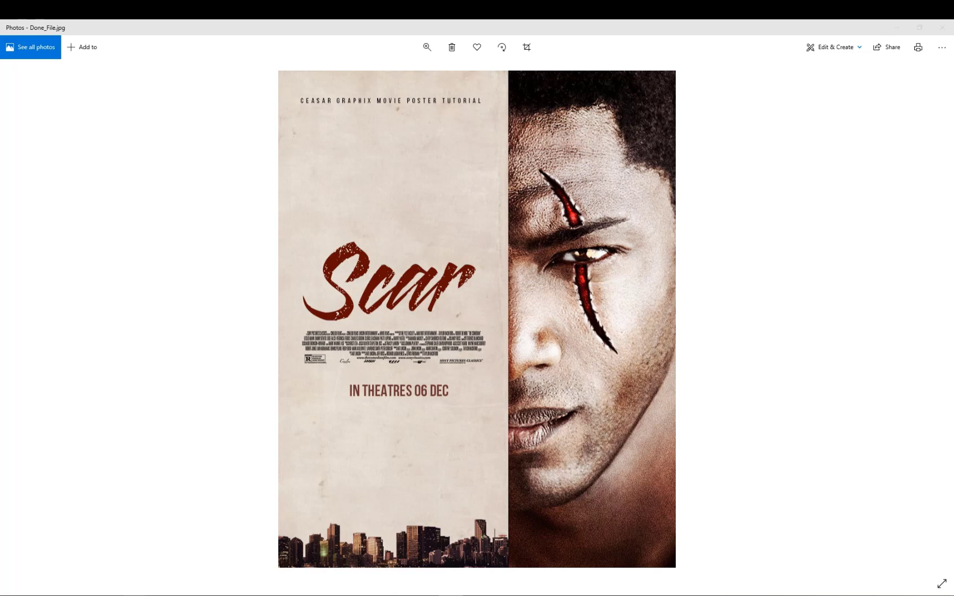
# Switch to Photoshop and create a new white RGB document 800 pixels wide and 1001 pixels high at 300 pixels/inch
pyautogui.click(119, 557)
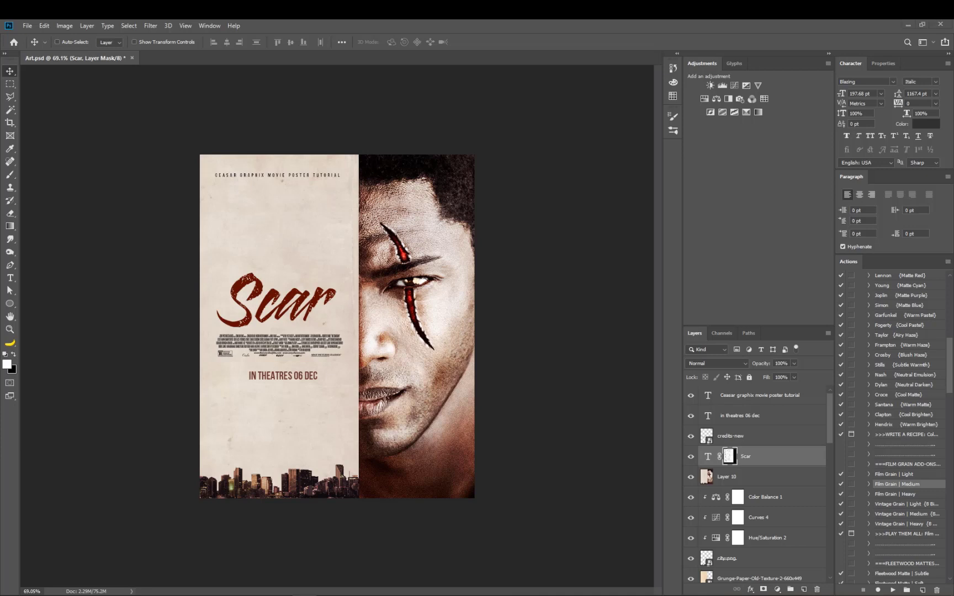
pyautogui.click(27, 26)
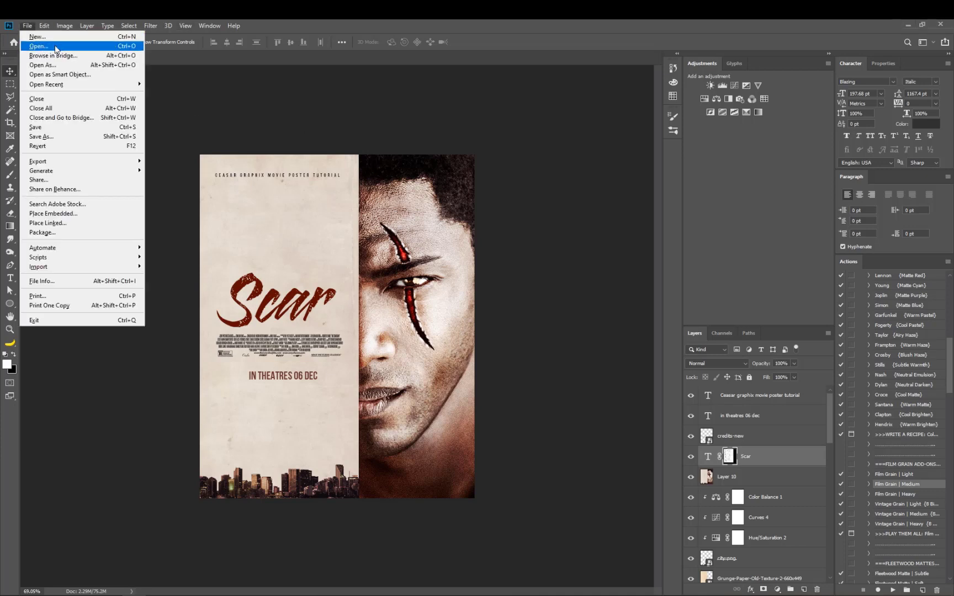
pyautogui.click(27, 26)
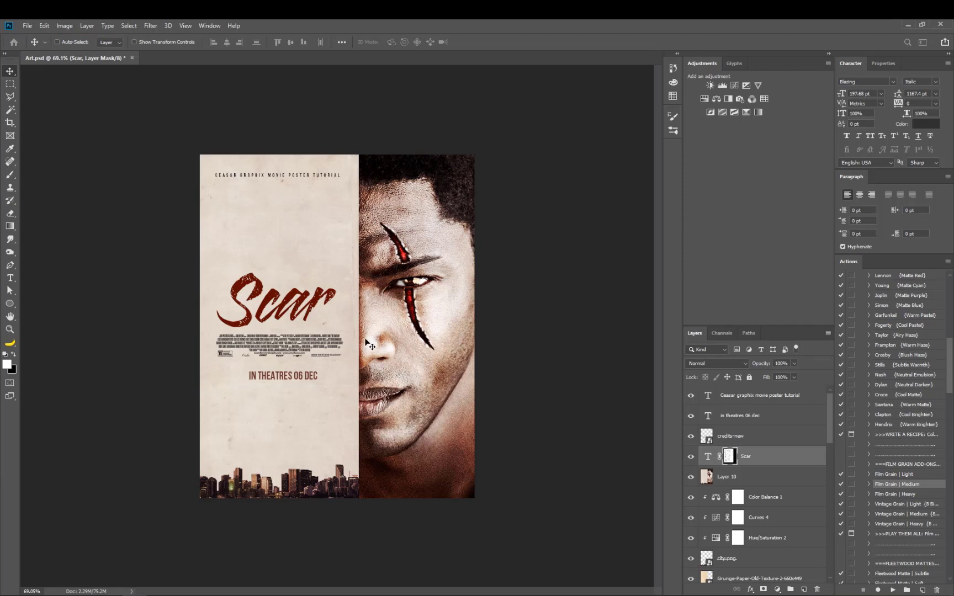
pyautogui.hotkey('ctrl', 'n')
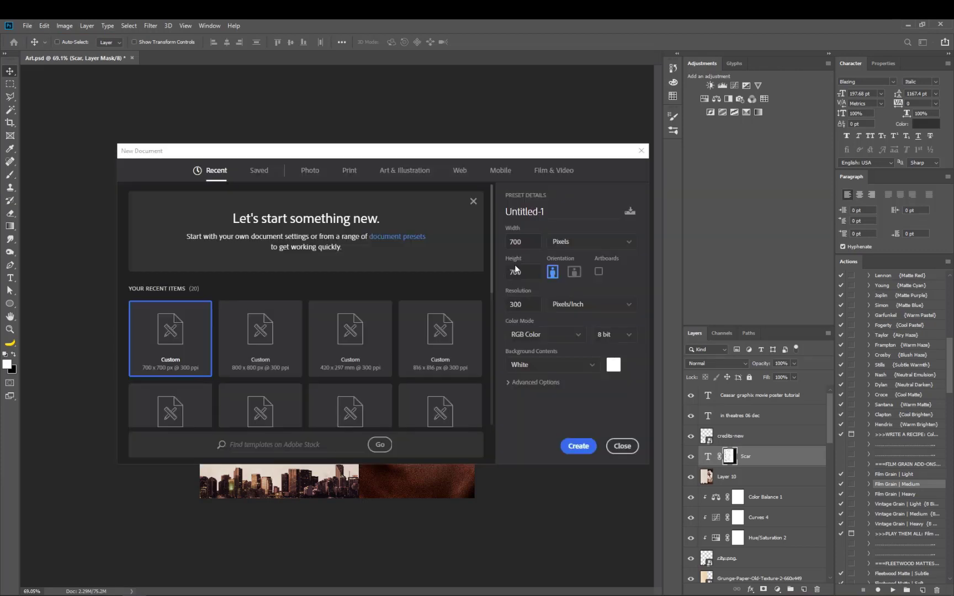
pyautogui.click(516, 244)
pyautogui.write('800')
pyautogui.press('Tab')
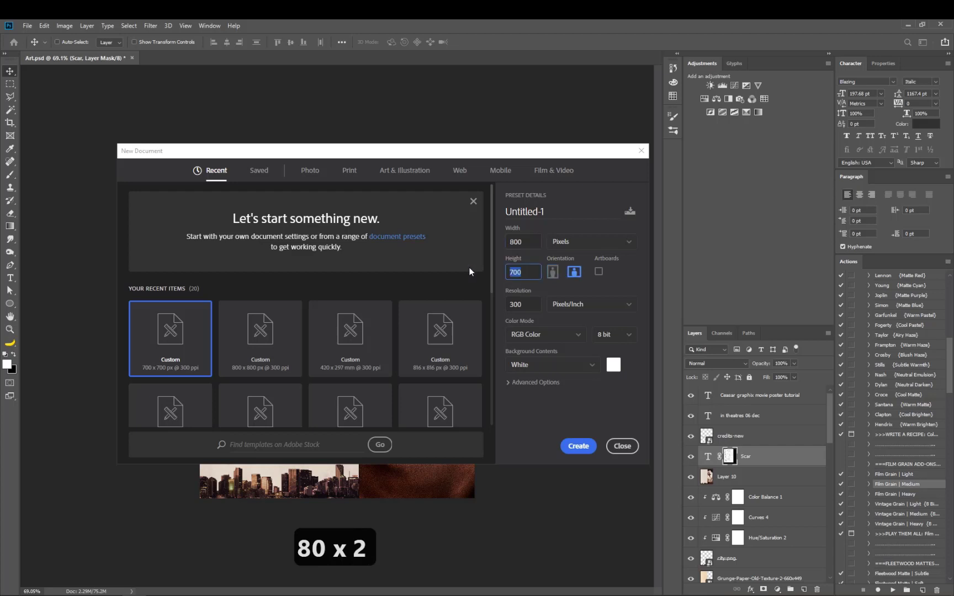
pyautogui.write('100')
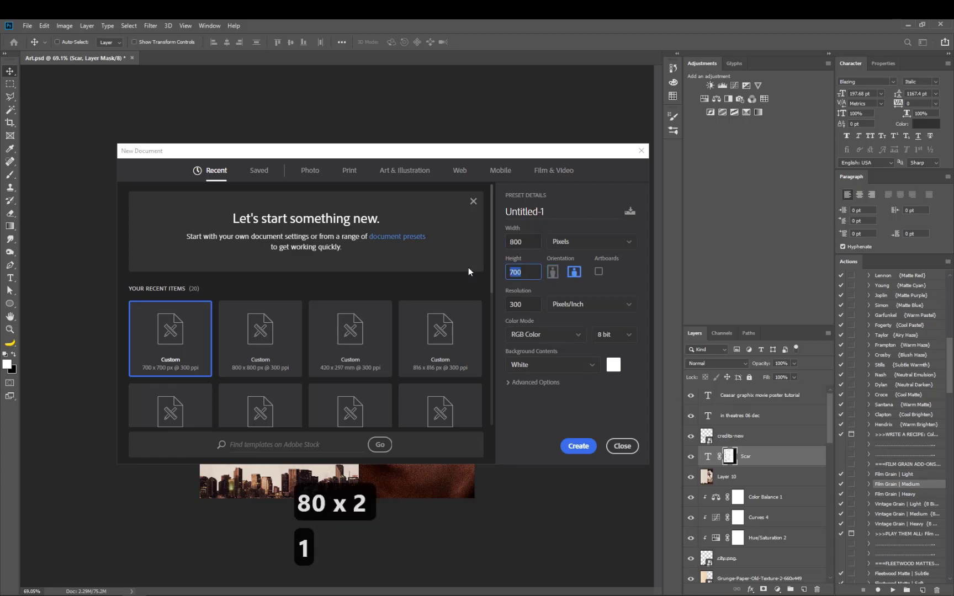
pyautogui.write('1')
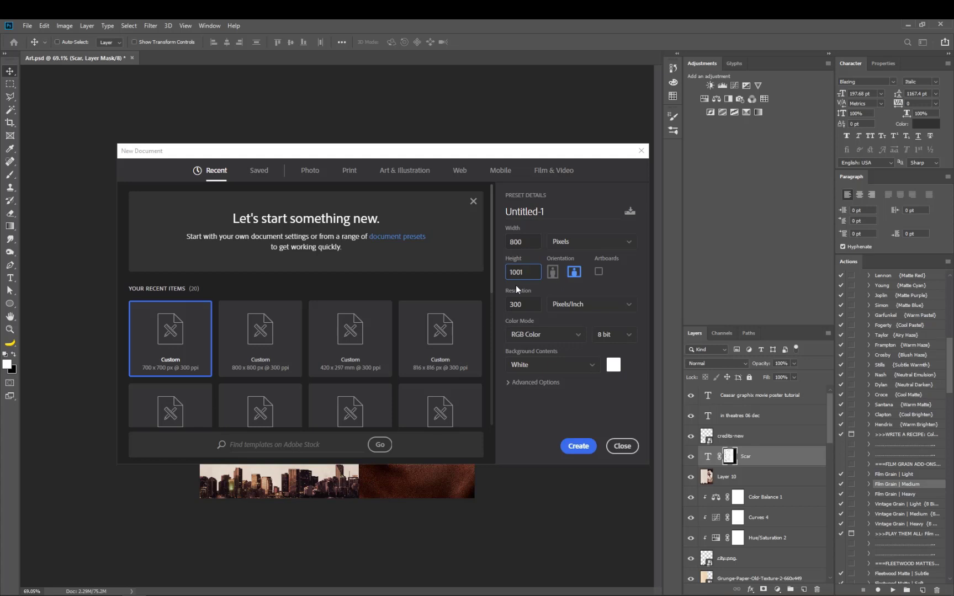
pyautogui.click(577, 446)
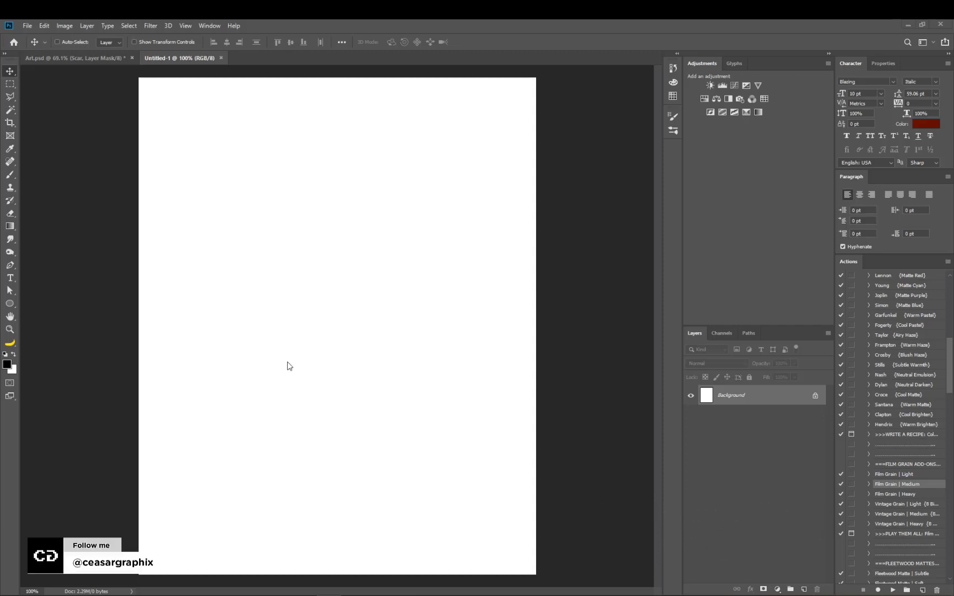
# Place the man's portrait image, scale it to about 36% so it fills the canvas height, and shift it slightly left of centre
pyautogui.moveTo(287, 362); pyautogui.dragTo(327, 351)
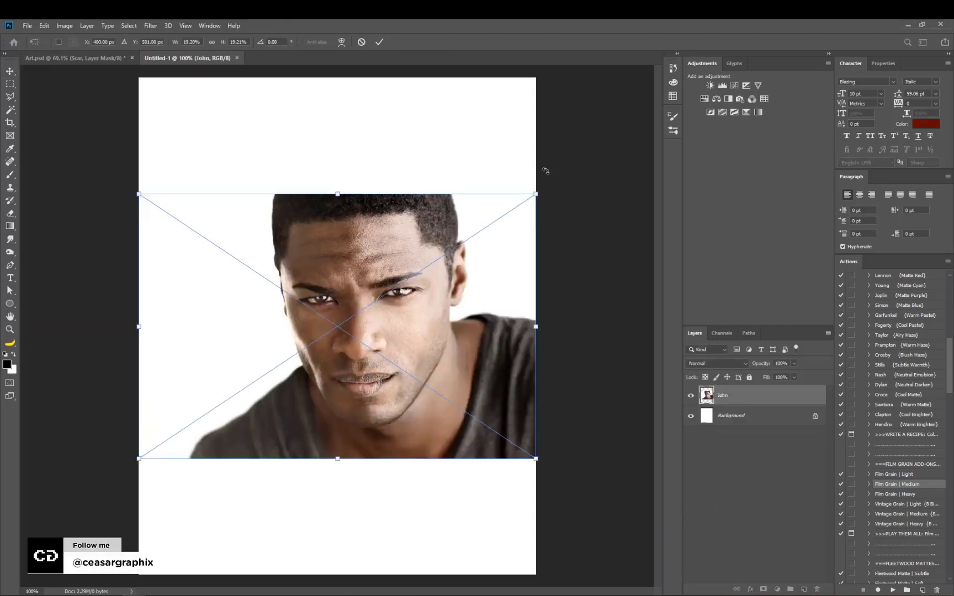
pyautogui.moveTo(534, 193); pyautogui.dragTo(696, 62)
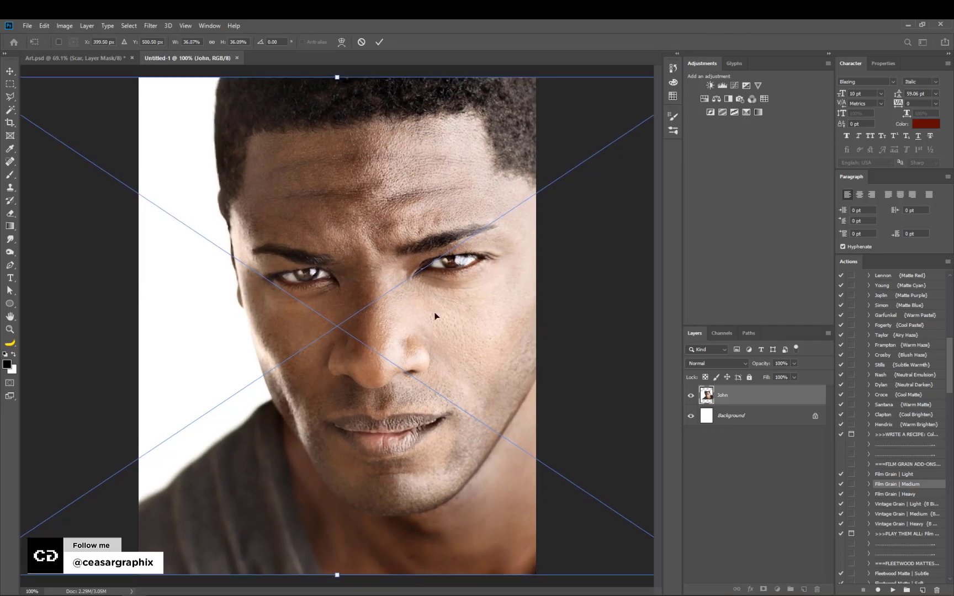
pyautogui.moveTo(399, 332); pyautogui.dragTo(415, 325)
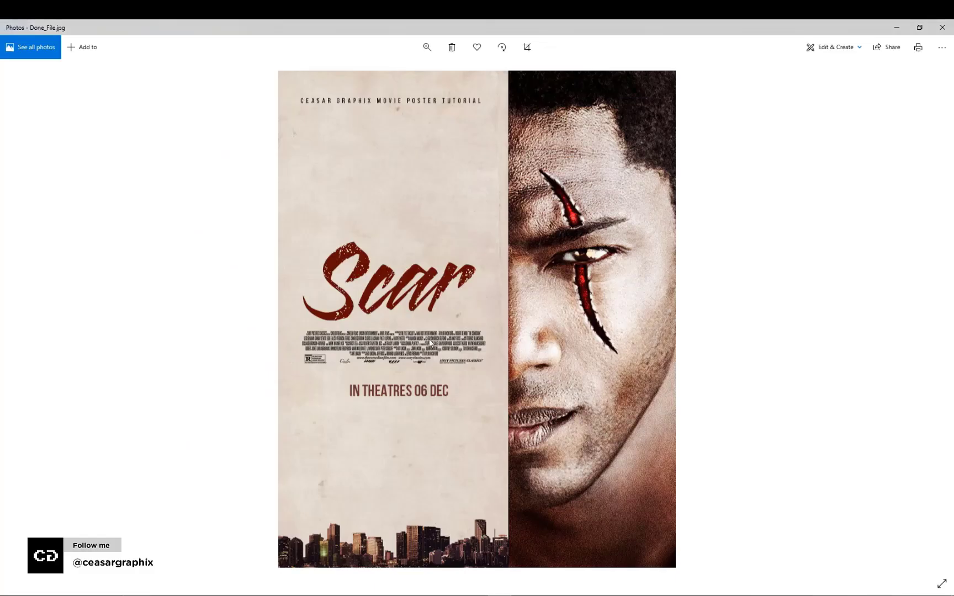
pyautogui.click(896, 28)
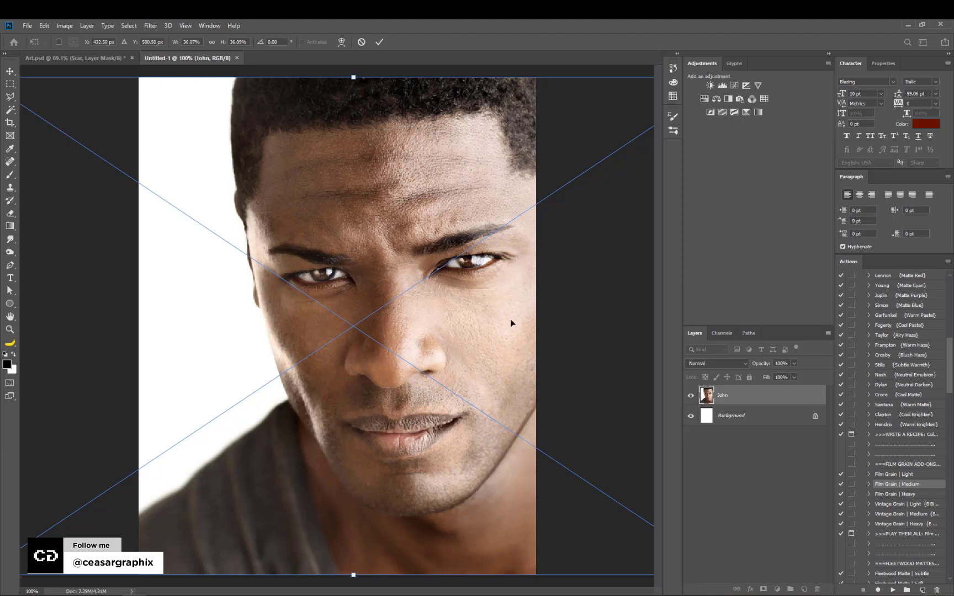
pyautogui.moveTo(510, 318); pyautogui.dragTo(485, 312)
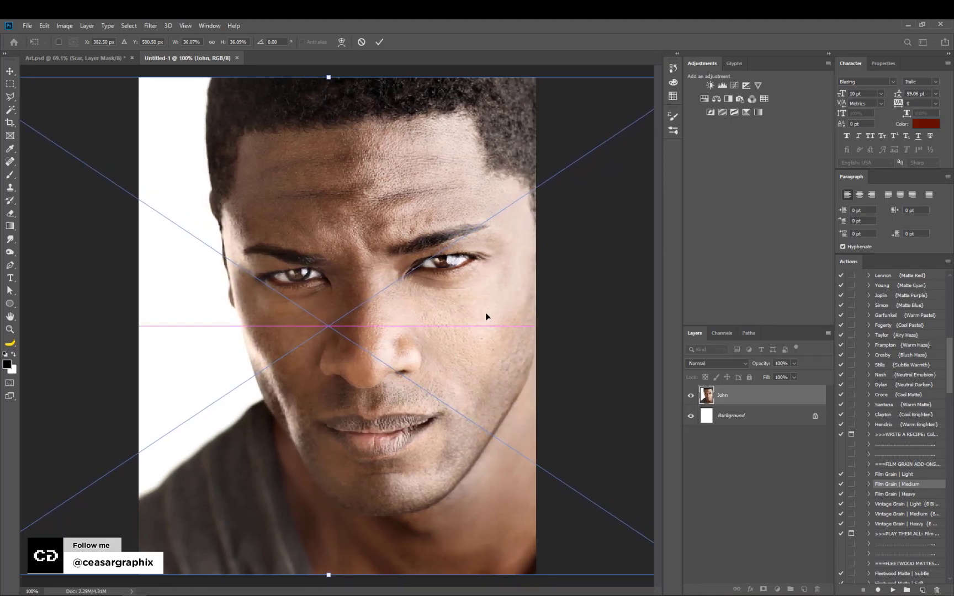
pyautogui.press('Return')
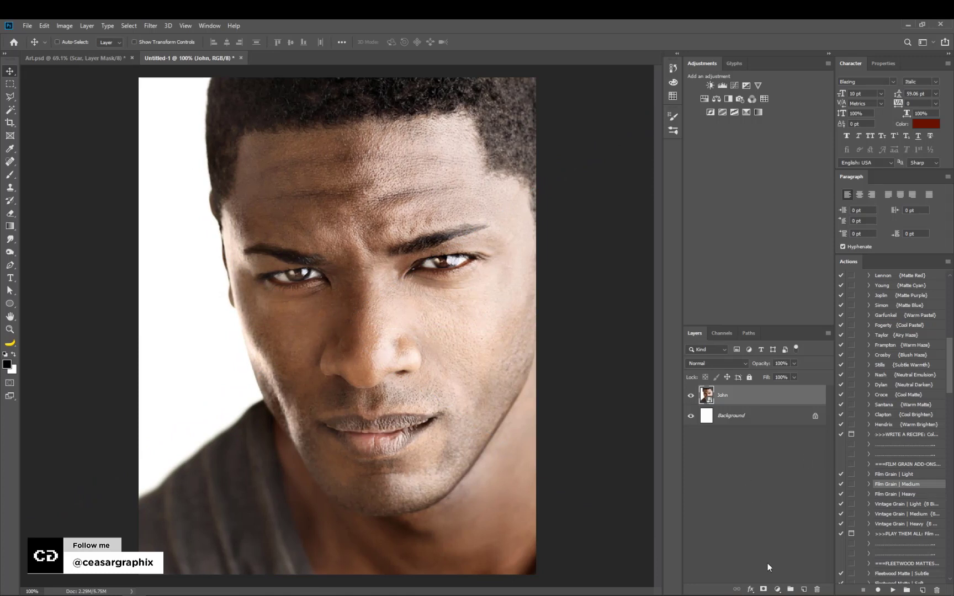
# Add a new layer and fill a full-height rectangle over roughly the left 60% of the canvas with white, covering half the face
pyautogui.click(805, 590)
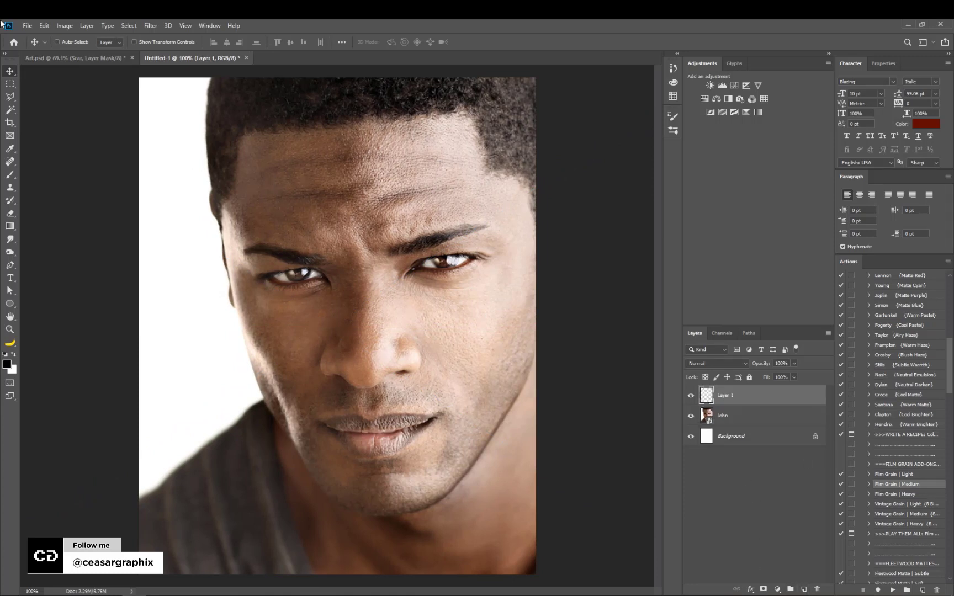
pyautogui.click(10, 83)
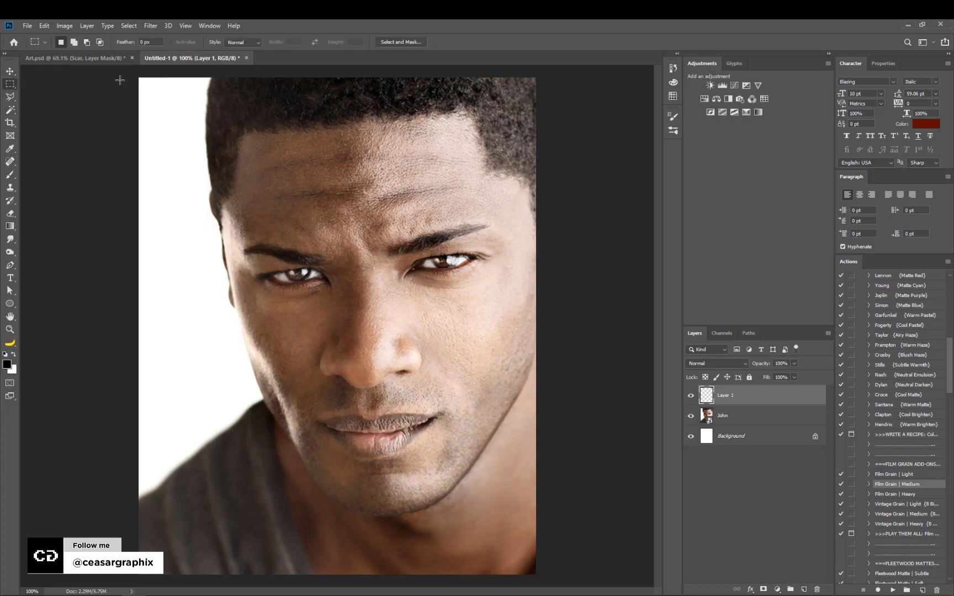
pyautogui.moveTo(119, 80); pyautogui.dragTo(372, 574)
pyautogui.hotkey('ctrl', 'BackSpace')
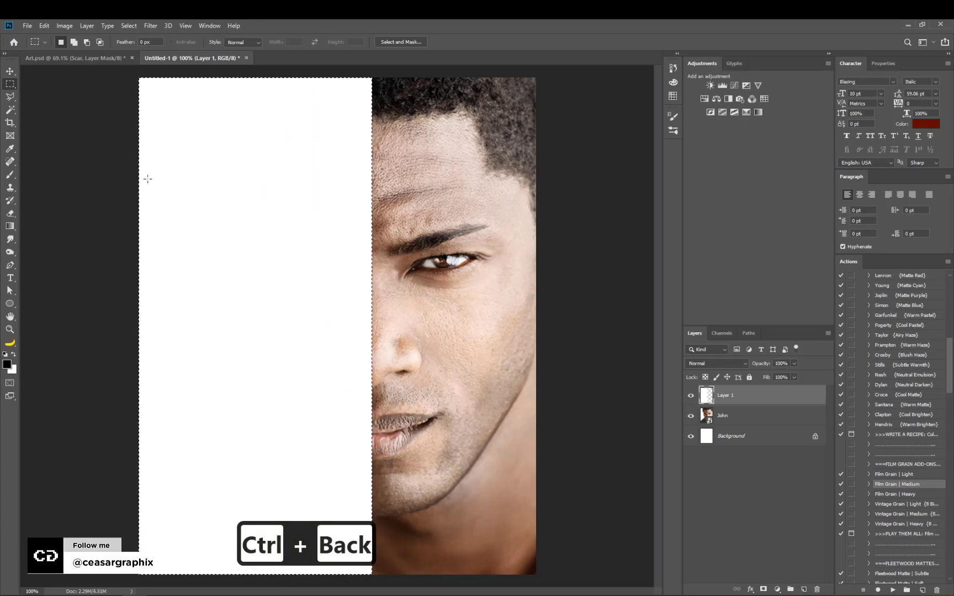
pyautogui.click(129, 25)
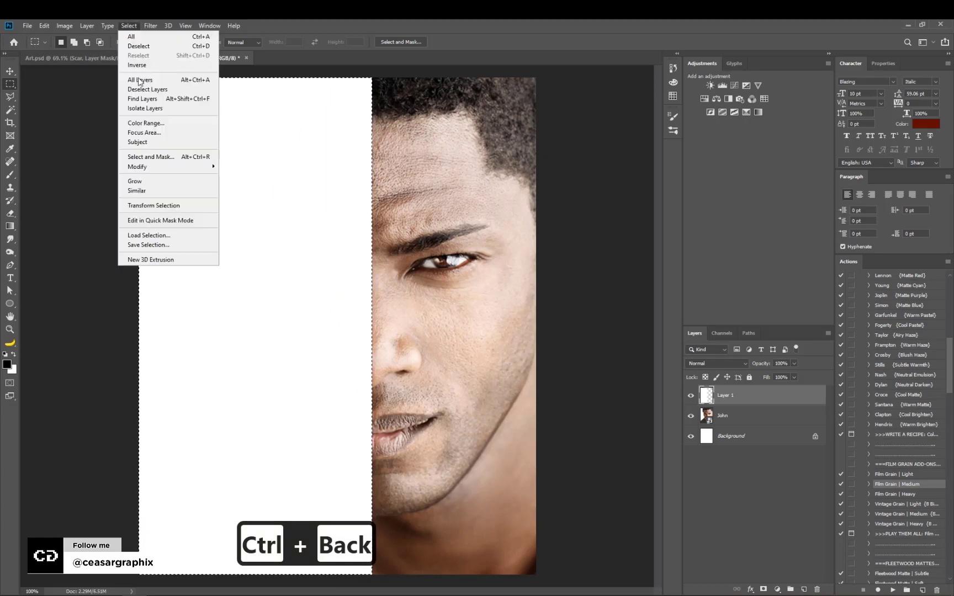
pyautogui.click(147, 47)
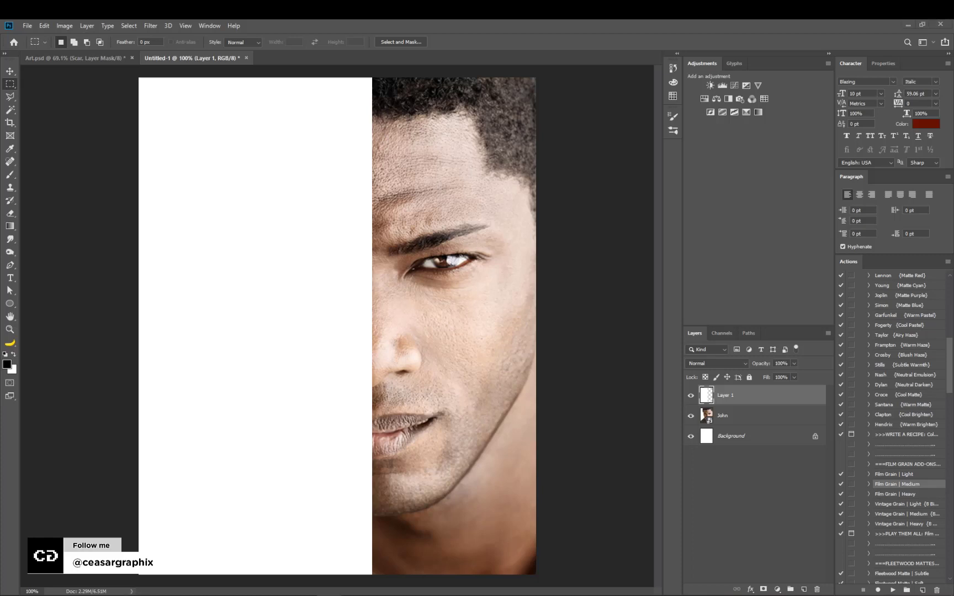
# Place the Claws image, scale it to about 13.4%, and position it so the rightmost scratch runs beside the visible eye
pyautogui.moveTo(406, 409); pyautogui.dragTo(422, 363)
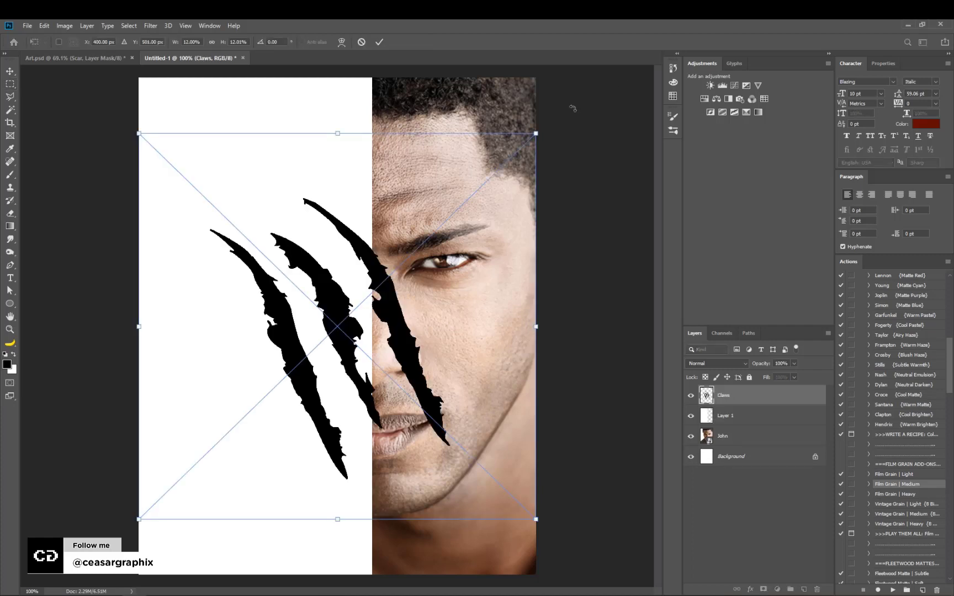
pyautogui.moveTo(536, 133); pyautogui.dragTo(602, 92)
pyautogui.moveTo(314, 300); pyautogui.dragTo(356, 299)
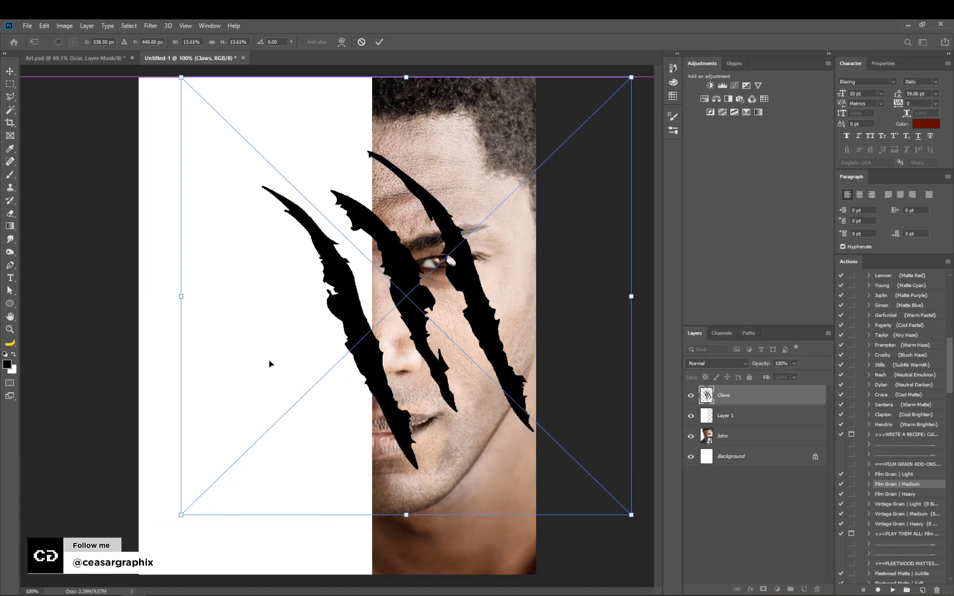
pyautogui.moveTo(181, 515); pyautogui.dragTo(157, 539)
pyautogui.keyDown('alt'); pyautogui.click(404, 388); pyautogui.keyUp('alt')
pyautogui.moveTo(403, 390); pyautogui.dragTo(366, 399)
pyautogui.moveTo(594, 84); pyautogui.dragTo(581, 92)
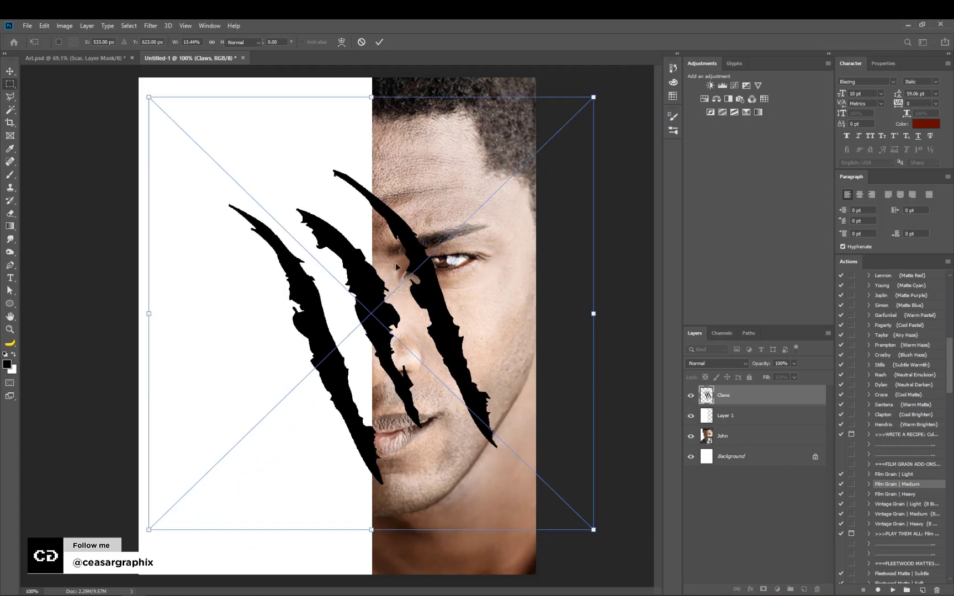
pyautogui.press('Return')
pyautogui.press('m')
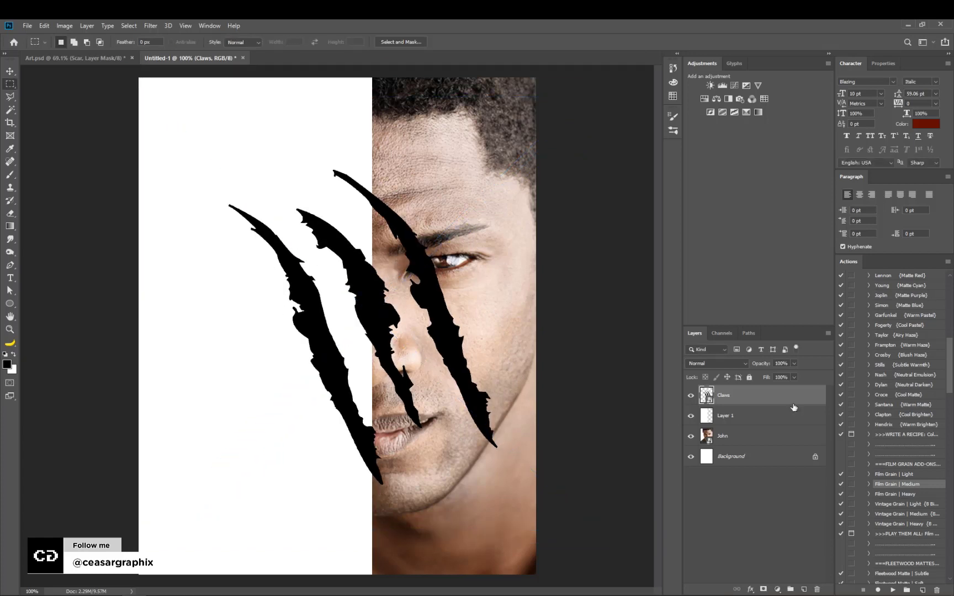
# Load the Claws layer's outline as a selection and subtract the middle and right scratches with the Polygonal Lasso, keeping only the leftmost
pyautogui.keyDown('ctrl'); pyautogui.click(708, 397); pyautogui.keyUp('ctrl')
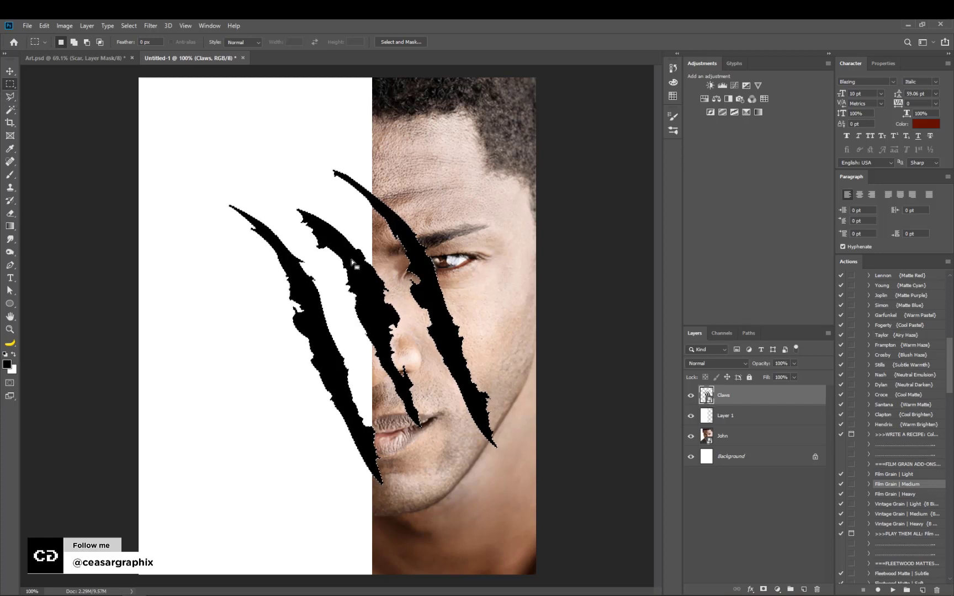
pyautogui.click(10, 96)
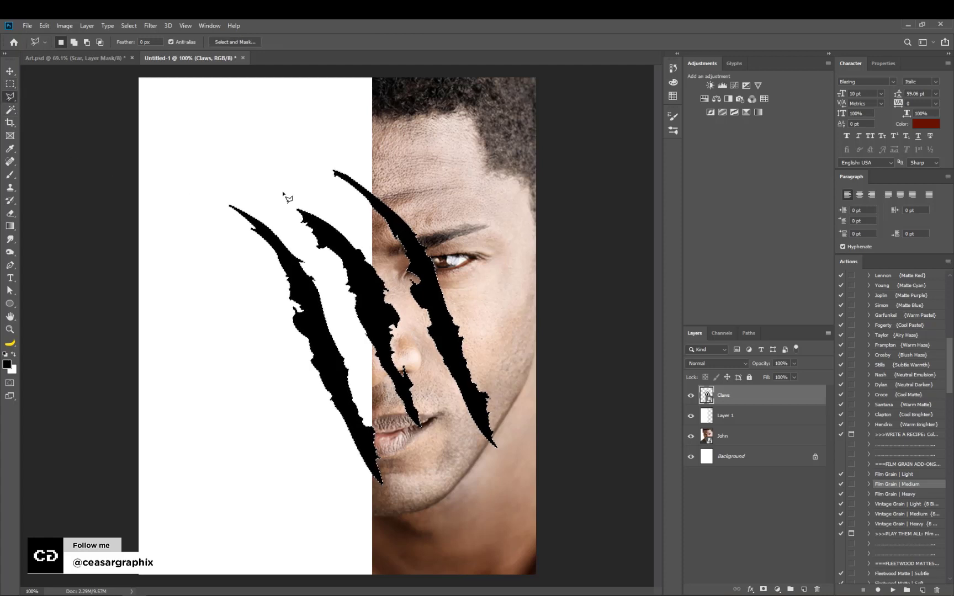
pyautogui.press('alt')
pyautogui.click(306, 256)
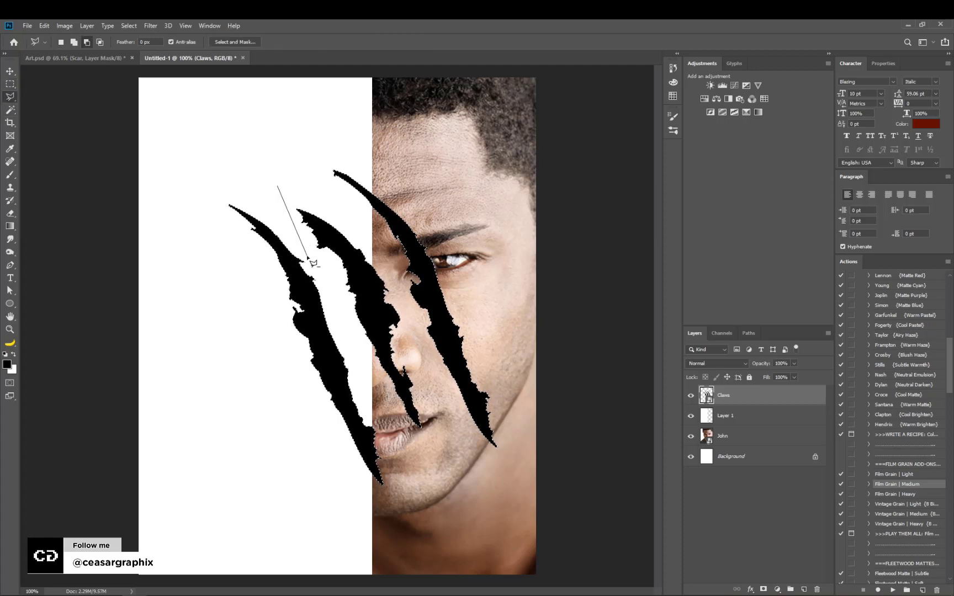
pyautogui.click(375, 368)
pyautogui.click(462, 526)
pyautogui.click(539, 464)
pyautogui.click(485, 165)
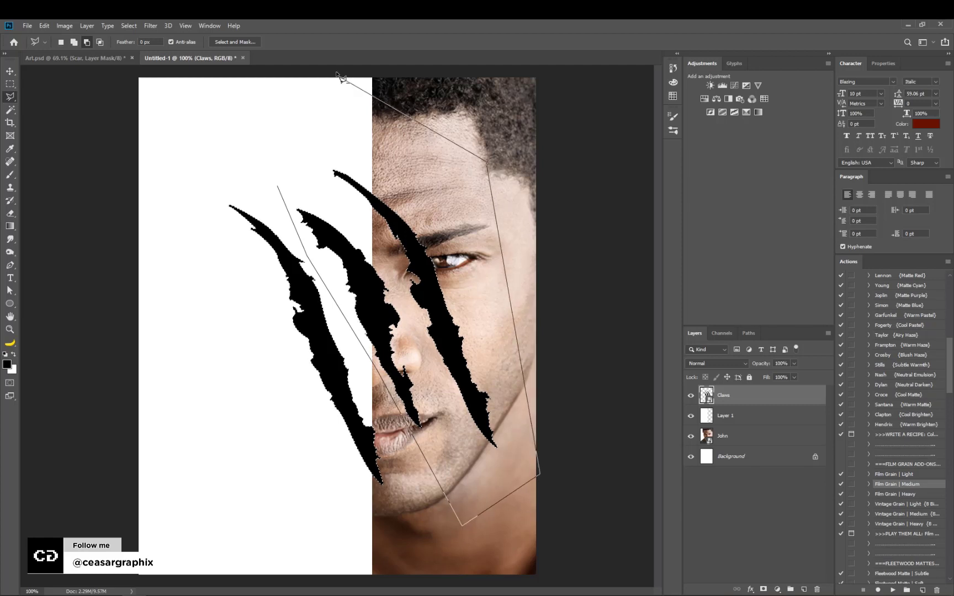
pyautogui.click(336, 72)
pyautogui.doubleClick(274, 149)
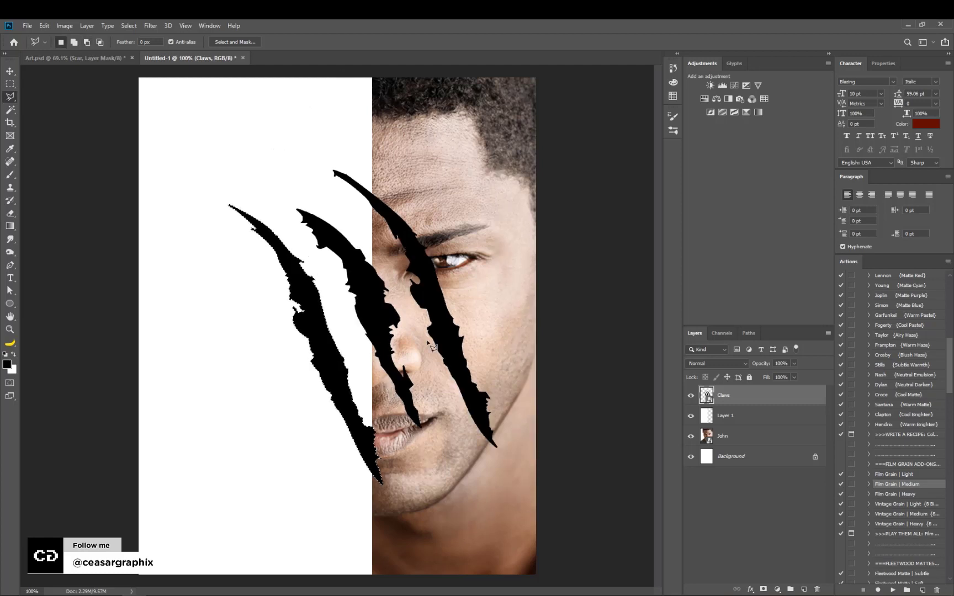
# Create a new layer named Scar above the Claws layer
pyautogui.keyDown('alt'); pyautogui.click(805, 591); pyautogui.keyUp('alt')
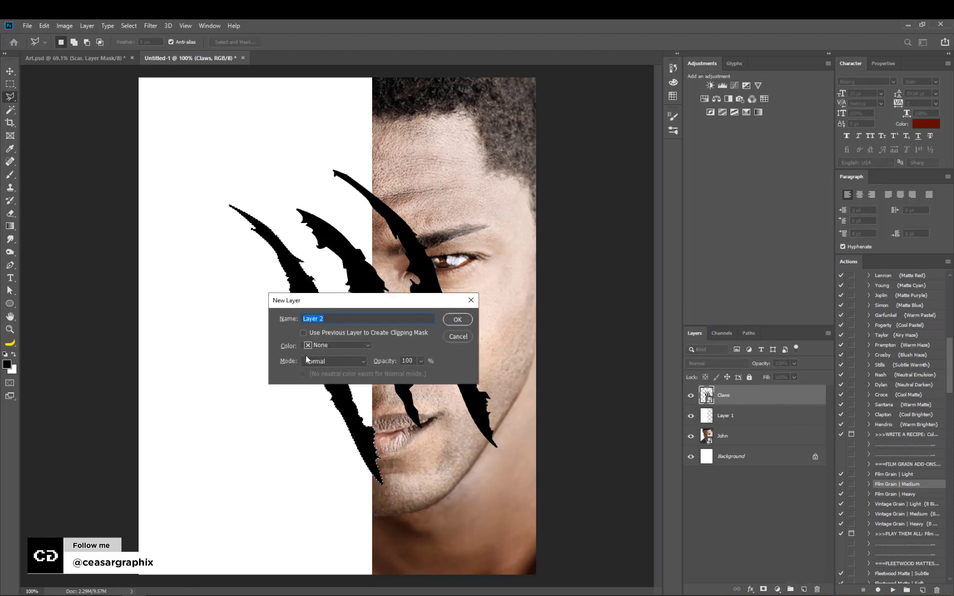
pyautogui.write('MMArk')
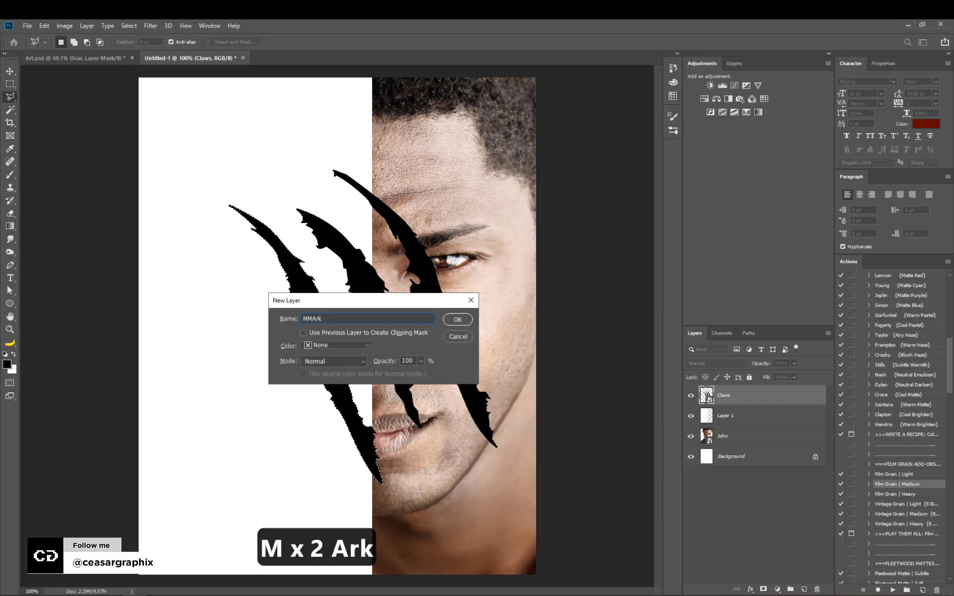
pyautogui.press('BackSpace')
pyautogui.press('BackSpace')
pyautogui.press('BackSpace')
pyautogui.press('BackSpace')
pyautogui.press('BackSpace')
pyautogui.press('BackSpace')
pyautogui.press('BackSpace')
pyautogui.press('BackSpace')
pyautogui.press('BackSpace')
pyautogui.press('BackSpace')
pyautogui.press('BackSpace')
pyautogui.press('BackSpace')
pyautogui.press('BackSpace')
pyautogui.press('BackSpace')
pyautogui.press('BackSpace')
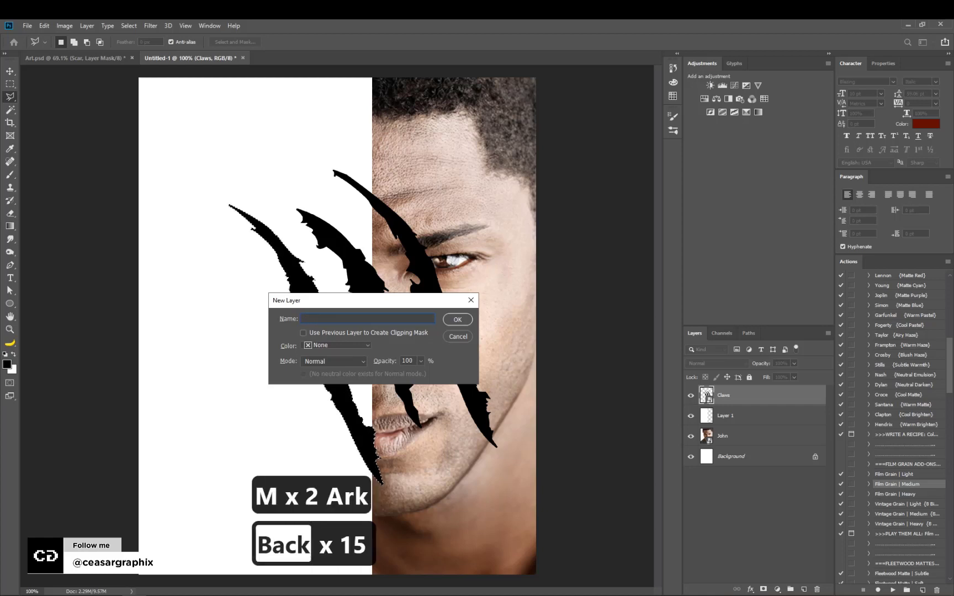
pyautogui.write('Scar')
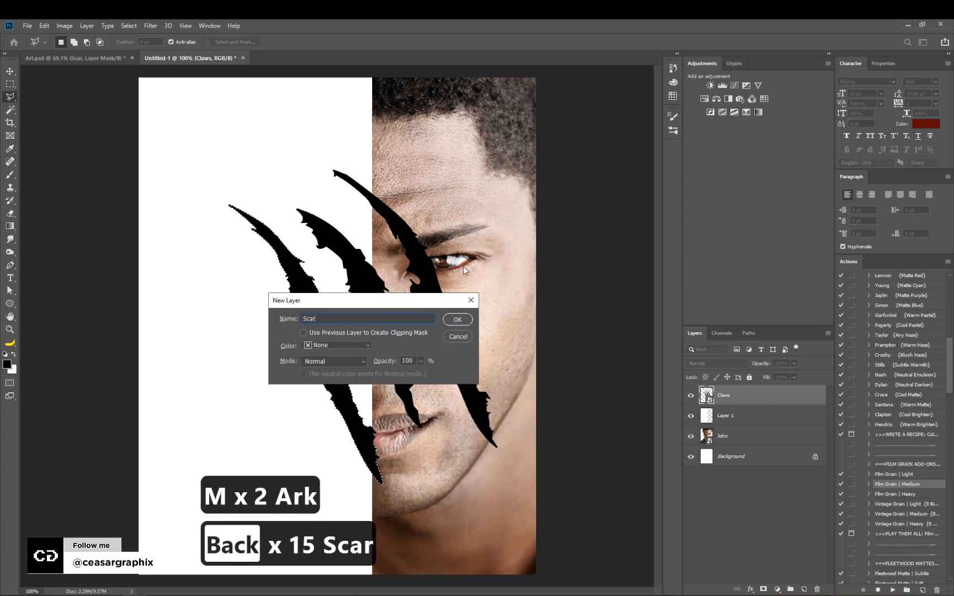
pyautogui.click(460, 319)
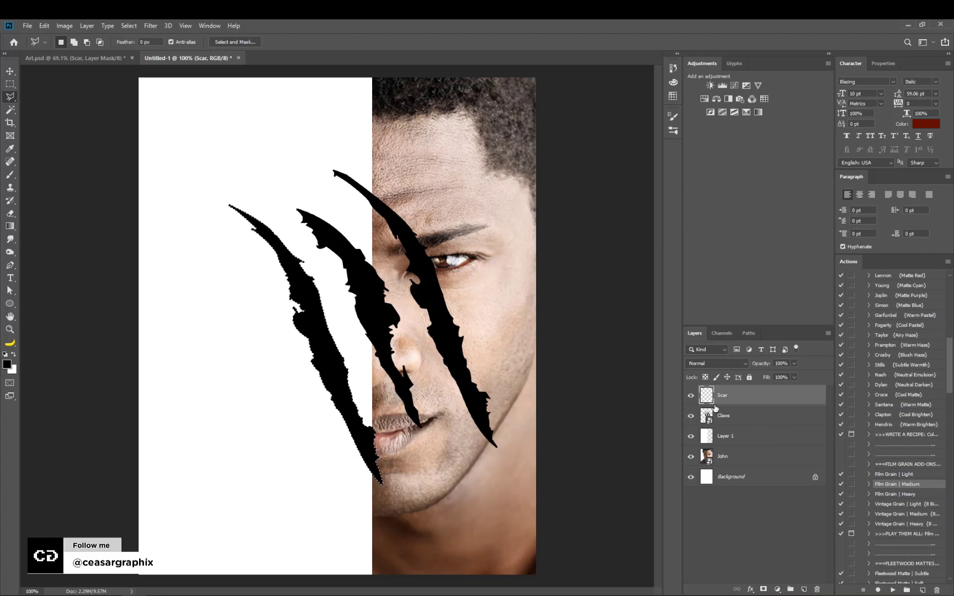
# Fill the scratch selection with black on the Scar layer, hide the Claws layer and deselect
pyautogui.hotkey('alt', 'BackSpace')
pyautogui.click(691, 415)
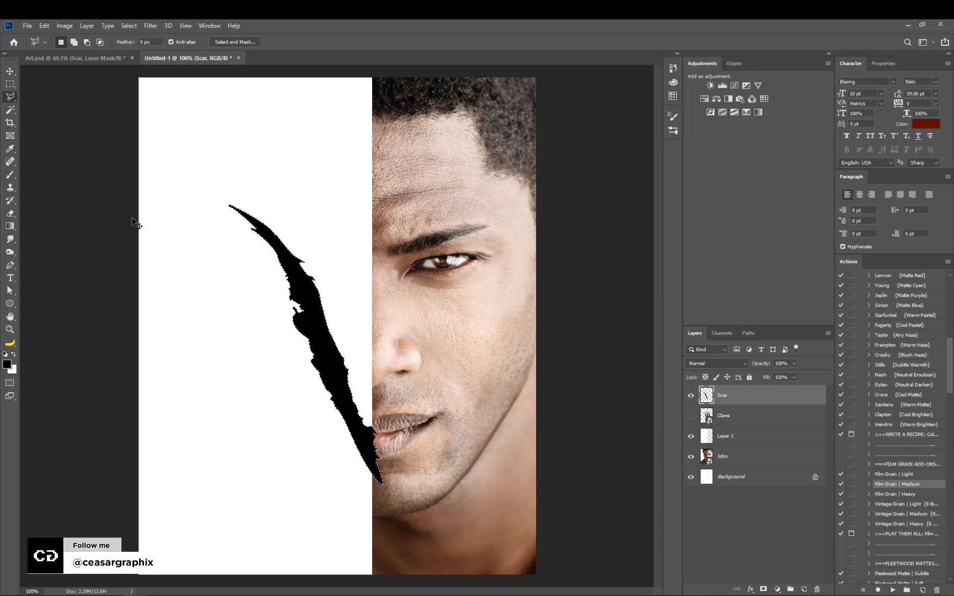
pyautogui.hotkey('ctrl', 'd')
pyautogui.click(10, 72)
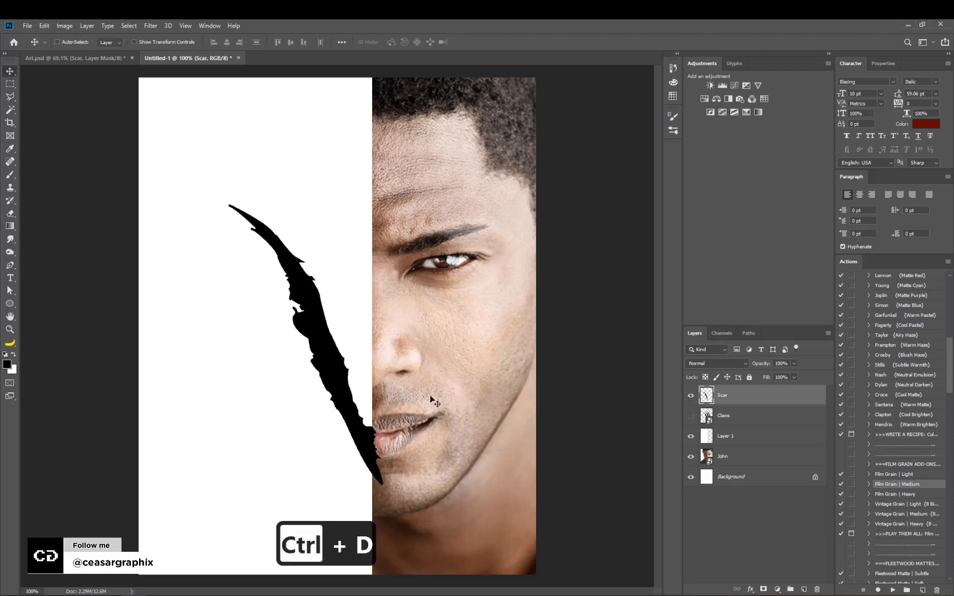
# Move the scar over the visible eye and scale it proportionally to about 80%
pyautogui.moveTo(311, 325)
pyautogui.mouseDown()
pyautogui.moveTo(452, 298)
pyautogui.moveTo(446, 260)
pyautogui.moveTo(443, 270)
pyautogui.mouseUp()
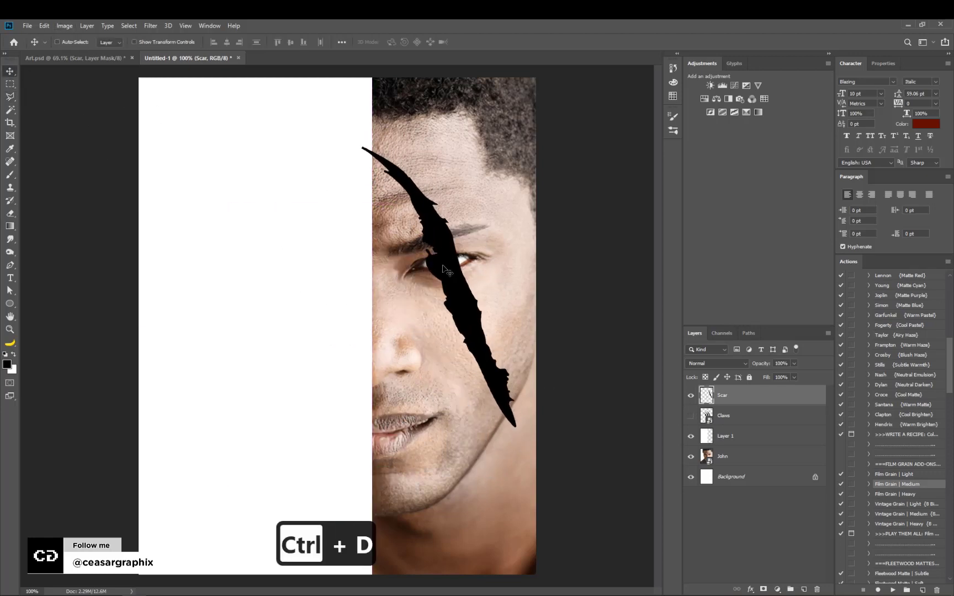
pyautogui.hotkey('ctrl', 't')
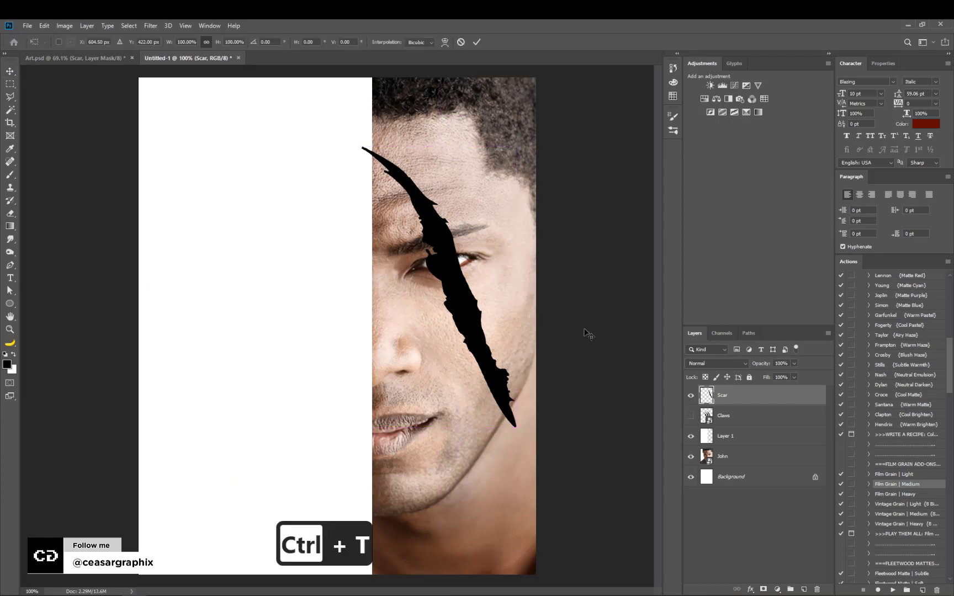
pyautogui.moveTo(516, 147); pyautogui.dragTo(501, 174)
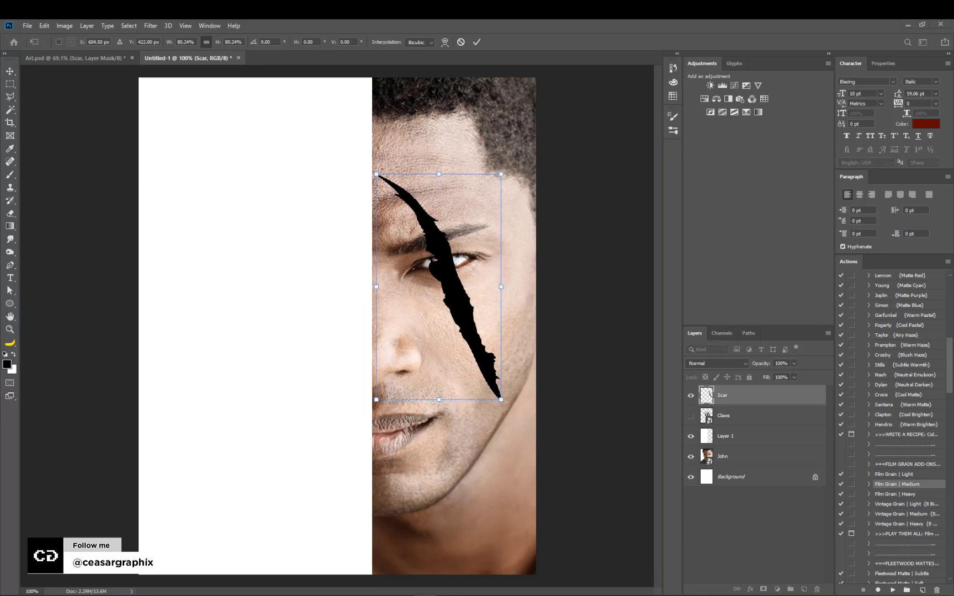
pyautogui.write('scar')
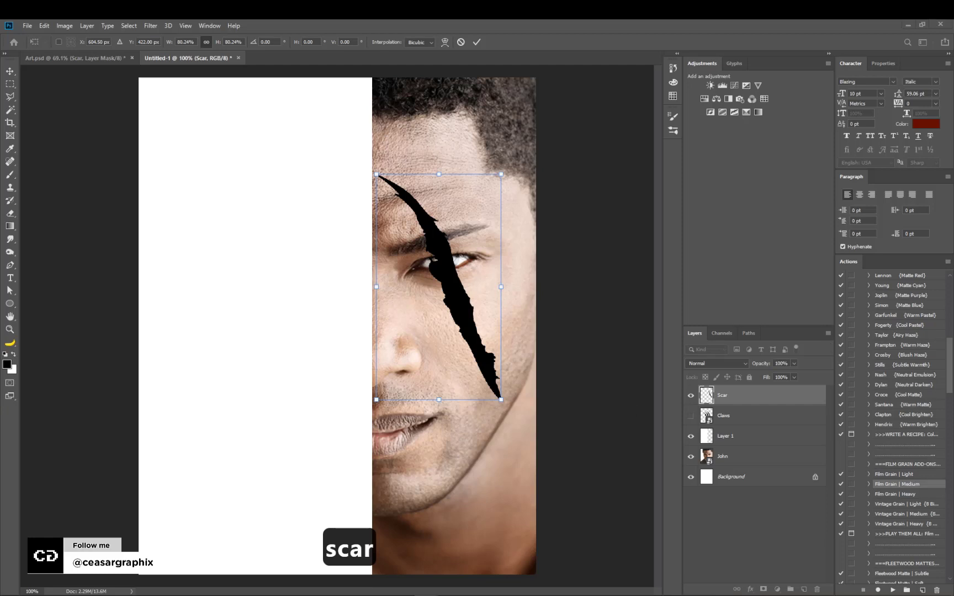
pyautogui.press('Return')
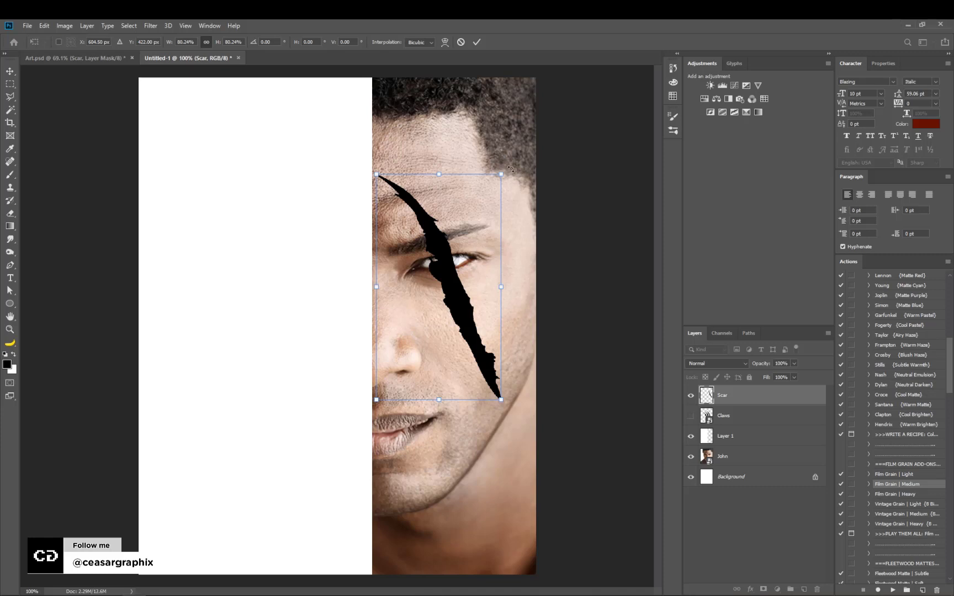
# Rotate the scar clockwise until it runs nearly vertically through the eye, adjust its position and apply the transform
pyautogui.moveTo(511, 169); pyautogui.dragTo(523, 212)
pyautogui.moveTo(441, 255); pyautogui.dragTo(446, 272)
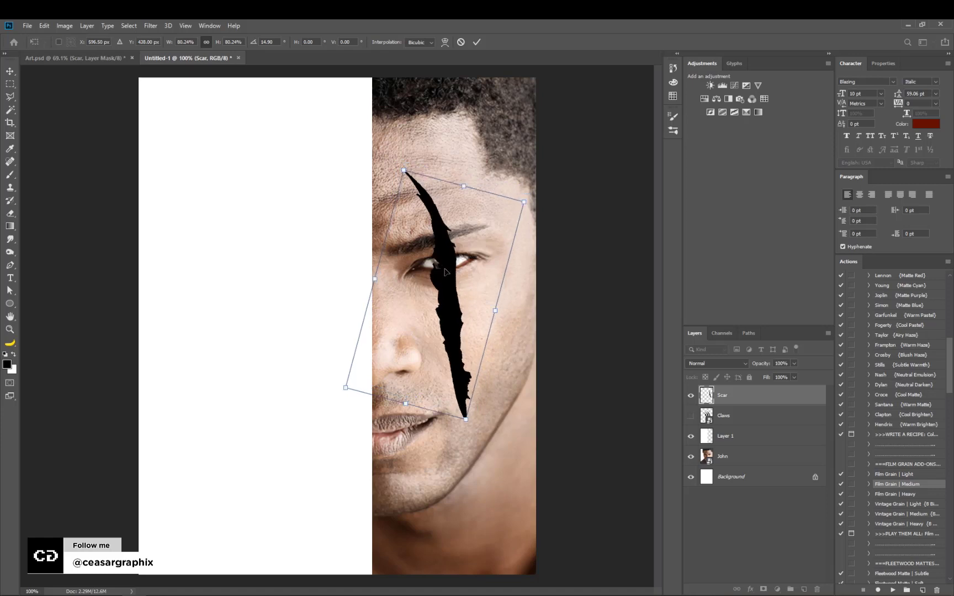
pyautogui.moveTo(533, 199); pyautogui.dragTo(529, 194)
pyautogui.moveTo(475, 266); pyautogui.dragTo(478, 267)
pyautogui.press('Return')
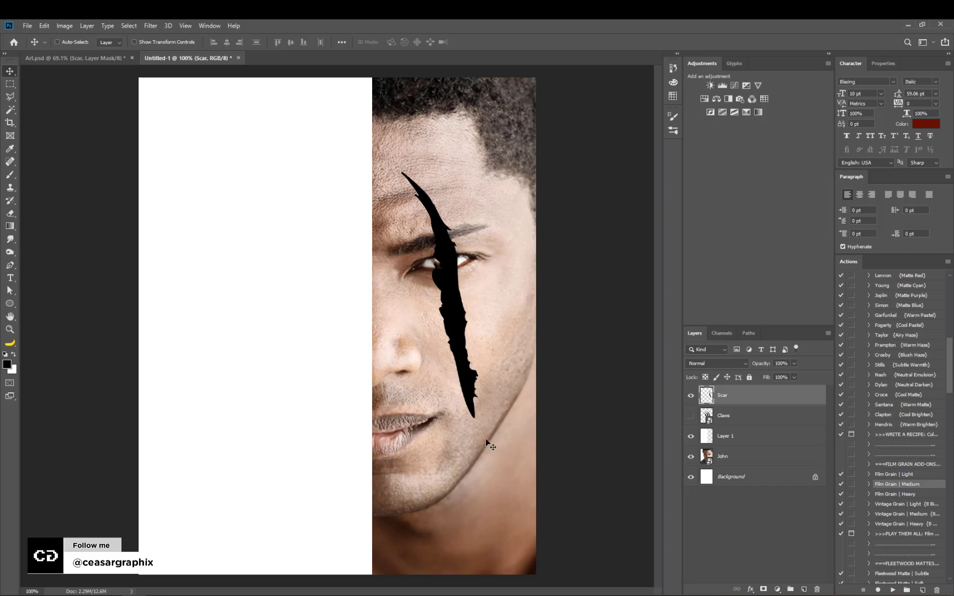
# Open Liquify on the Scar layer and push the scar's right edge inward below the middle with a Forward Warp brush of about 125
pyautogui.click(152, 26)
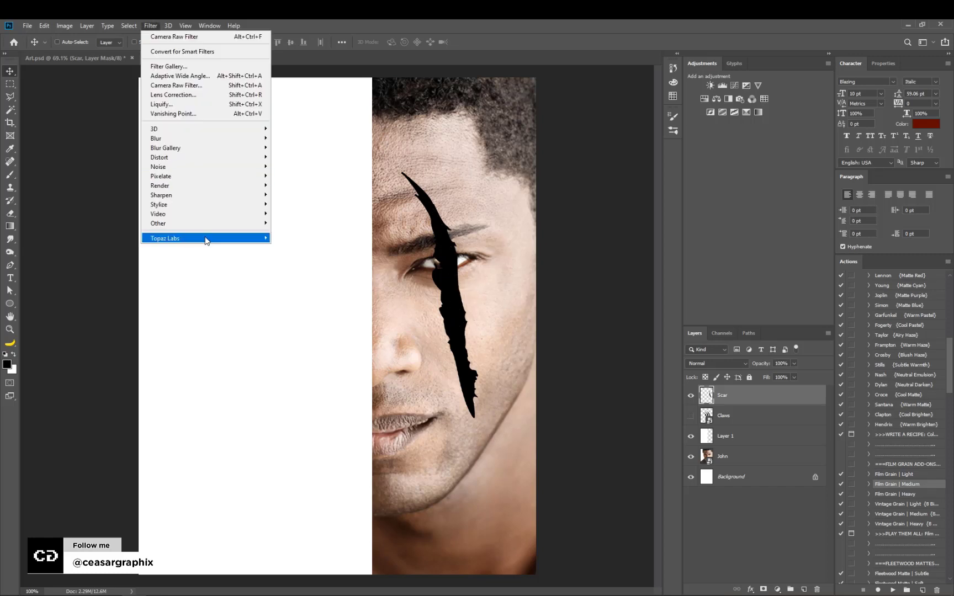
pyautogui.click(205, 106)
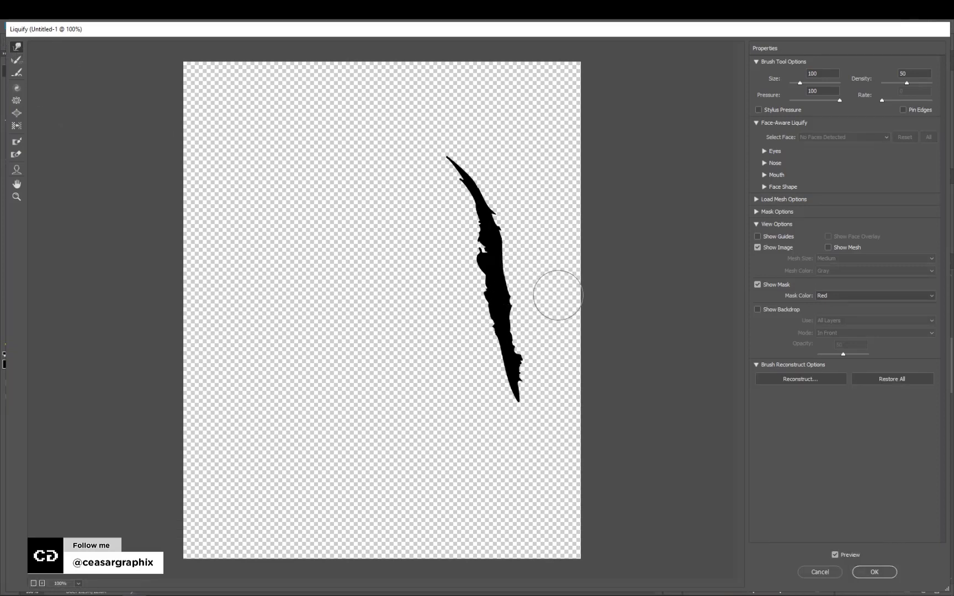
pyautogui.press(']')
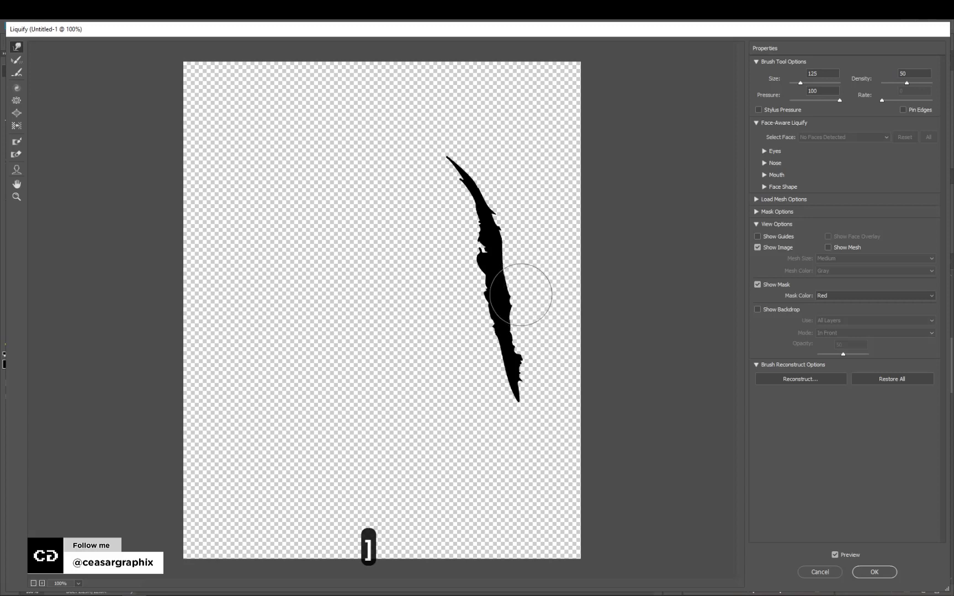
pyautogui.press(']')
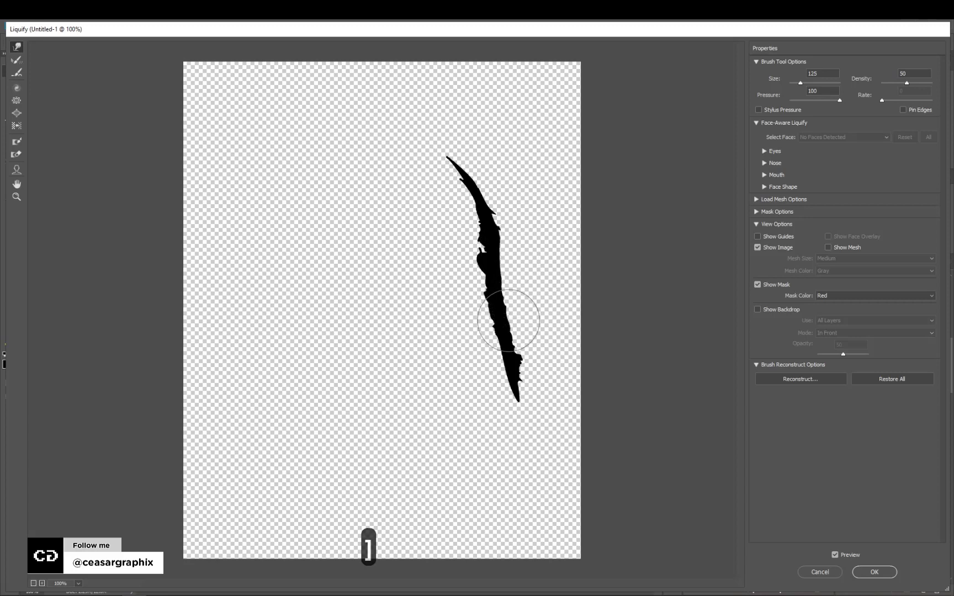
pyautogui.press(']')
pyautogui.press(']')
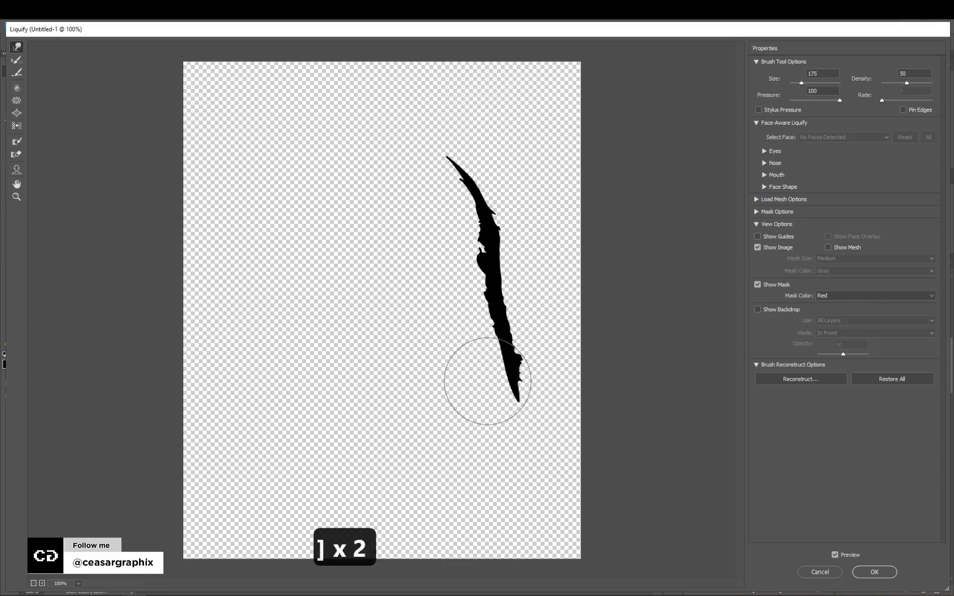
# Slim the scar's lower end and flatten the jagged bump on its right edge with warp brush sizes 90 and 70
pyautogui.press('[')
pyautogui.press('[')
pyautogui.press('[')
pyautogui.press('[')
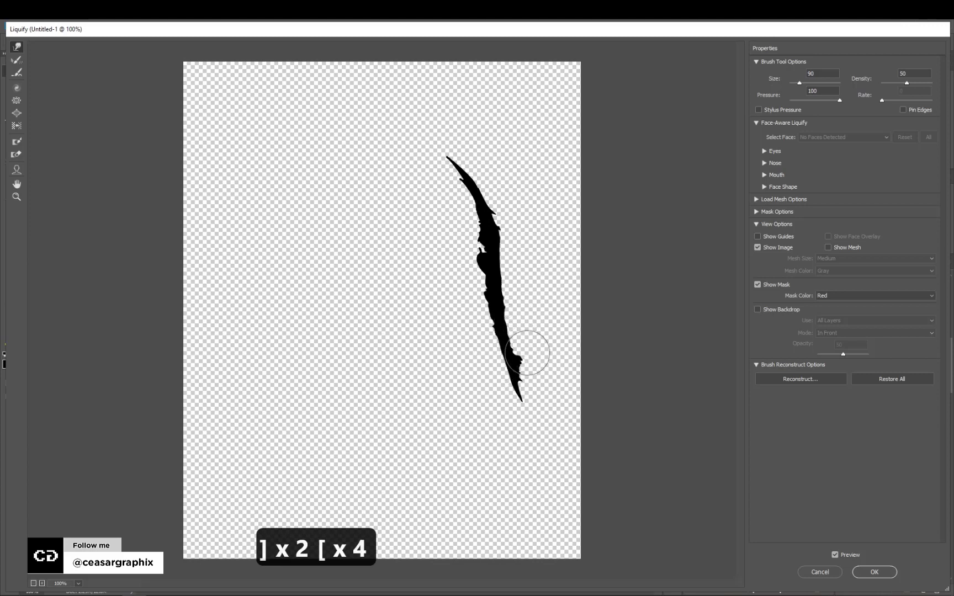
pyautogui.press('[')
pyautogui.press('[')
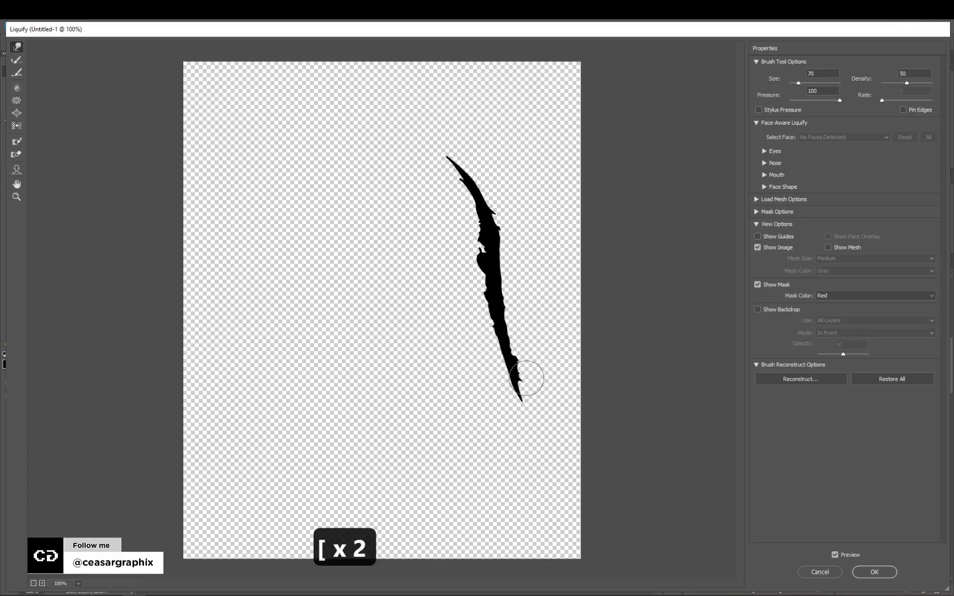
# Curve the scar's lower end outward with a warp brush of 125, and sharpen its tip at brush size 20
pyautogui.press(']')
pyautogui.press(']')
pyautogui.press(']')
pyautogui.press(']')
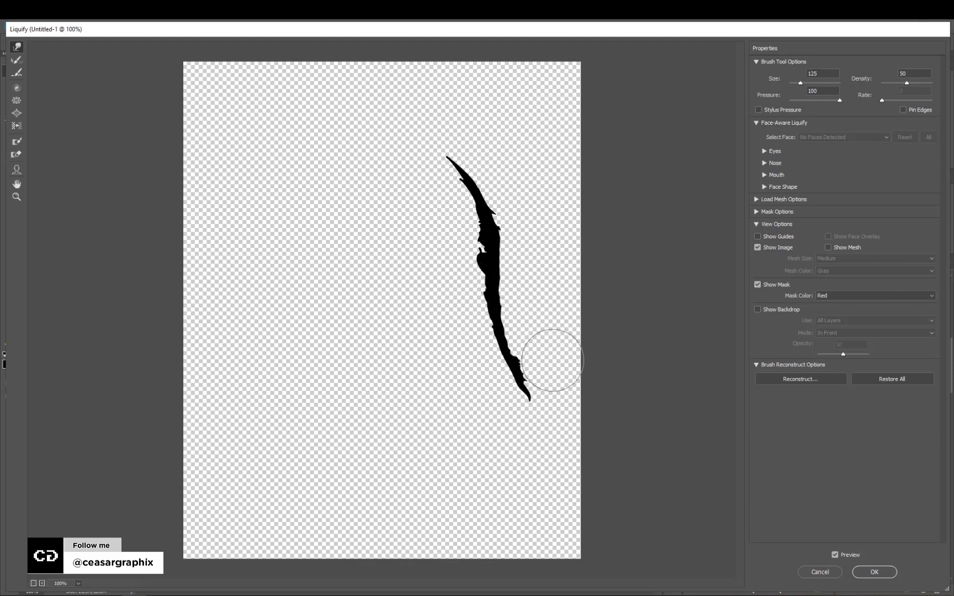
pyautogui.press('[')
pyautogui.press('[')
pyautogui.press('[')
pyautogui.press('[')
pyautogui.press('[')
pyautogui.press('[')
pyautogui.press('[')
pyautogui.press('[')
pyautogui.press('[')
pyautogui.press('[')
pyautogui.press('[')
pyautogui.press('[')
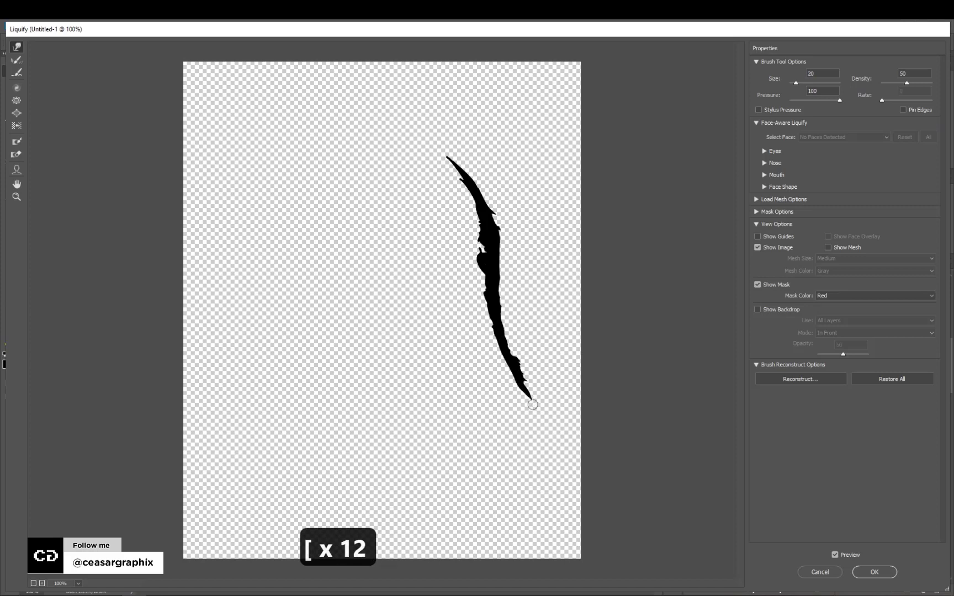
# Push in the bump on the scar's left edge near the middle with a warp brush enlarged to 60, and apply Liquify
pyautogui.press(']')
pyautogui.press(']')
pyautogui.press(']')
pyautogui.press(']')
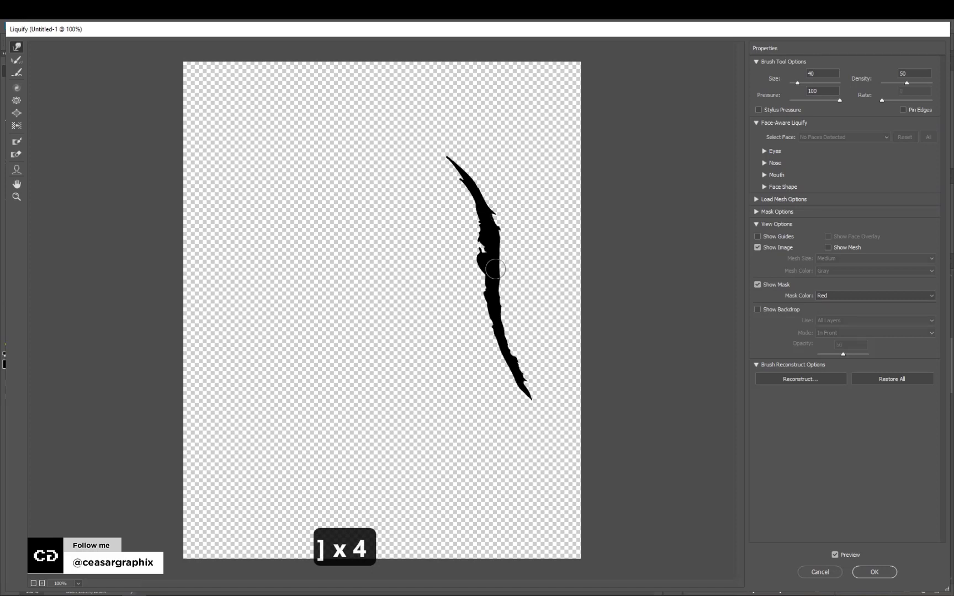
pyautogui.press(']')
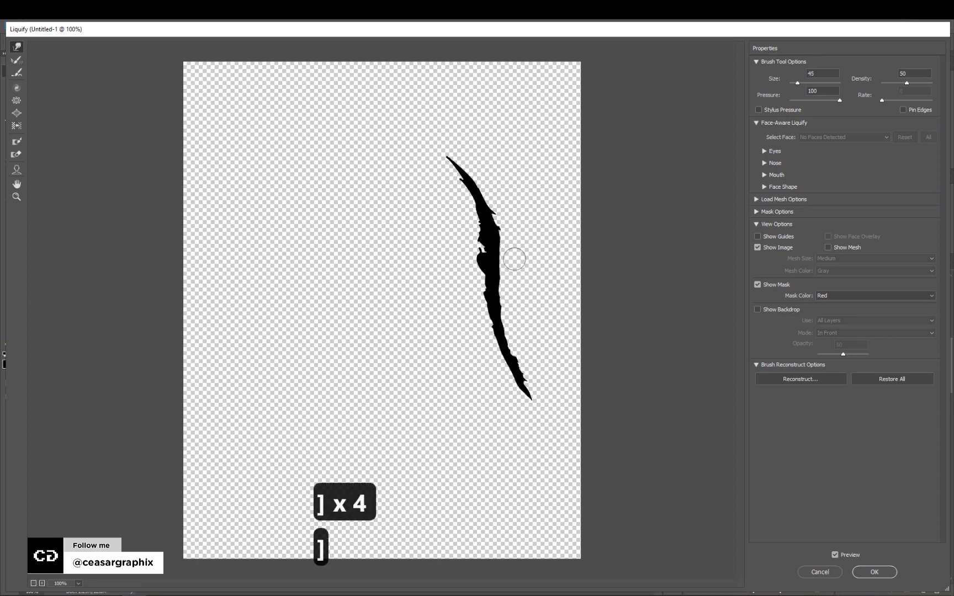
pyautogui.press(']')
pyautogui.press(']')
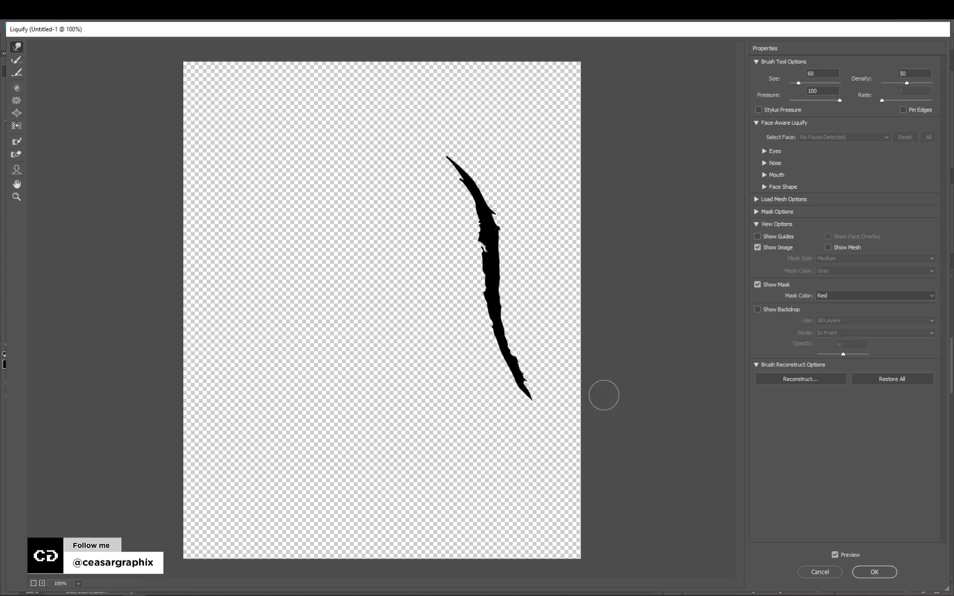
pyautogui.click(877, 573)
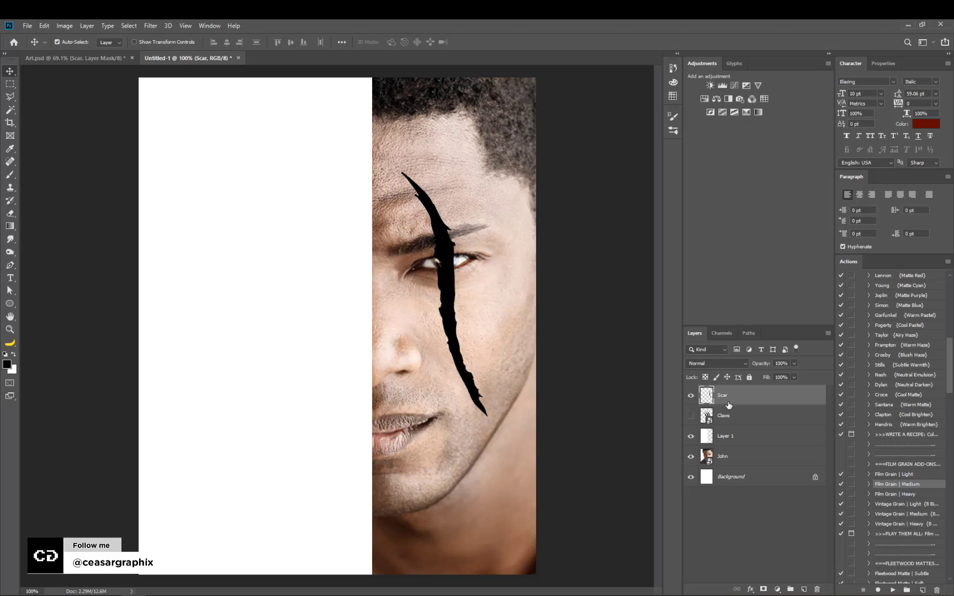
# Scale the reshaped scar to about 87.7% and position it from the forehead across the eye to the cheek
pyautogui.hotkey('ctrl', 't')
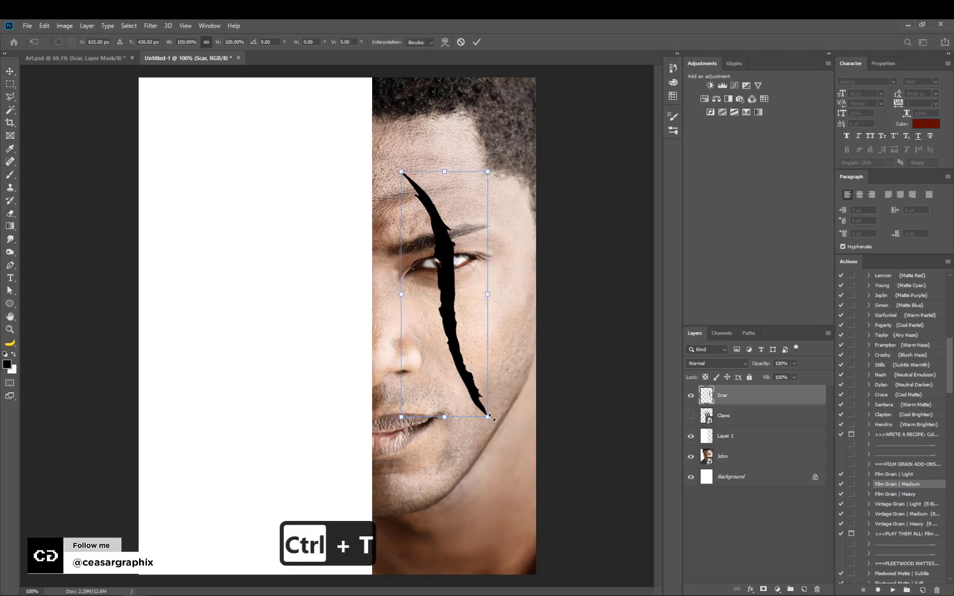
pyautogui.moveTo(488, 417); pyautogui.dragTo(477, 386)
pyautogui.moveTo(459, 344); pyautogui.dragTo(466, 342)
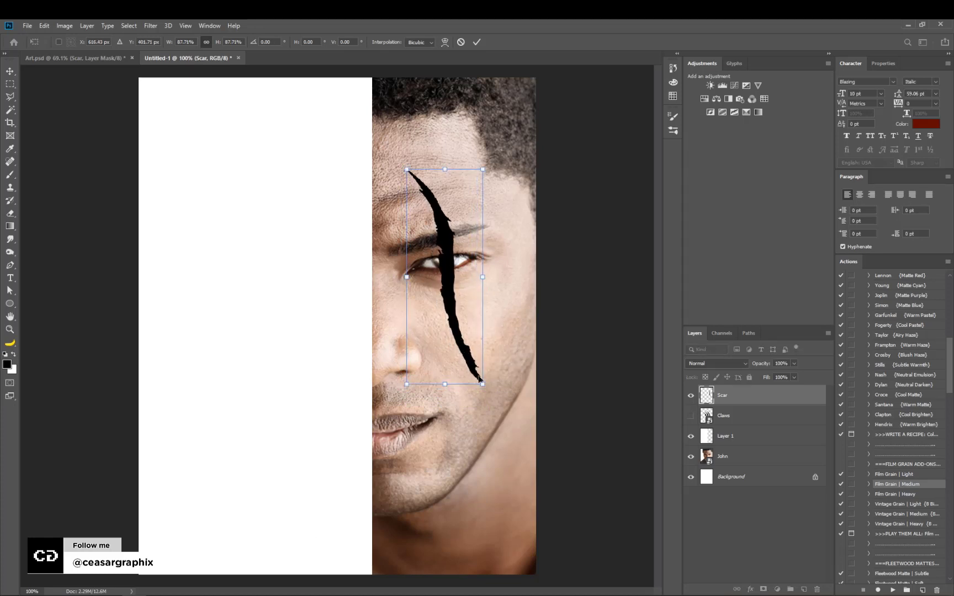
pyautogui.press('Return')
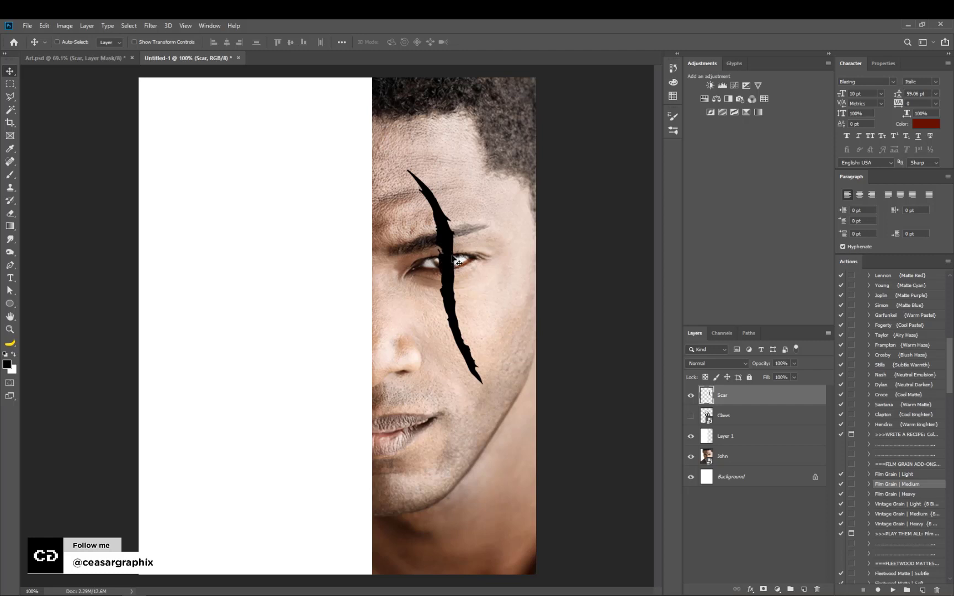
# Add a layer mask to the Scar layer, lasso the section across the eyebrow and eye, fill the mask there with black, and deselect
pyautogui.click(764, 589)
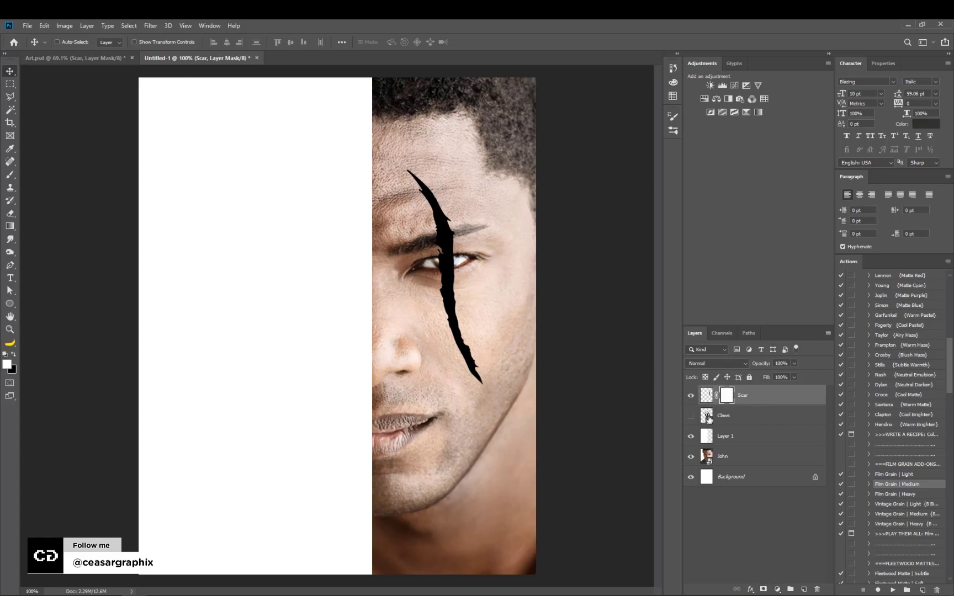
pyautogui.click(10, 100)
pyautogui.click(53, 107)
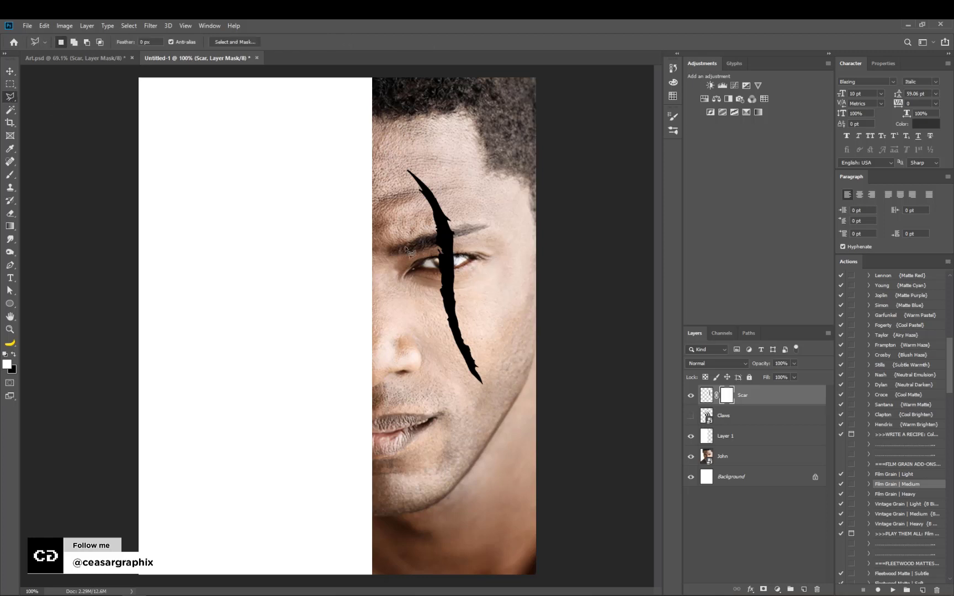
pyautogui.hotkey('ctrl', '=')
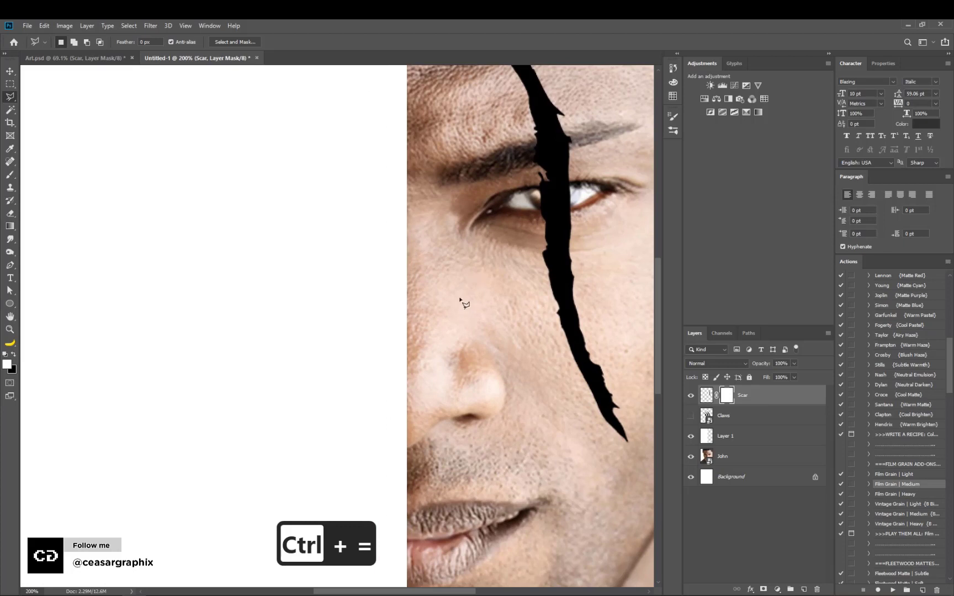
pyautogui.moveTo(467, 305)
pyautogui.mouseDown()
pyautogui.moveTo(432, 290)
pyautogui.moveTo(407, 317)
pyautogui.mouseUp()
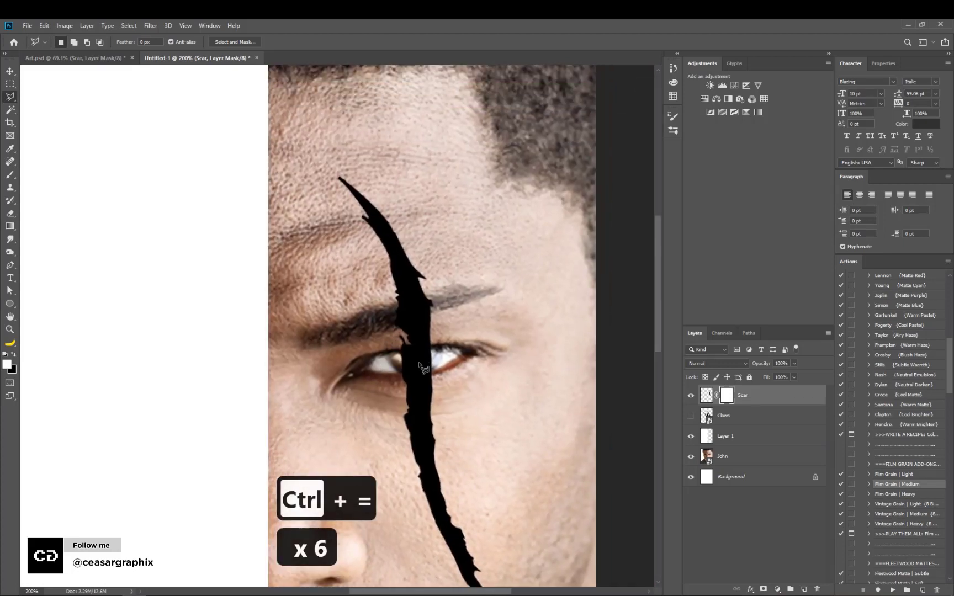
pyautogui.moveTo(428, 381); pyautogui.dragTo(417, 323)
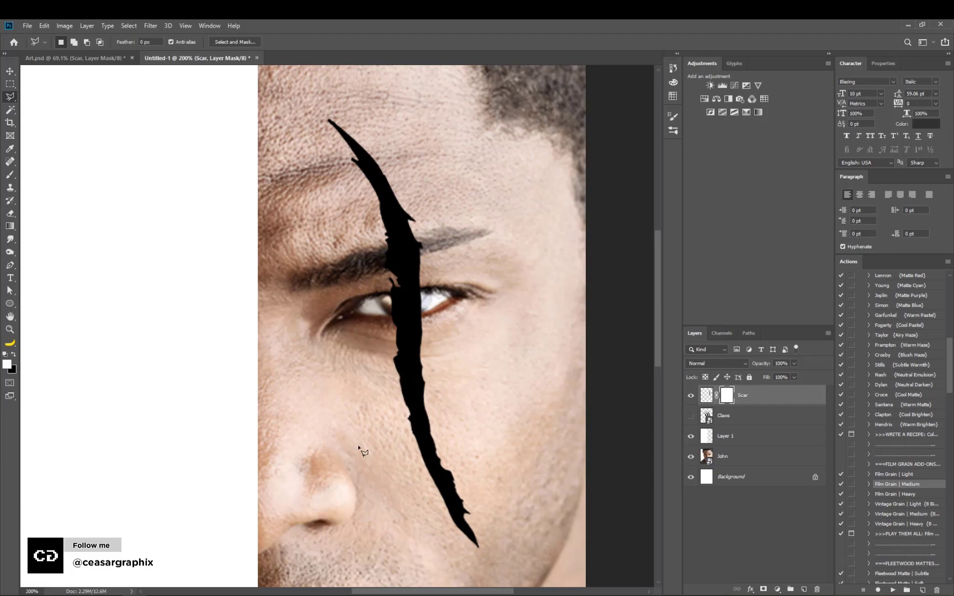
pyautogui.rightClick(10, 96)
pyautogui.click(33, 96)
pyautogui.moveTo(380, 253); pyautogui.dragTo(427, 243)
pyautogui.moveTo(436, 286)
pyautogui.mouseDown()
pyautogui.moveTo(423, 322)
pyautogui.moveTo(387, 324)
pyautogui.moveTo(370, 271)
pyautogui.moveTo(380, 248)
pyautogui.mouseUp()
pyautogui.hotkey('ctrl', 'BackSpace')
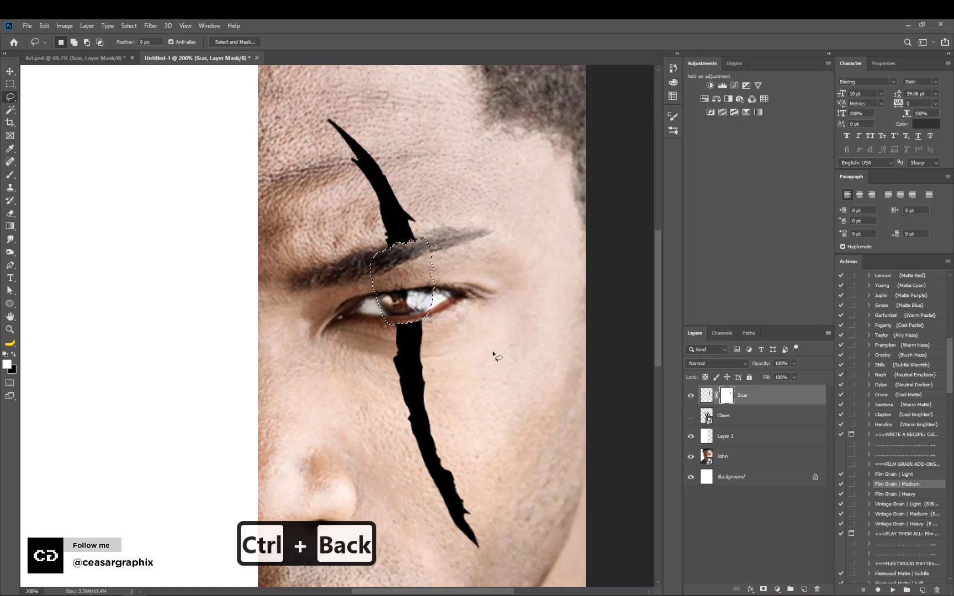
pyautogui.click(129, 26)
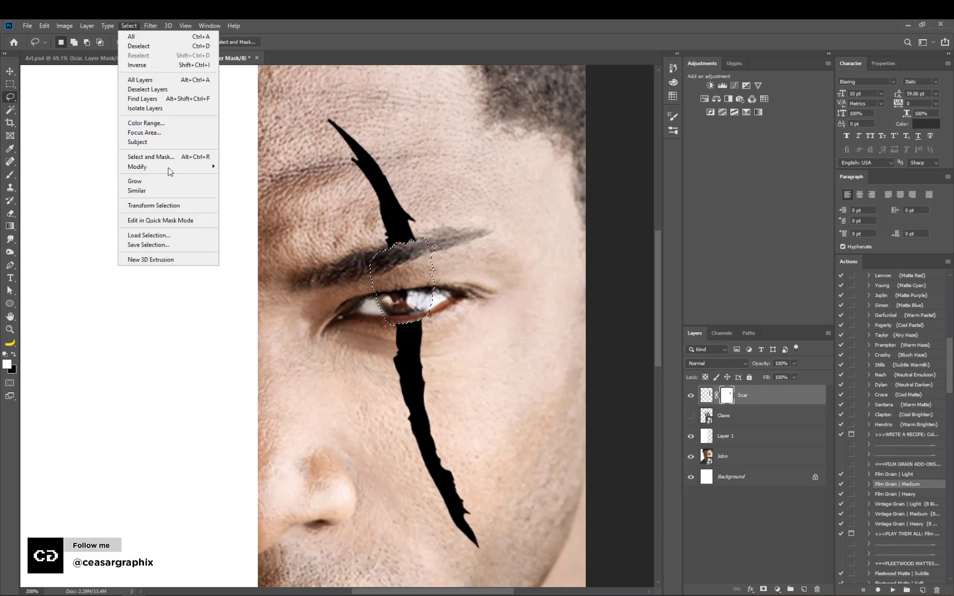
pyautogui.click(168, 47)
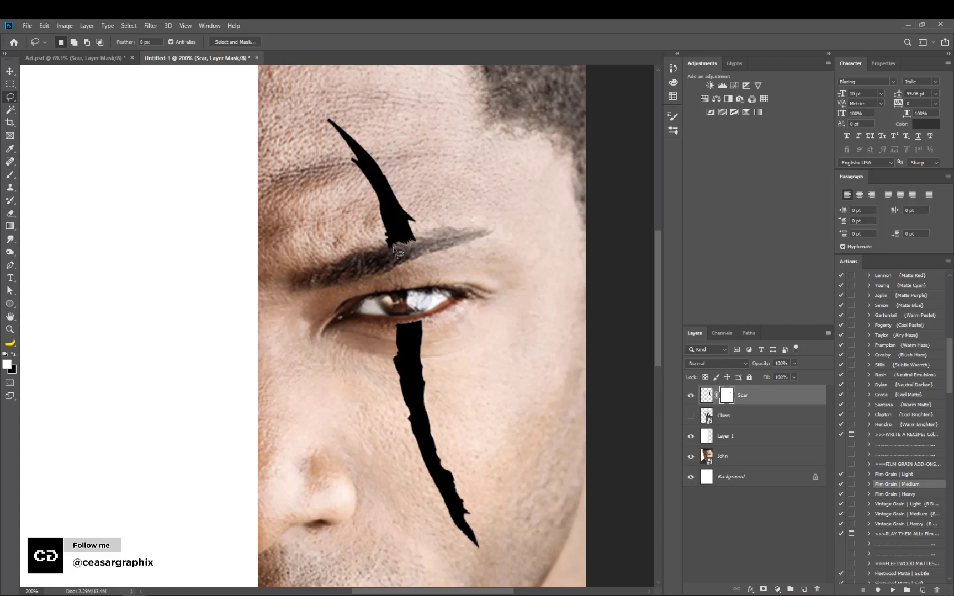
# Lasso a small area at the upper scar piece's cut edge above the eyebrow, fill the mask there with white, and deselect
pyautogui.moveTo(393, 246)
pyautogui.mouseDown()
pyautogui.moveTo(415, 243)
pyautogui.moveTo(393, 244)
pyautogui.mouseUp()
pyautogui.hotkey('alt', 'BackSpace')
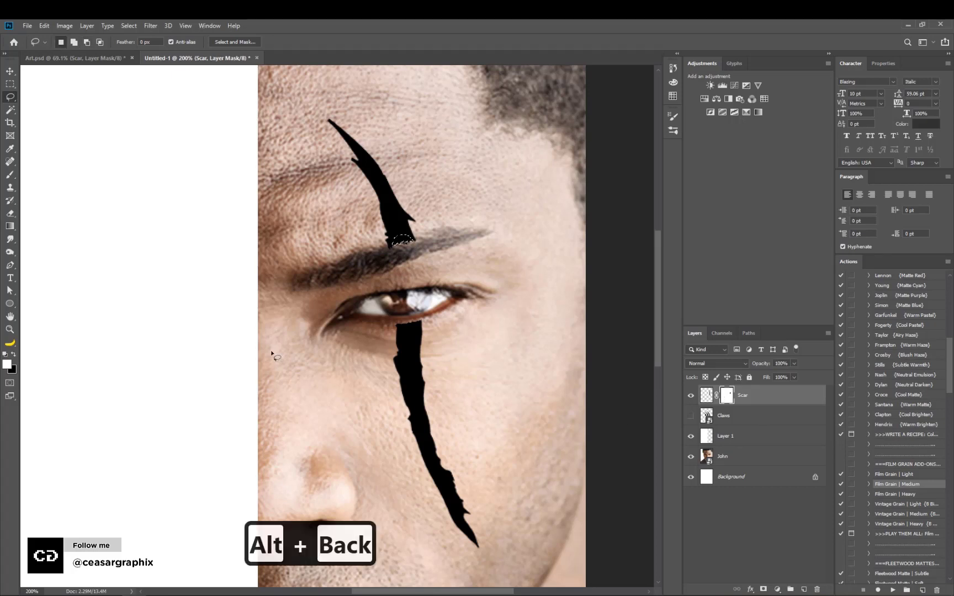
pyautogui.hotkey('ctrl', 'd')
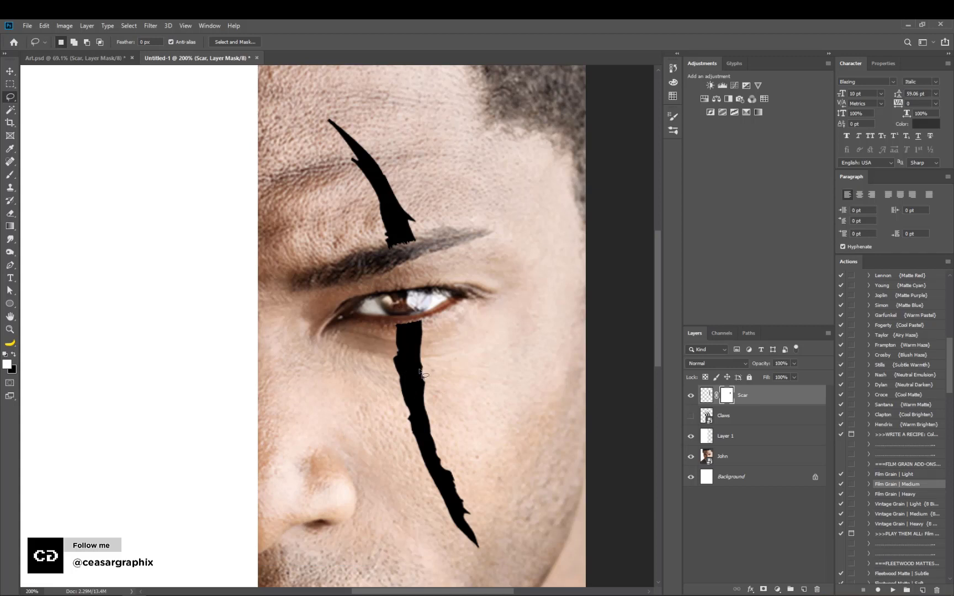
# Switch to the Move tool and hide the Scar layer
pyautogui.press('v')
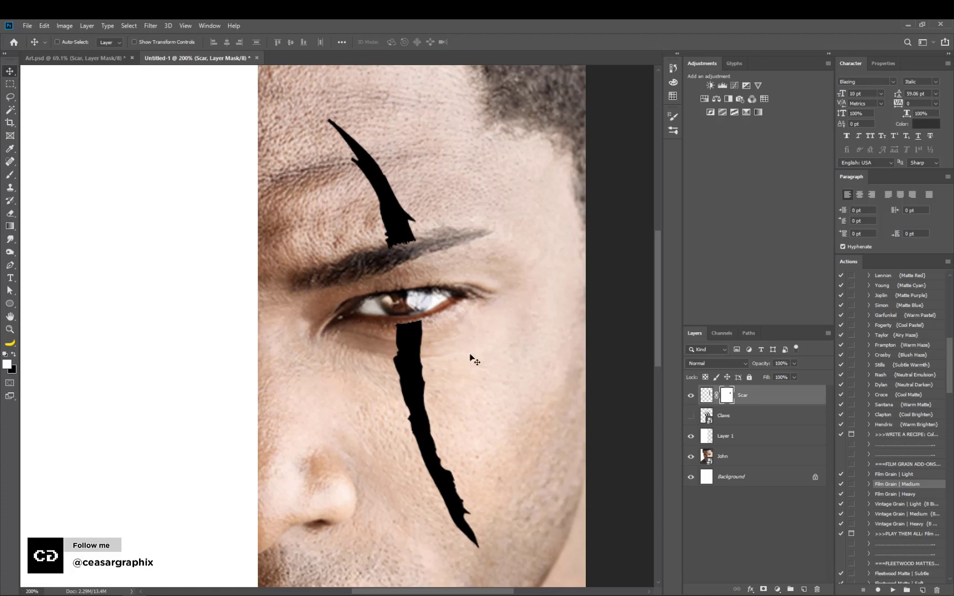
pyautogui.click(690, 395)
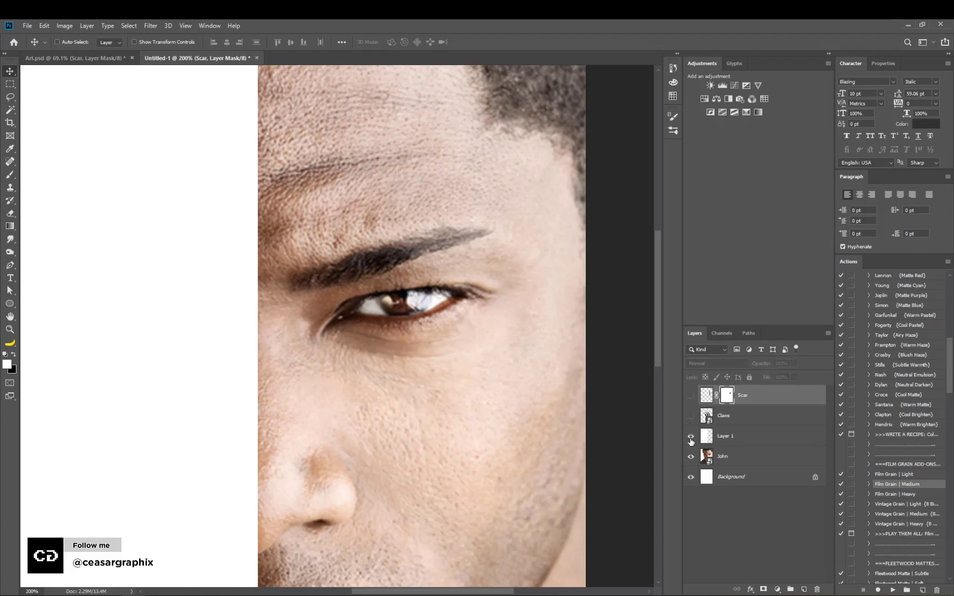
# Copy a tall, narrow skin strip between the eyes from the John layer to a new layer and place it above the Scar layer
pyautogui.click(9, 88)
pyautogui.moveTo(198, 94); pyautogui.dragTo(244, 464)
pyautogui.press('space')
pyautogui.press('space')
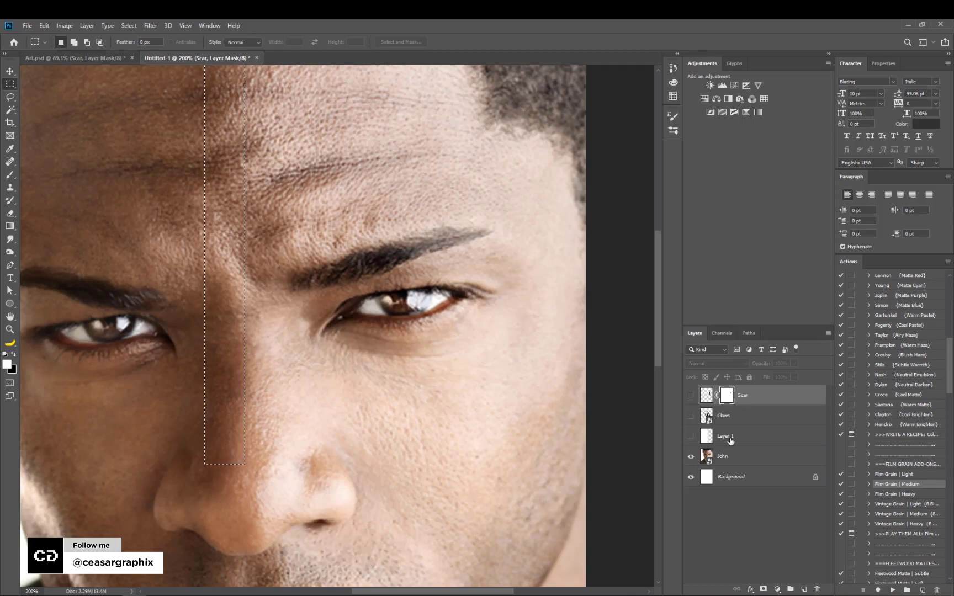
pyautogui.click(731, 456)
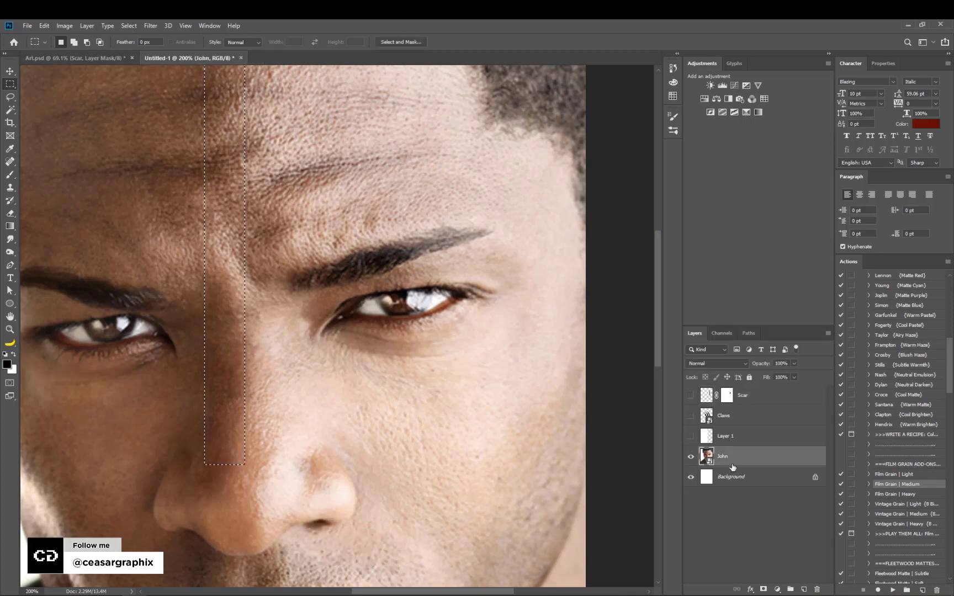
pyautogui.hotkey('ctrl', 'j')
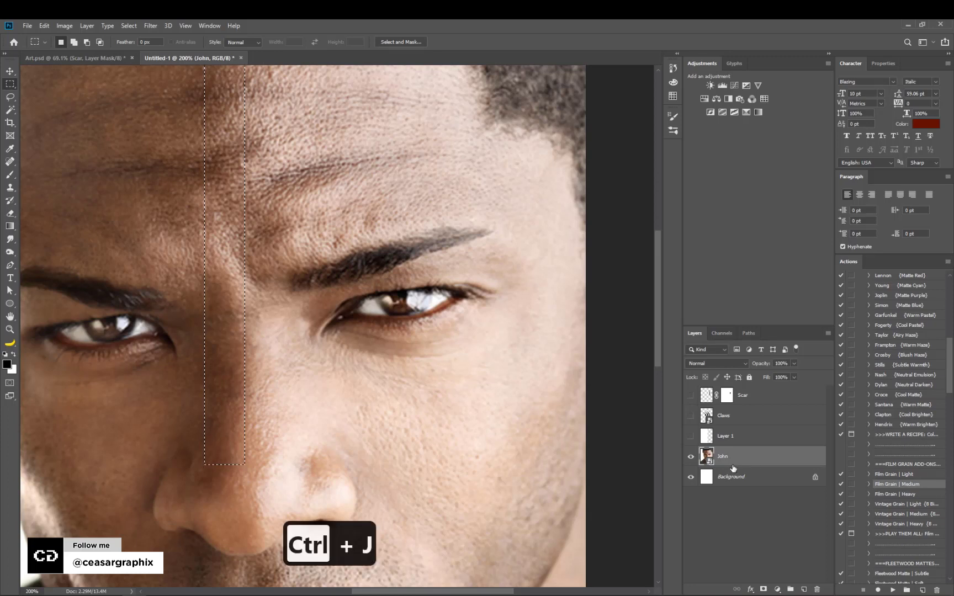
pyautogui.moveTo(740, 463); pyautogui.dragTo(740, 387)
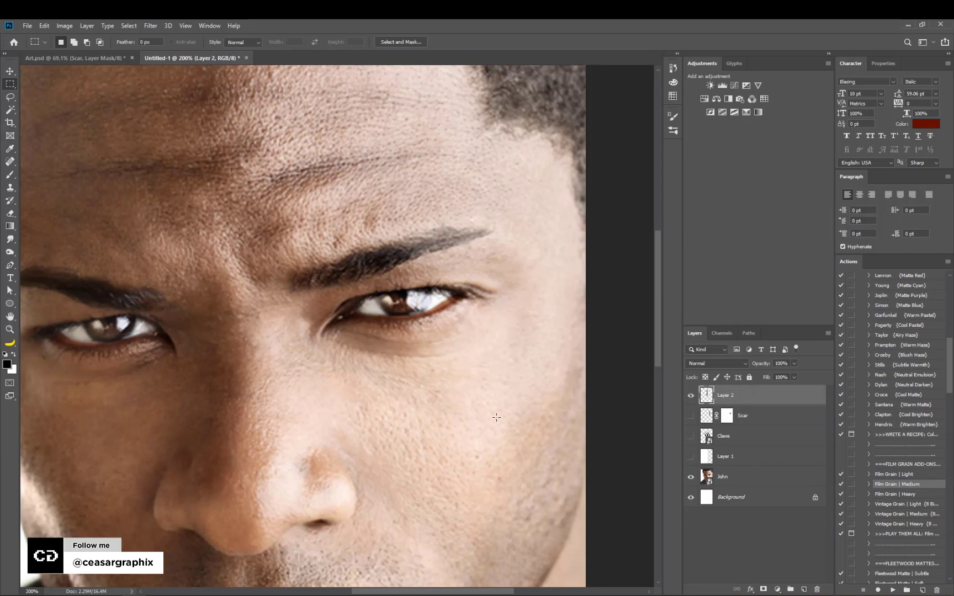
# Hide the John layer, move the skin strip towards the canvas's left side, and duplicate it with the copy flush against its right edge
pyautogui.press('b')
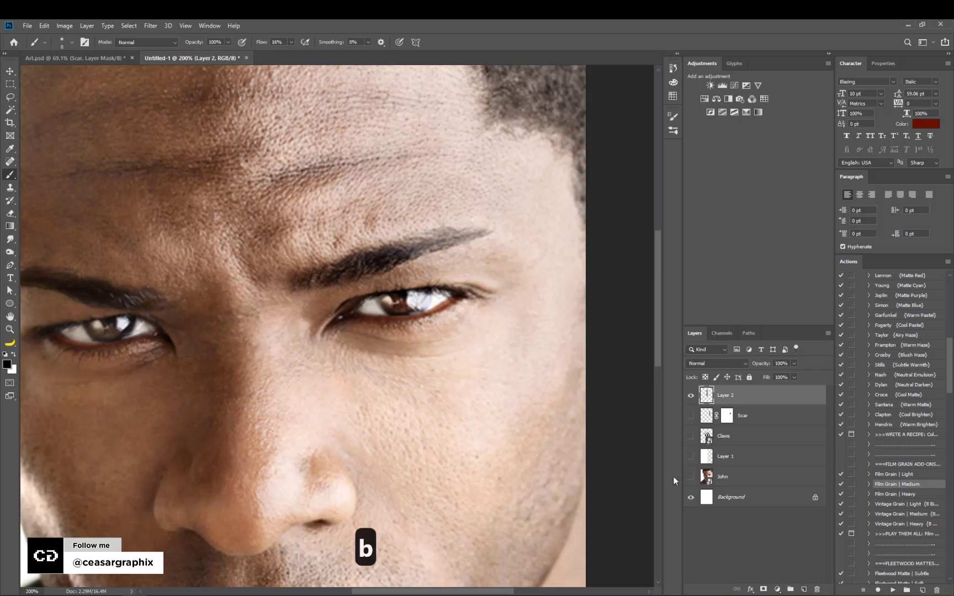
pyautogui.hotkey('ctrl', '-')
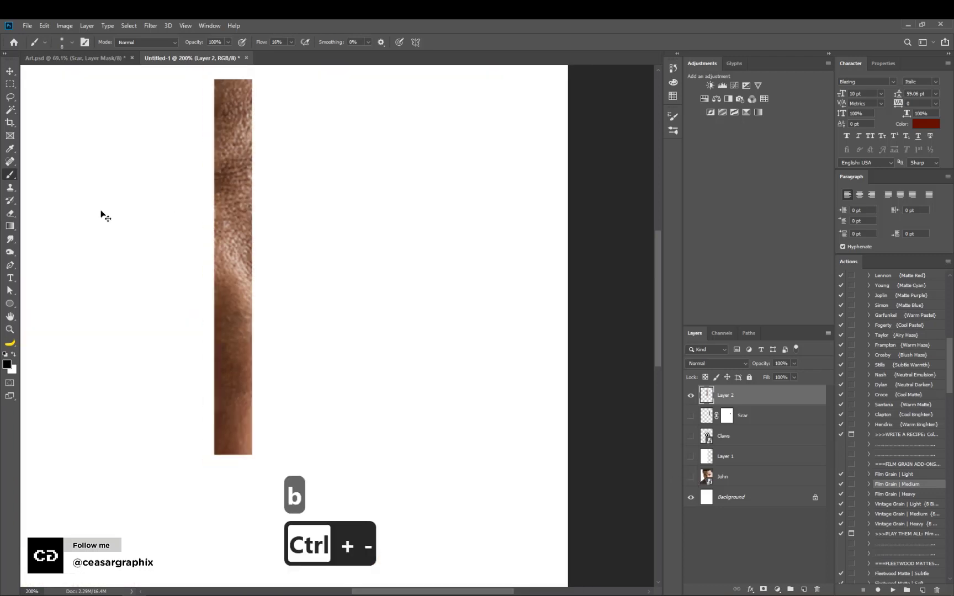
pyautogui.hotkey('ctrl', '-')
pyautogui.press('b')
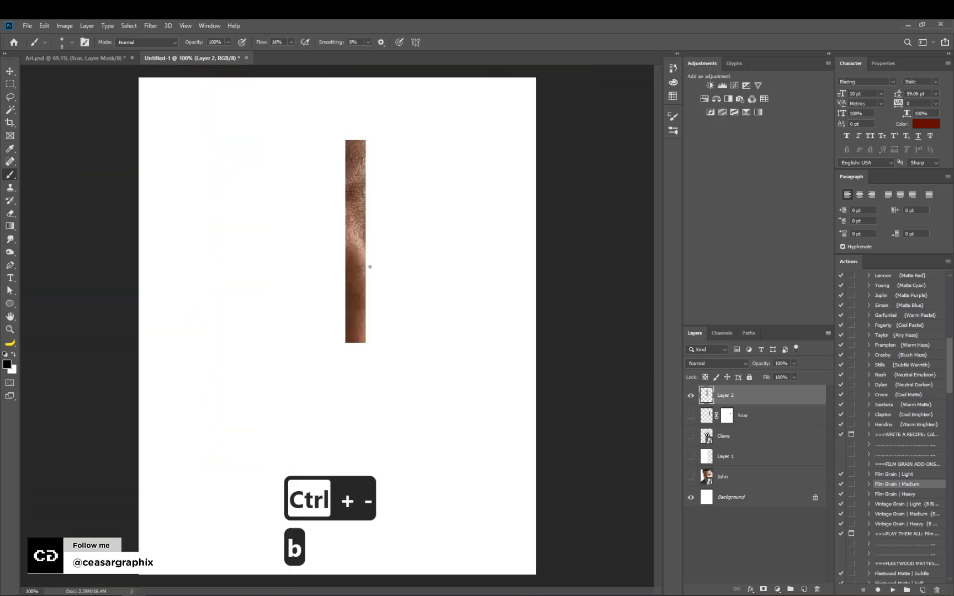
pyautogui.click(10, 72)
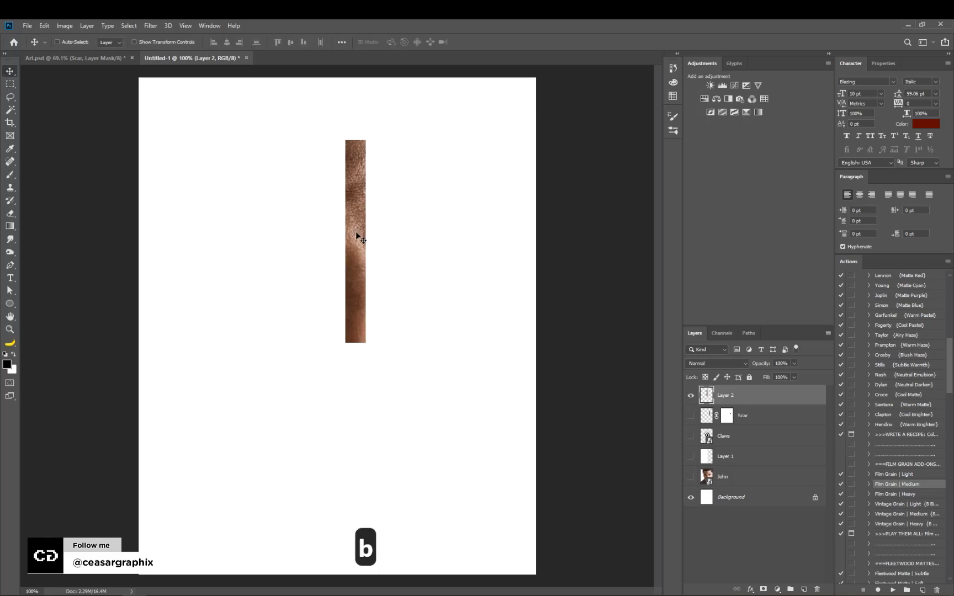
pyautogui.moveTo(356, 232); pyautogui.dragTo(283, 272)
pyautogui.hotkey('ctrl', 'j')
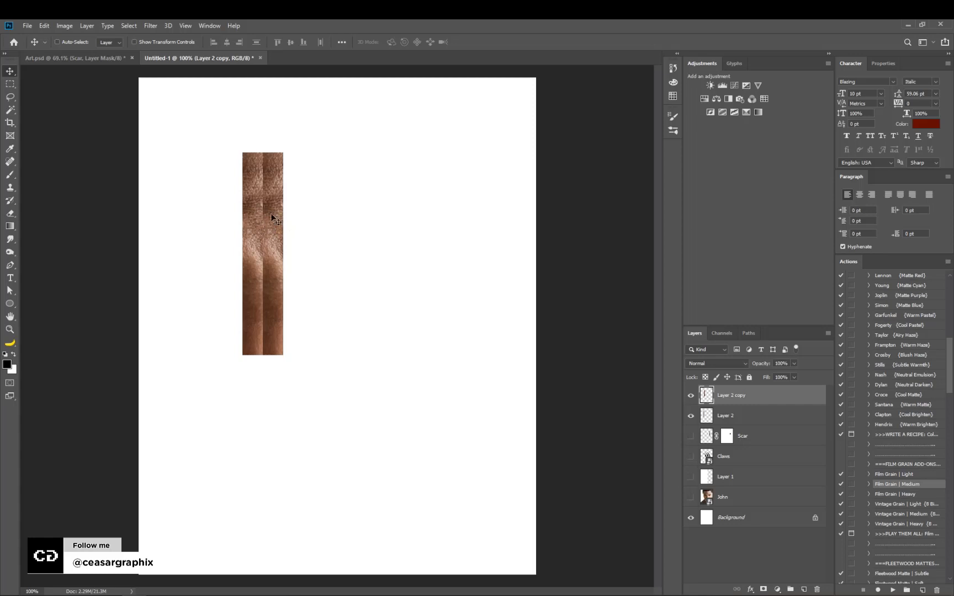
# Flip the copied strip horizontally to mirror the original, and merge the two strip layers into one
pyautogui.hotkey('ctrl', 't')
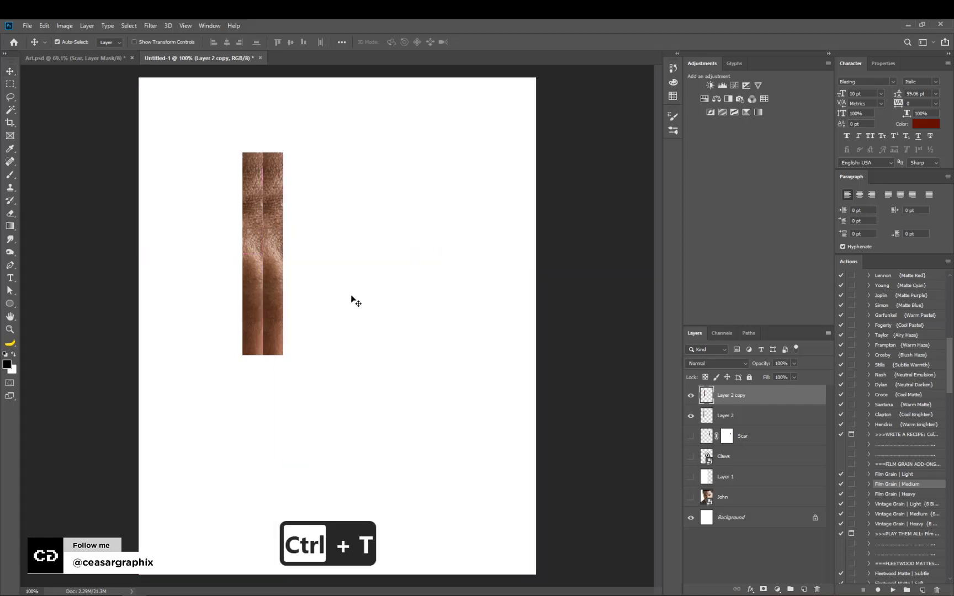
pyautogui.rightClick(266, 218)
pyautogui.click(325, 344)
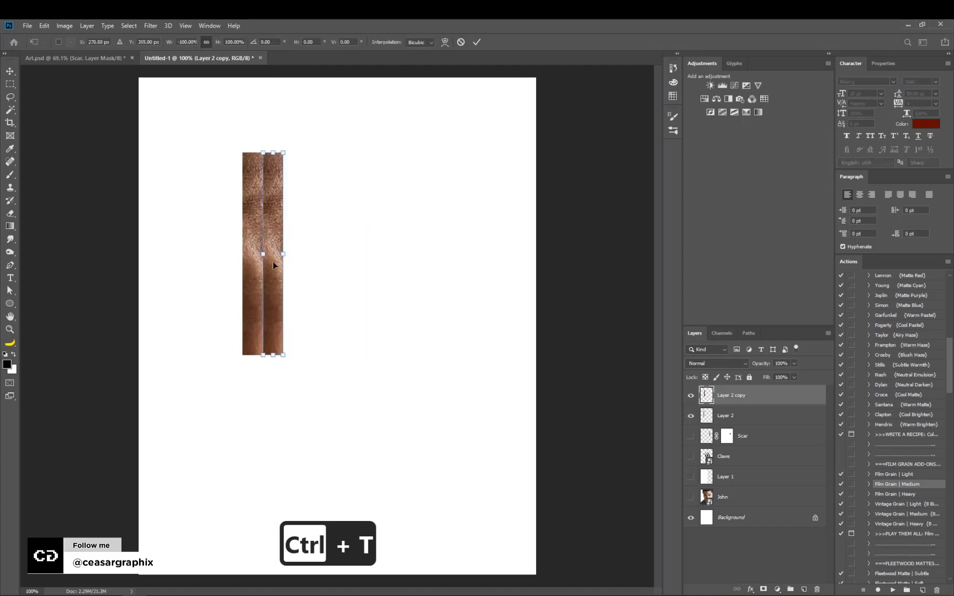
pyautogui.press('Return')
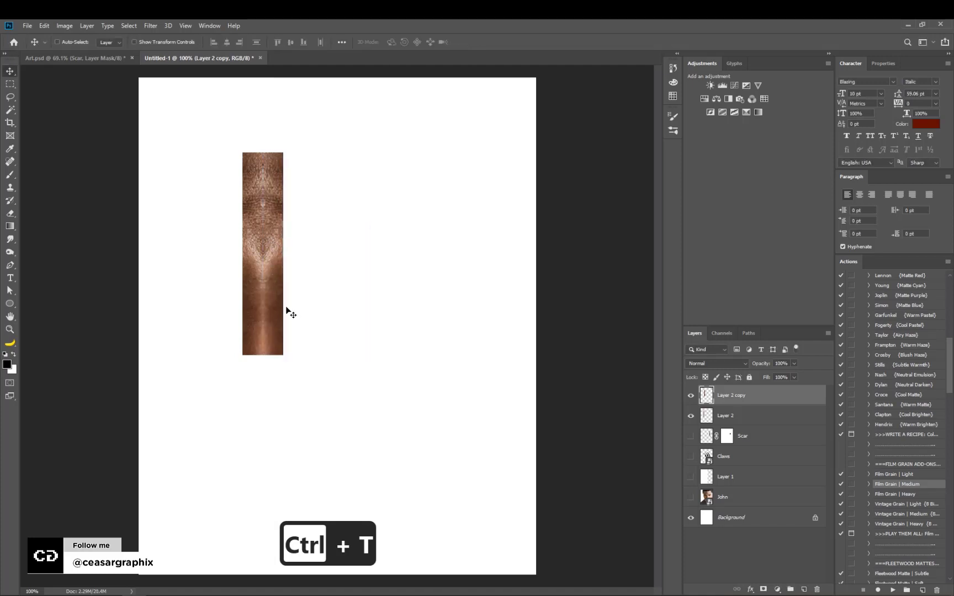
pyautogui.keyDown('shift'); pyautogui.click(721, 421); pyautogui.keyUp('shift')
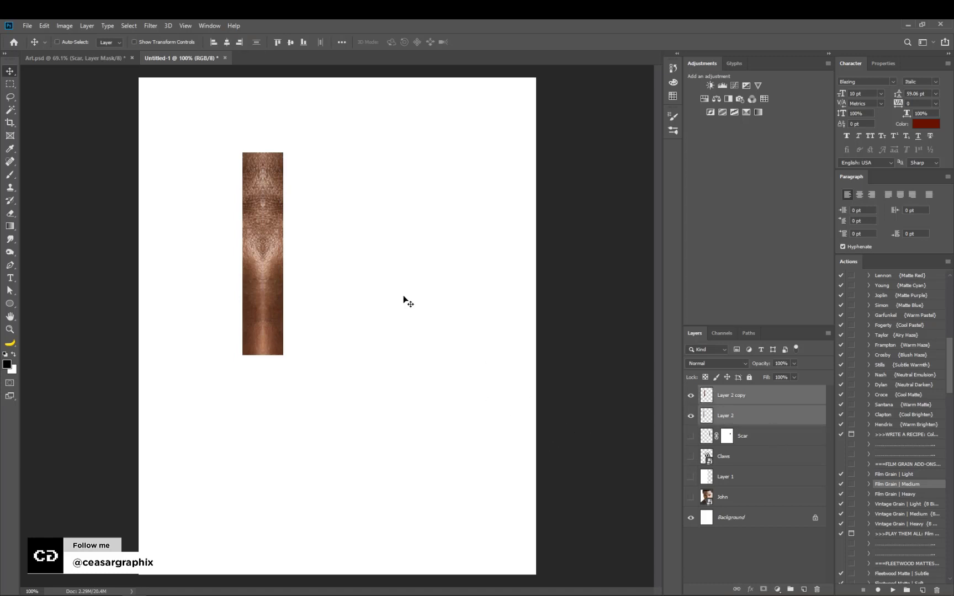
pyautogui.click(87, 26)
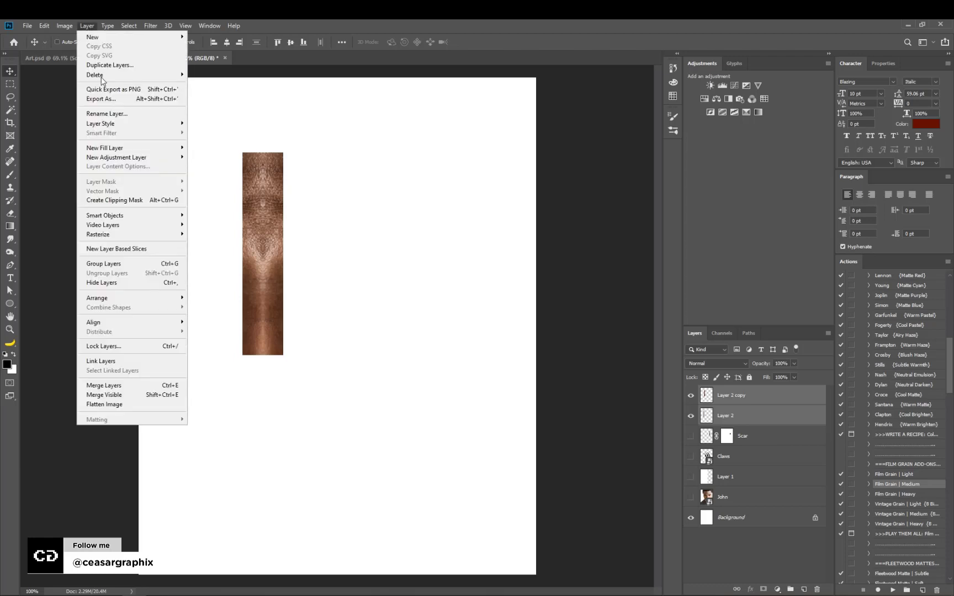
pyautogui.click(175, 386)
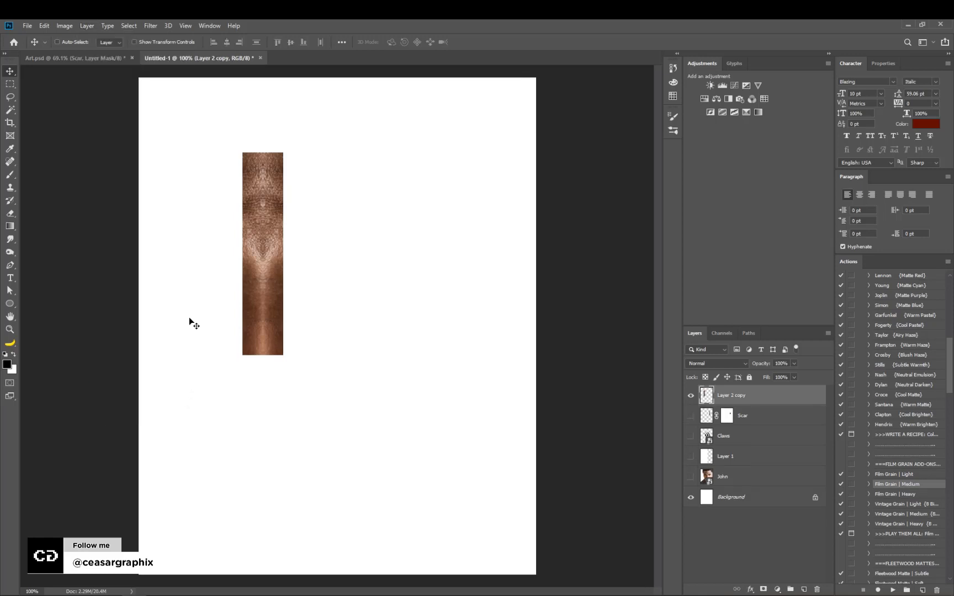
pyautogui.click(87, 26)
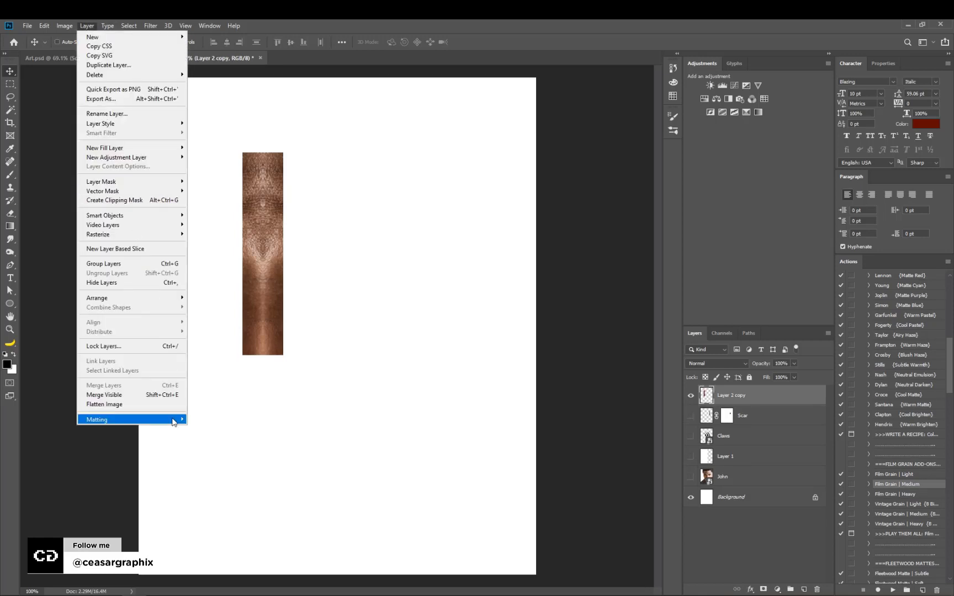
pyautogui.click(265, 280)
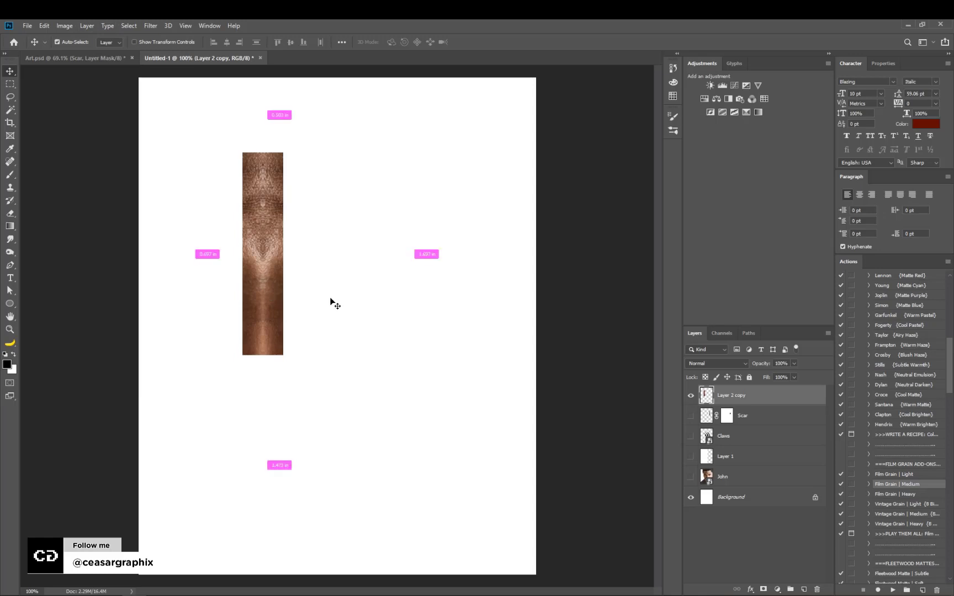
# Duplicate the merged mirrored strip, place the copy flush against its right edge, and merge both layers
pyautogui.hotkey('ctrl', 'j')
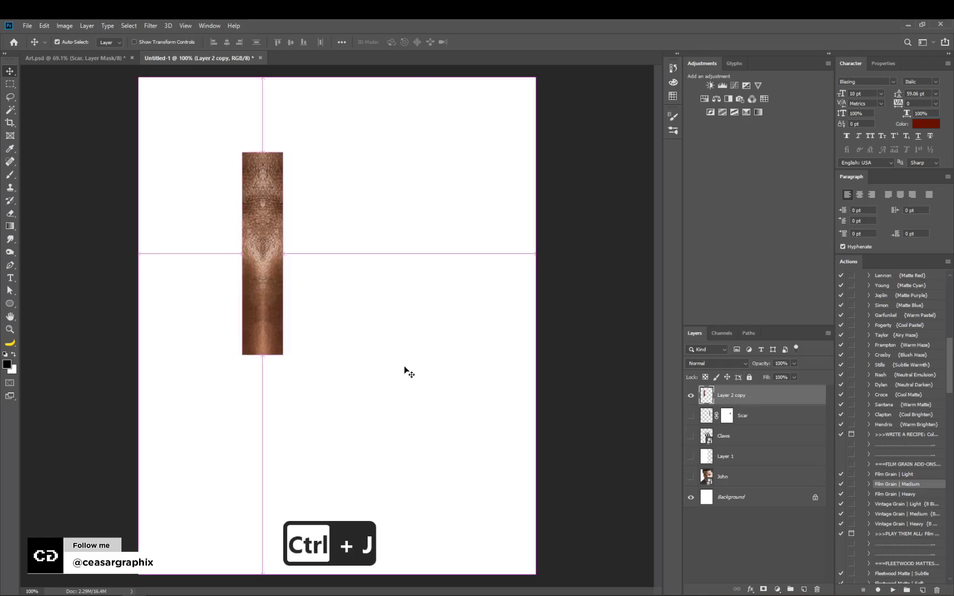
pyautogui.moveTo(283, 279); pyautogui.dragTo(313, 281)
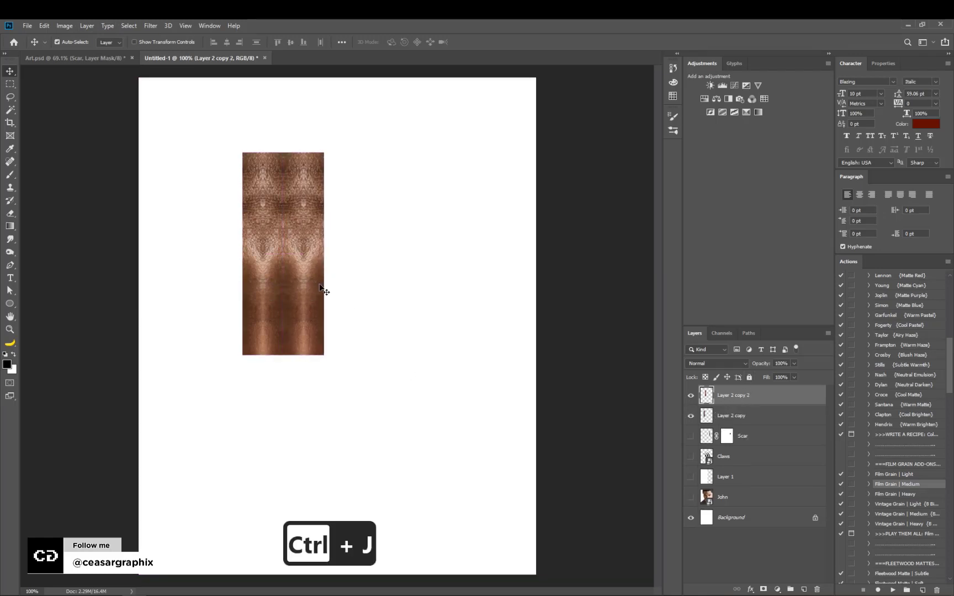
pyautogui.keyDown('ctrl'); pyautogui.click(721, 422); pyautogui.keyUp('ctrl')
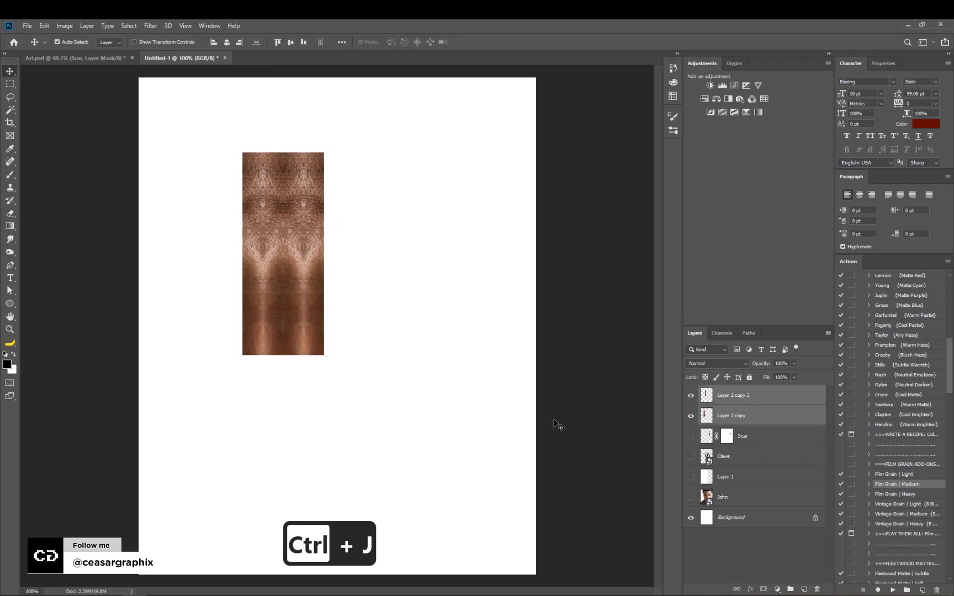
pyautogui.hotkey('ctrl', 'e')
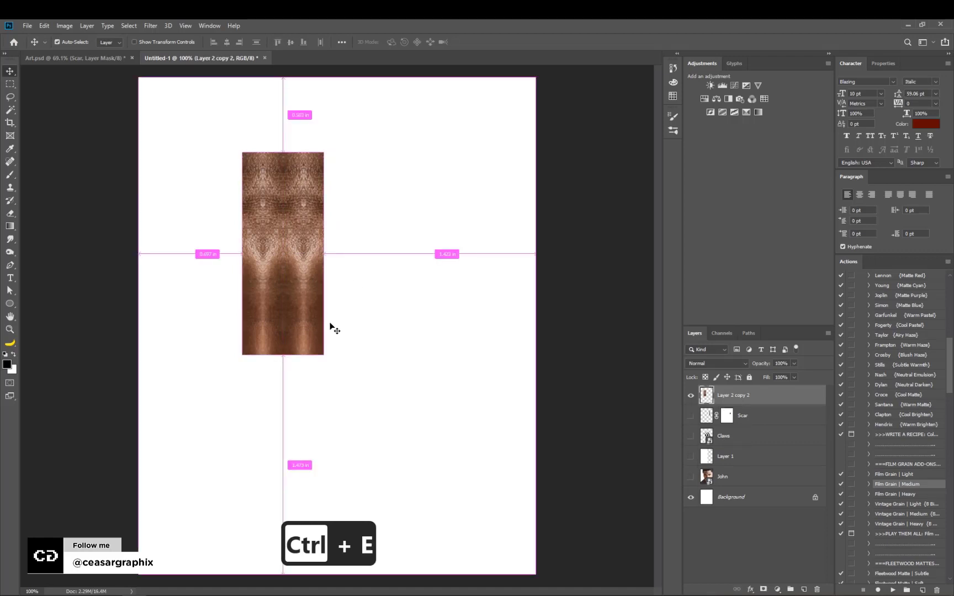
# Duplicate the doubled skin block, set the copy beside it to form four mirrored columns, and merge the two layers
pyautogui.hotkey('ctrl', 'j')
pyautogui.moveTo(314, 299); pyautogui.dragTo(394, 297)
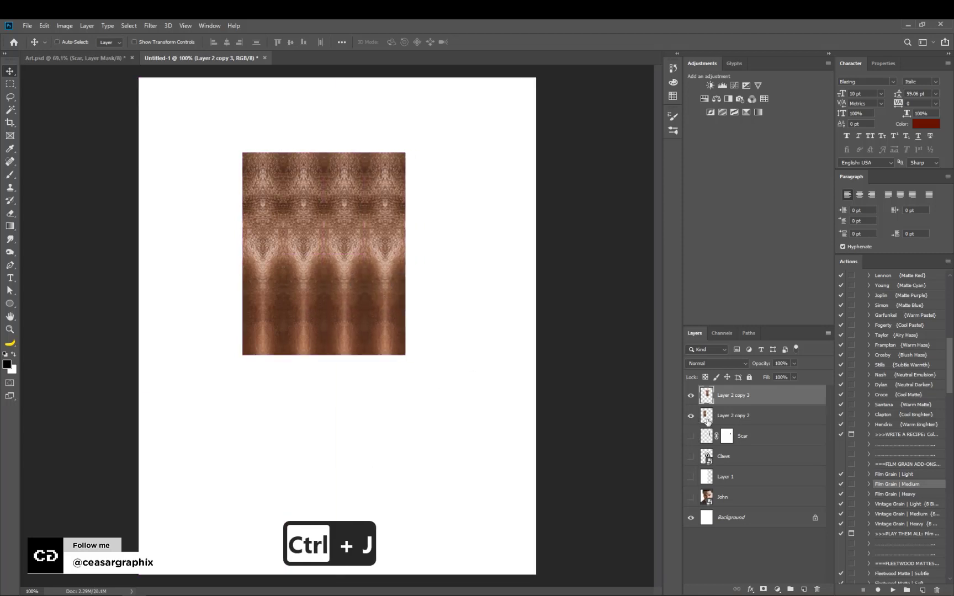
pyautogui.keyDown('shift'); pyautogui.click(728, 430); pyautogui.keyUp('shift')
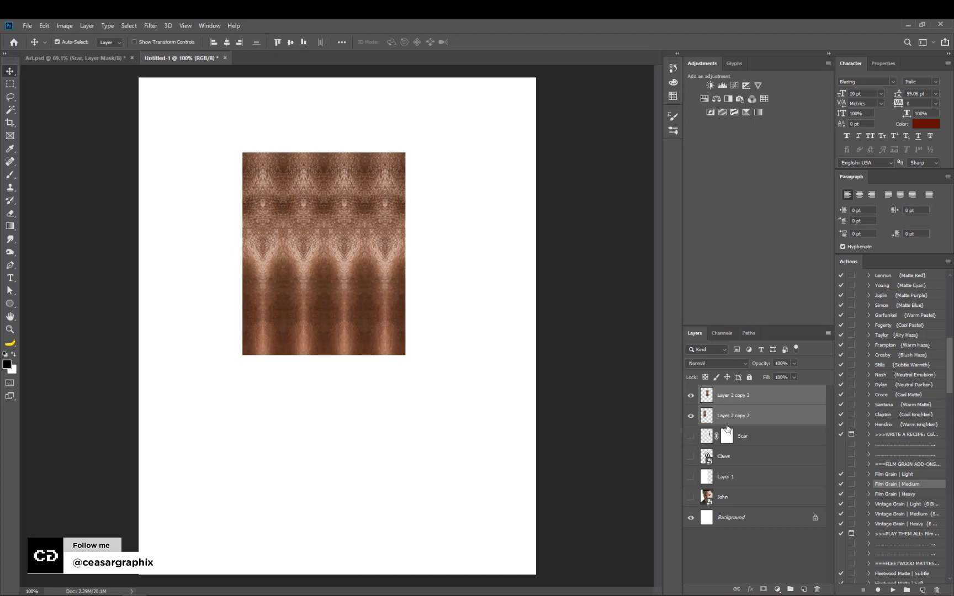
pyautogui.hotkey('ctrl', 'e')
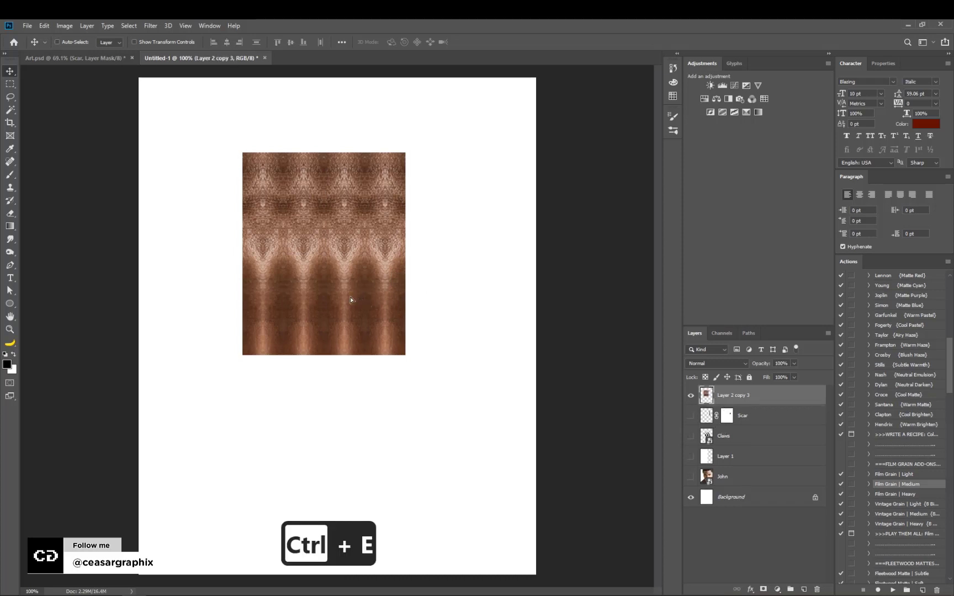
# Move the four-column block to the canvas's upper left, duplicate it flush to the right, and merge both into one wide block
pyautogui.moveTo(350, 299); pyautogui.dragTo(313, 307)
pyautogui.hotkey('ctrl', 'j')
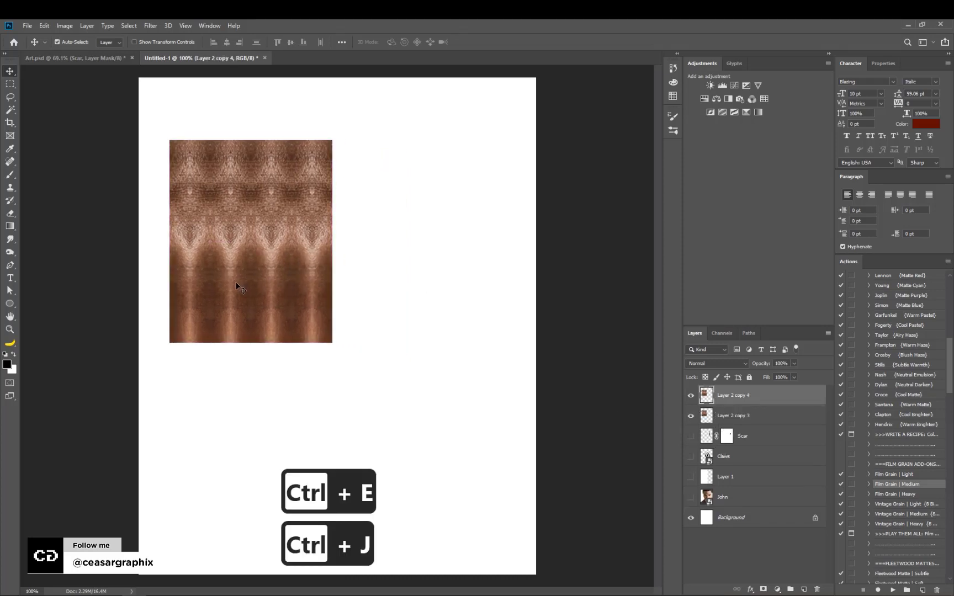
pyautogui.moveTo(239, 286); pyautogui.dragTo(395, 276)
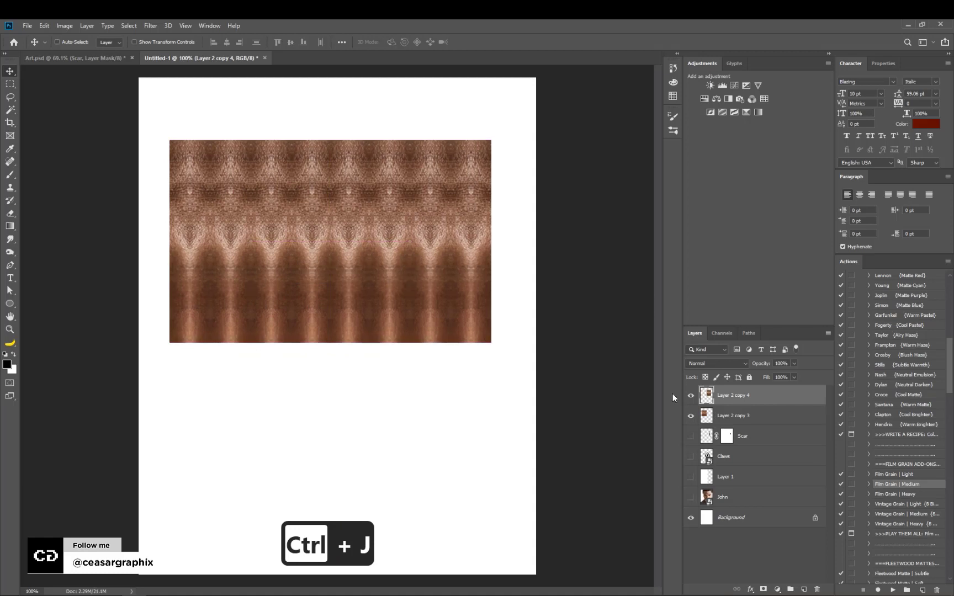
pyautogui.keyDown('shift'); pyautogui.click(769, 418); pyautogui.keyUp('shift')
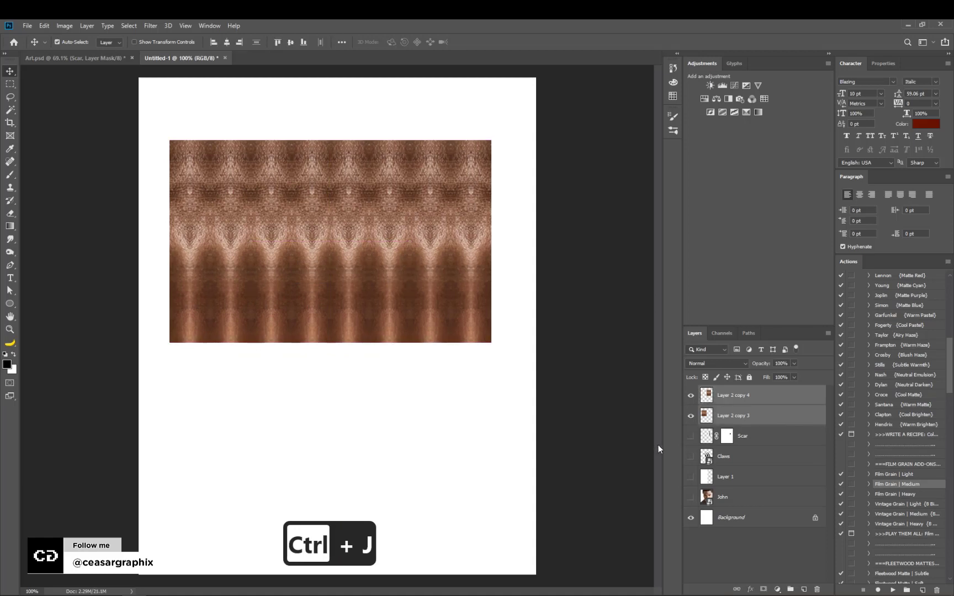
pyautogui.hotkey('ctrl', 'e')
# Duplicate the wide skin block, place the copy below it overlapping its lower part, and try to rotate the copy 180°
pyautogui.hotkey('ctrl', 'j')
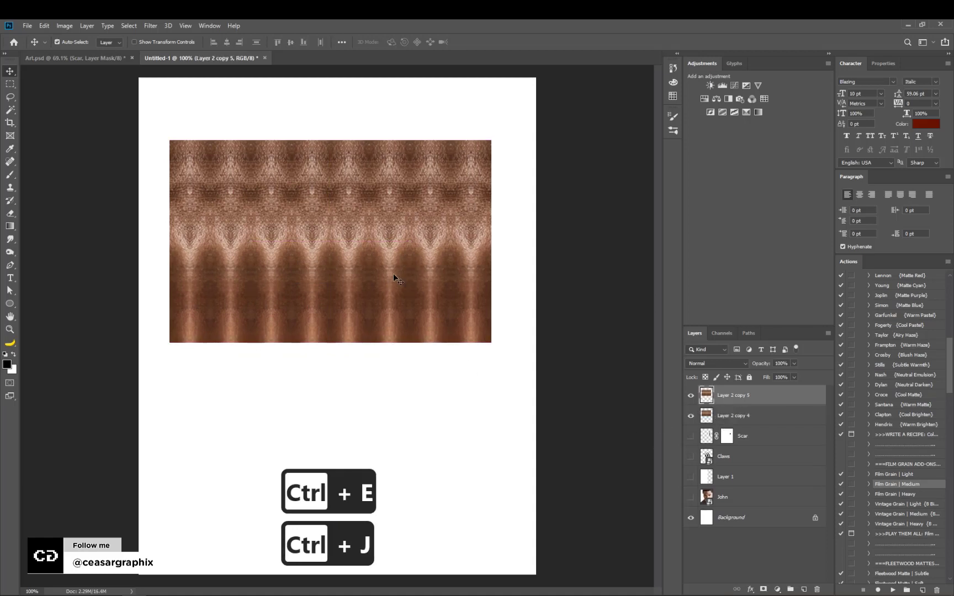
pyautogui.moveTo(379, 248); pyautogui.dragTo(387, 390)
pyautogui.hotkey('ctrl', 't')
pyautogui.rightClick(391, 359)
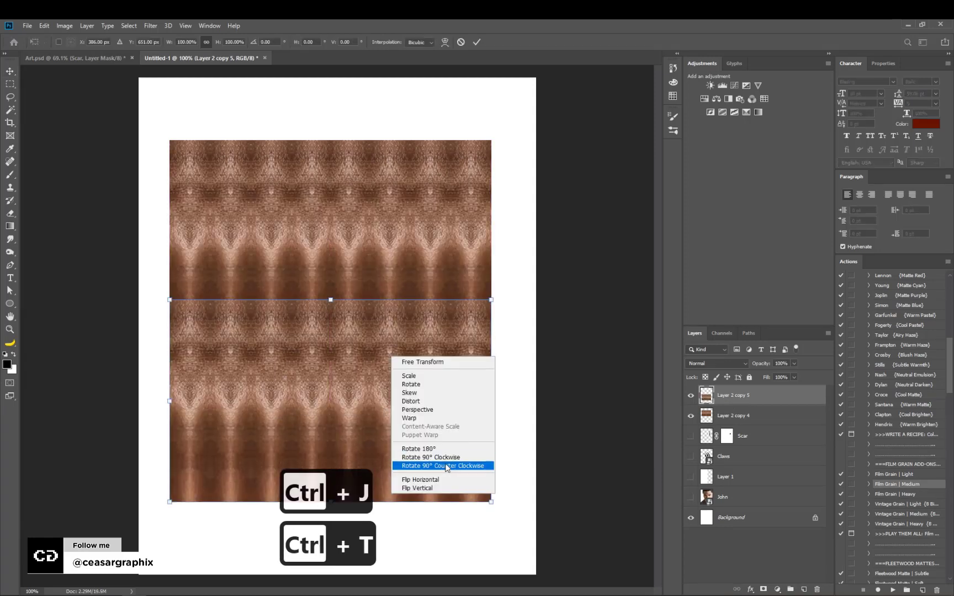
pyautogui.click(446, 450)
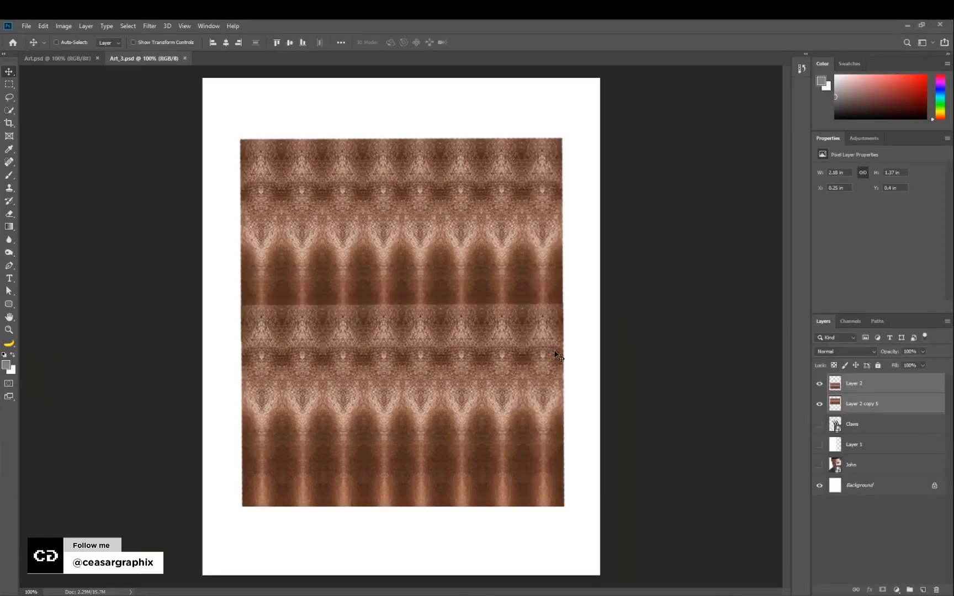
# Move the upper skin block, Layer 2 copy 5, straight up to a Y position of 0.16 in
pyautogui.click(870, 425)
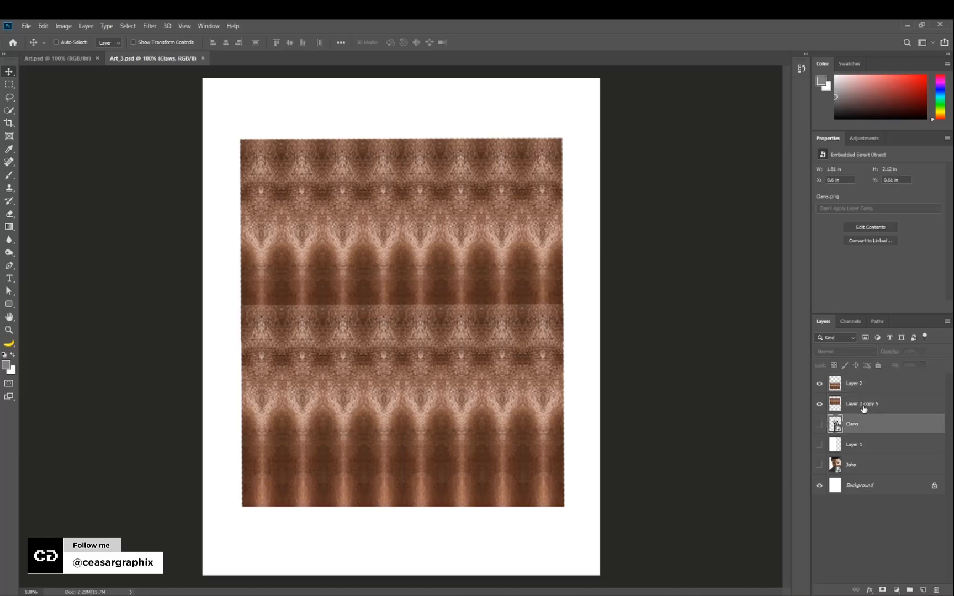
pyautogui.click(865, 406)
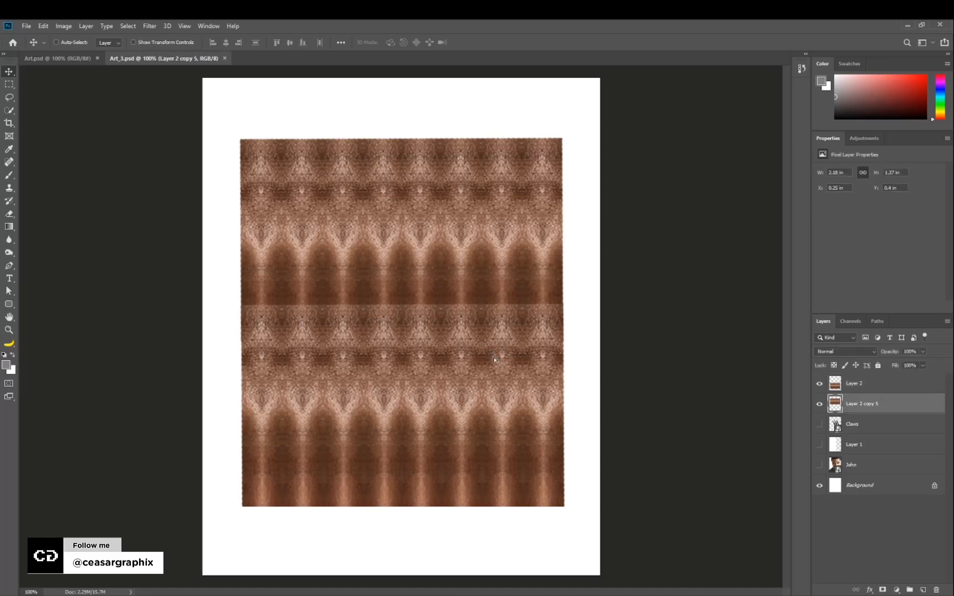
pyautogui.moveTo(494, 359); pyautogui.dragTo(494, 322)
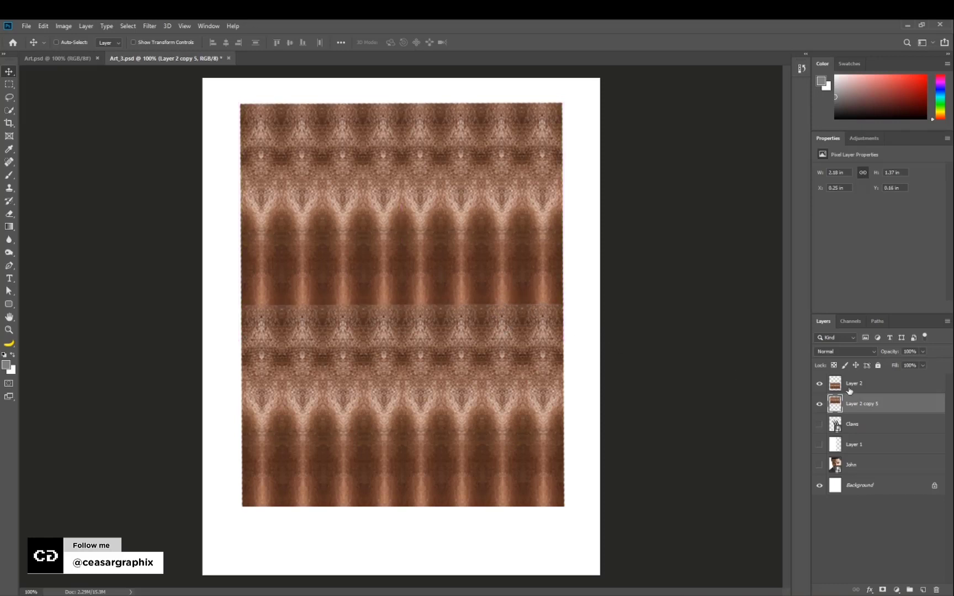
# Rotate the lower skin block, Layer 2, by 180° and shift it down to a Y position of 1.53 in
pyautogui.click(850, 385)
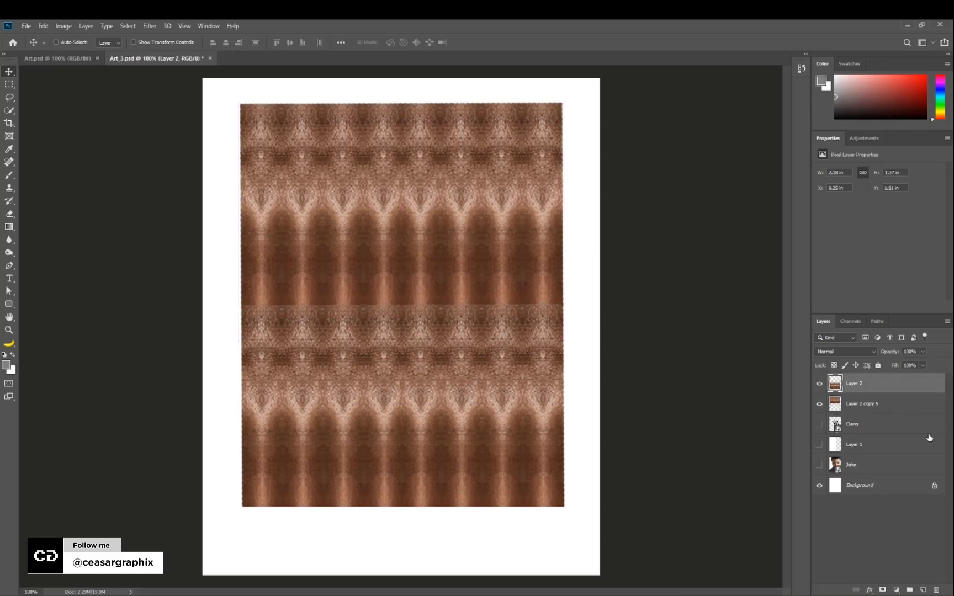
pyautogui.press('ctrl')
pyautogui.hotkey('ctrl', 't')
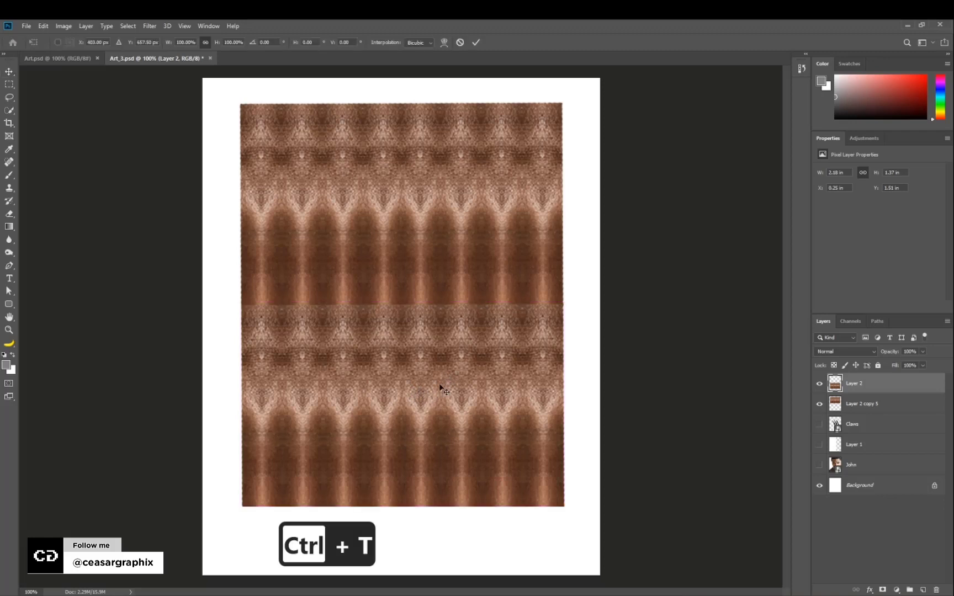
pyautogui.rightClick(440, 358)
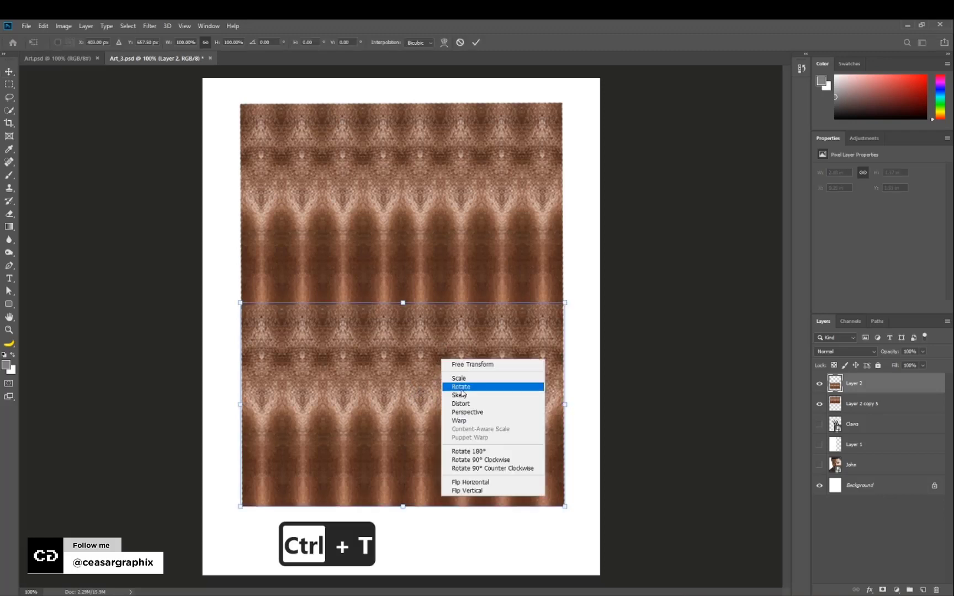
pyautogui.click(479, 452)
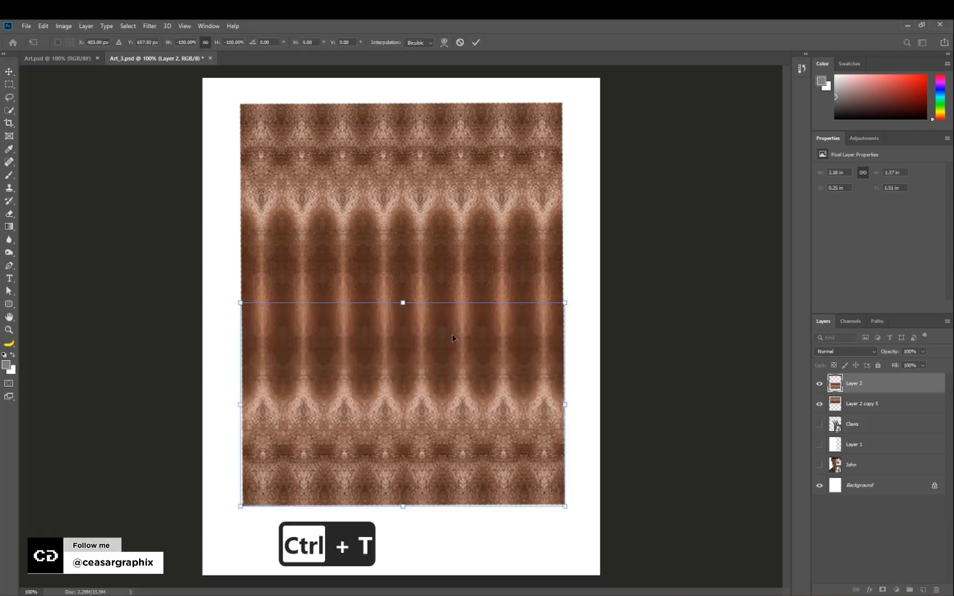
pyautogui.moveTo(445, 320)
pyautogui.mouseDown()
pyautogui.moveTo(446, 341)
pyautogui.moveTo(448, 327)
pyautogui.mouseUp()
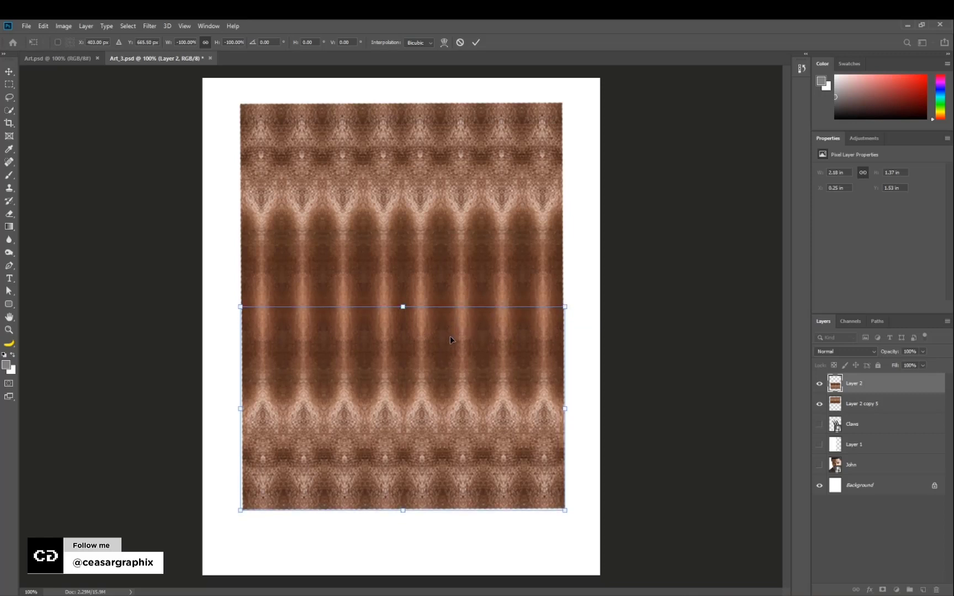
pyautogui.press('Return')
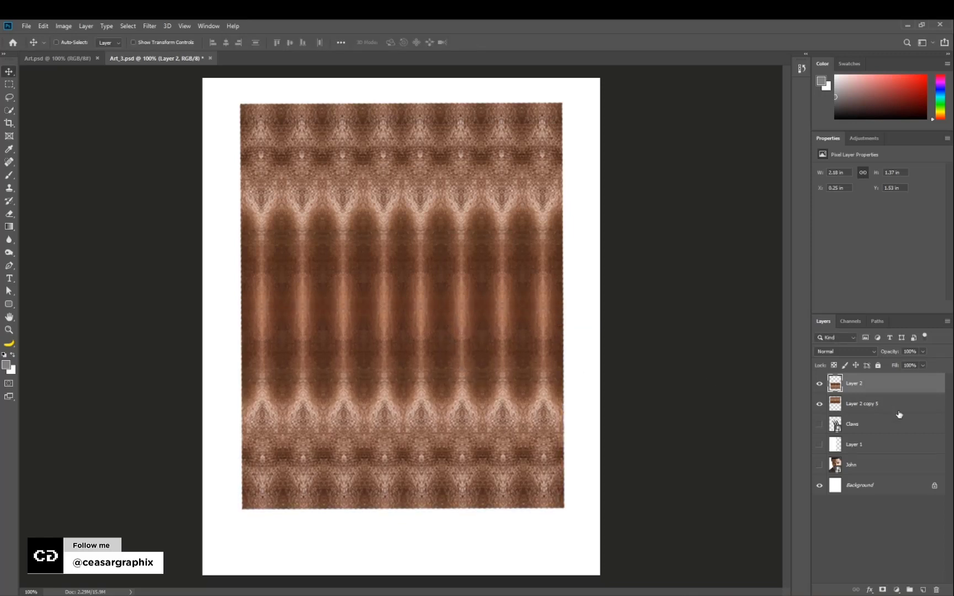
# Merge Layer 2 and Layer 2 copy 5 into a single mirrored skin-texture layer
pyautogui.keyDown('shift'); pyautogui.click(876, 404); pyautogui.keyUp('shift')
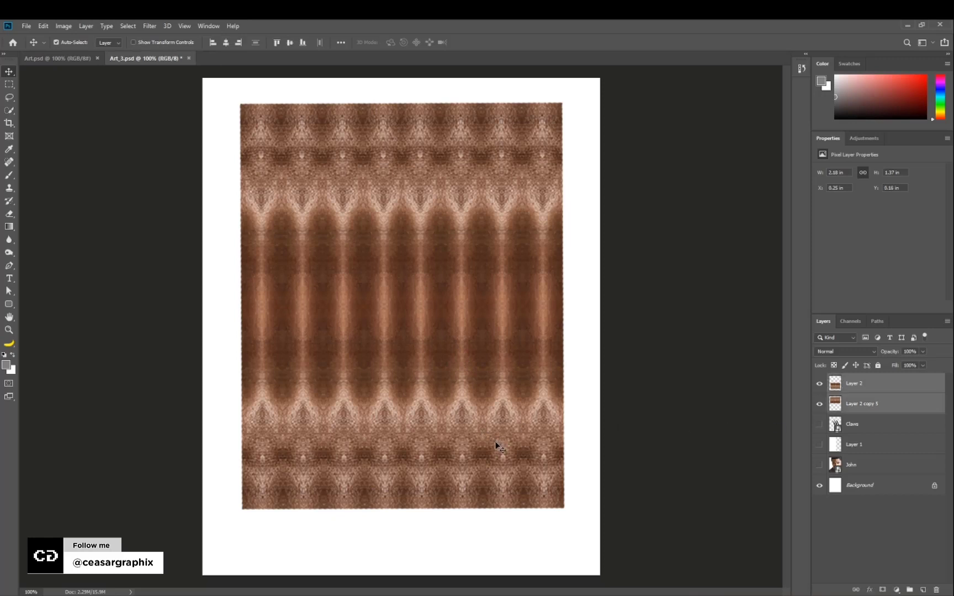
pyautogui.press('ctrl')
pyautogui.hotkey('ctrl', 'e')
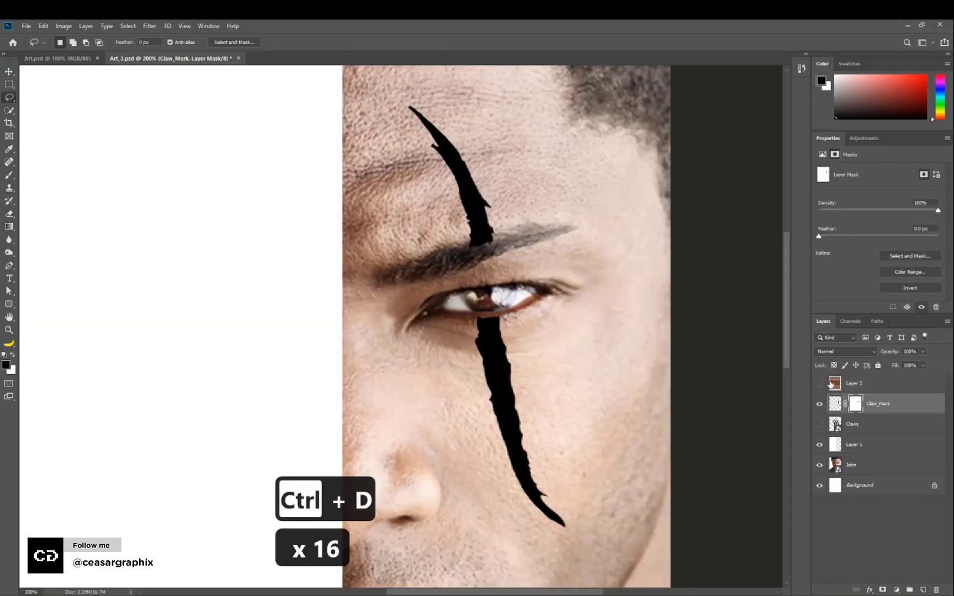
# Make the skin-texture Layer 2 visible and clip it to the Claw_Mark layer below
pyautogui.click(819, 385)
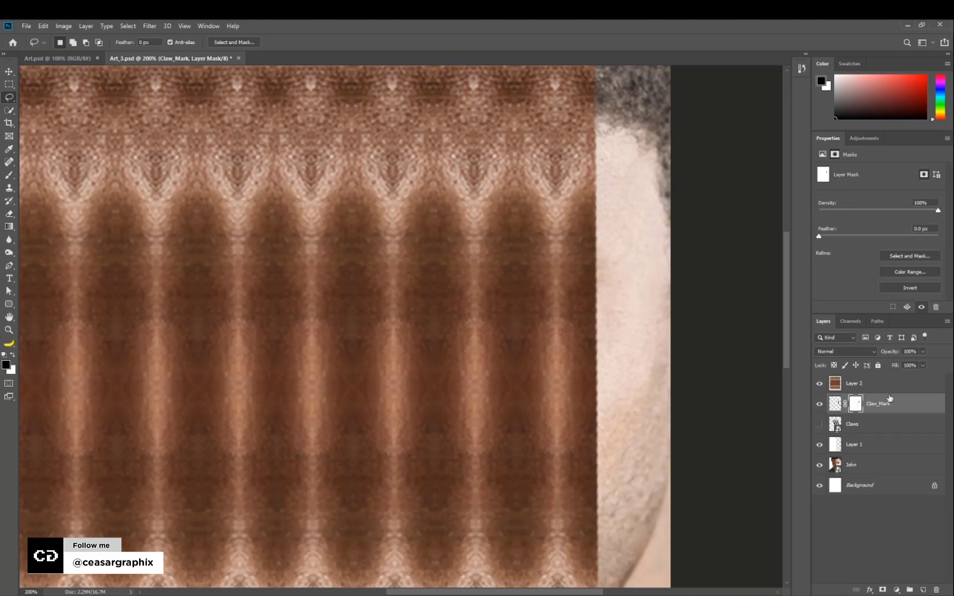
pyautogui.moveTo(882, 397)
pyautogui.mouseDown()
pyautogui.moveTo(866, 394)
pyautogui.moveTo(873, 391)
pyautogui.mouseUp()
pyautogui.keyDown('alt'); pyautogui.click(874, 391); pyautogui.keyUp('alt')
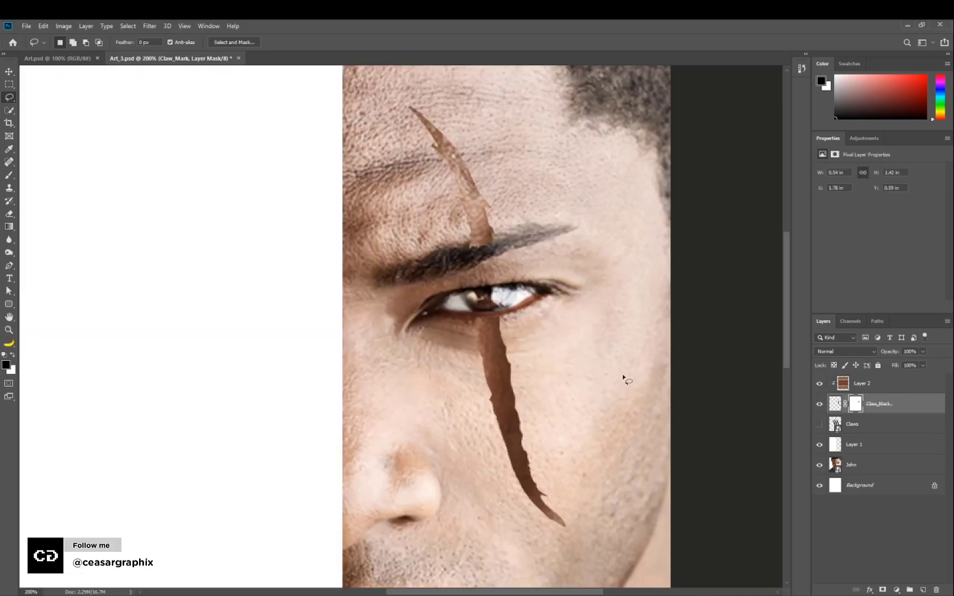
# Scale the clipped skin texture to about 58%, move it over the scar, and rotate it about -14.5°
pyautogui.hotkey('ctrl', '-')
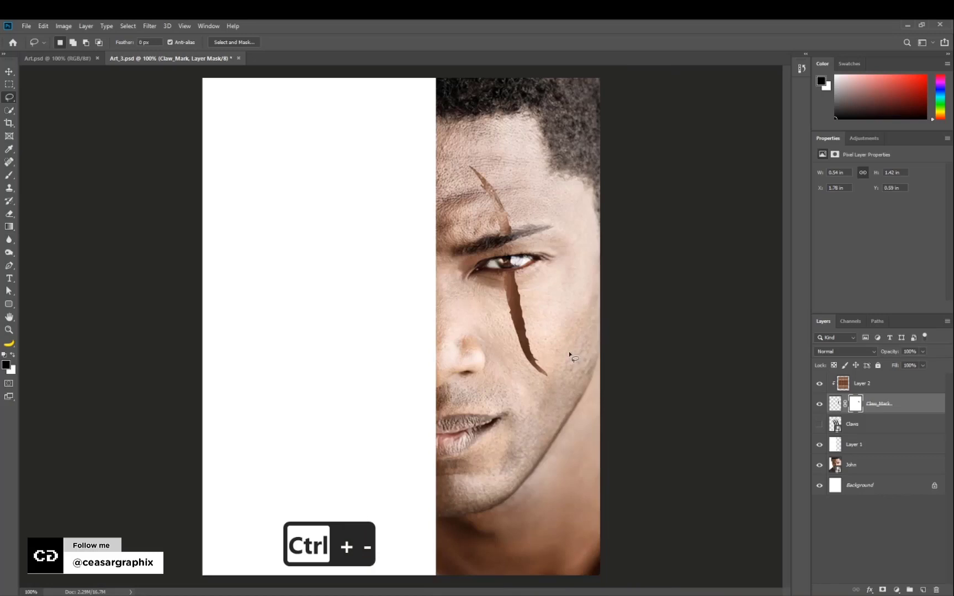
pyautogui.click(875, 383)
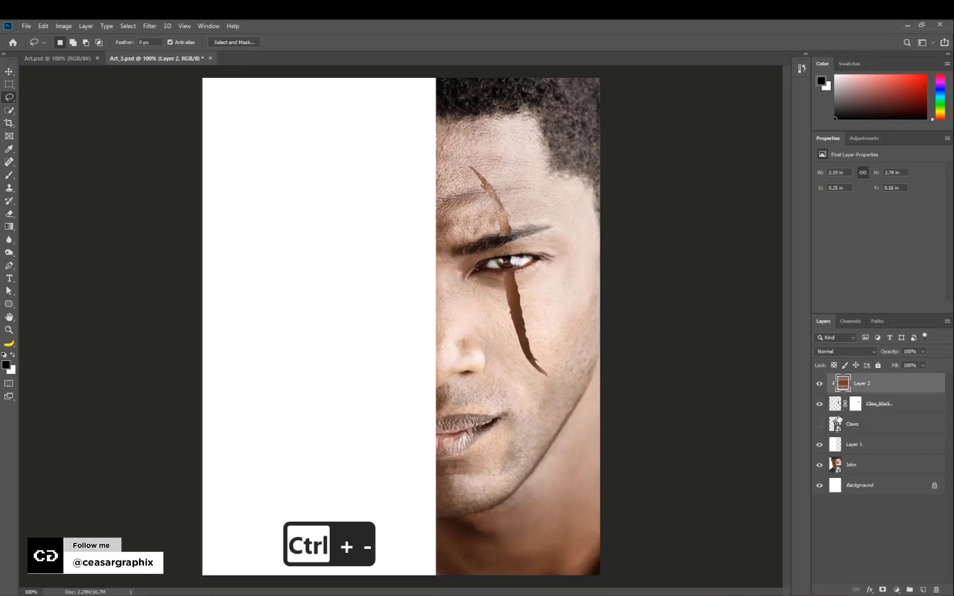
pyautogui.hotkey('ctrl', 't')
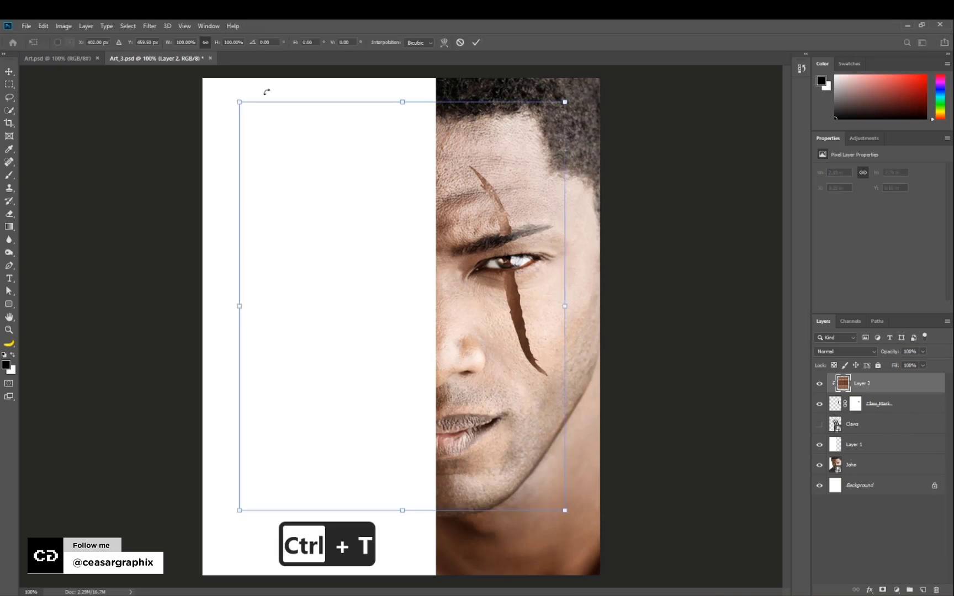
pyautogui.moveTo(237, 98); pyautogui.dragTo(330, 201)
pyautogui.moveTo(338, 211); pyautogui.dragTo(316, 193)
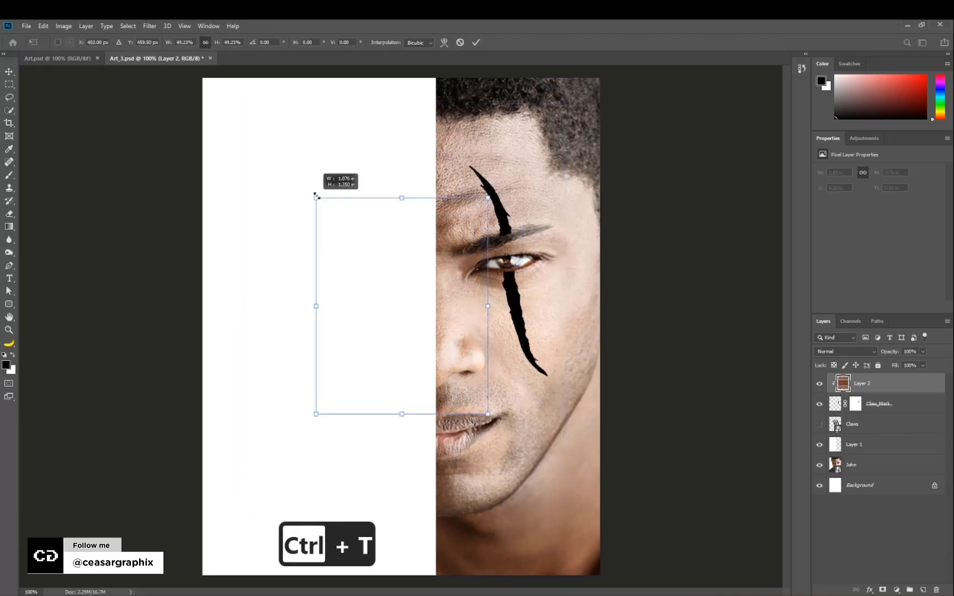
pyautogui.moveTo(392, 325); pyautogui.dragTo(489, 283)
pyautogui.moveTo(537, 309); pyautogui.dragTo(537, 306)
pyautogui.moveTo(599, 380); pyautogui.dragTo(608, 347)
pyautogui.moveTo(442, 391); pyautogui.dragTo(432, 413)
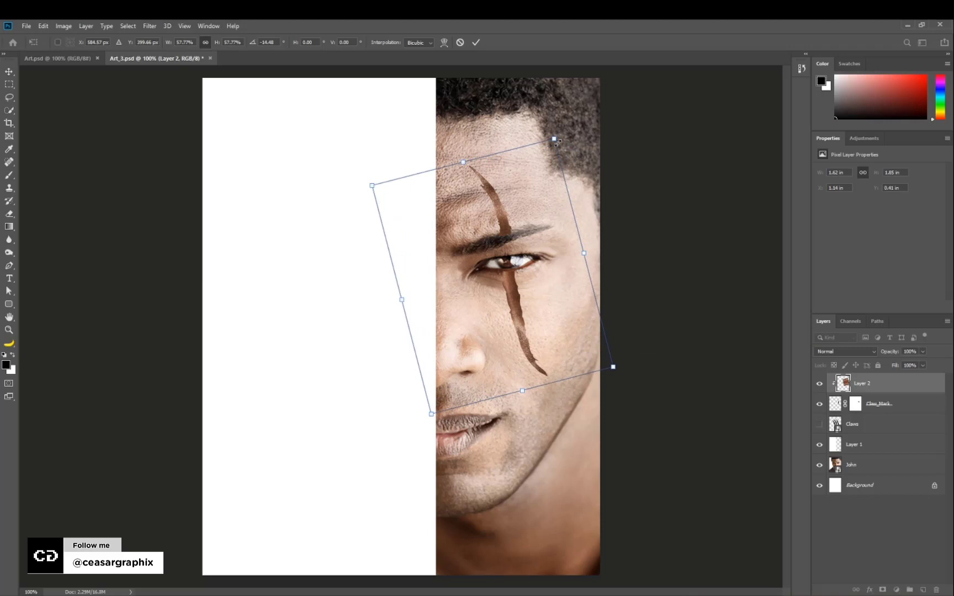
# Fine-tune the rotated texture over the scar to about 1.62 × 1.85 in at X 1.19 in, Y 0.37 in, and apply the transform
pyautogui.moveTo(553, 141); pyautogui.dragTo(552, 143)
pyautogui.moveTo(433, 408); pyautogui.dragTo(434, 408)
pyautogui.moveTo(549, 354); pyautogui.dragTo(556, 354)
pyautogui.moveTo(615, 362); pyautogui.dragTo(619, 361)
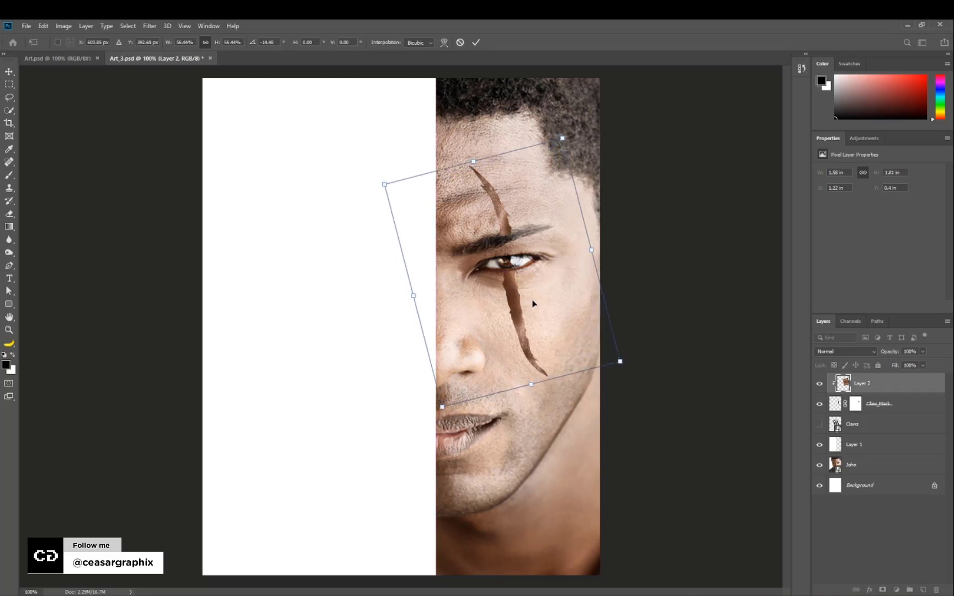
pyautogui.moveTo(529, 305); pyautogui.dragTo(527, 309)
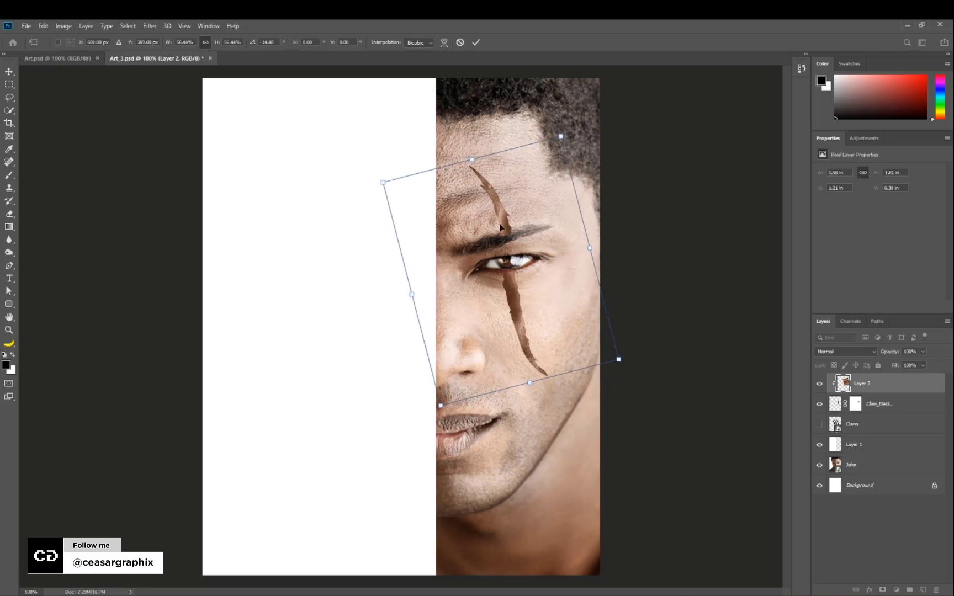
pyautogui.moveTo(619, 360); pyautogui.dragTo(623, 362)
pyautogui.press('Return')
pyautogui.press('l')
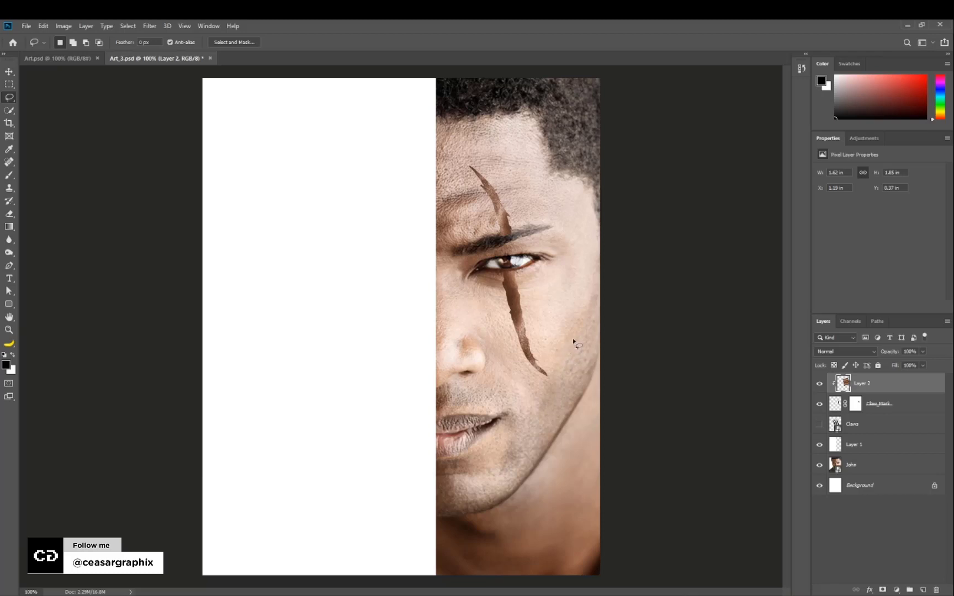
# Duplicate Layer 2 together with Claw_Mark and merge the two copies into one textured scar layer
pyautogui.keyDown('ctrl'); pyautogui.click(882, 408); pyautogui.keyUp('ctrl')
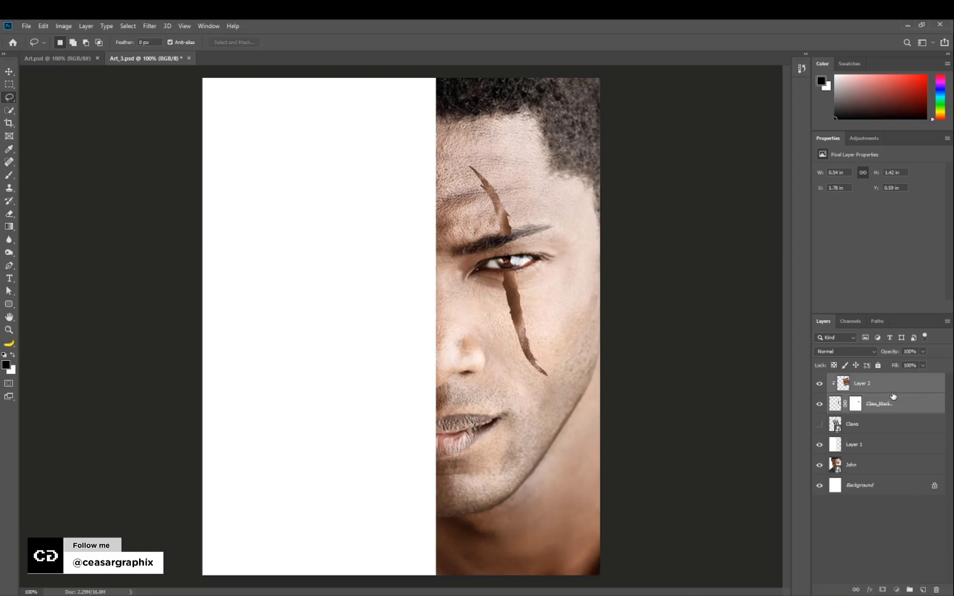
pyautogui.moveTo(892, 400); pyautogui.dragTo(923, 590)
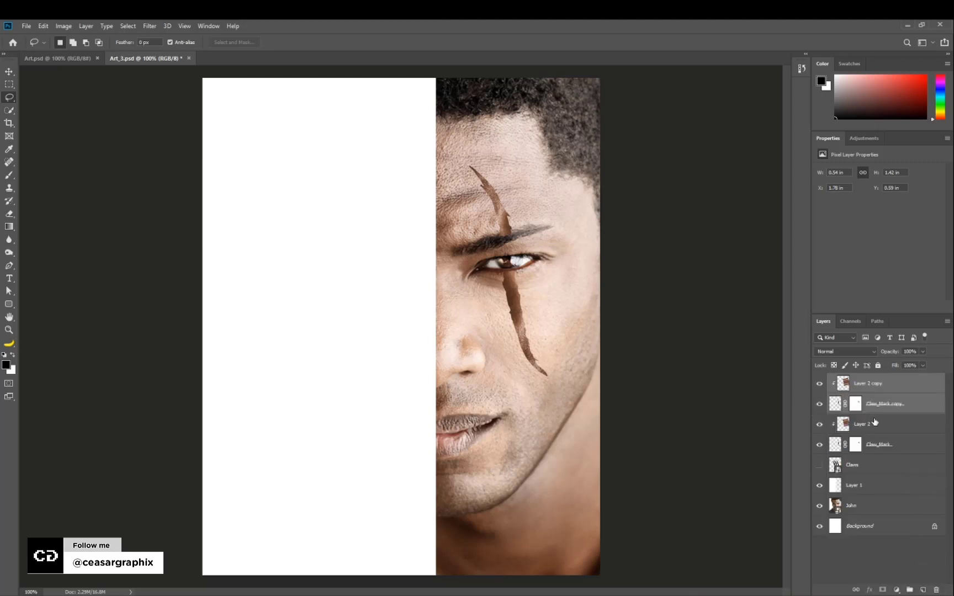
pyautogui.hotkey('ctrl', 'e')
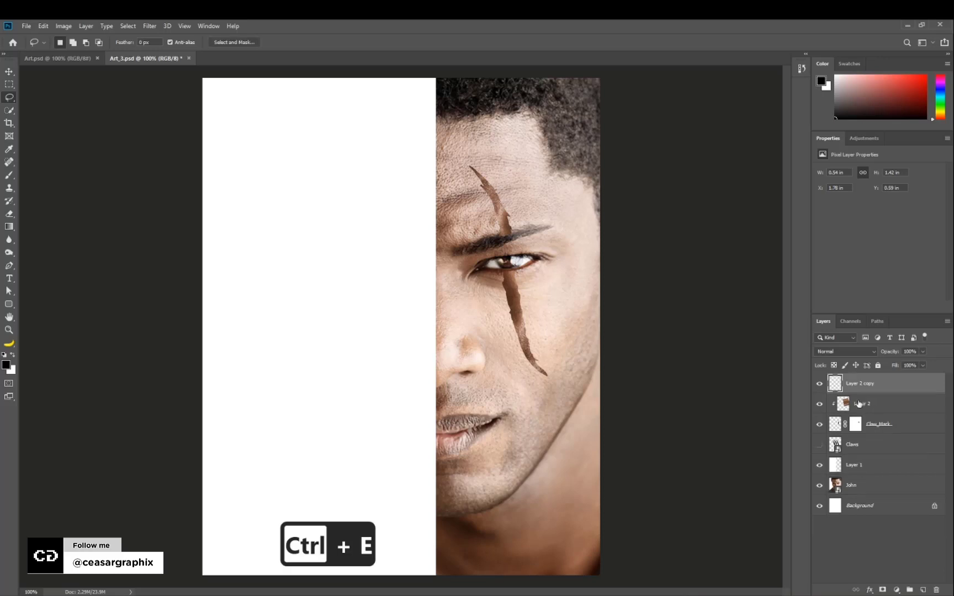
# Group Layer 2, Claw_Mark and the claws layer, name the group Claws, and hide it
pyautogui.click(867, 406)
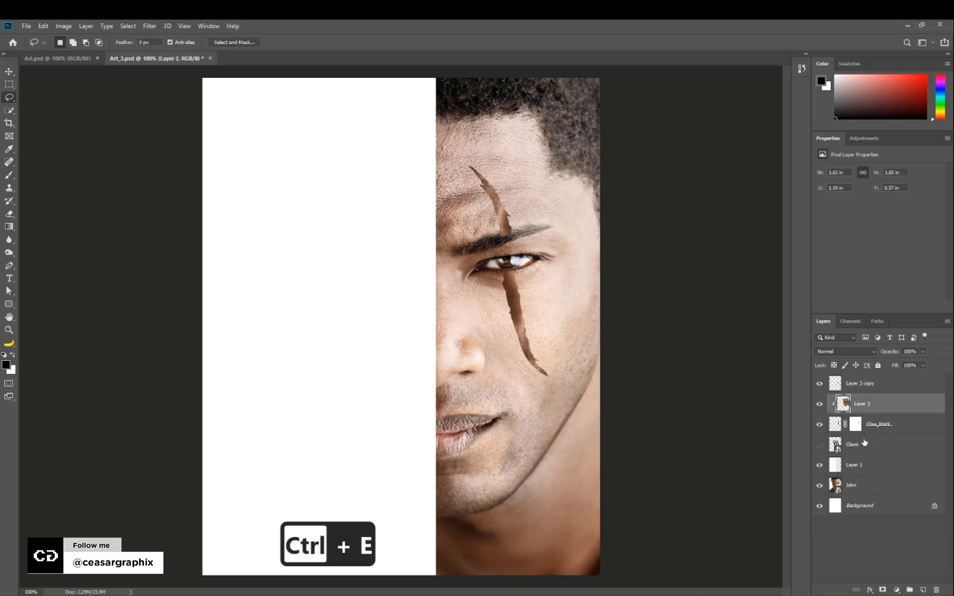
pyautogui.keyDown('shift'); pyautogui.click(865, 445); pyautogui.keyUp('shift')
pyautogui.click(909, 590)
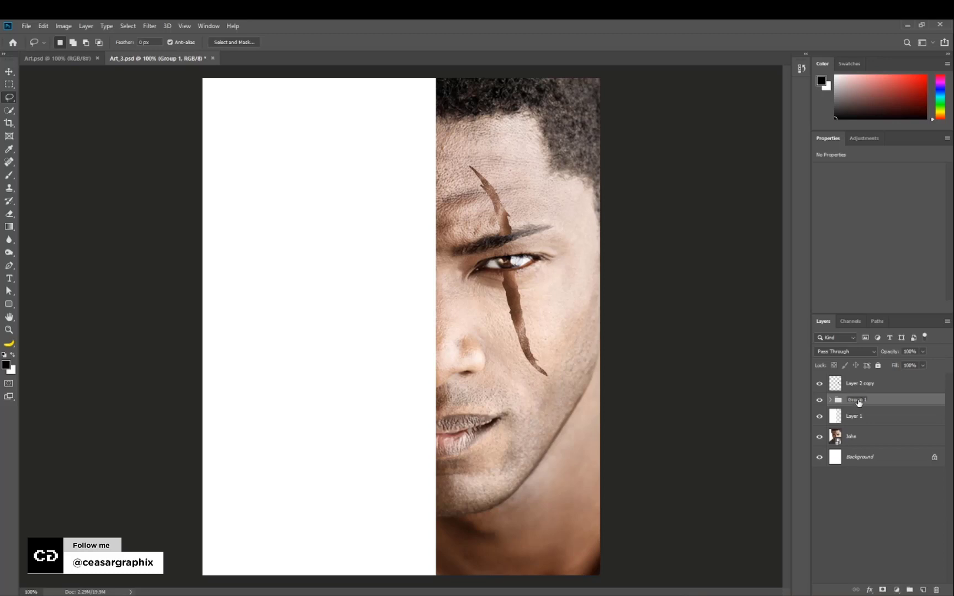
pyautogui.doubleClick(857, 400)
pyautogui.write('Claws')
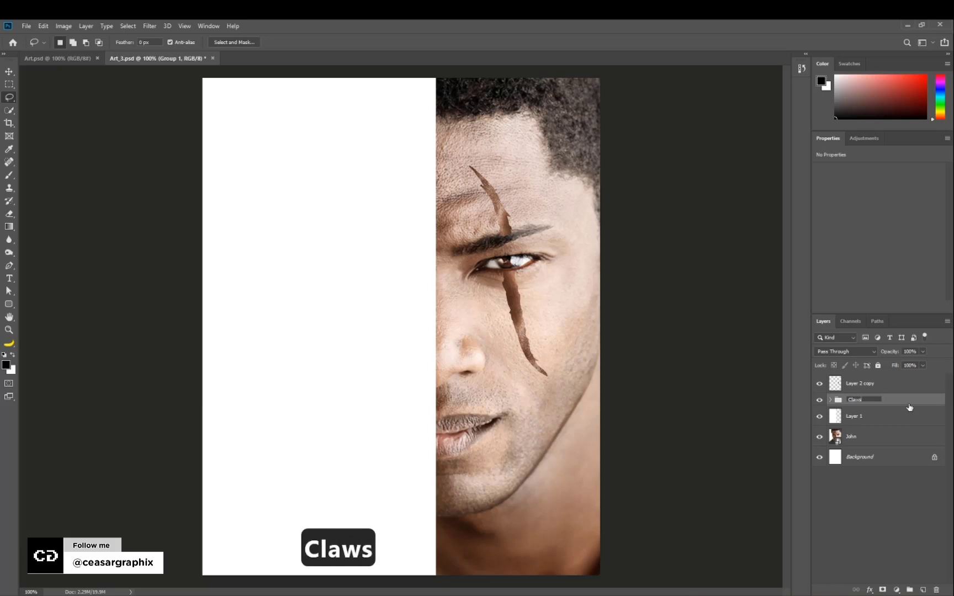
pyautogui.press('Return')
pyautogui.click(819, 400)
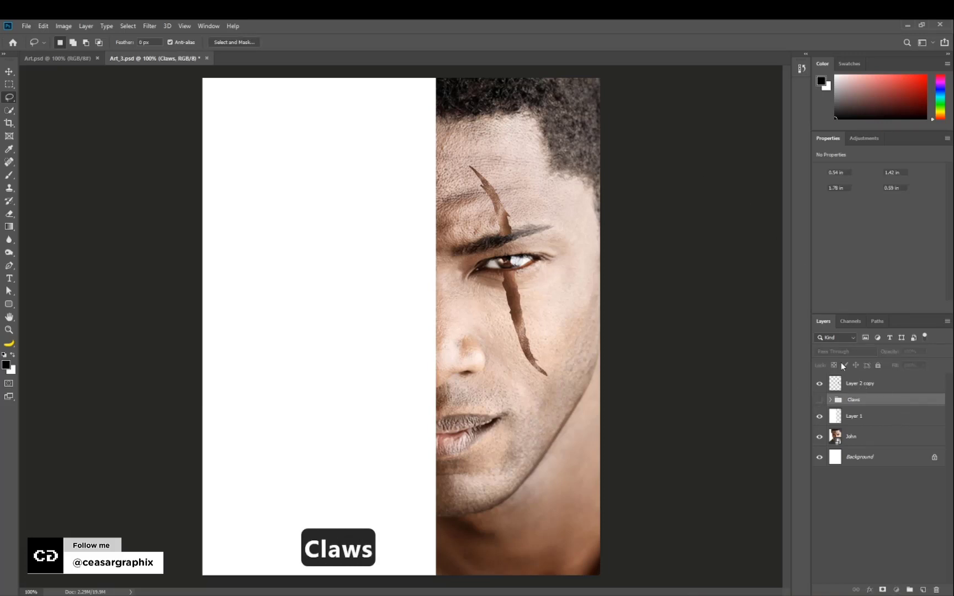
# Add an Inner Glow effect to the merged scar, Layer 2 copy, with the dark brown colour 330d00
pyautogui.click(853, 383)
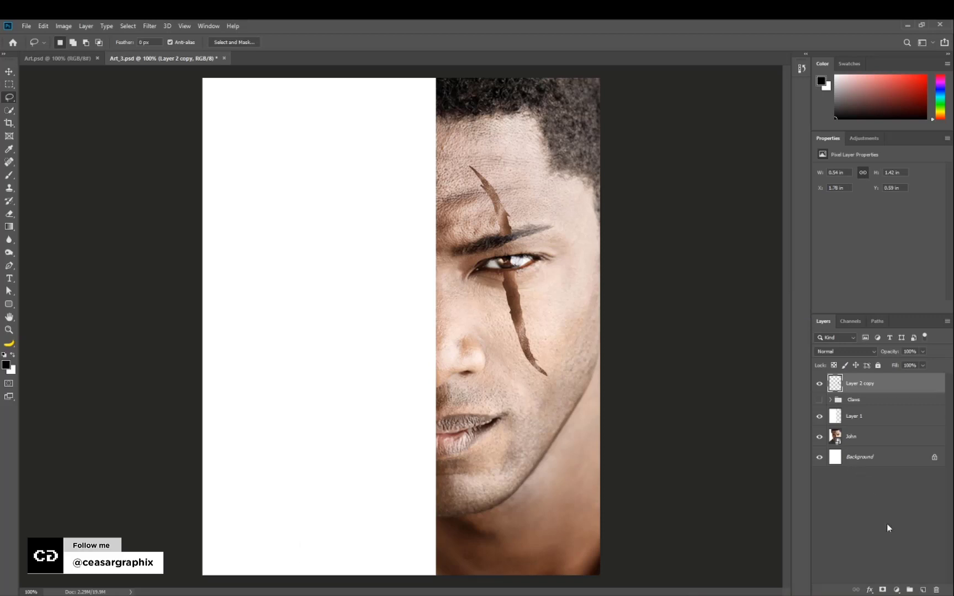
pyautogui.click(870, 590)
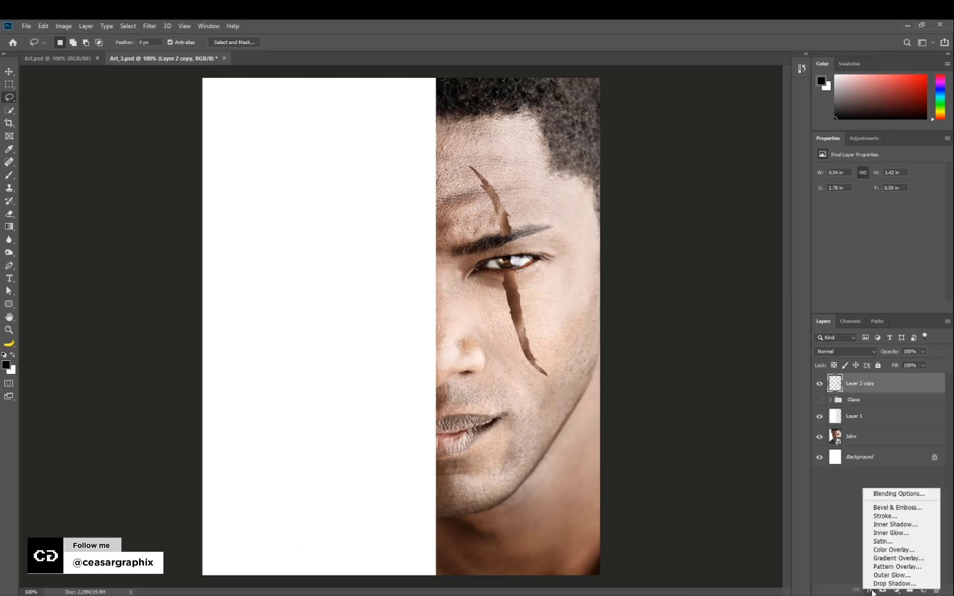
pyautogui.click(906, 534)
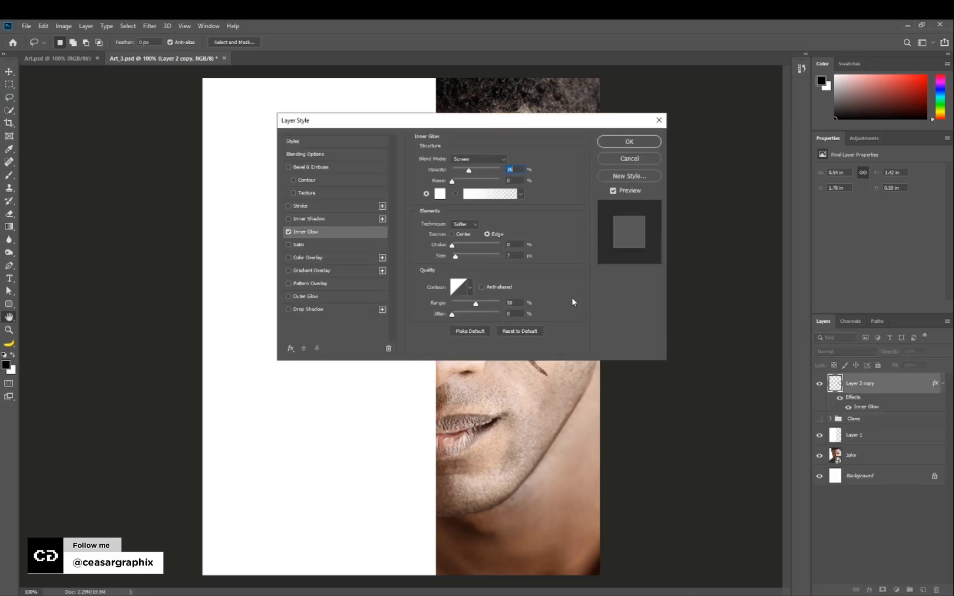
pyautogui.moveTo(522, 123); pyautogui.dragTo(277, 183)
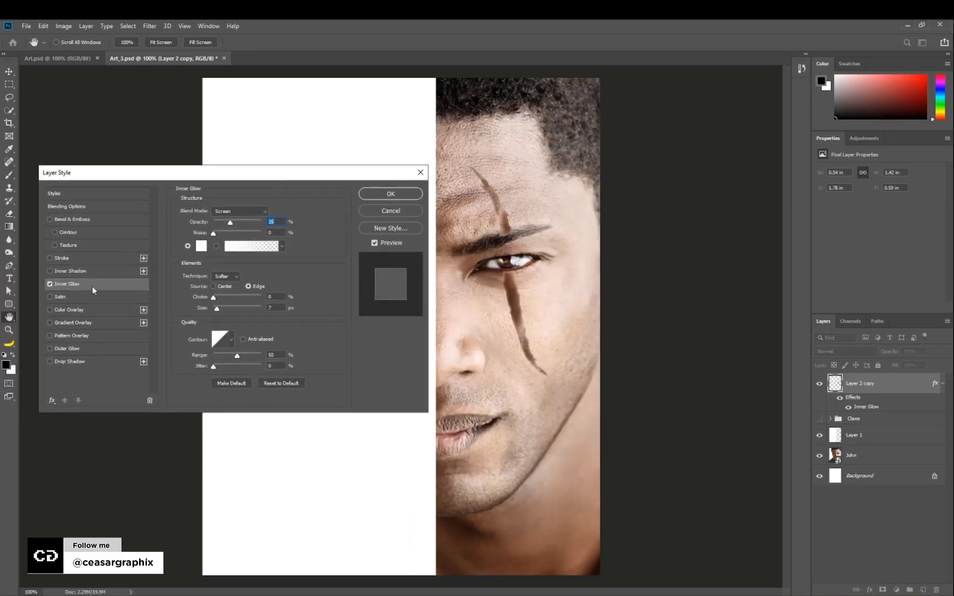
pyautogui.click(201, 246)
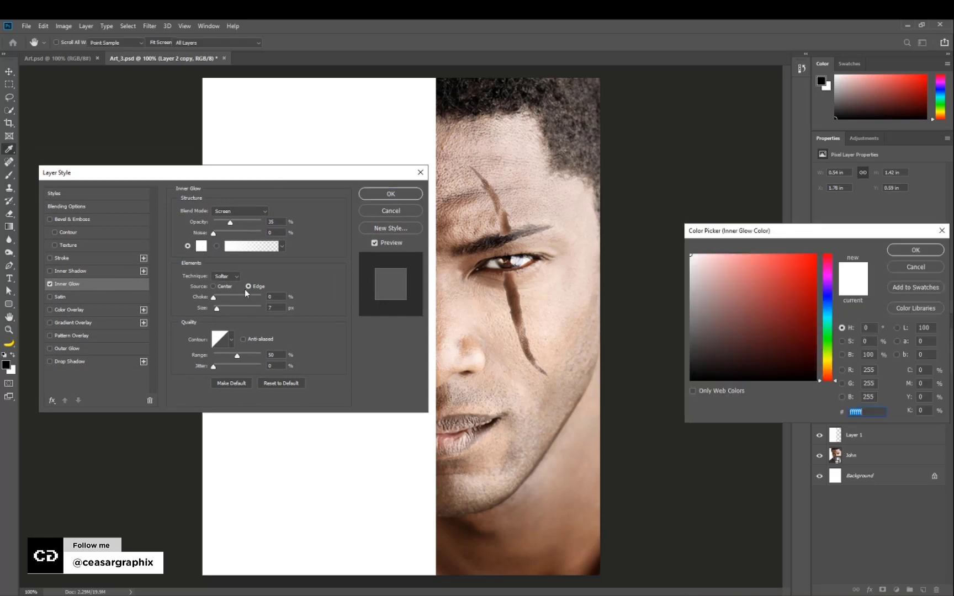
pyautogui.moveTo(735, 366); pyautogui.dragTo(667, 392)
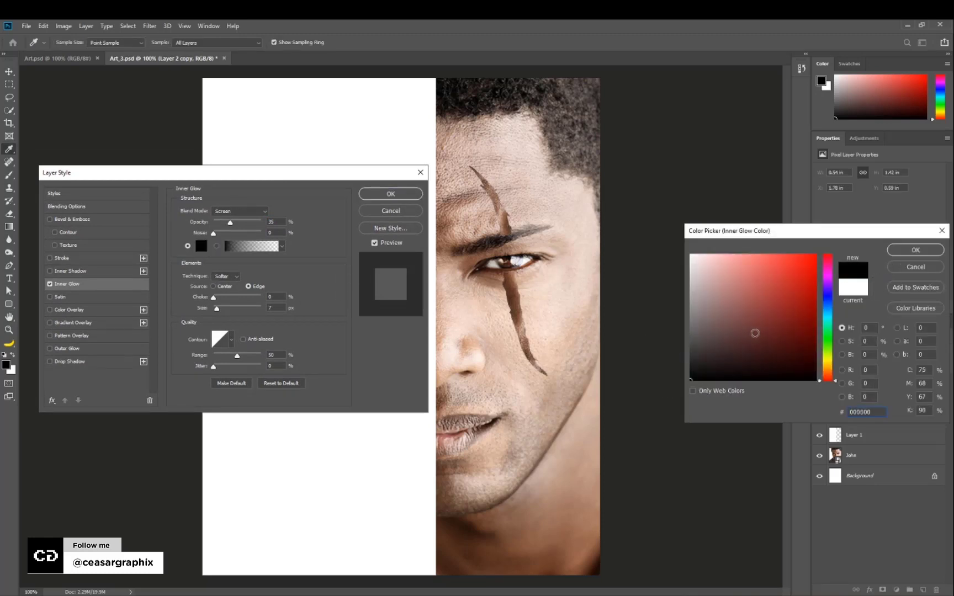
pyautogui.click(517, 298)
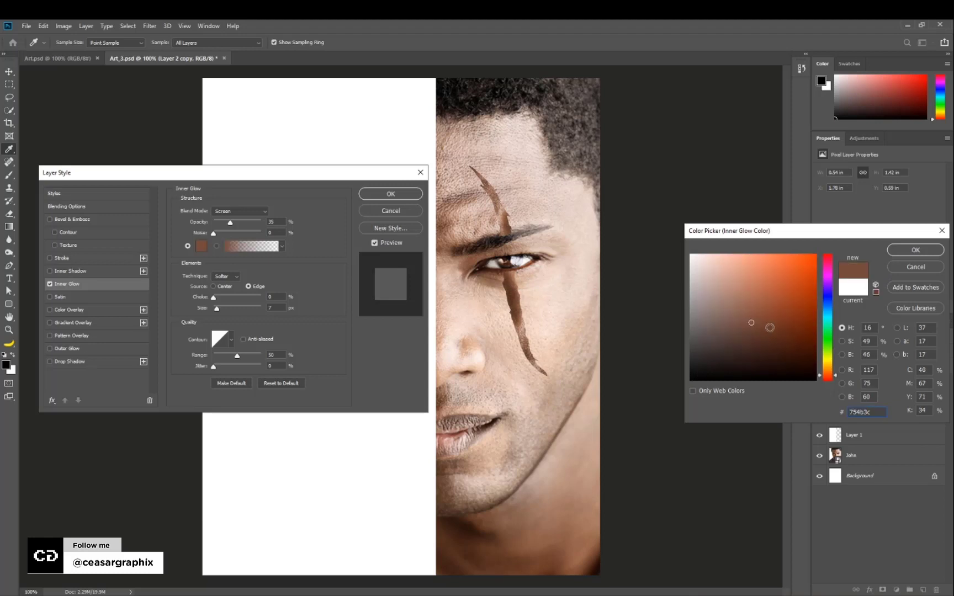
pyautogui.moveTo(801, 336); pyautogui.dragTo(816, 355)
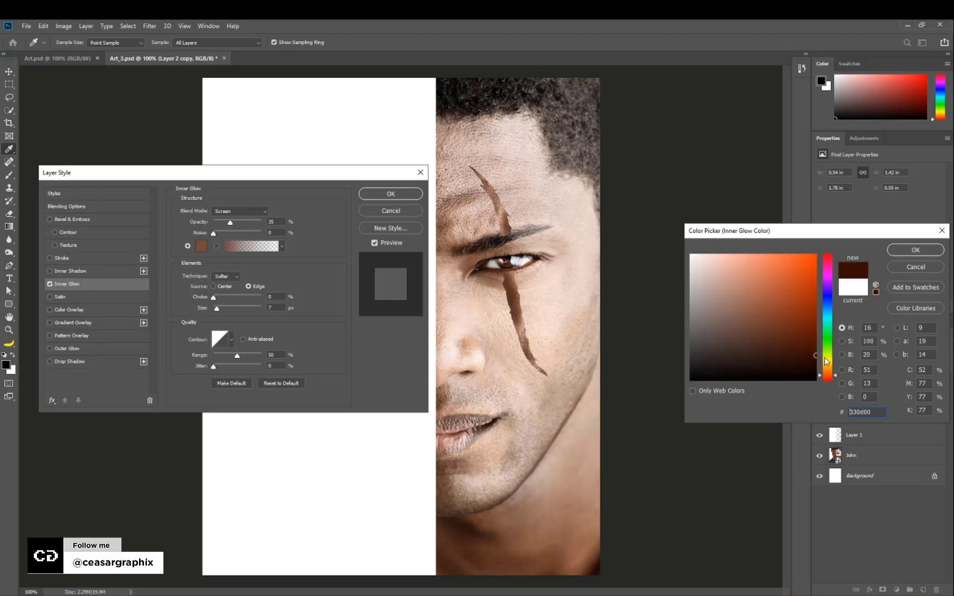
pyautogui.click(915, 251)
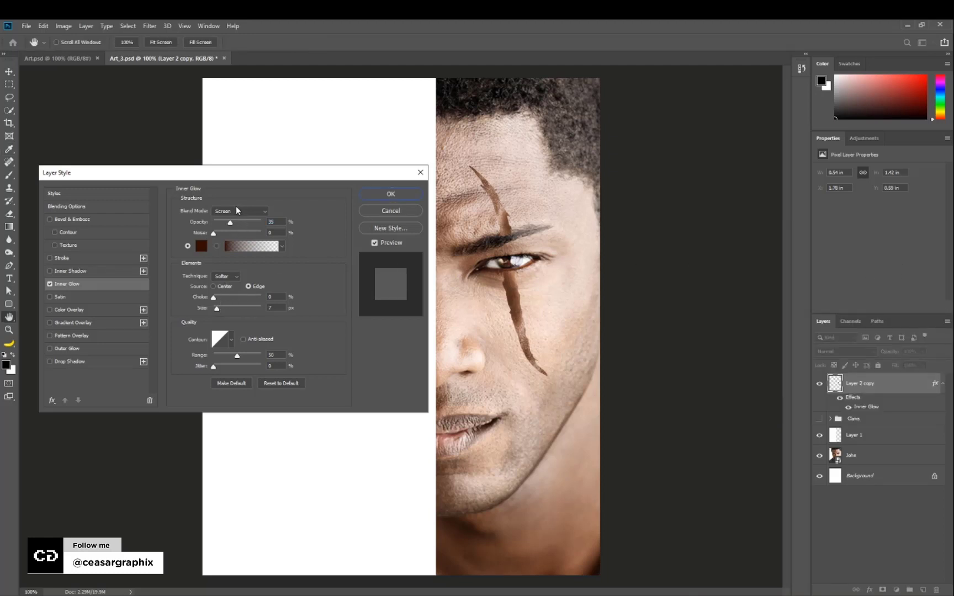
# Set the scar's Inner Glow to Normal blend mode, 100% opacity and a size of about 13 px, and apply it
pyautogui.moveTo(230, 222); pyautogui.dragTo(254, 221)
pyautogui.moveTo(219, 306); pyautogui.dragTo(216, 306)
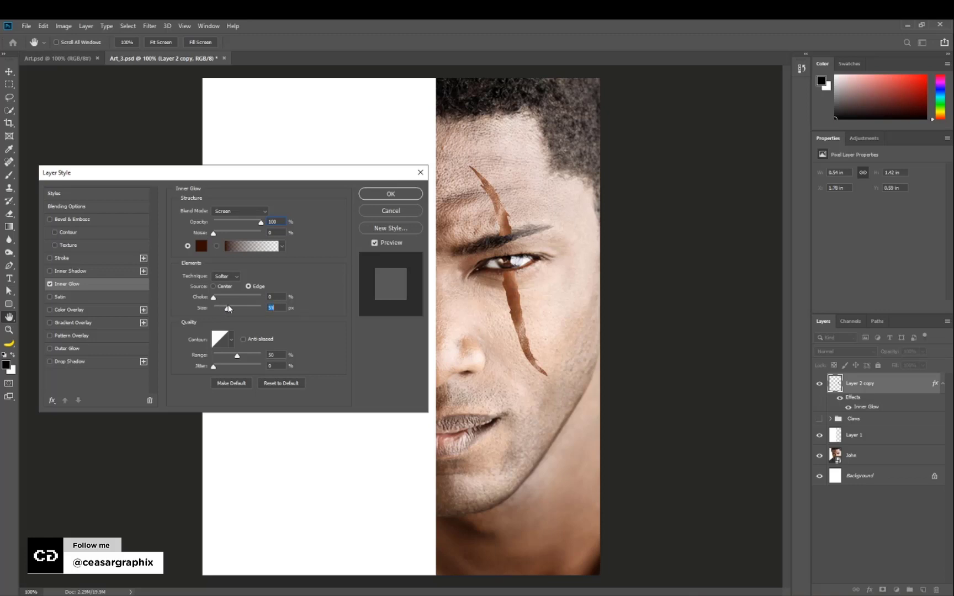
pyautogui.click(268, 212)
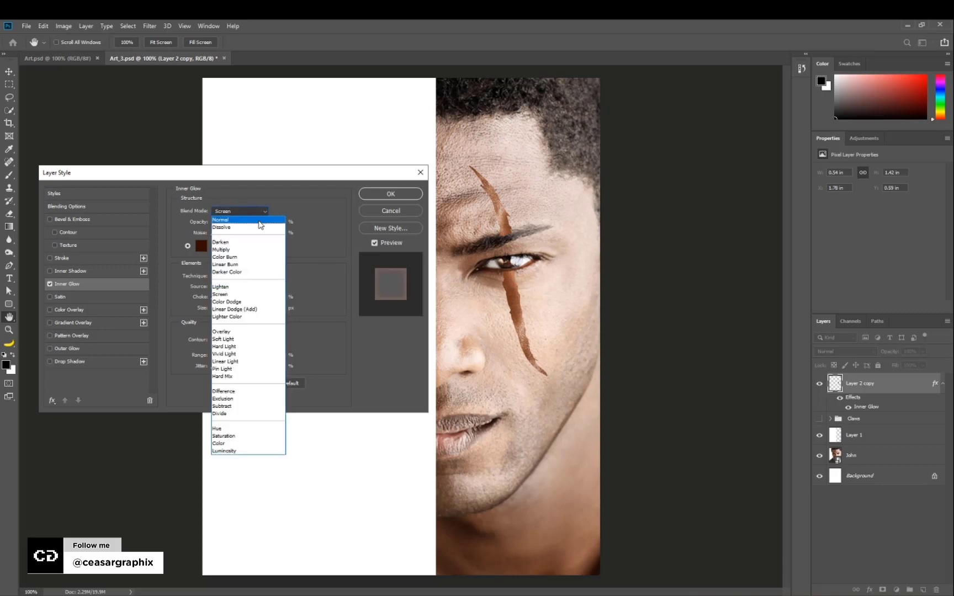
pyautogui.click(261, 221)
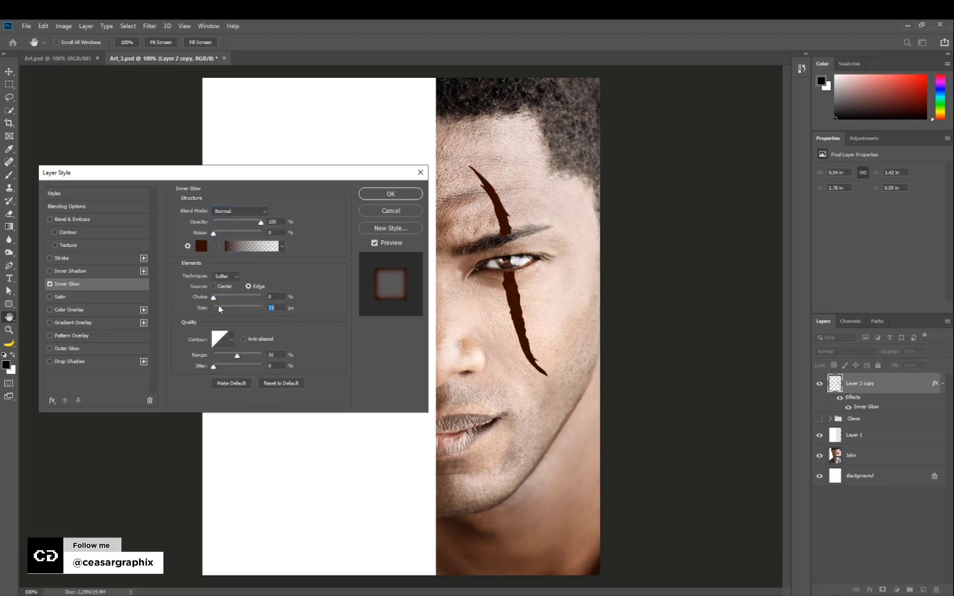
pyautogui.moveTo(219, 307); pyautogui.dragTo(219, 308)
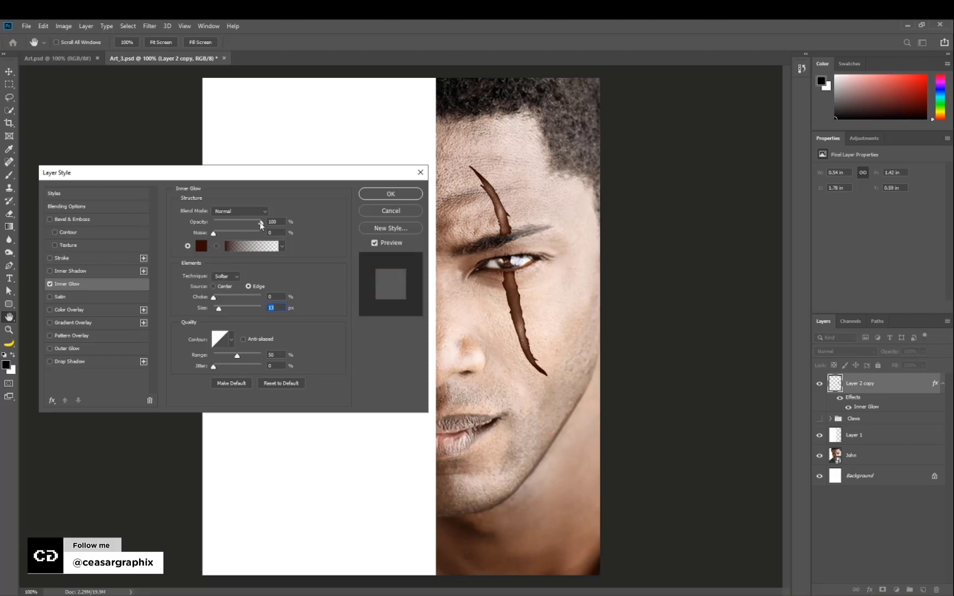
pyautogui.moveTo(218, 309); pyautogui.dragTo(219, 307)
pyautogui.click(395, 195)
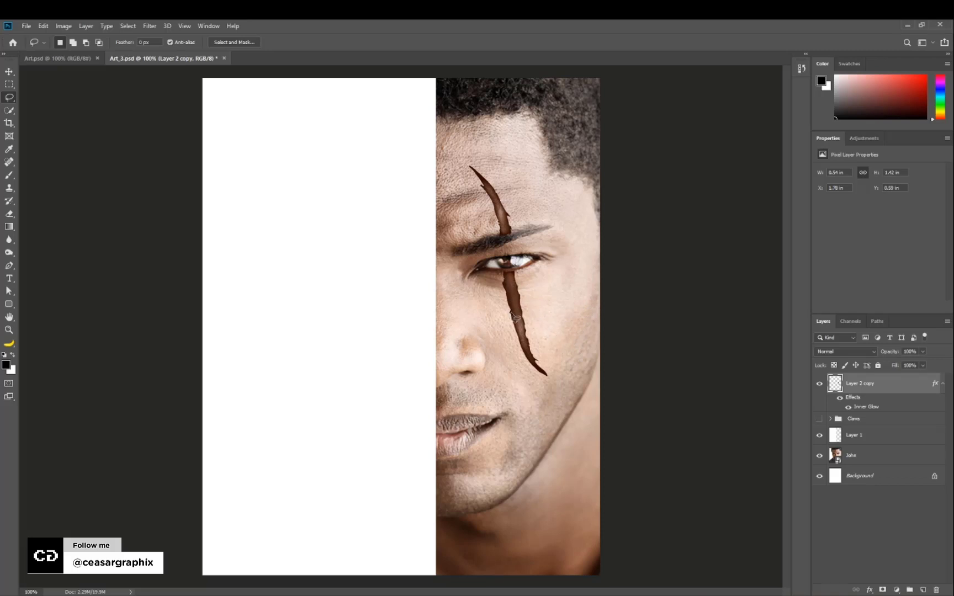
# Create a new layer named Shadow above the merged scar layer
pyautogui.keyDown('alt'); pyautogui.click(924, 590); pyautogui.keyUp('alt')
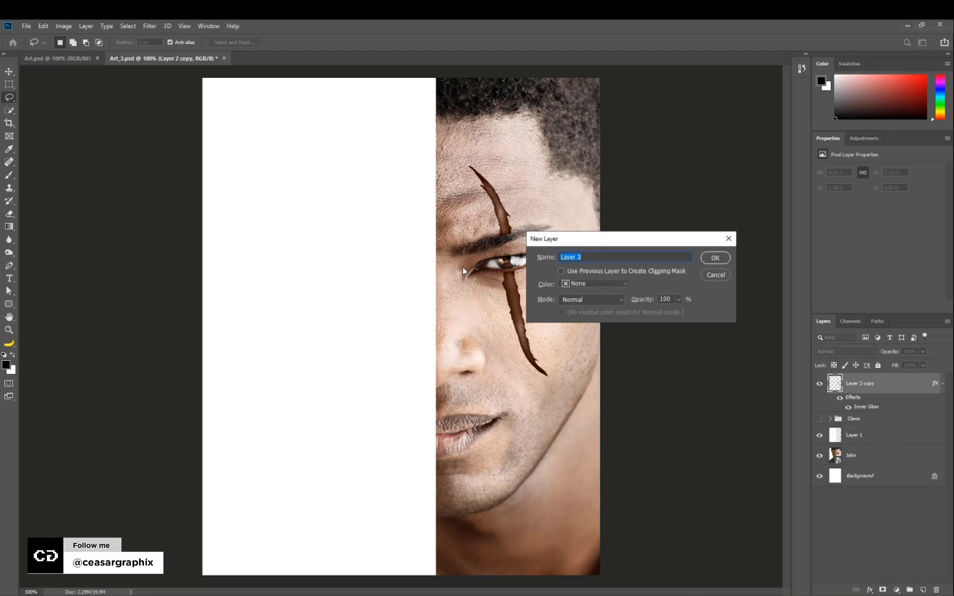
pyautogui.write('Shadw')
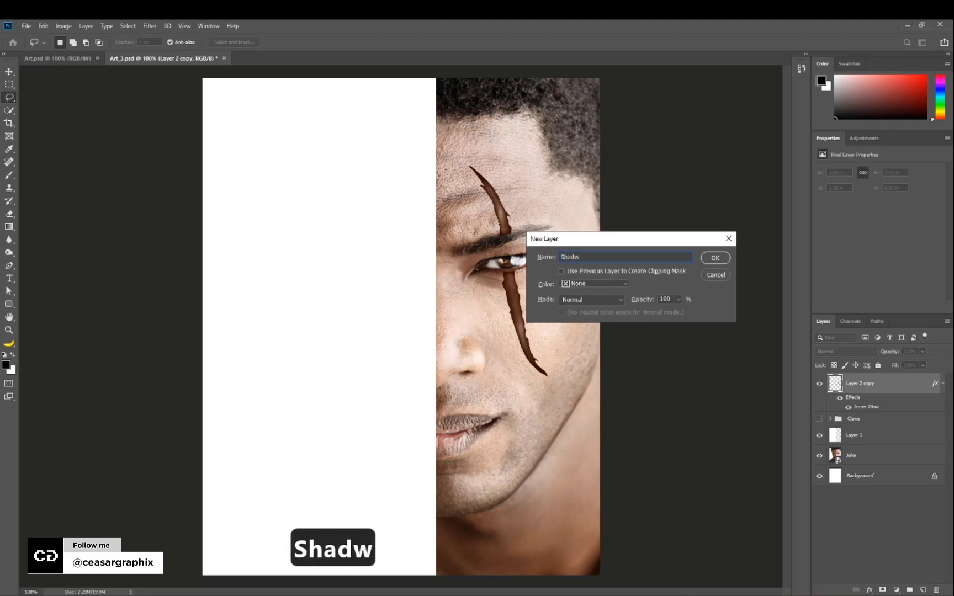
pyautogui.press('BackSpace')
pyautogui.write('ow')
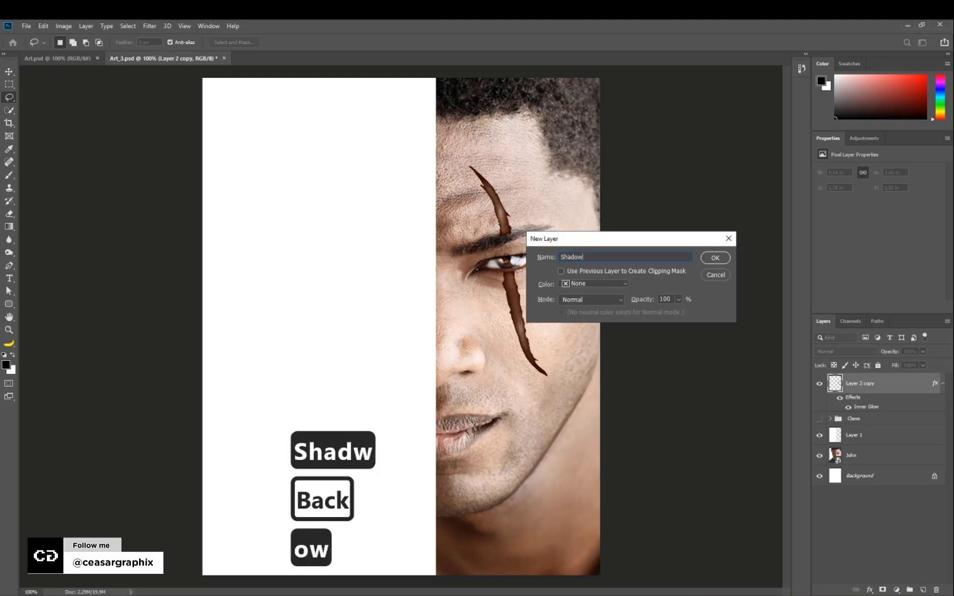
pyautogui.click(727, 258)
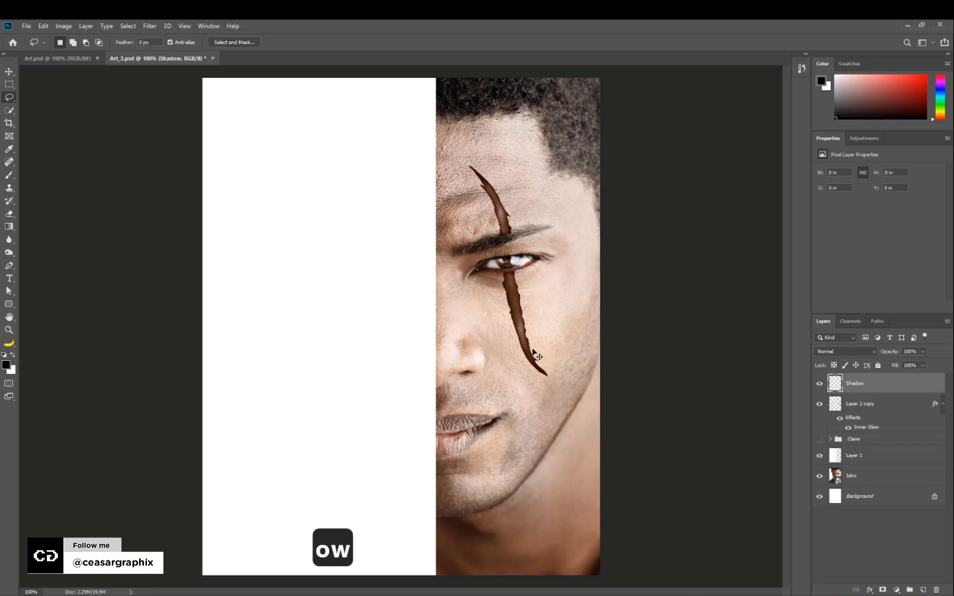
# Sample the scar's brown as the foreground colour and darken it to 23130b
pyautogui.hotkey('ctrl', '=')
pyautogui.hotkey('ctrl', '=')
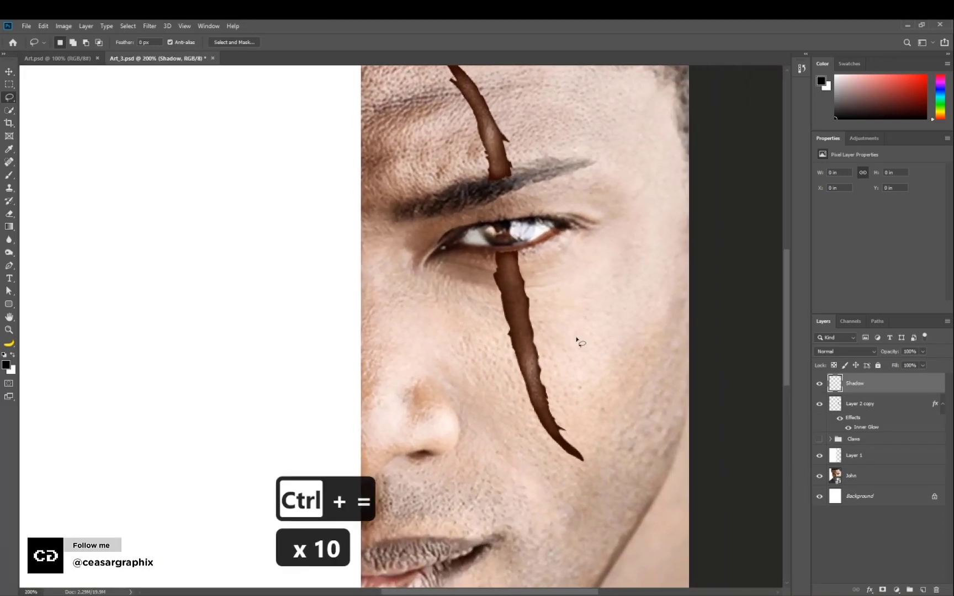
pyautogui.click(7, 365)
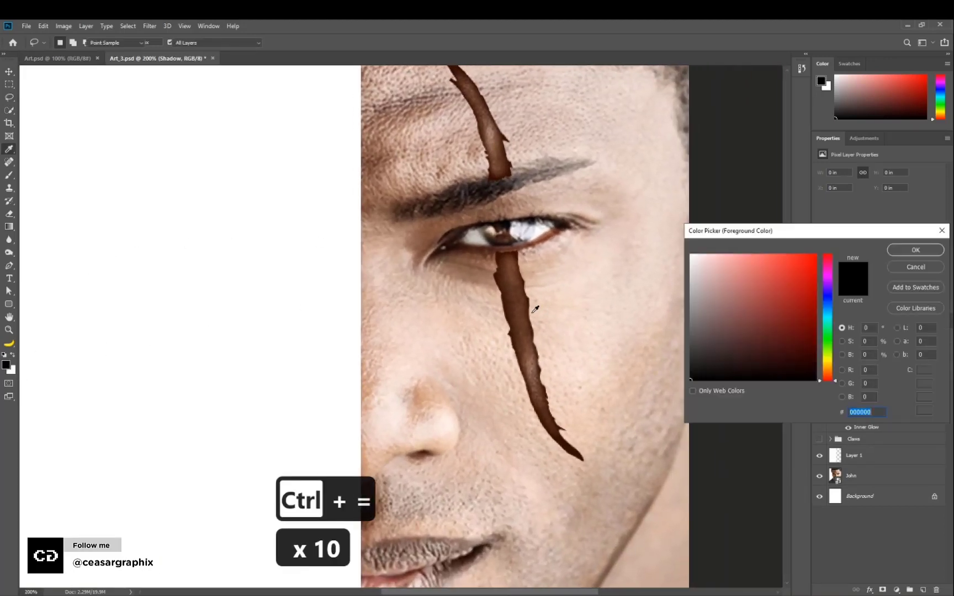
pyautogui.click(505, 284)
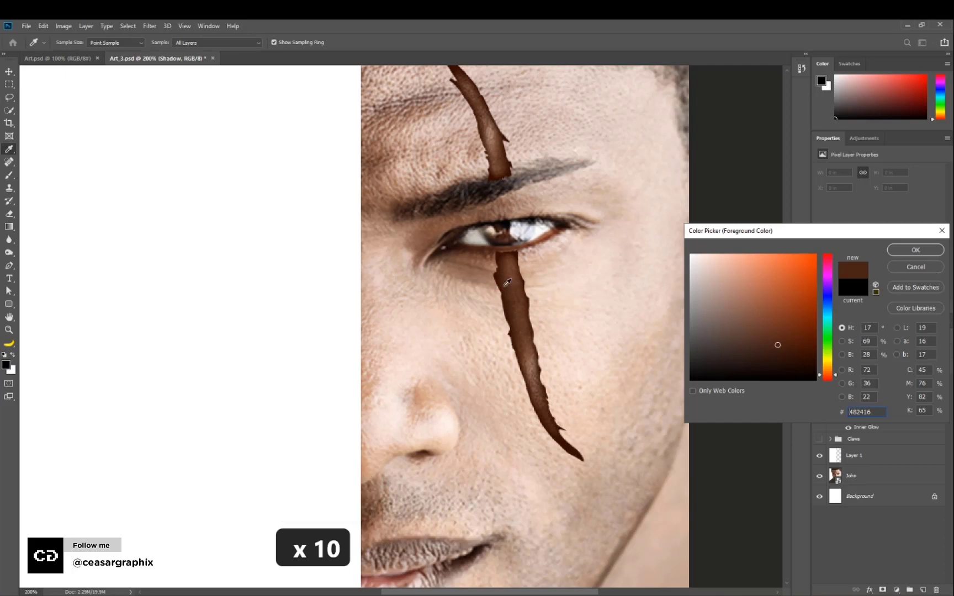
pyautogui.click(506, 285)
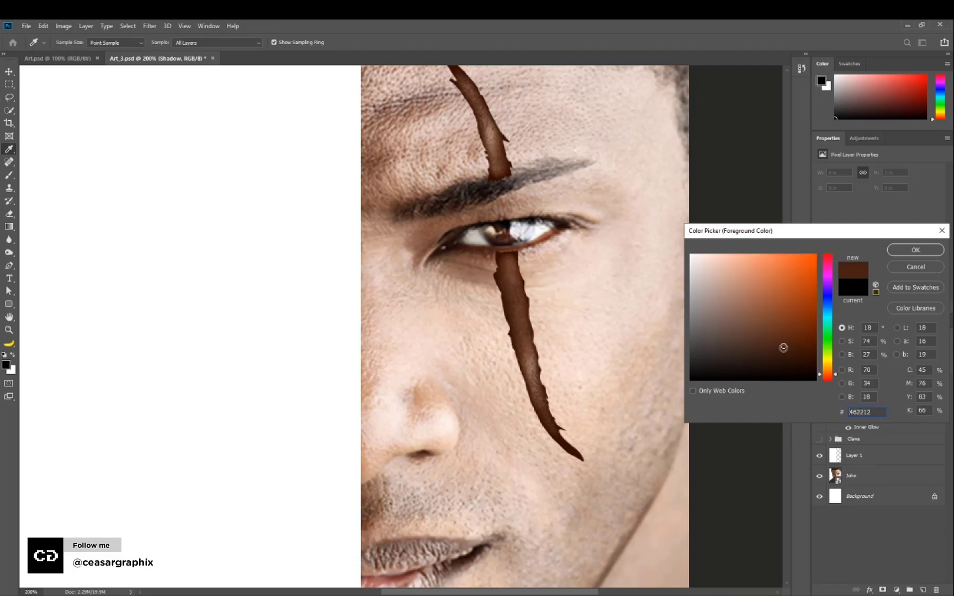
pyautogui.moveTo(784, 346); pyautogui.dragTo(776, 364)
pyautogui.moveTo(871, 412); pyautogui.dragTo(851, 413)
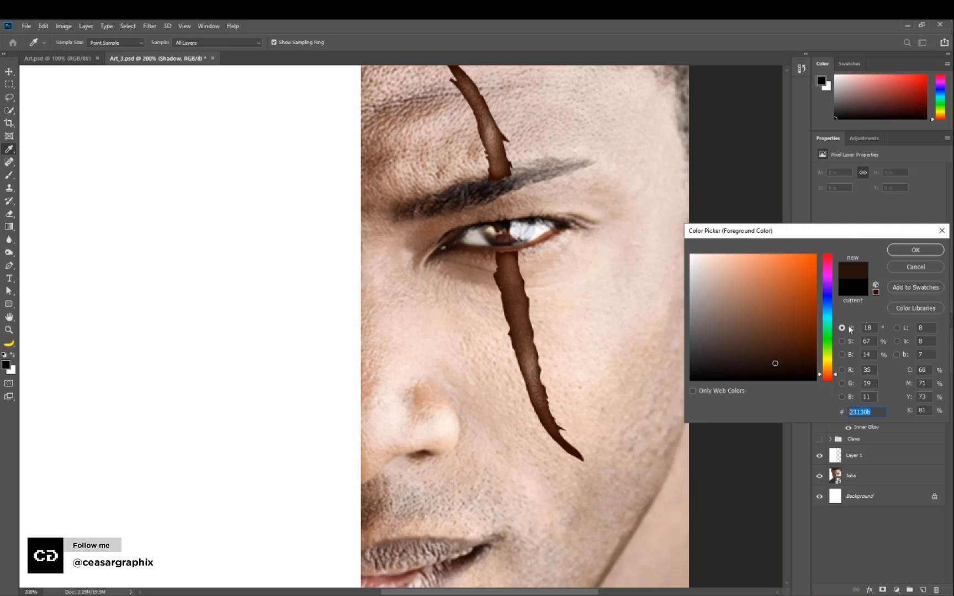
pyautogui.click(917, 251)
pyautogui.press('l')
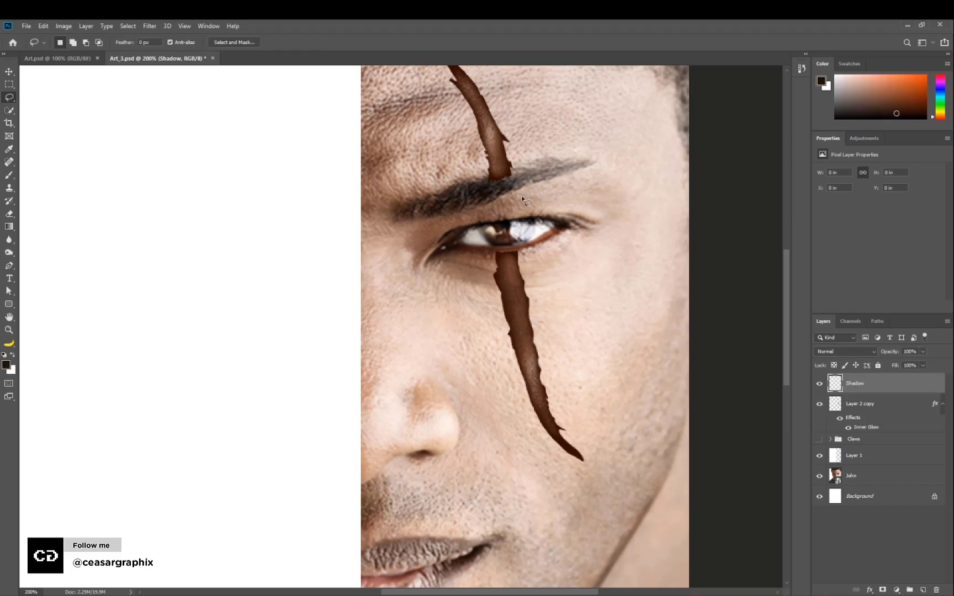
# Set up the soft round Brush with Shape Dynamics turned off and its size reduced to 10 px
pyautogui.press('b')
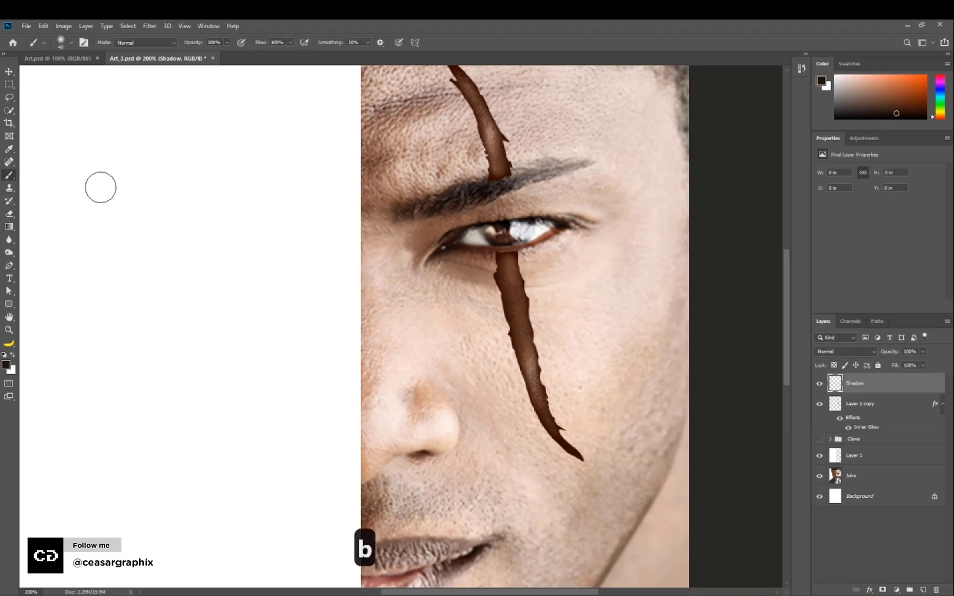
pyautogui.click(84, 43)
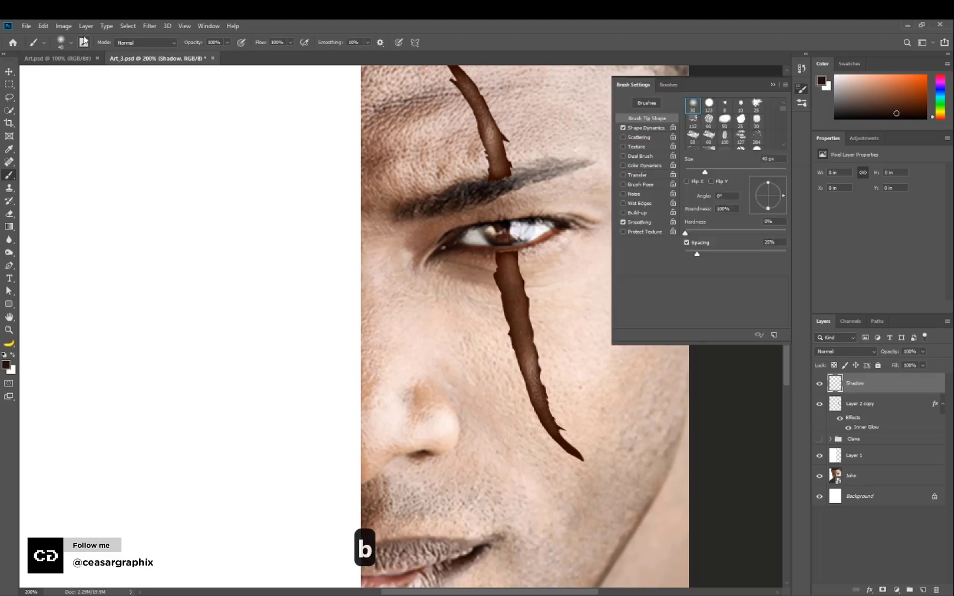
pyautogui.click(623, 128)
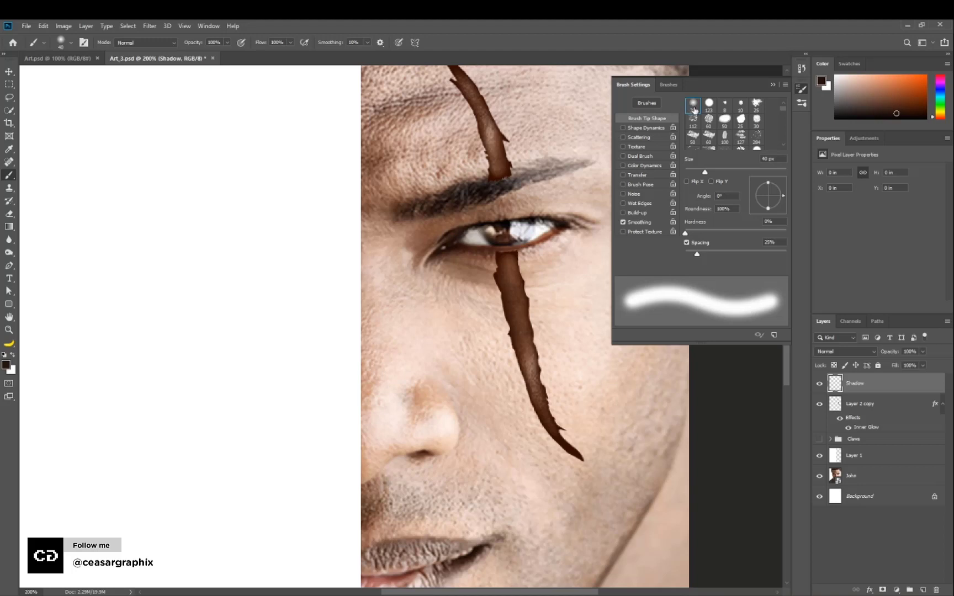
pyautogui.click(772, 85)
pyautogui.press('[')
pyautogui.press('[')
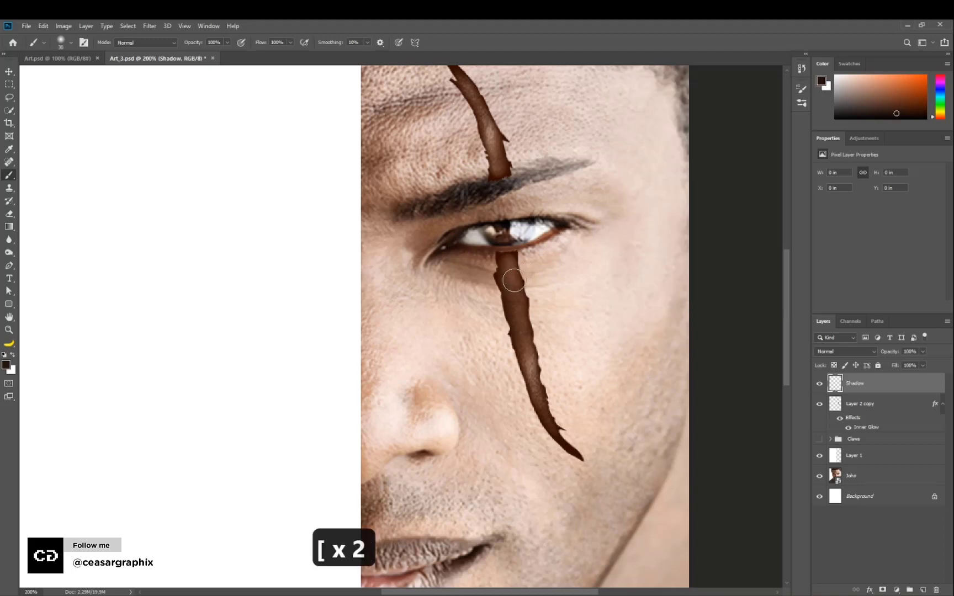
pyautogui.press('[')
pyautogui.press('[')
pyautogui.press('[')
pyautogui.press('[')
# Try a shadow stroke at full flow on the scar's edge just below the eye, and undo it
pyautogui.moveTo(498, 266); pyautogui.dragTo(499, 261)
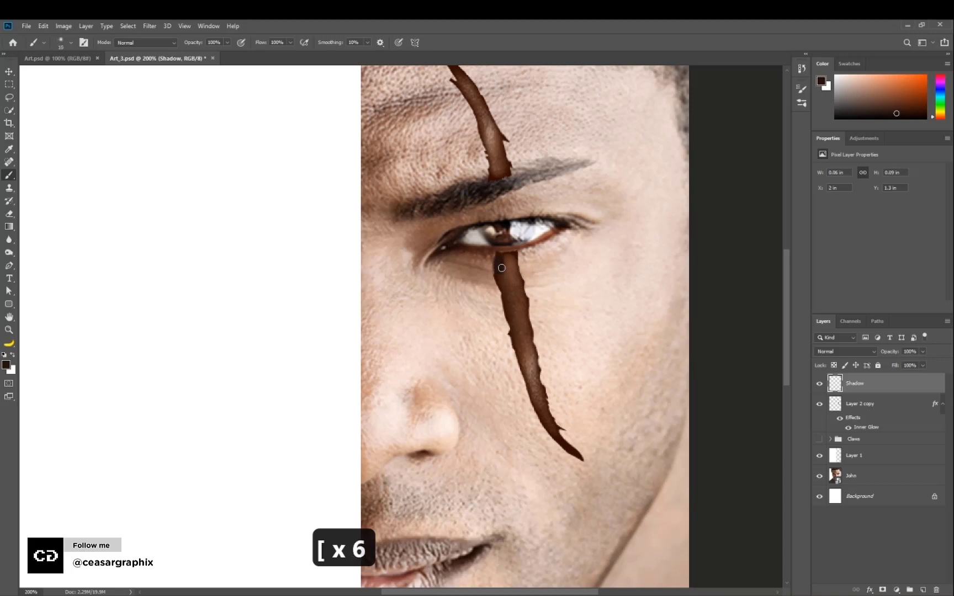
pyautogui.hotkey('ctrl', 'z')
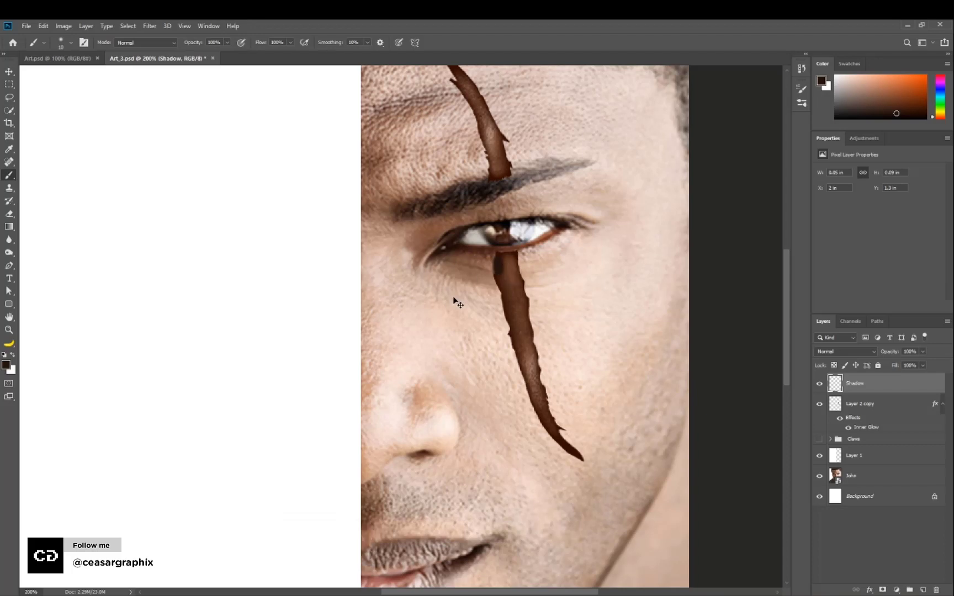
pyautogui.hotkey('ctrl', 'z')
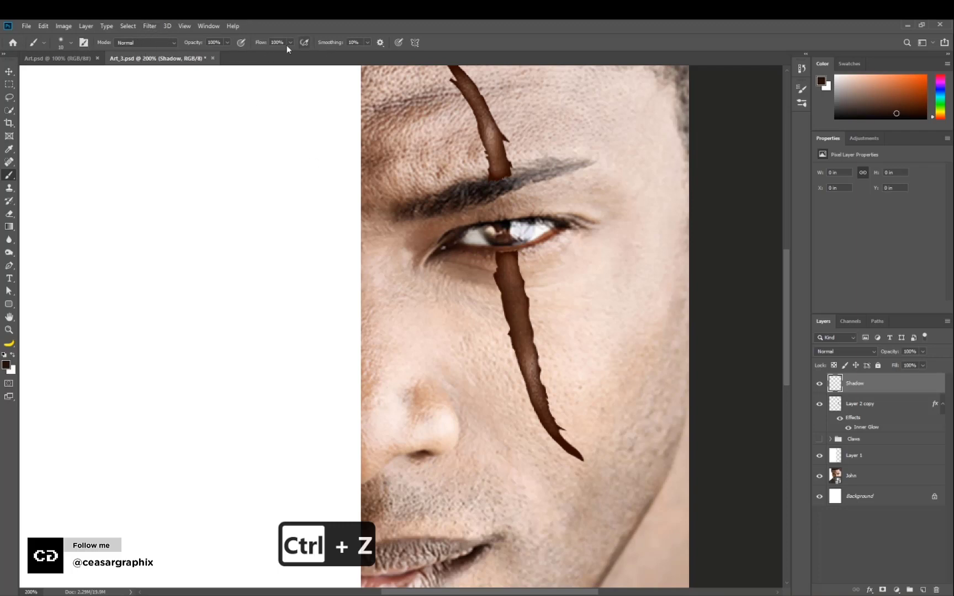
# Set the brush flow to 12%, test it with strokes on the cheek beside the scar, and undo them
pyautogui.moveTo(290, 42); pyautogui.dragTo(250, 59)
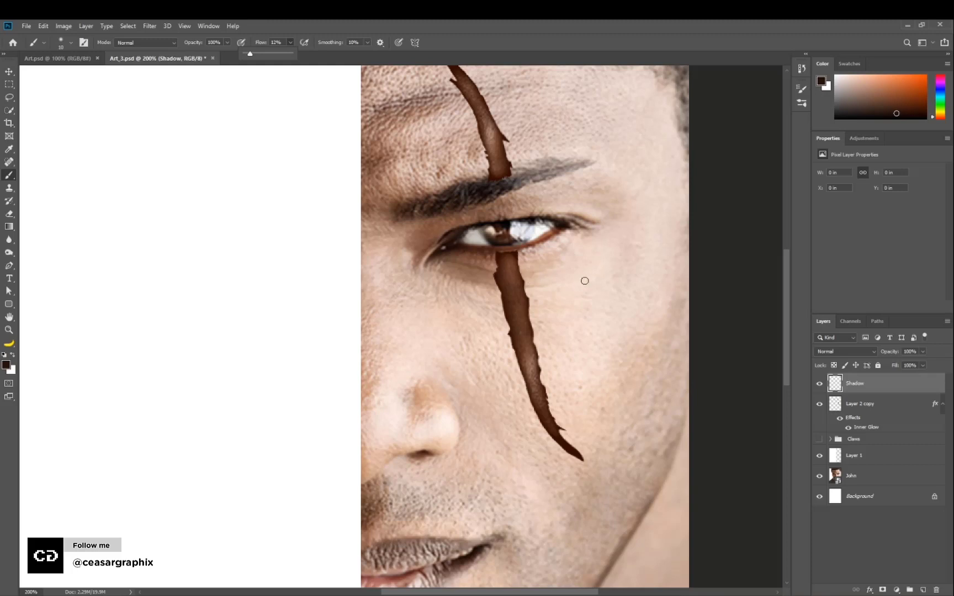
pyautogui.moveTo(584, 257); pyautogui.dragTo(587, 340)
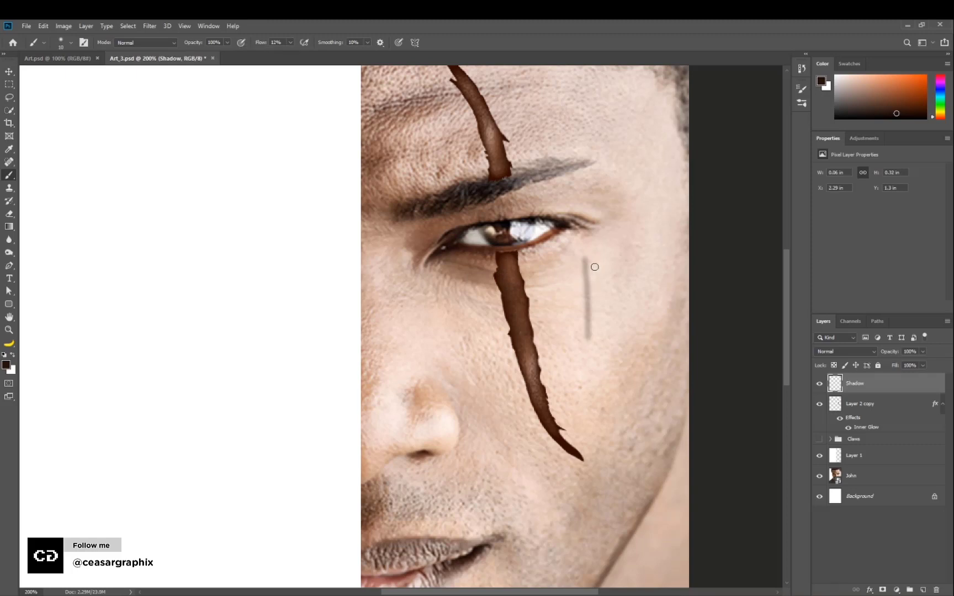
pyautogui.moveTo(592, 268)
pyautogui.mouseDown()
pyautogui.moveTo(598, 299)
pyautogui.moveTo(599, 273)
pyautogui.moveTo(603, 299)
pyautogui.moveTo(604, 276)
pyautogui.moveTo(610, 305)
pyautogui.mouseUp()
pyautogui.hotkey('ctrl', 'z')
pyautogui.hotkey('ctrl', 'z')
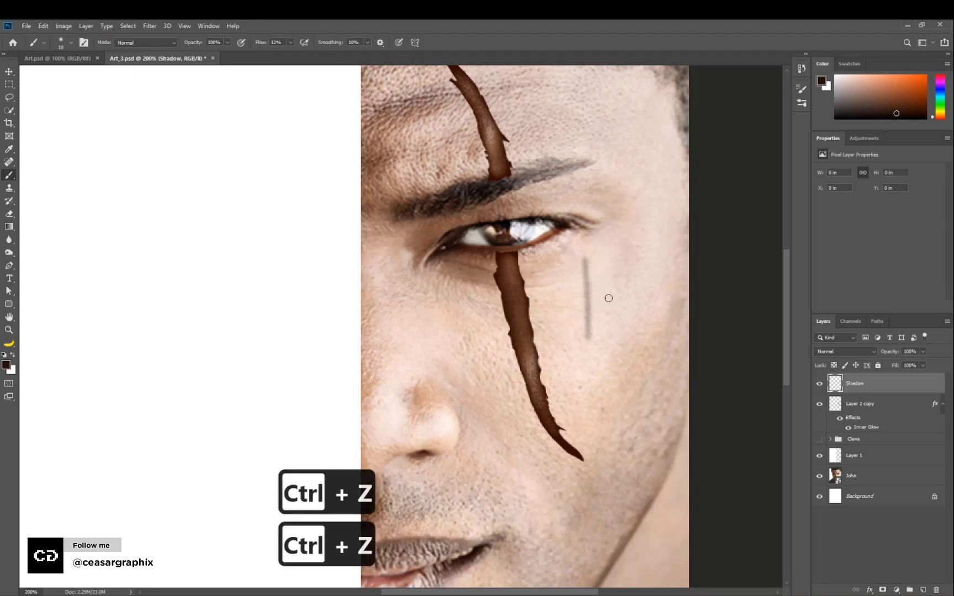
# Change the foreground colour to the dark reddish brown 38170a, starting from a colour sampled on the scar
pyautogui.click(6, 365)
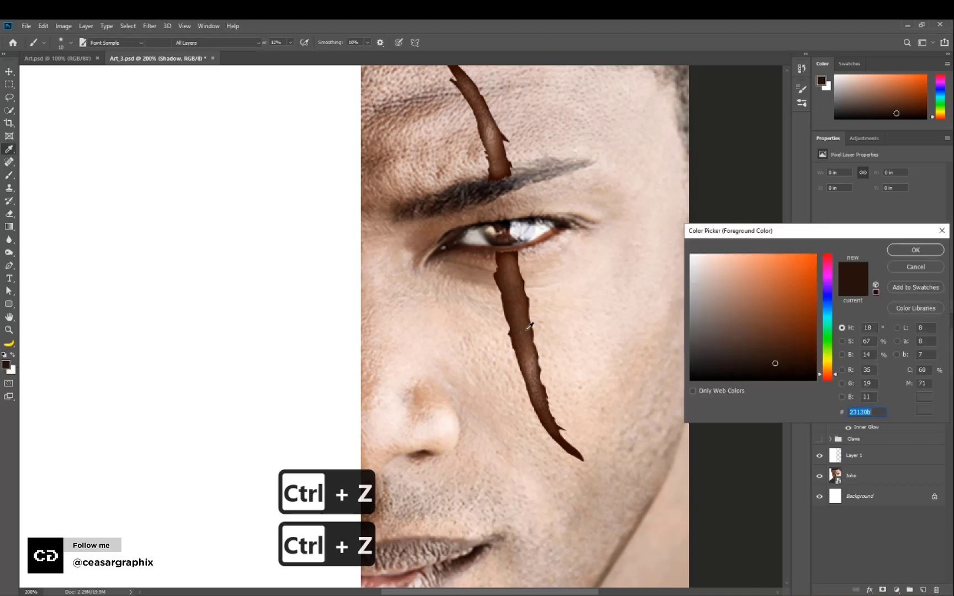
pyautogui.click(501, 280)
pyautogui.click(793, 351)
pyautogui.moveTo(793, 351); pyautogui.dragTo(796, 354)
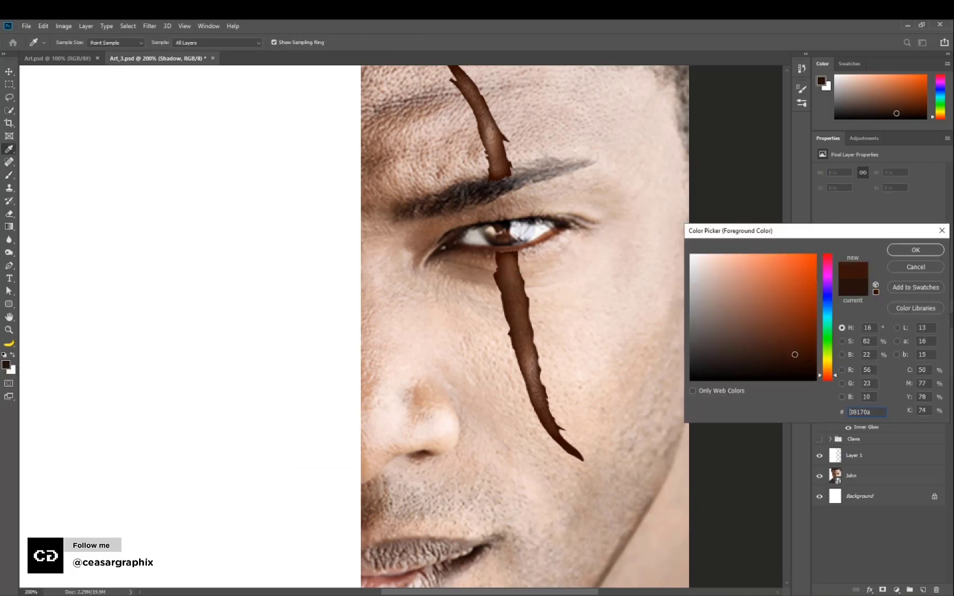
pyautogui.click(914, 251)
# Paint soft shadows on the Shadow layer along both edges of the scar from below the eye to its tip on the cheek
pyautogui.moveTo(504, 273)
pyautogui.mouseDown()
pyautogui.moveTo(514, 290)
pyautogui.moveTo(505, 295)
pyautogui.moveTo(498, 277)
pyautogui.moveTo(508, 304)
pyautogui.moveTo(498, 279)
pyautogui.moveTo(502, 307)
pyautogui.mouseUp()
pyautogui.press(']')
pyautogui.press('[')
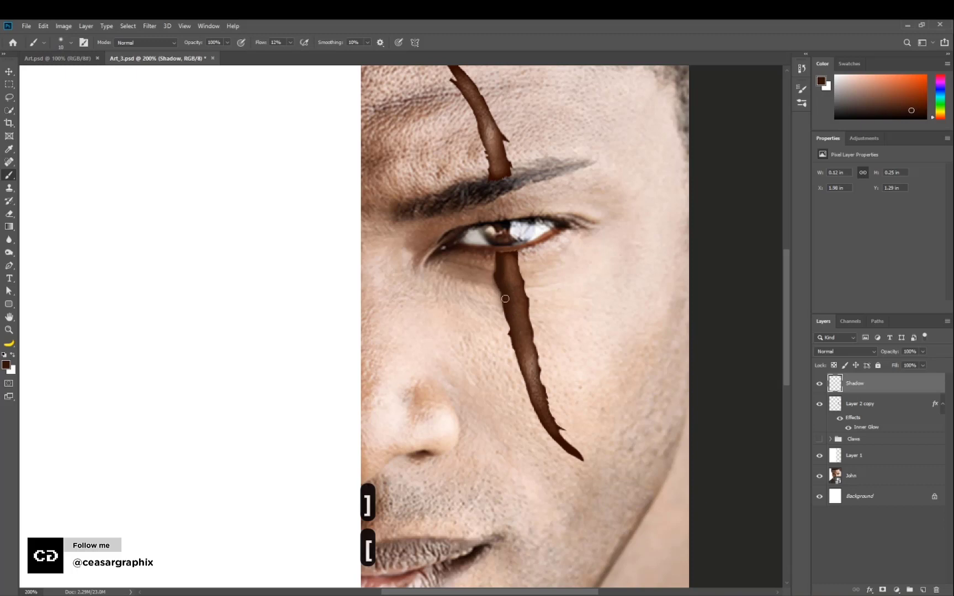
pyautogui.moveTo(501, 293)
pyautogui.mouseDown()
pyautogui.moveTo(522, 364)
pyautogui.moveTo(513, 341)
pyautogui.moveTo(507, 356)
pyautogui.moveTo(512, 337)
pyautogui.moveTo(515, 348)
pyautogui.moveTo(508, 312)
pyautogui.moveTo(528, 396)
pyautogui.moveTo(517, 356)
pyautogui.moveTo(542, 406)
pyautogui.moveTo(527, 391)
pyautogui.moveTo(543, 426)
pyautogui.moveTo(537, 419)
pyautogui.moveTo(532, 402)
pyautogui.moveTo(562, 446)
pyautogui.moveTo(554, 443)
pyautogui.moveTo(581, 458)
pyautogui.moveTo(557, 436)
pyautogui.moveTo(565, 447)
pyautogui.moveTo(527, 331)
pyautogui.moveTo(522, 260)
pyautogui.mouseUp()
pyautogui.press(']')
pyautogui.press(']')
pyautogui.press(']')
pyautogui.press('[')
pyautogui.press('[')
pyautogui.press('[')
pyautogui.moveTo(571, 443); pyautogui.dragTo(560, 421)
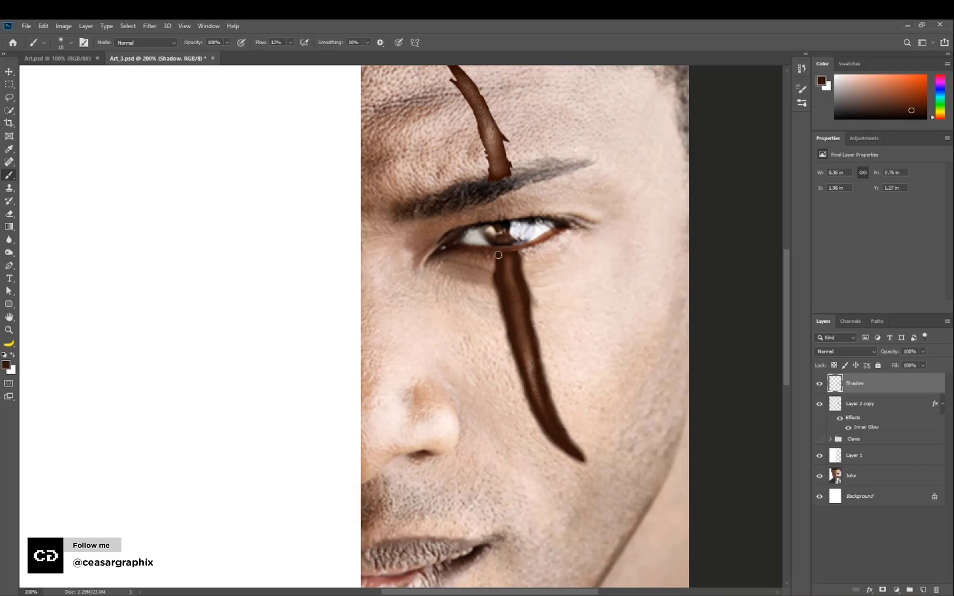
pyautogui.moveTo(499, 253); pyautogui.dragTo(512, 255)
# Paint soft shadows along the edges of the scar's upper part on the forehead, using a smaller brush for the narrow areas
pyautogui.press('space')
pyautogui.moveTo(513, 235); pyautogui.dragTo(508, 361)
pyautogui.moveTo(485, 306)
pyautogui.mouseDown()
pyautogui.moveTo(440, 189)
pyautogui.moveTo(483, 232)
pyautogui.moveTo(505, 290)
pyautogui.mouseUp()
pyautogui.press('[')
pyautogui.press('[')
pyautogui.press('[')
pyautogui.press('[')
pyautogui.press('[')
pyautogui.press(']')
pyautogui.press(']')
pyautogui.press('space')
pyautogui.moveTo(496, 406); pyautogui.dragTo(452, 296)
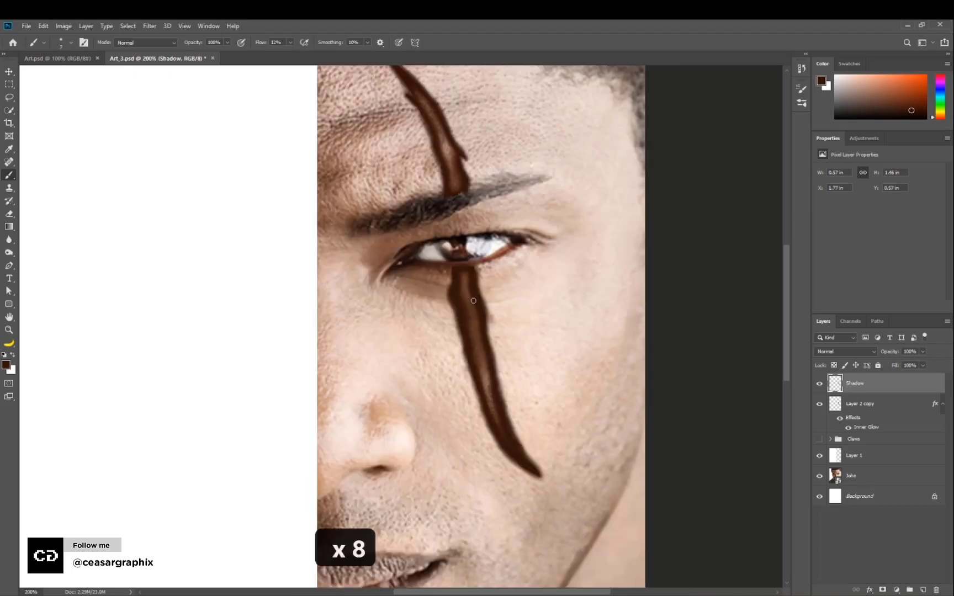
# Switch to the Eraser and set its flow to about 6%
pyautogui.press('e')
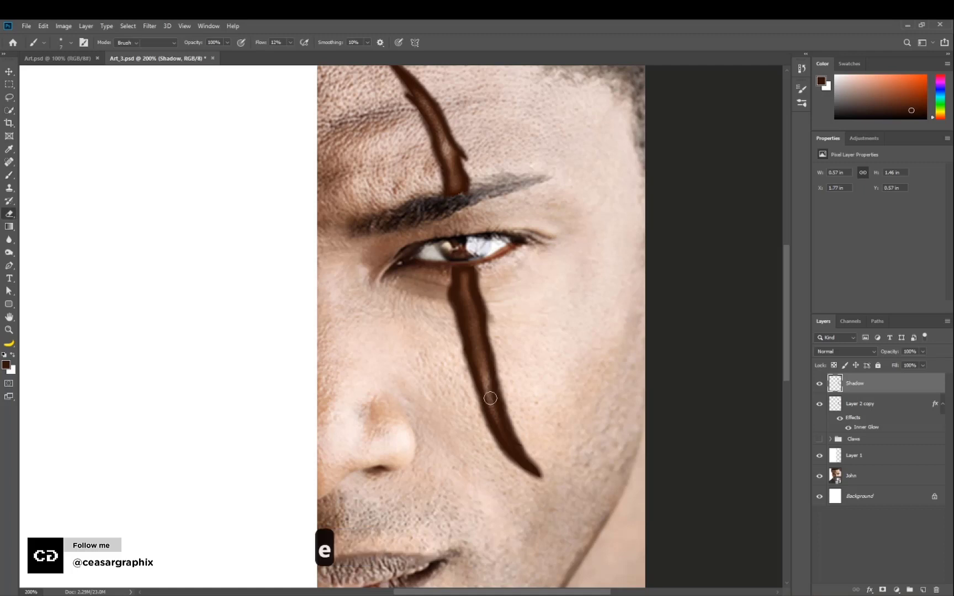
pyautogui.click(250, 42)
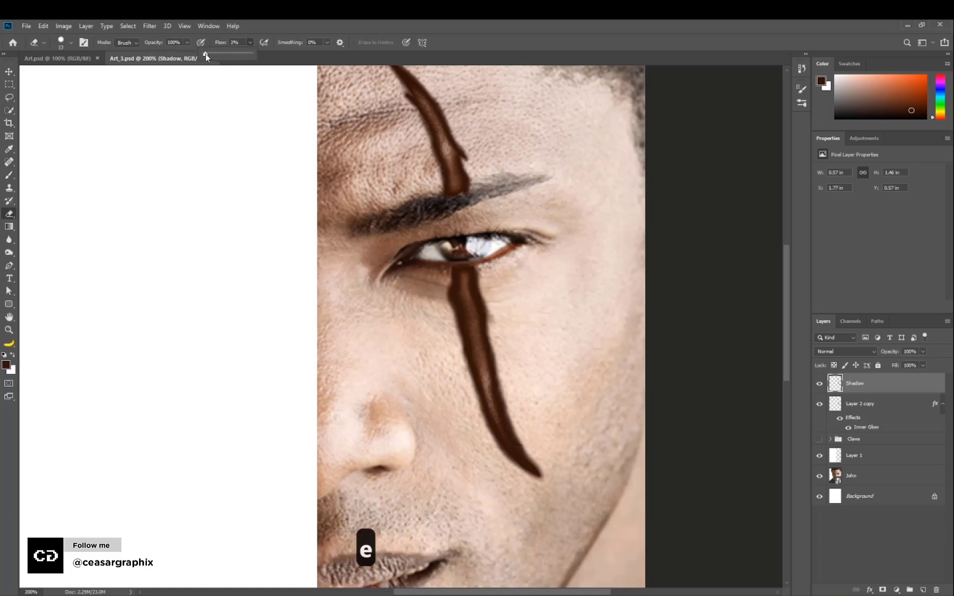
pyautogui.moveTo(206, 53); pyautogui.dragTo(208, 54)
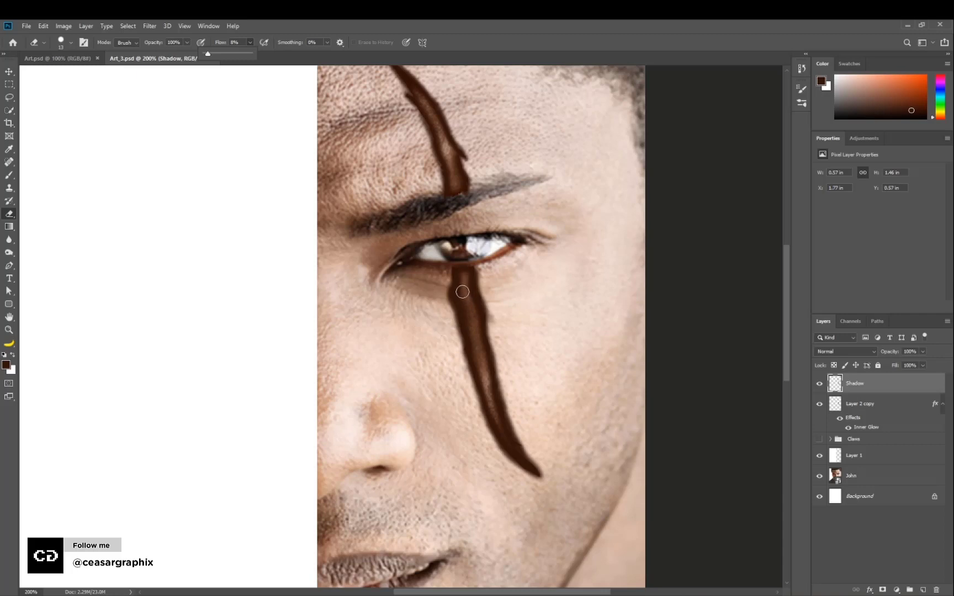
# Try erasing some shadow along the middle of the scar below the eye, and undo those eraser strokes
pyautogui.moveTo(459, 298)
pyautogui.mouseDown()
pyautogui.moveTo(458, 282)
pyautogui.moveTo(462, 305)
pyautogui.moveTo(463, 291)
pyautogui.mouseUp()
pyautogui.moveTo(472, 341)
pyautogui.mouseDown()
pyautogui.moveTo(465, 310)
pyautogui.moveTo(475, 363)
pyautogui.moveTo(472, 340)
pyautogui.mouseUp()
pyautogui.moveTo(490, 406)
pyautogui.mouseDown()
pyautogui.moveTo(483, 386)
pyautogui.moveTo(502, 426)
pyautogui.moveTo(468, 279)
pyautogui.mouseUp()
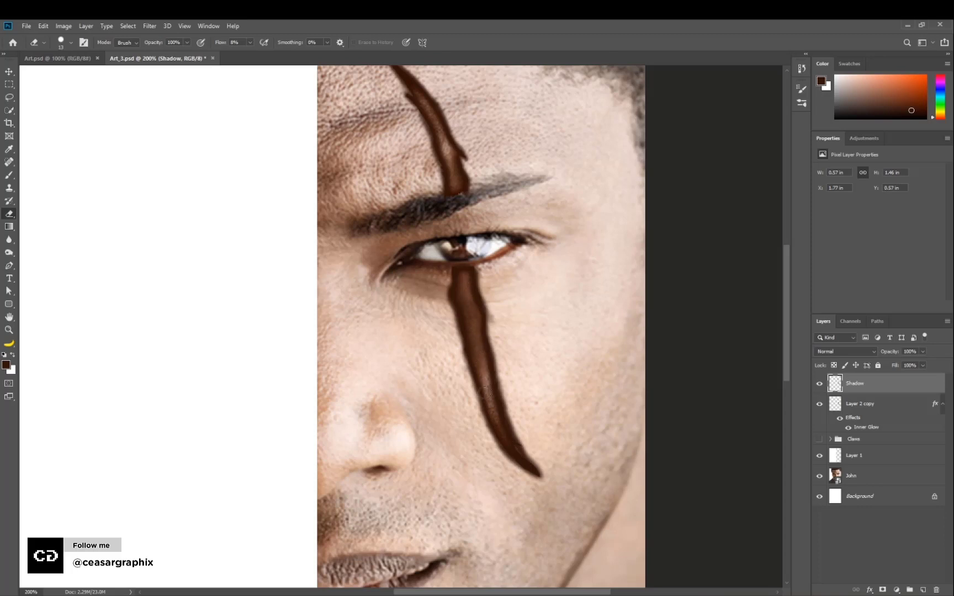
pyautogui.hotkey('ctrl', 'z')
pyautogui.hotkey('ctrl', 'z')
pyautogui.hotkey('ctrl', 'z')
pyautogui.hotkey('ctrl', 'z')
pyautogui.scroll(3, 475, 331)
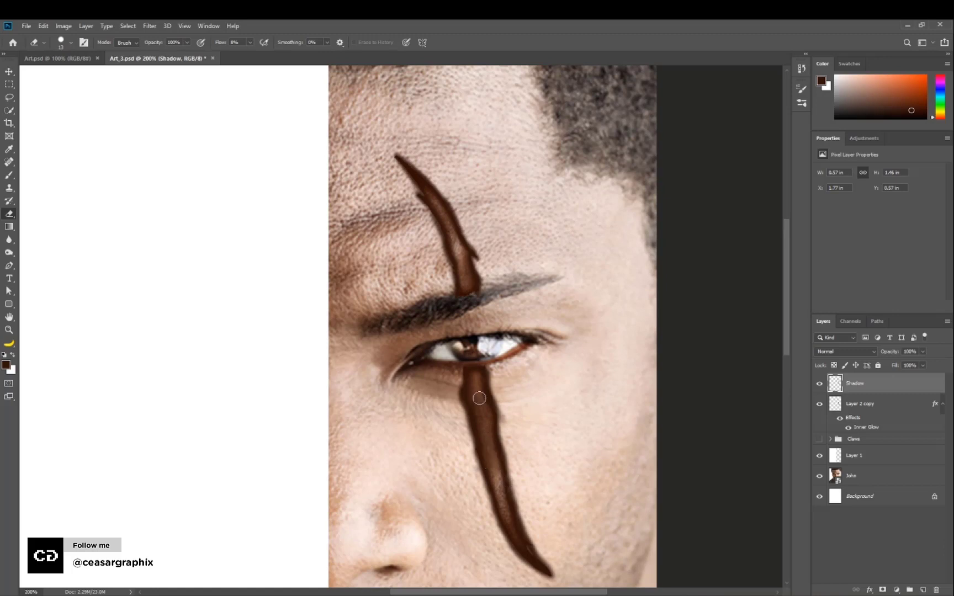
# Set the Eraser's flow to 100% and reduce its size to 8 px
pyautogui.click(250, 43)
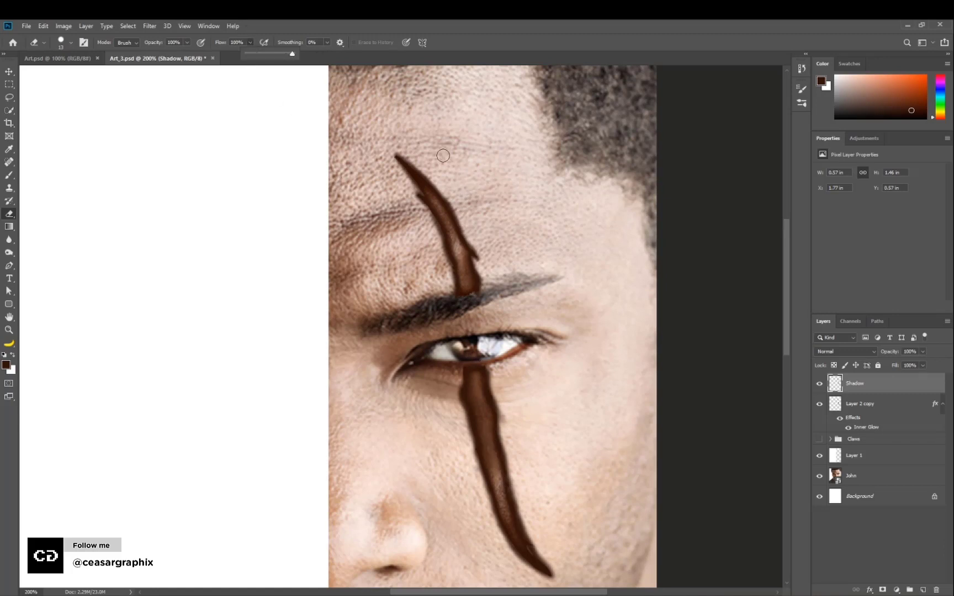
pyautogui.click(444, 130)
pyautogui.press('[')
pyautogui.press('[')
pyautogui.press('[')
pyautogui.moveTo(471, 459); pyautogui.dragTo(450, 377)
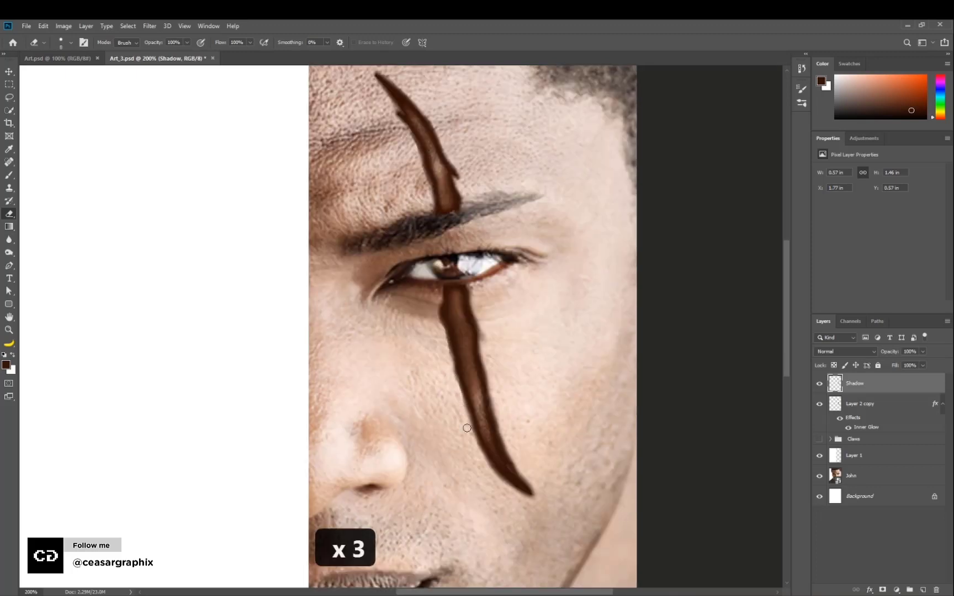
# Give the Eraser the soft round 30 px brush tip and turn off its Shape Dynamics
pyautogui.click(71, 42)
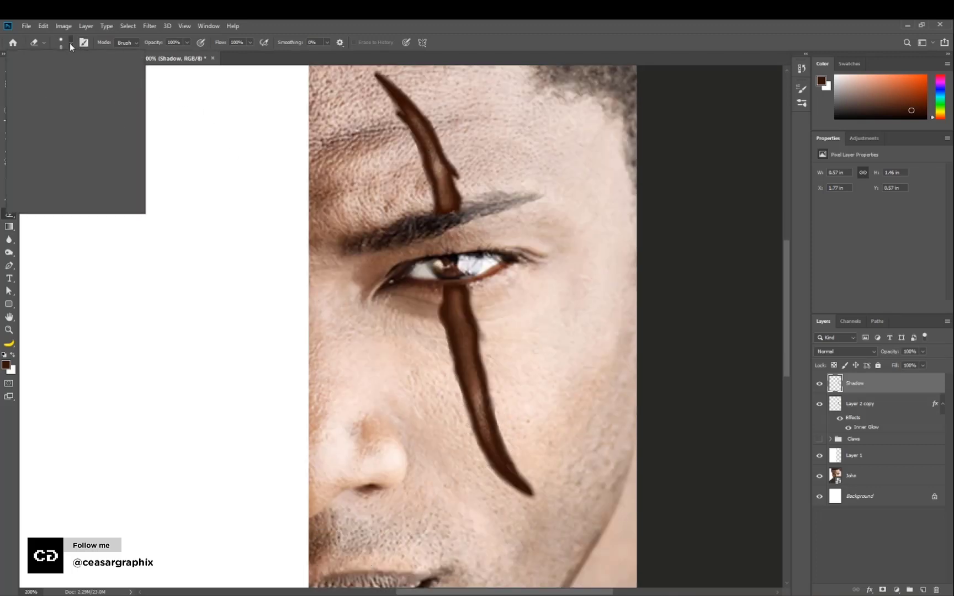
pyautogui.click(84, 43)
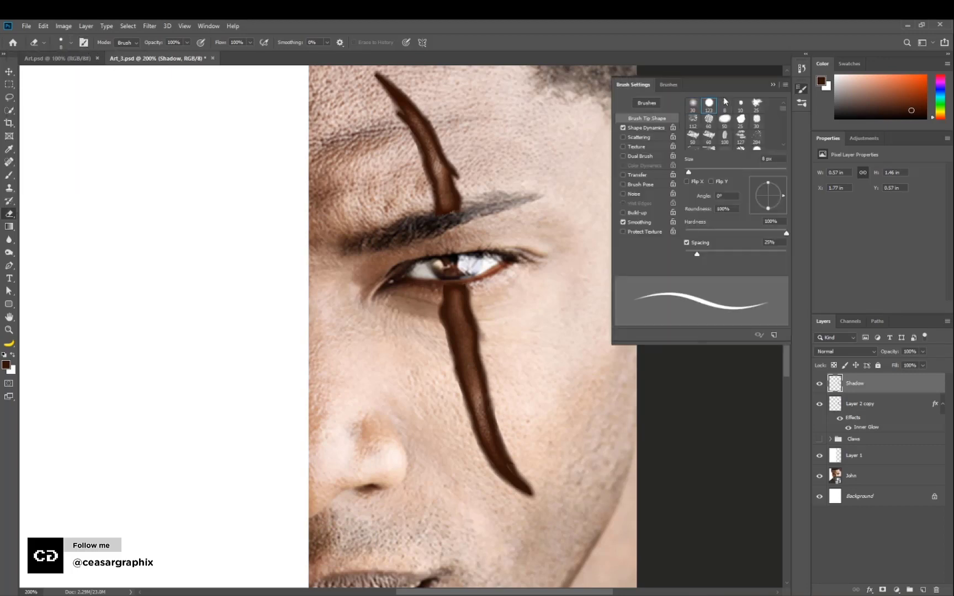
pyautogui.click(694, 107)
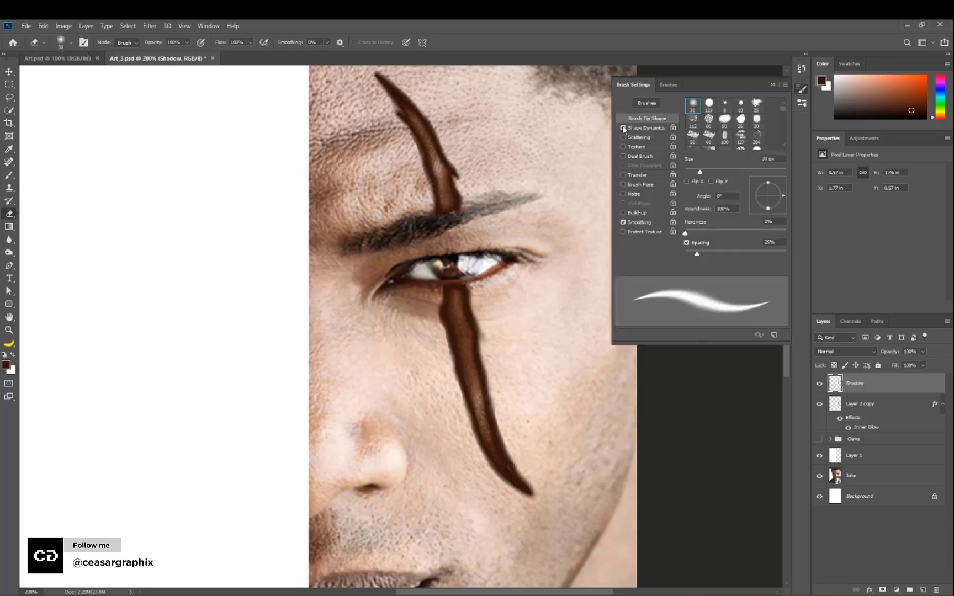
pyautogui.click(623, 128)
pyautogui.click(772, 84)
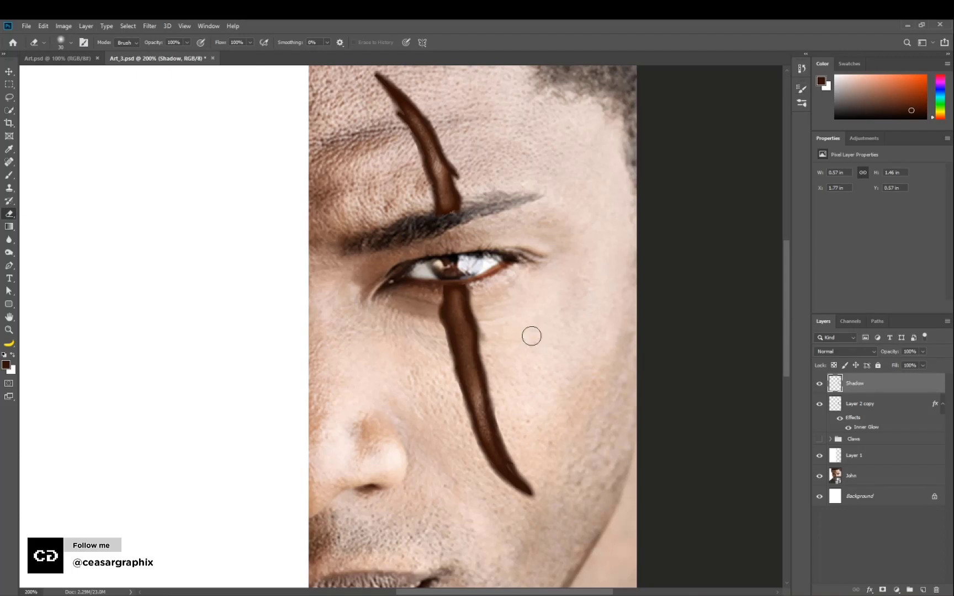
# Erase the shadow spilling onto the skin beside the scar just below the eye, using a 10 px eraser
pyautogui.press('[')
pyautogui.press('[')
pyautogui.press('[')
pyautogui.press('[')
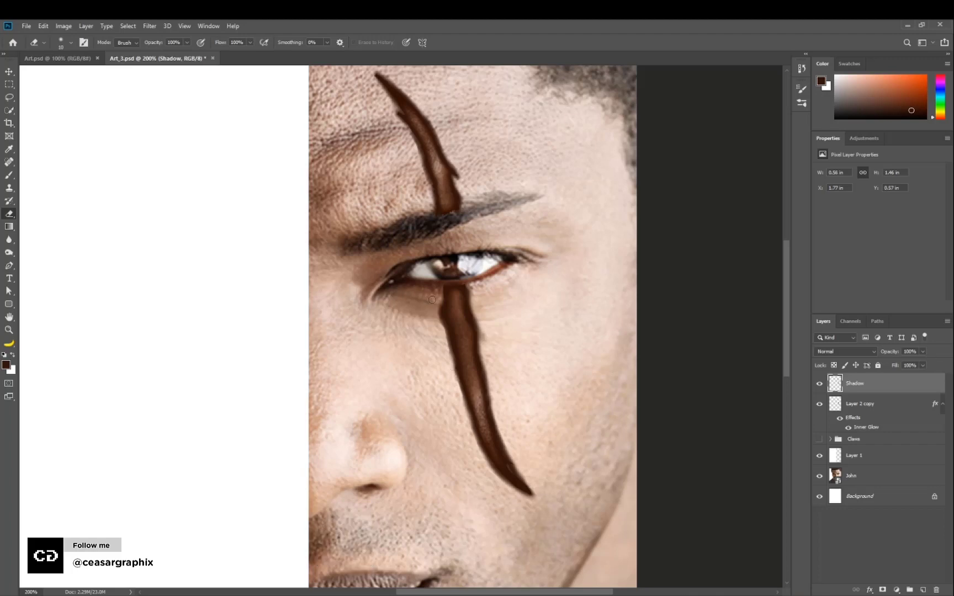
pyautogui.scroll(3, 431, 317)
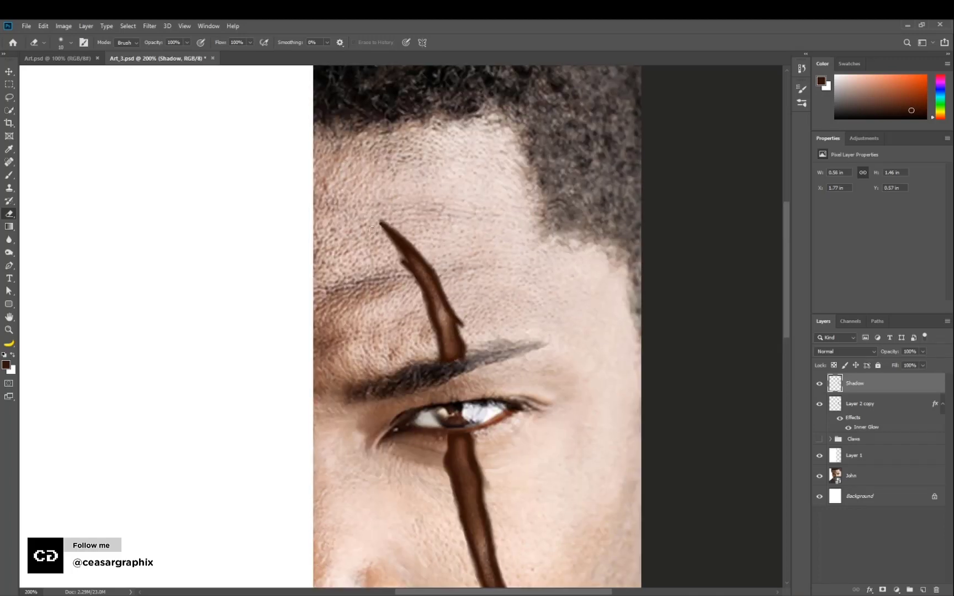
# Paint fine shadow at the upper tip and edges of the scar on the forehead with a 5 px brush
pyautogui.press('b')
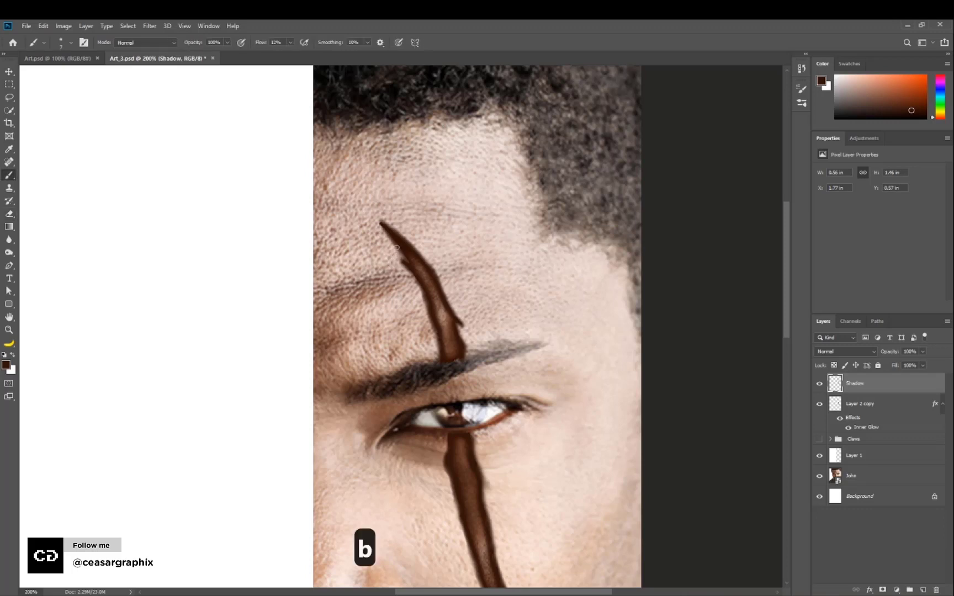
pyautogui.press('[')
pyautogui.press('[')
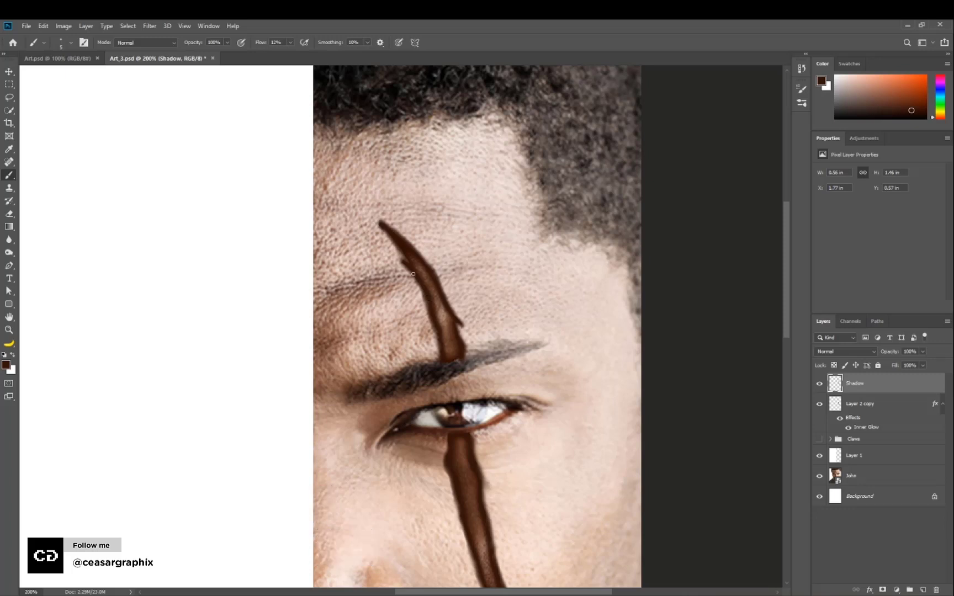
pyautogui.press('space')
pyautogui.moveTo(462, 373); pyautogui.dragTo(445, 279)
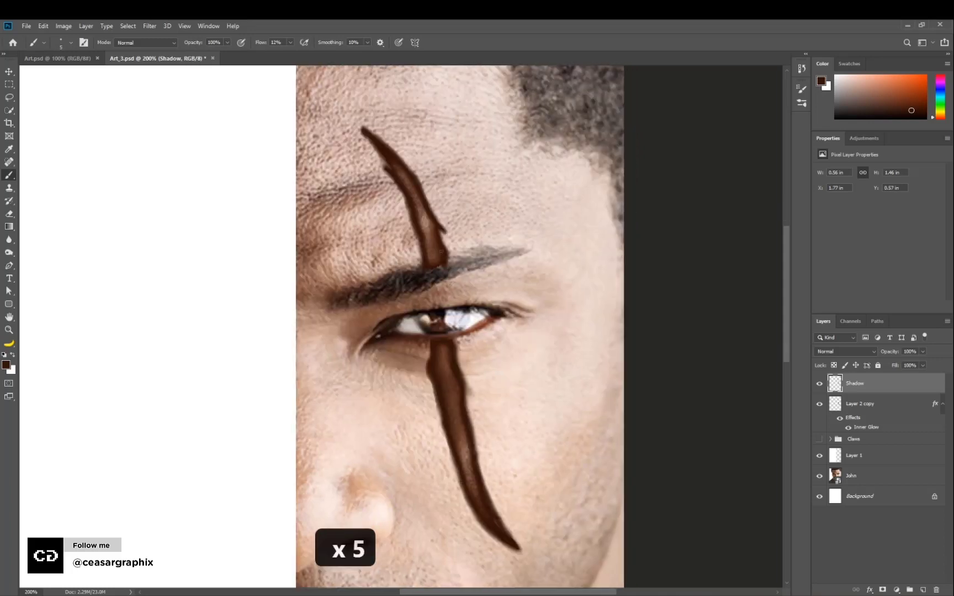
pyautogui.moveTo(448, 416); pyautogui.dragTo(437, 383)
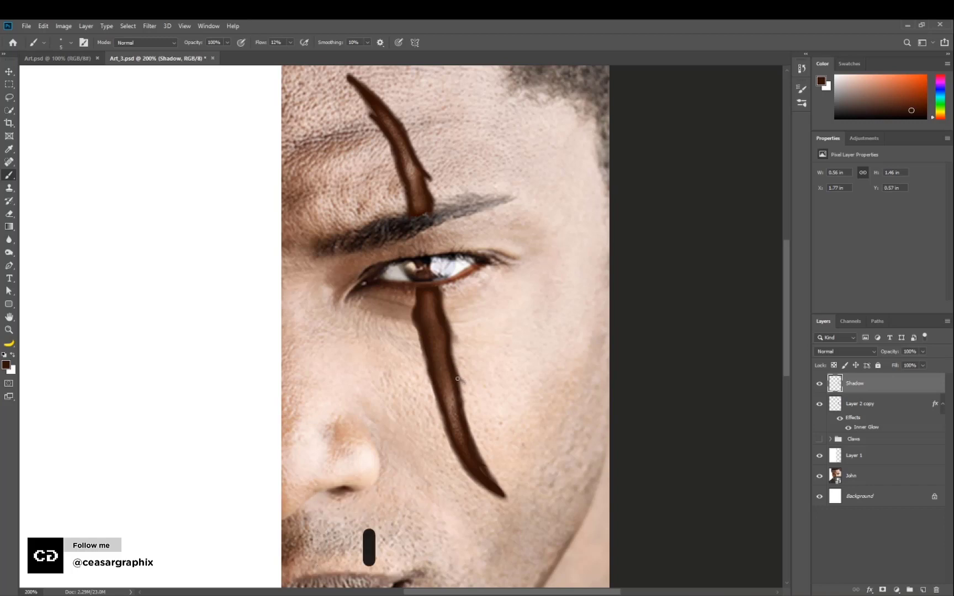
# Paint small jagged spikes along both edges of the scar below the eye with an 8 px brush
pyautogui.press(']')
pyautogui.press(']')
pyautogui.press(']')
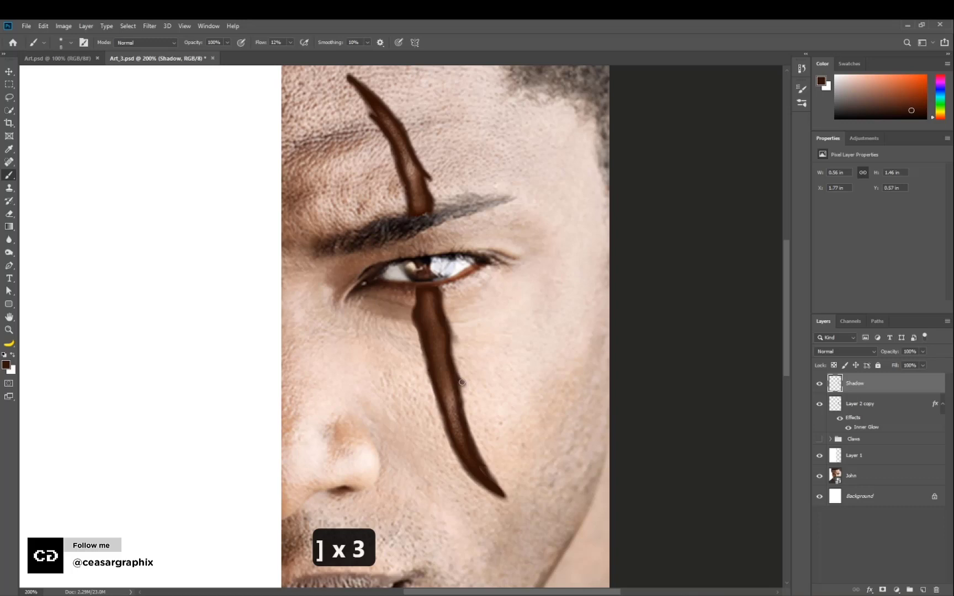
pyautogui.moveTo(462, 382); pyautogui.dragTo(475, 405)
pyautogui.press('e')
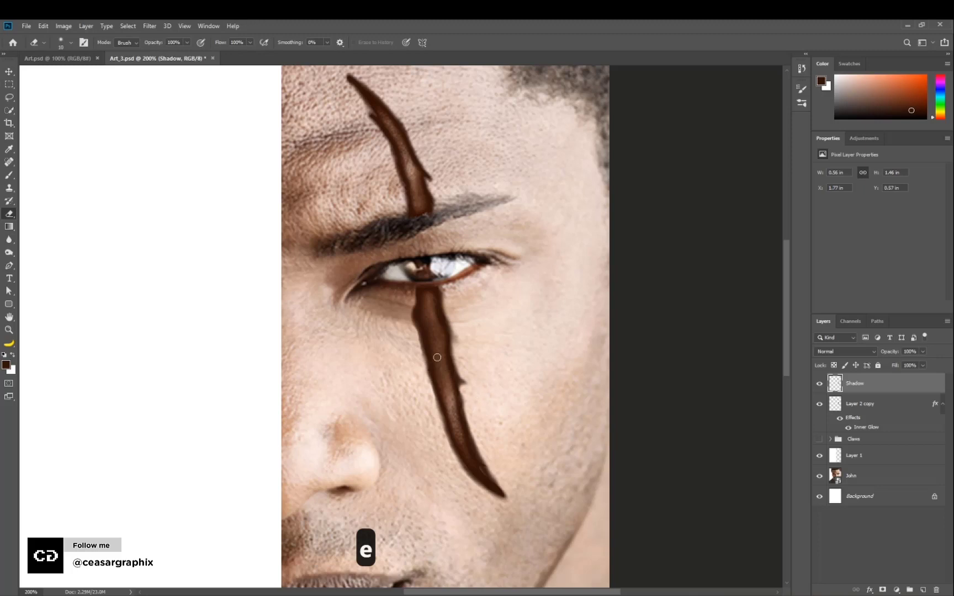
pyautogui.press('b')
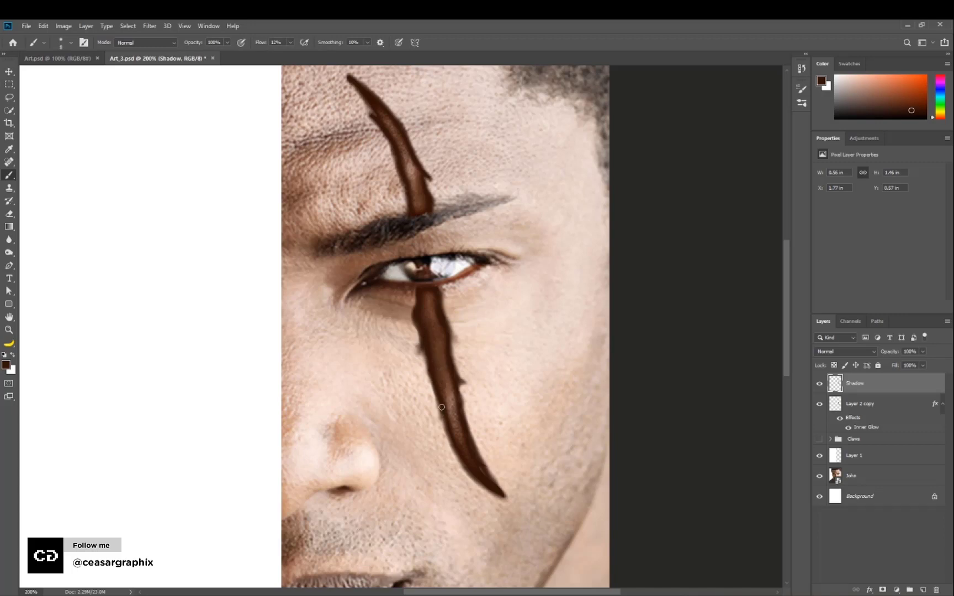
pyautogui.moveTo(442, 411); pyautogui.dragTo(456, 430)
pyautogui.moveTo(464, 475); pyautogui.dragTo(462, 465)
# Enable Shape Dynamics for the brush with its size controlled by Pen Pressure
pyautogui.click(84, 43)
pyautogui.click(623, 128)
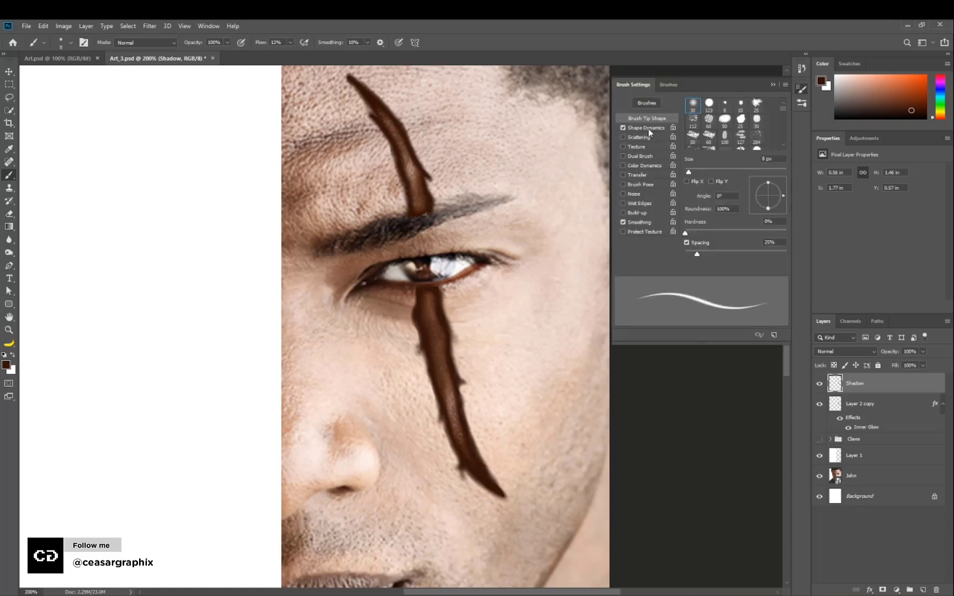
pyautogui.click(649, 127)
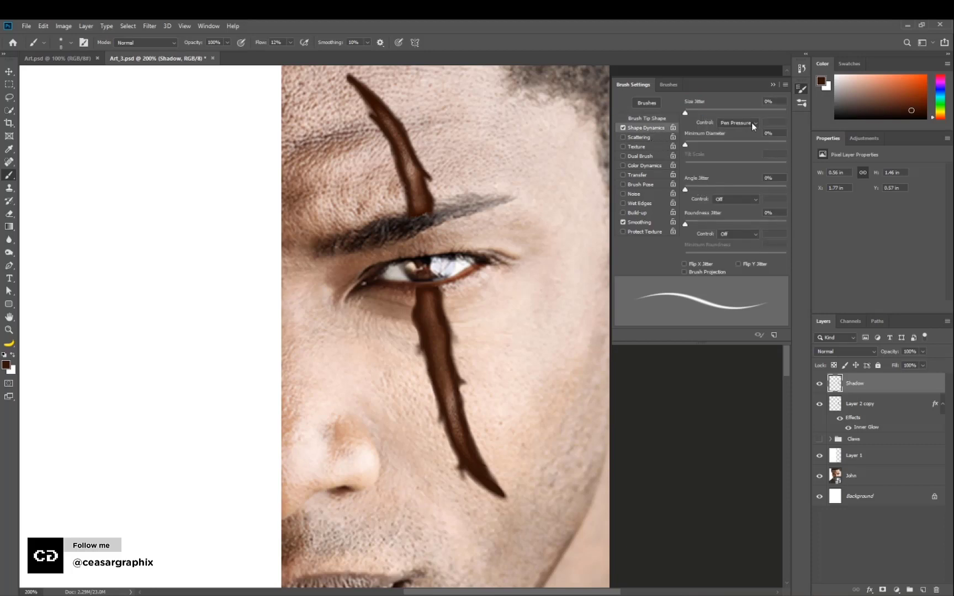
pyautogui.click(753, 123)
pyautogui.click(744, 161)
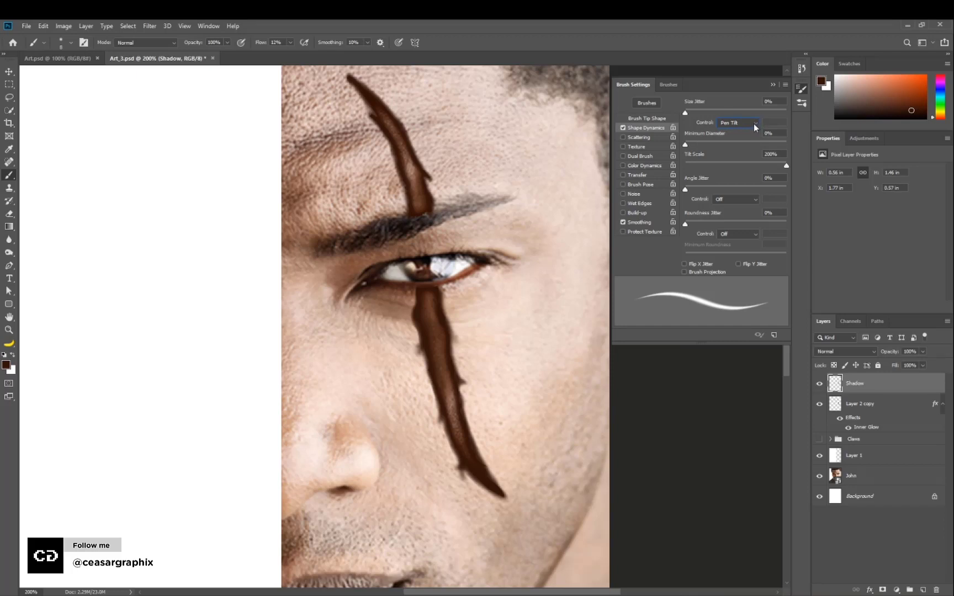
pyautogui.click(754, 124)
pyautogui.click(740, 151)
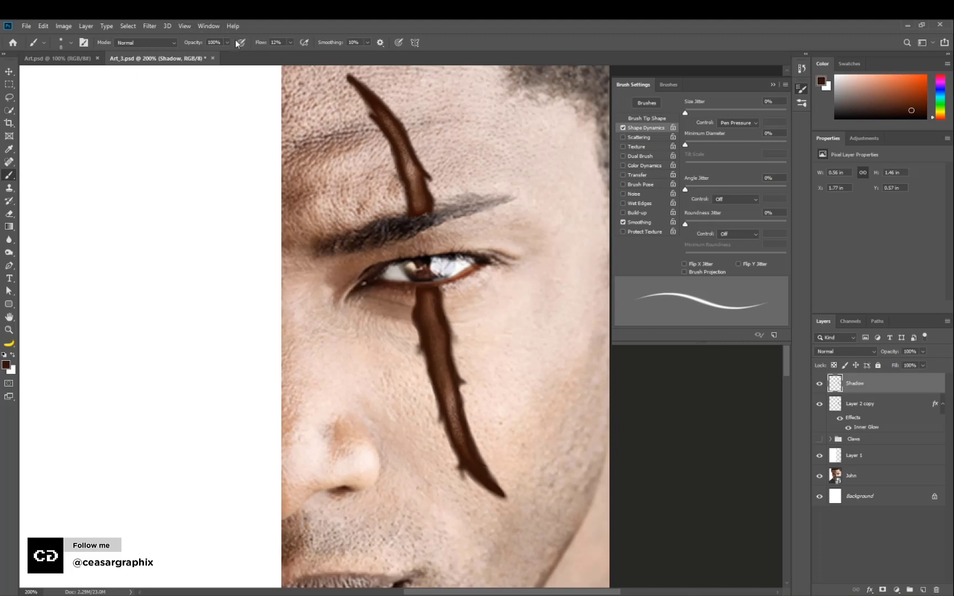
# Set the brush flow to 100% and paint small jagged spikes along the edges of the scar's forehead part
pyautogui.moveTo(290, 43); pyautogui.dragTo(341, 54)
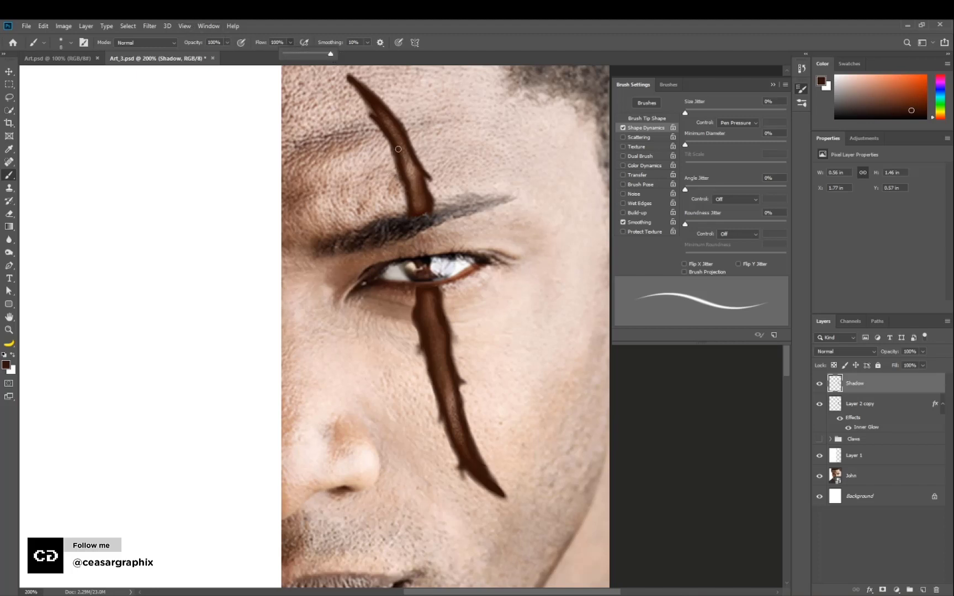
pyautogui.click(407, 177)
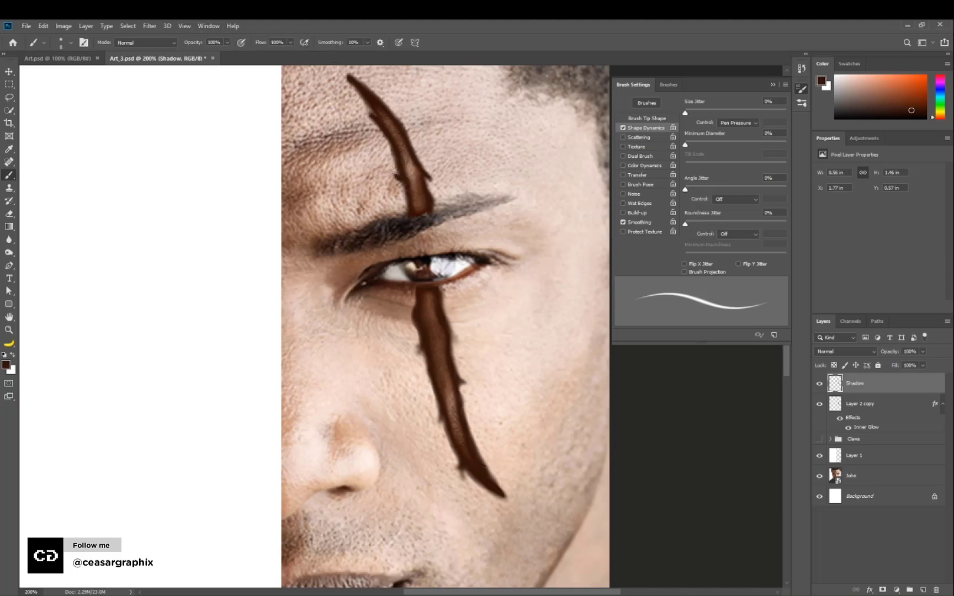
pyautogui.hotkey('ctrl', 'z')
# Add a Curves adjustment layer above the Shadow layer and raise the middle of the RGB curve to brighten the image
pyautogui.click(865, 139)
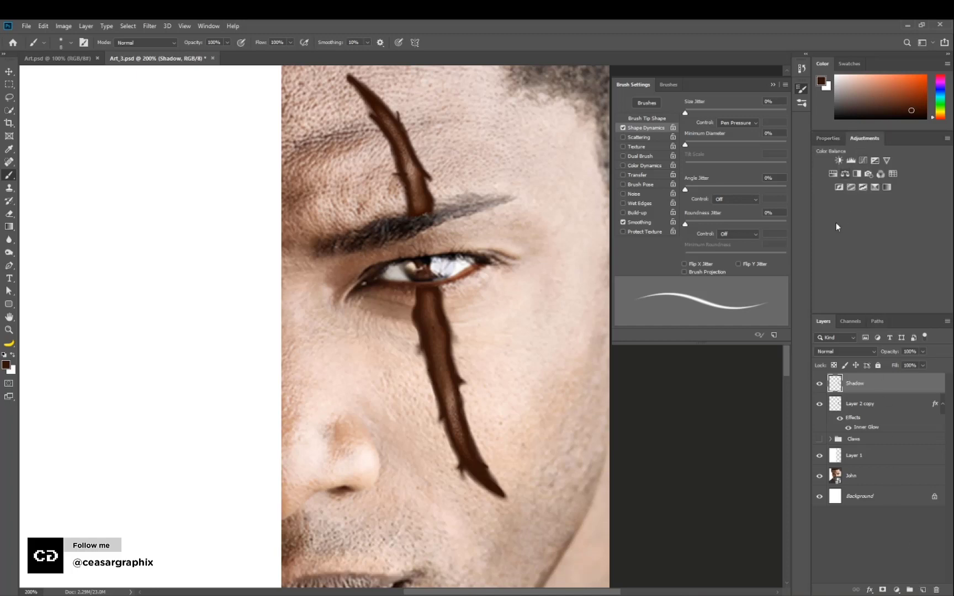
pyautogui.click(773, 86)
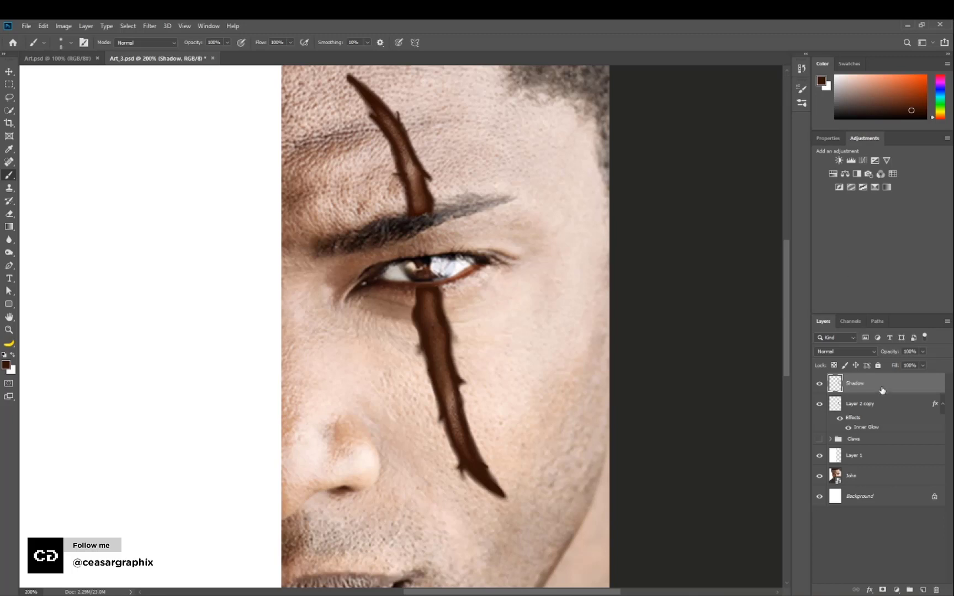
pyautogui.click(862, 160)
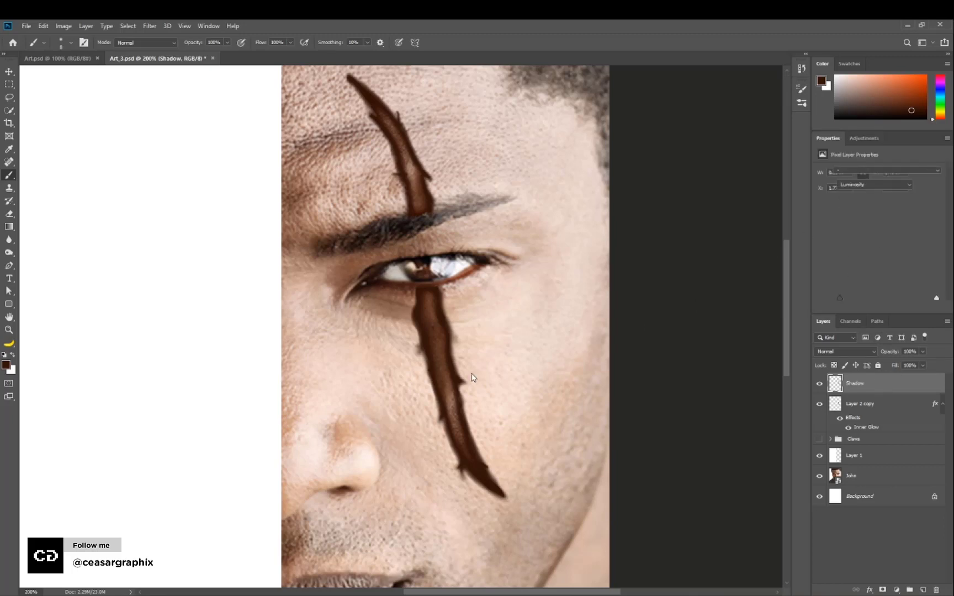
pyautogui.moveTo(896, 232); pyautogui.dragTo(891, 223)
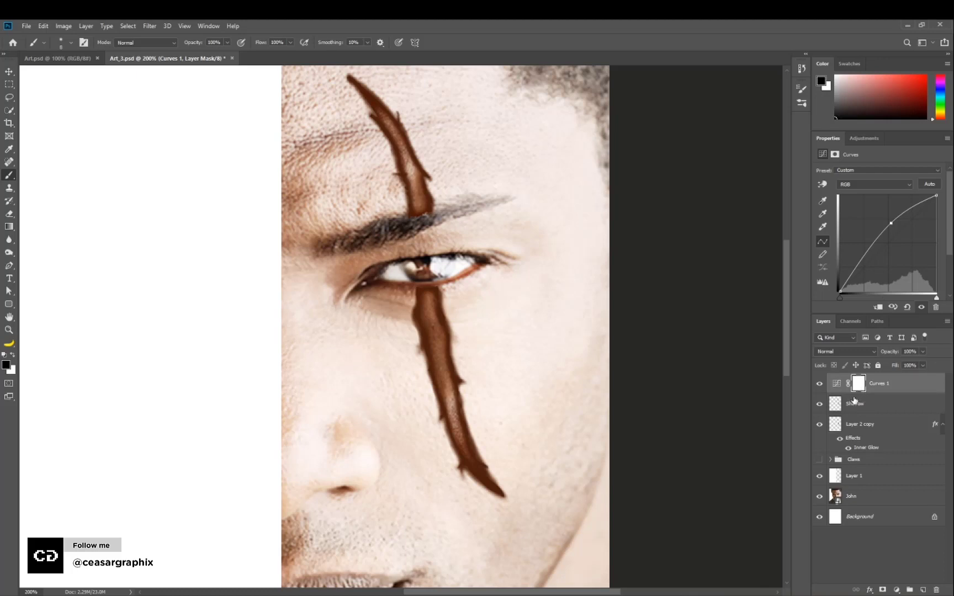
# Invert the Curves layer's mask to black and keep the mask selected
pyautogui.hotkey('ctrl', 'i')
pyautogui.hotkey('ctrl', 'i')
pyautogui.hotkey('ctrl', 'i')
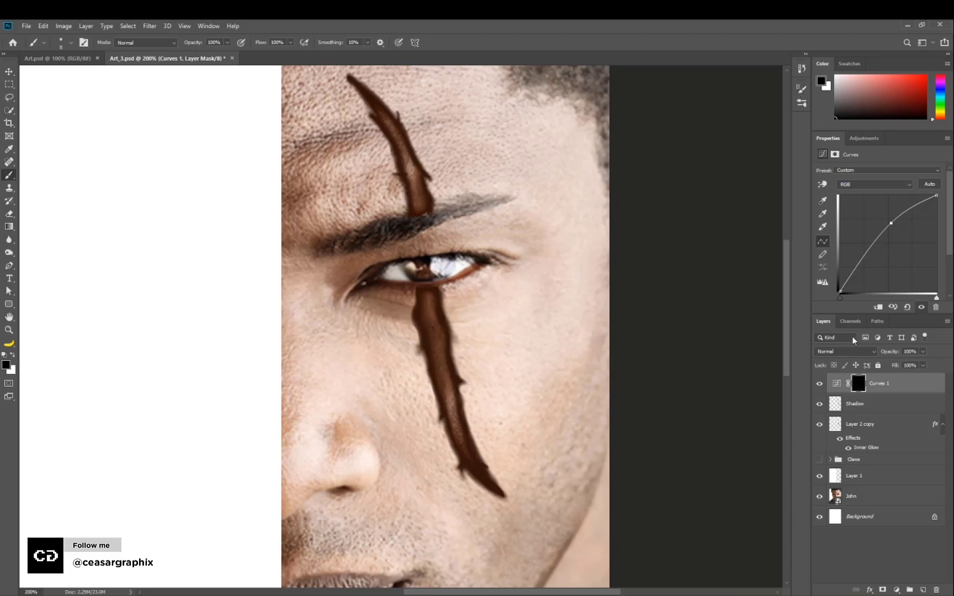
pyautogui.click(858, 384)
pyautogui.click(801, 70)
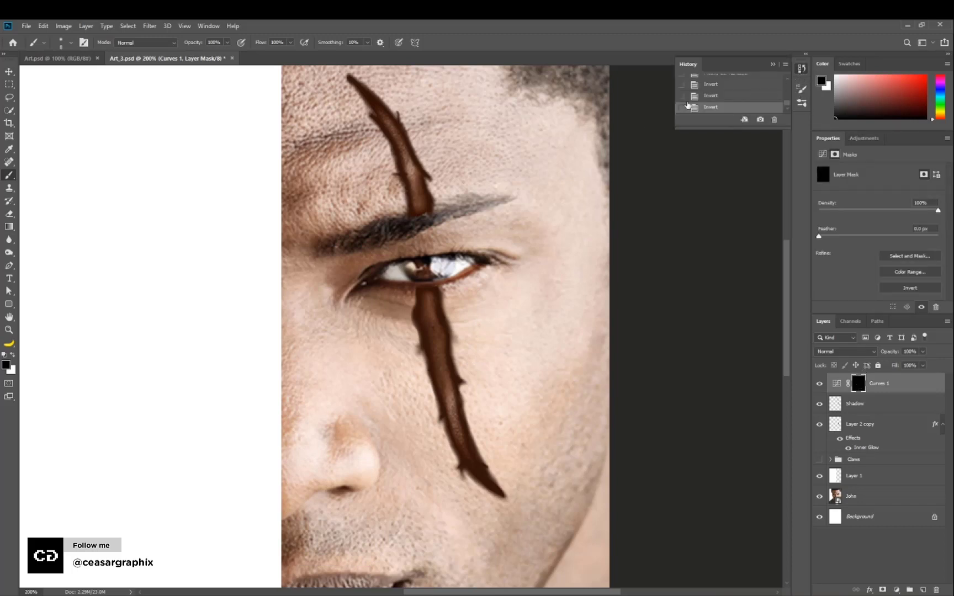
pyautogui.click(802, 69)
pyautogui.click(801, 108)
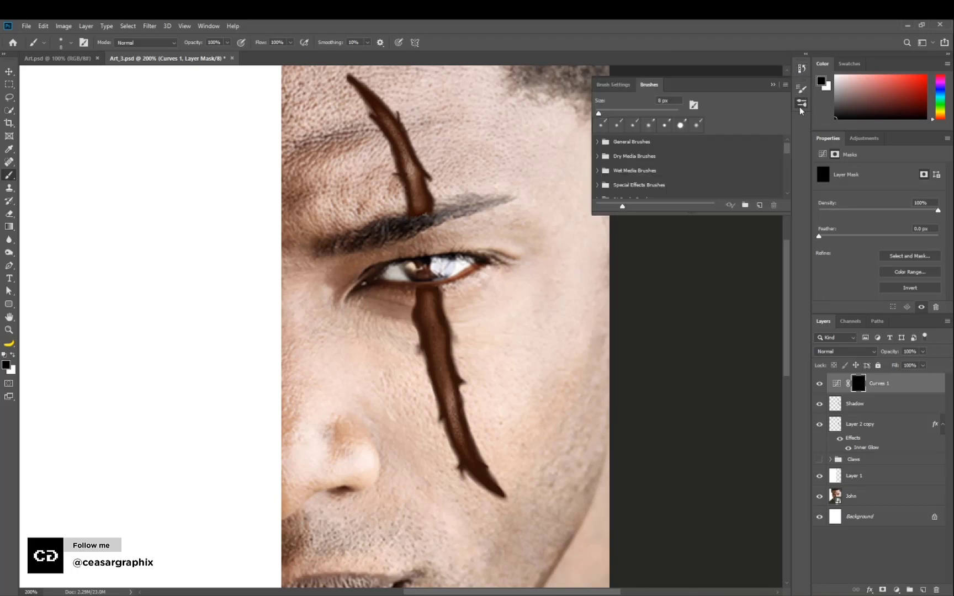
pyautogui.click(801, 107)
# Turn off Shape Dynamics for the brush and lower its flow to about 10%
pyautogui.click(801, 88)
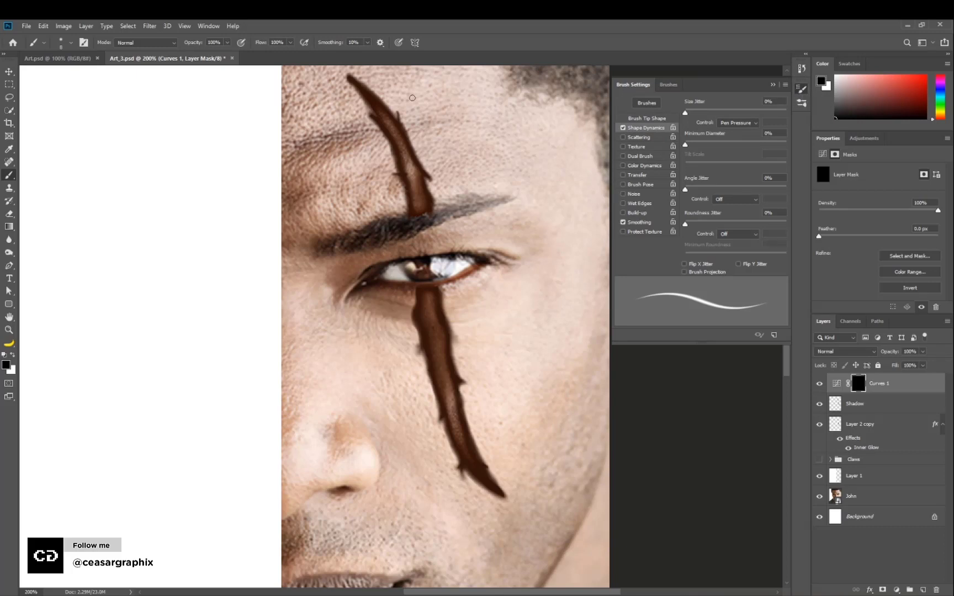
pyautogui.click(205, 27)
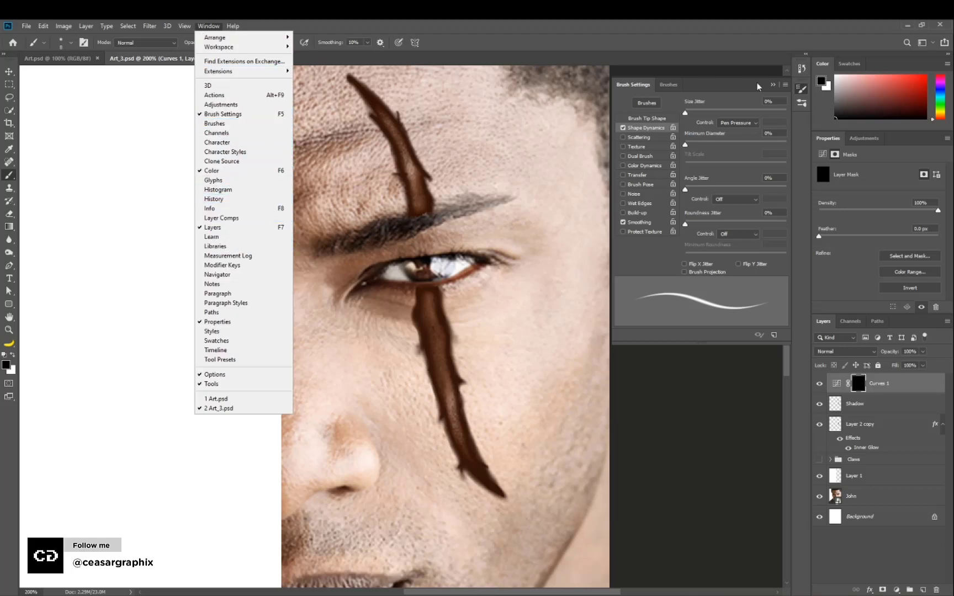
pyautogui.click(765, 40)
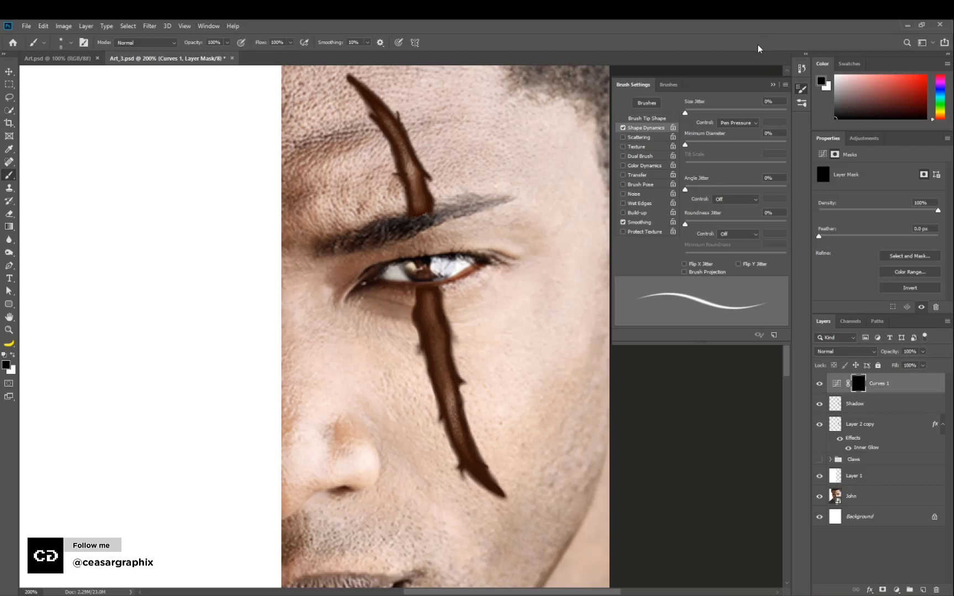
pyautogui.click(639, 119)
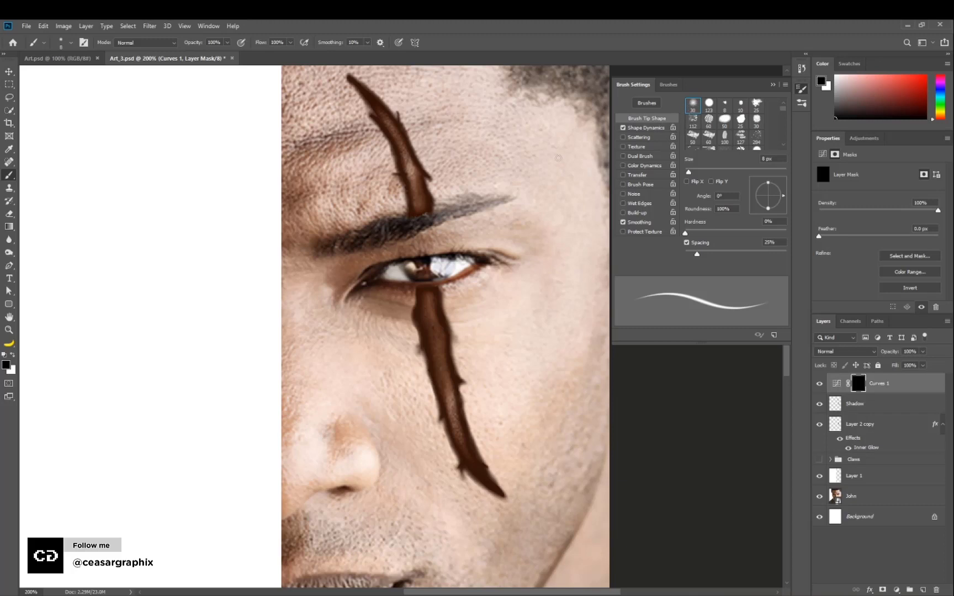
pyautogui.click(623, 127)
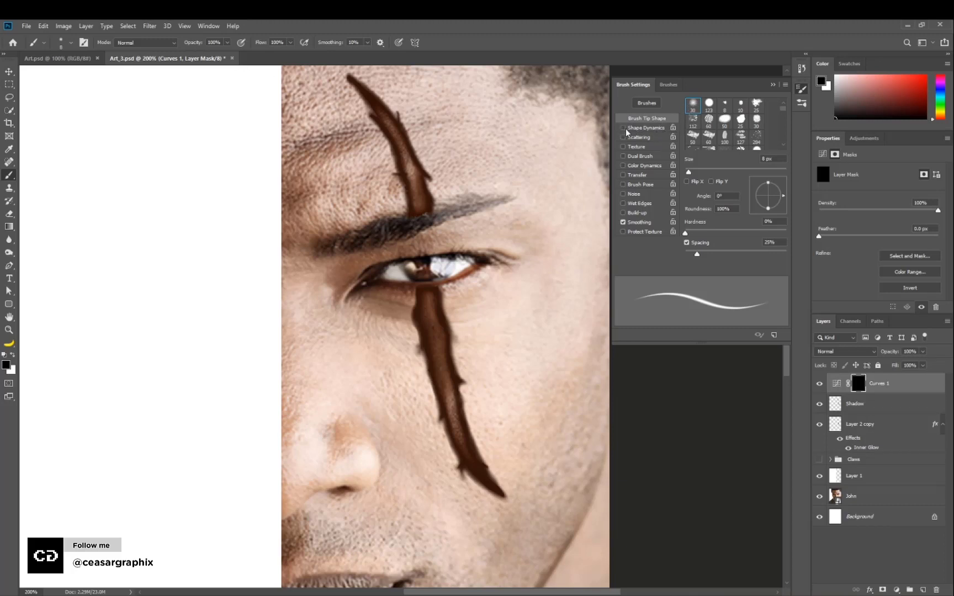
pyautogui.click(291, 43)
pyautogui.moveTo(290, 55); pyautogui.dragTo(249, 63)
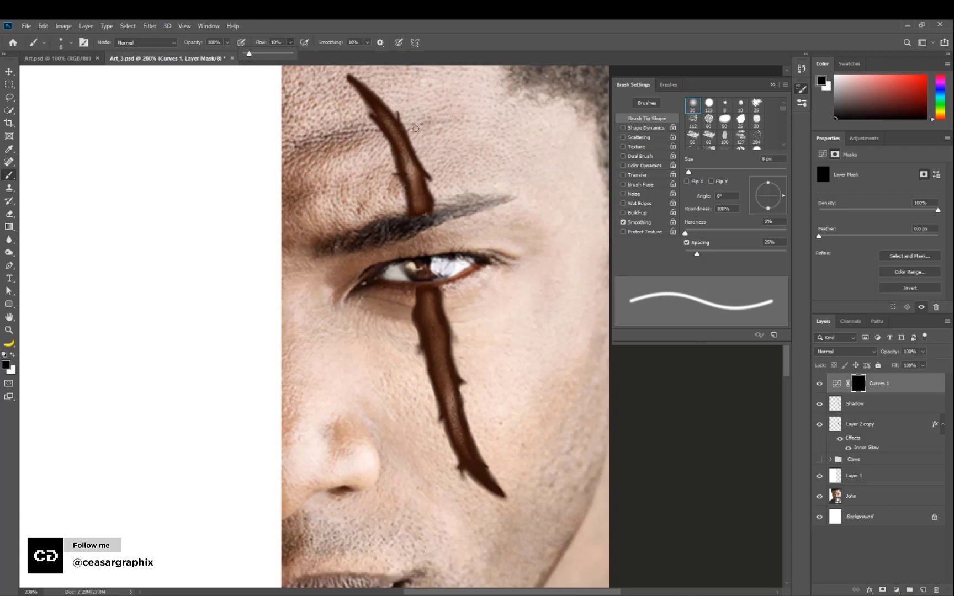
pyautogui.click(773, 84)
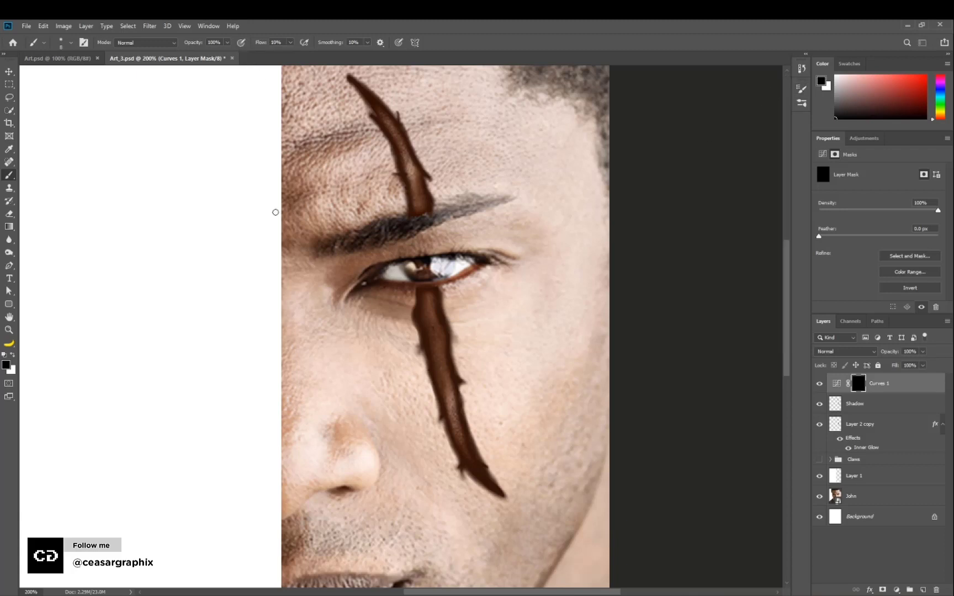
# Paint thin white strokes on the Curves 1 mask along the scar's edges to brighten the surrounding skin
pyautogui.click(12, 354)
pyautogui.press(']')
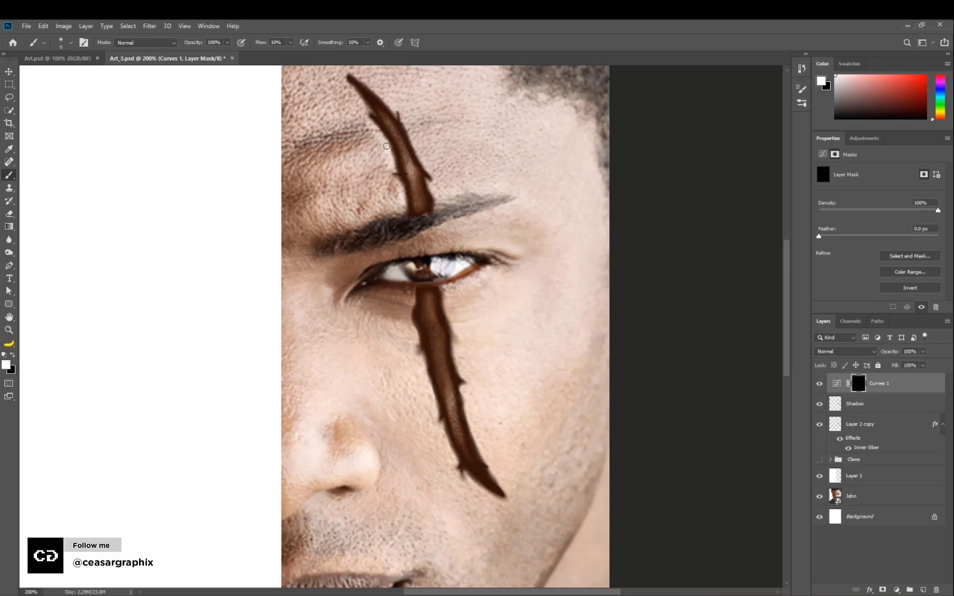
pyautogui.scroll(3, 359, 100)
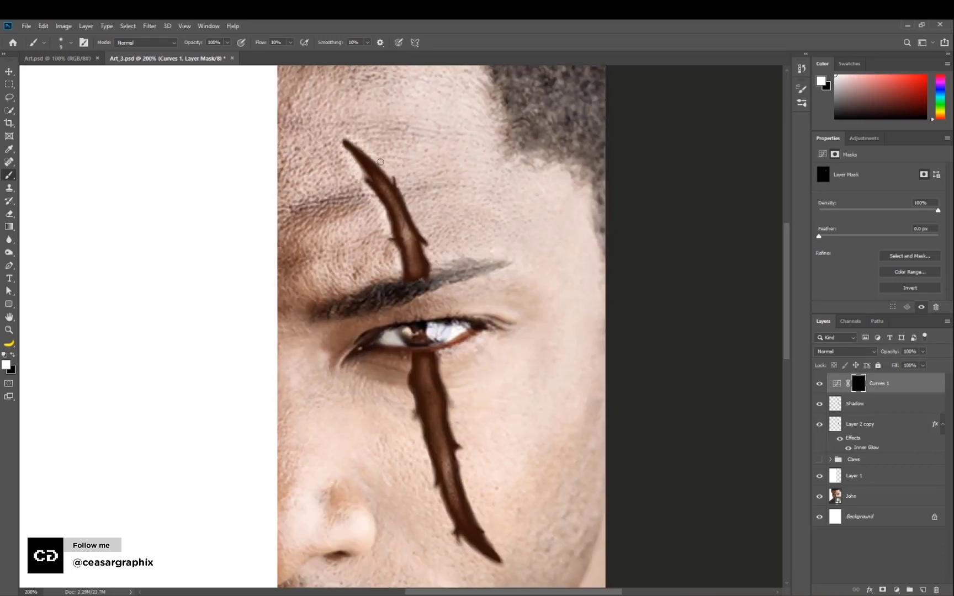
pyautogui.moveTo(390, 170)
pyautogui.mouseDown()
pyautogui.moveTo(376, 167)
pyautogui.moveTo(432, 232)
pyautogui.moveTo(436, 268)
pyautogui.mouseUp()
pyautogui.moveTo(394, 261)
pyautogui.mouseDown()
pyautogui.moveTo(393, 277)
pyautogui.moveTo(385, 276)
pyautogui.mouseUp()
pyautogui.moveTo(472, 386); pyautogui.dragTo(463, 320)
pyautogui.moveTo(434, 293); pyautogui.dragTo(446, 363)
# Raise the brush flow to 19% and paint stronger highlights along the scar's edges on the Curves 1 mask
pyautogui.click(291, 42)
pyautogui.click(296, 56)
pyautogui.moveTo(442, 315)
pyautogui.mouseDown()
pyautogui.moveTo(449, 355)
pyautogui.moveTo(444, 293)
pyautogui.moveTo(442, 406)
pyautogui.moveTo(459, 413)
pyautogui.moveTo(491, 500)
pyautogui.moveTo(440, 474)
pyautogui.moveTo(398, 341)
pyautogui.moveTo(381, 301)
pyautogui.mouseUp()
pyautogui.moveTo(381, 198)
pyautogui.mouseDown()
pyautogui.moveTo(380, 165)
pyautogui.moveTo(376, 207)
pyautogui.moveTo(365, 191)
pyautogui.mouseUp()
pyautogui.moveTo(409, 392); pyautogui.dragTo(403, 376)
# Paint soft, broad highlights around the scar on the Curves 1 mask at 5% flow, using a 40 px and then a 30 px brush
pyautogui.press(']')
pyautogui.press(']')
pyautogui.press(']')
pyautogui.press(']')
pyautogui.press(']')
pyautogui.press(']')
pyautogui.press(']')
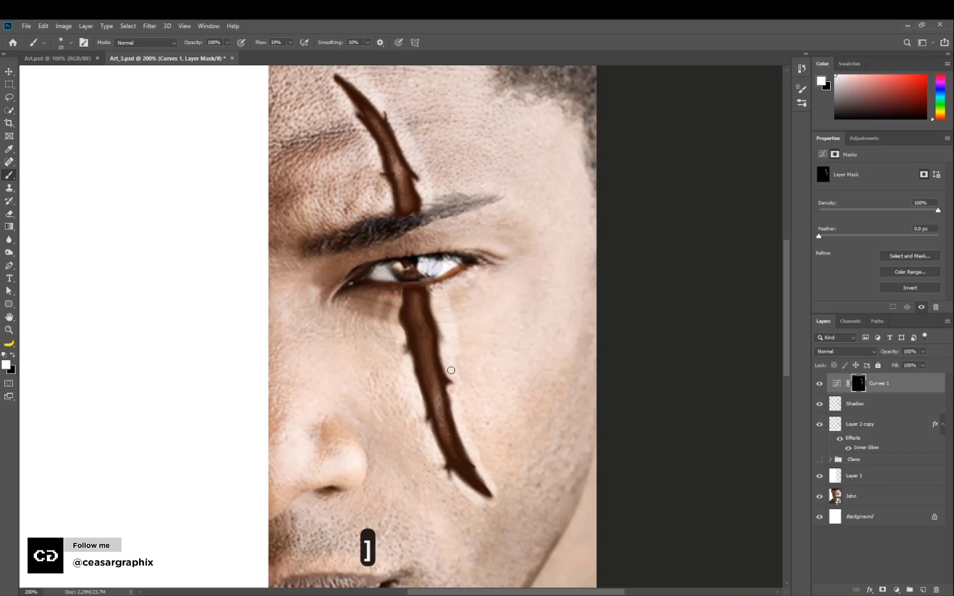
pyautogui.click(290, 42)
pyautogui.moveTo(291, 54); pyautogui.dragTo(284, 55)
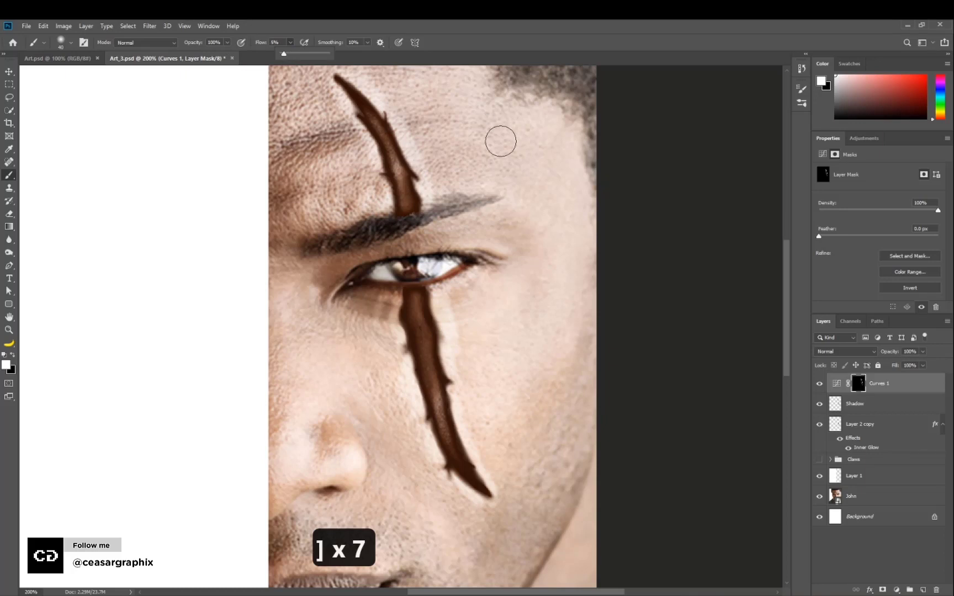
pyautogui.click(418, 137)
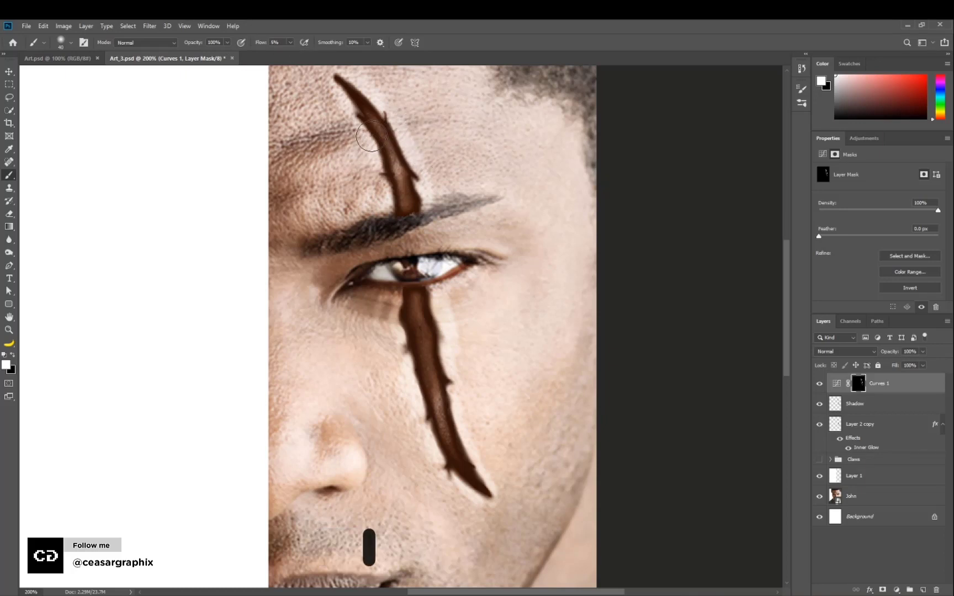
pyautogui.moveTo(371, 139); pyautogui.dragTo(398, 285)
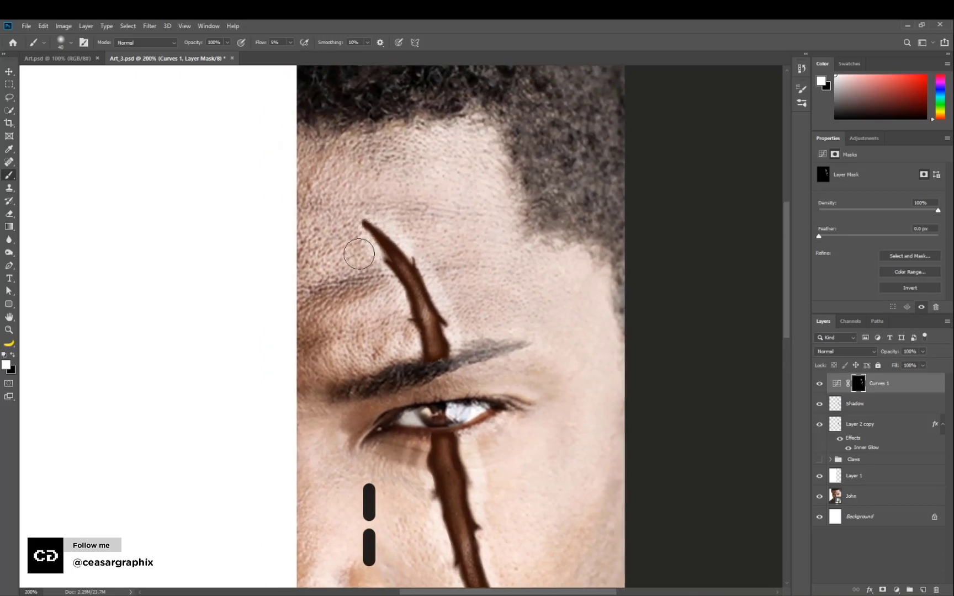
pyautogui.press('[')
pyautogui.press('[')
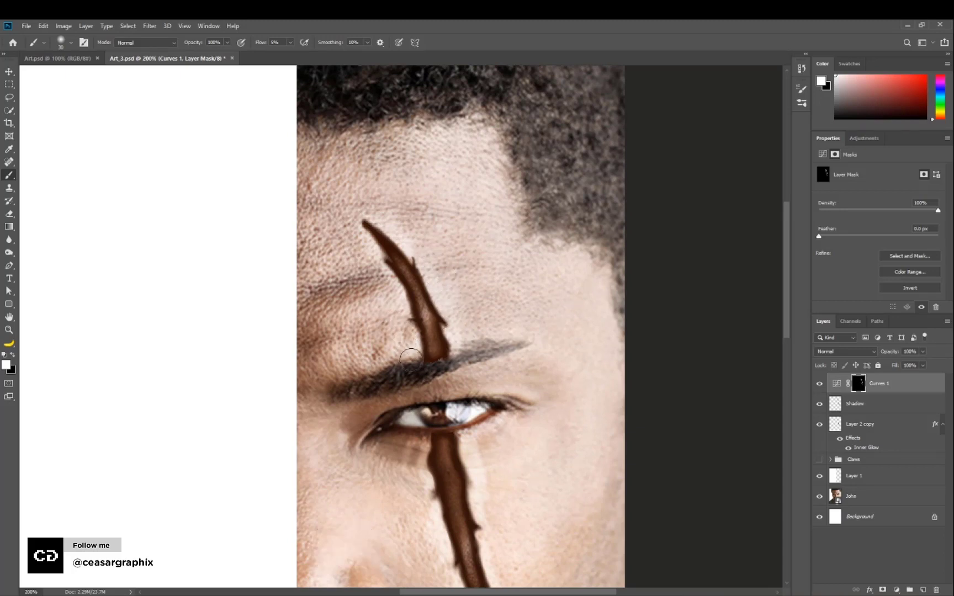
pyautogui.scroll(-2, 510, 478)
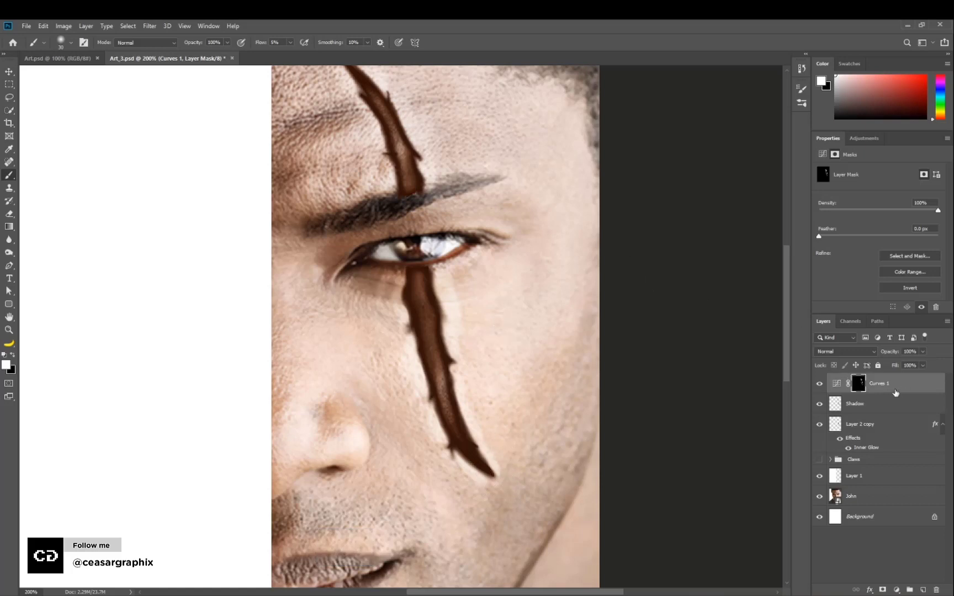
# Add a second Curves adjustment layer above Curves 1, raise its RGB curve strongly and invert its mask to black
pyautogui.click(896, 386)
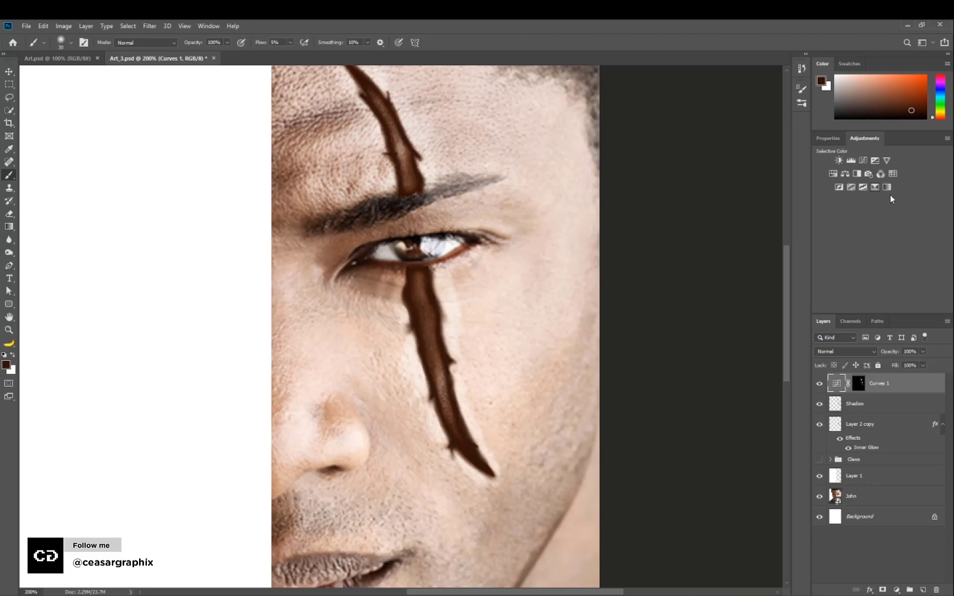
pyautogui.click(864, 160)
pyautogui.moveTo(890, 215); pyautogui.dragTo(886, 208)
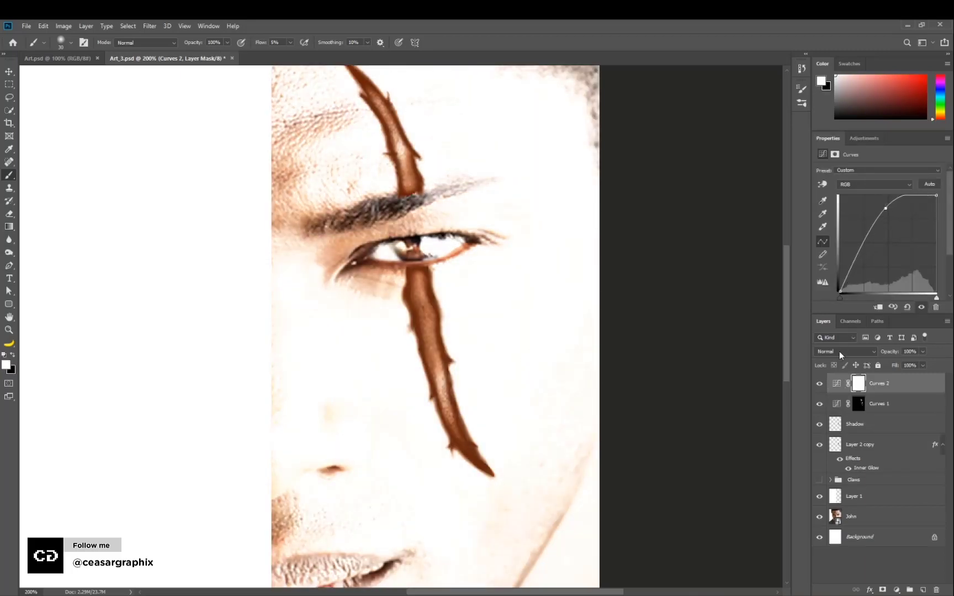
pyautogui.click(859, 385)
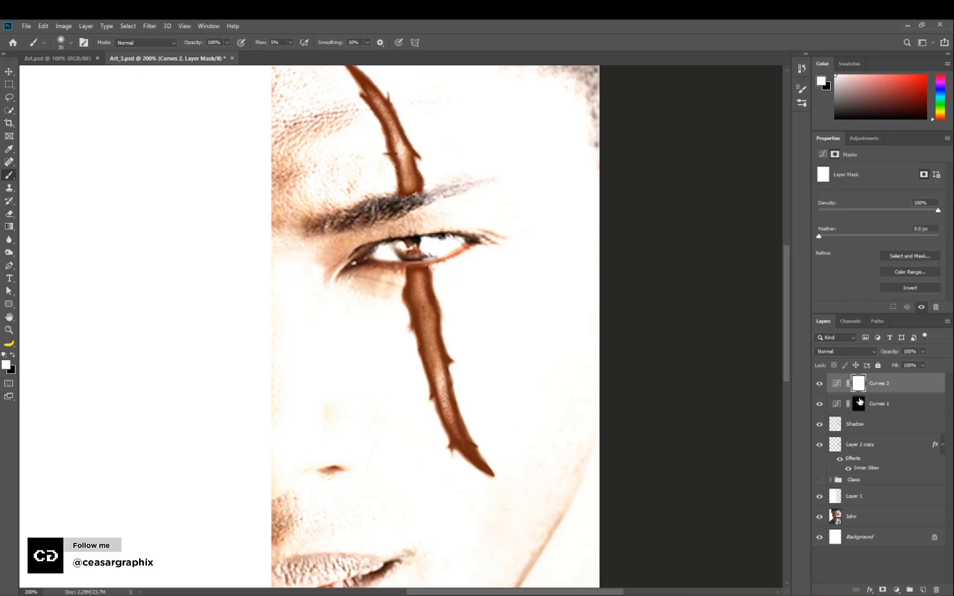
pyautogui.hotkey('ctrl', 'i')
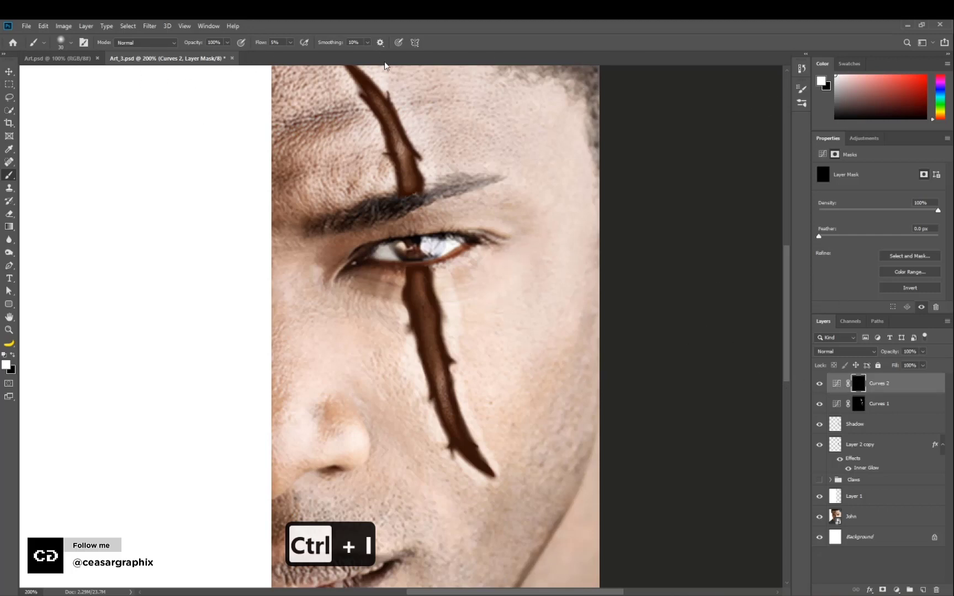
# Turn on Shape Dynamics for the brush with the size jitter control set to Pen Pressure
pyautogui.press('F5')
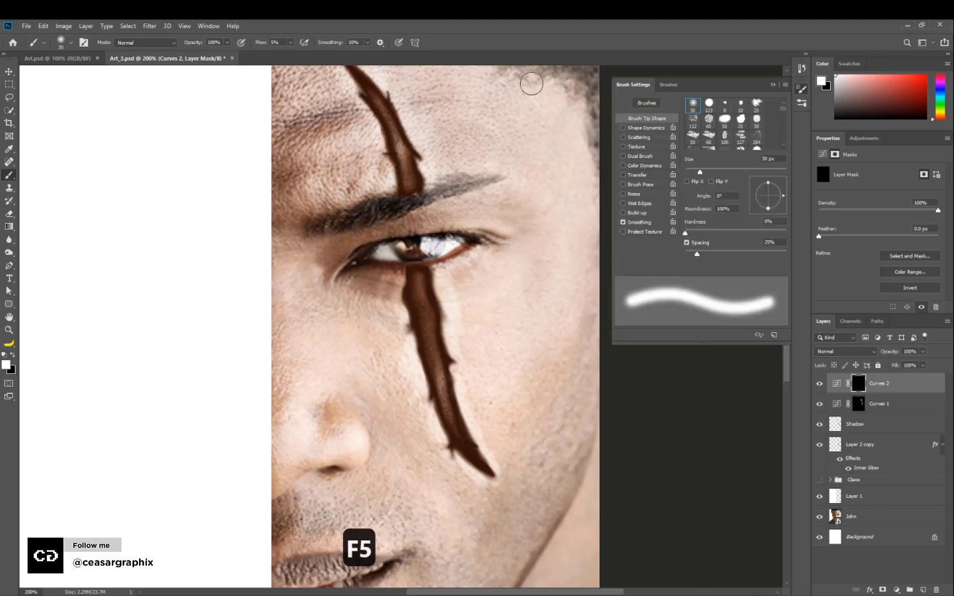
pyautogui.click(623, 128)
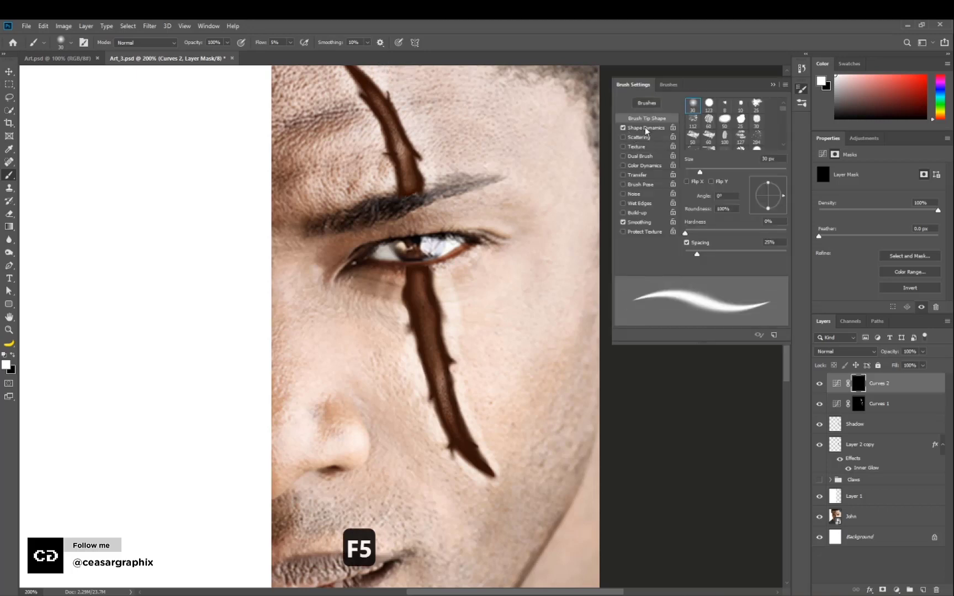
pyautogui.click(645, 127)
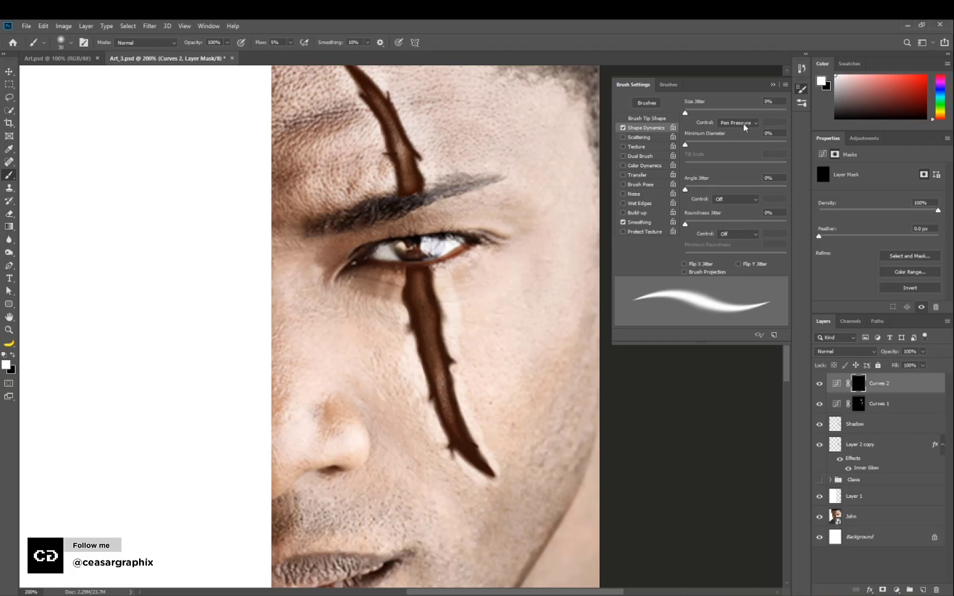
pyautogui.click(743, 123)
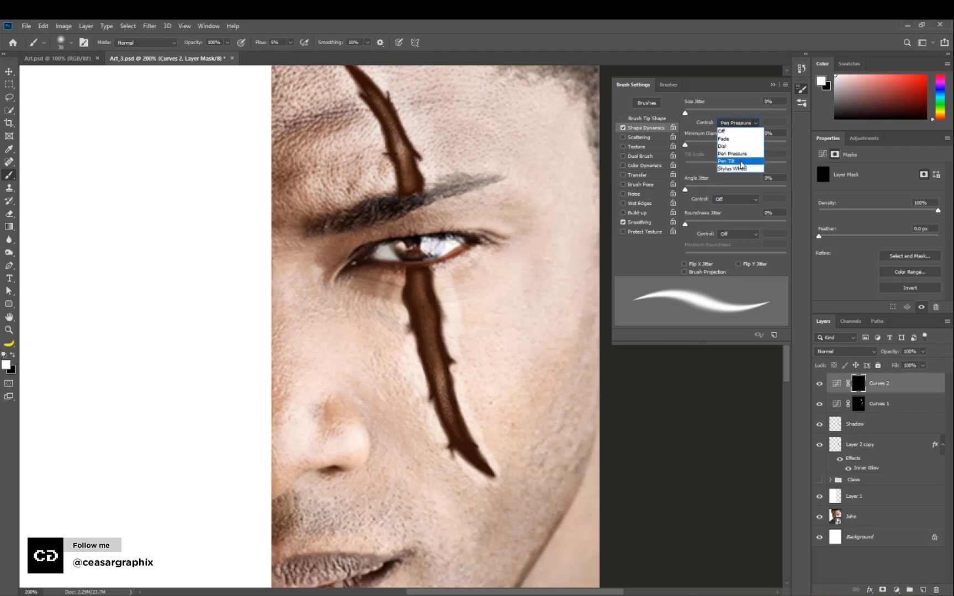
pyautogui.click(743, 155)
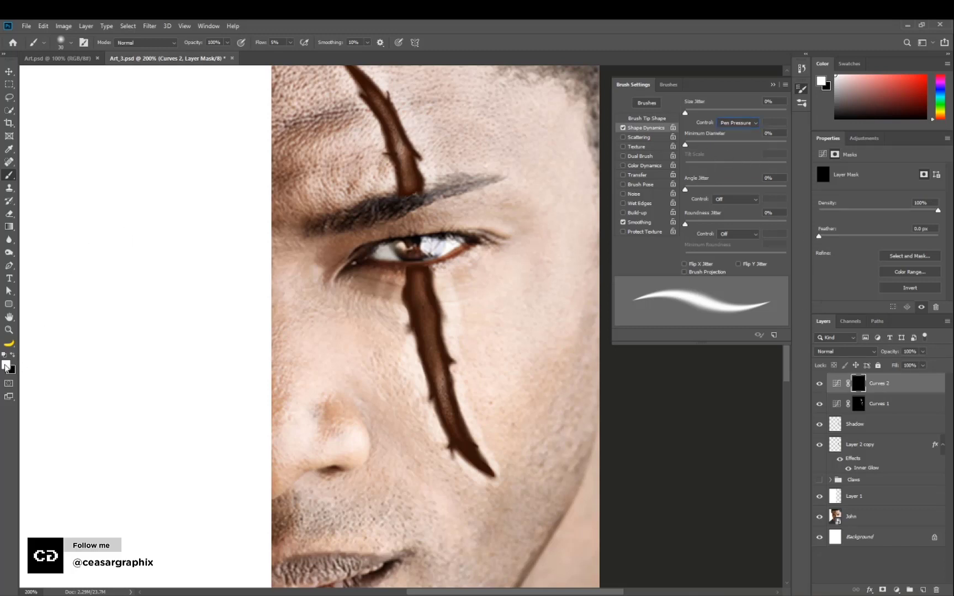
pyautogui.click(772, 84)
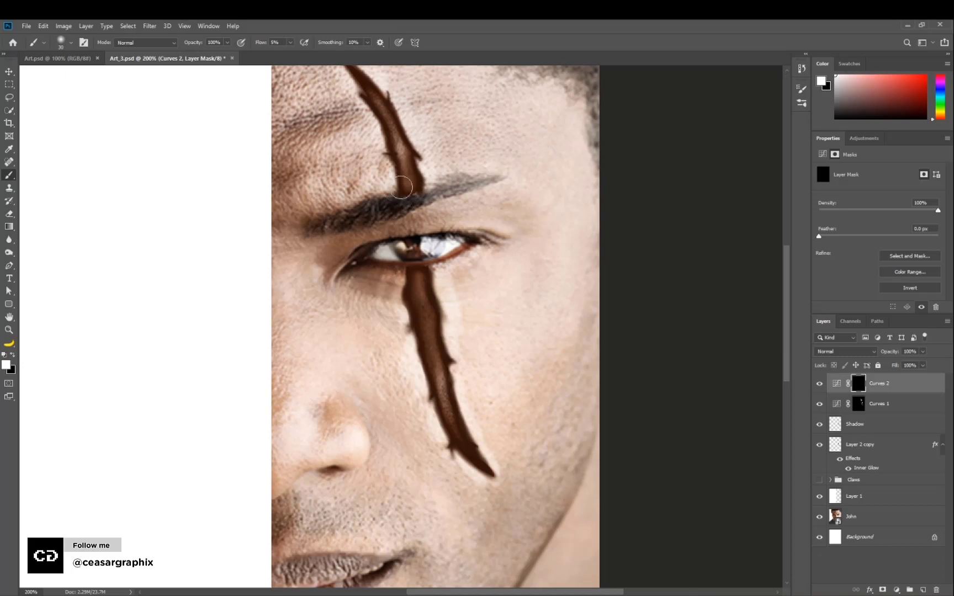
# Shrink the brush to about 7 px and set its smoothing to 54%
pyautogui.moveTo(399, 159); pyautogui.dragTo(410, 217)
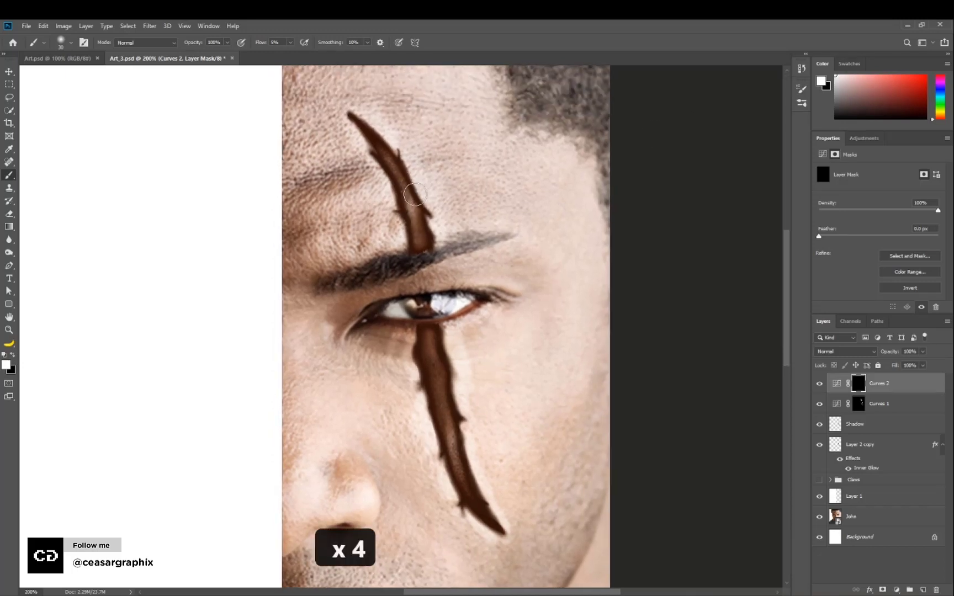
pyautogui.press('[')
pyautogui.press('[')
pyautogui.press('[')
pyautogui.press('[')
pyautogui.press('[')
pyautogui.press('[')
pyautogui.press('[')
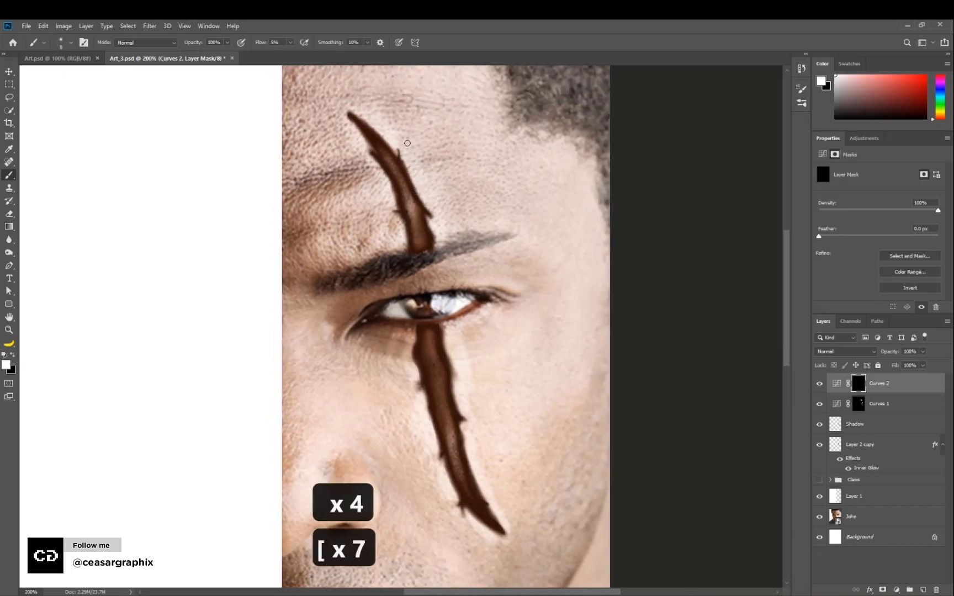
pyautogui.press('[')
pyautogui.click(367, 42)
pyautogui.moveTo(370, 52); pyautogui.dragTo(389, 53)
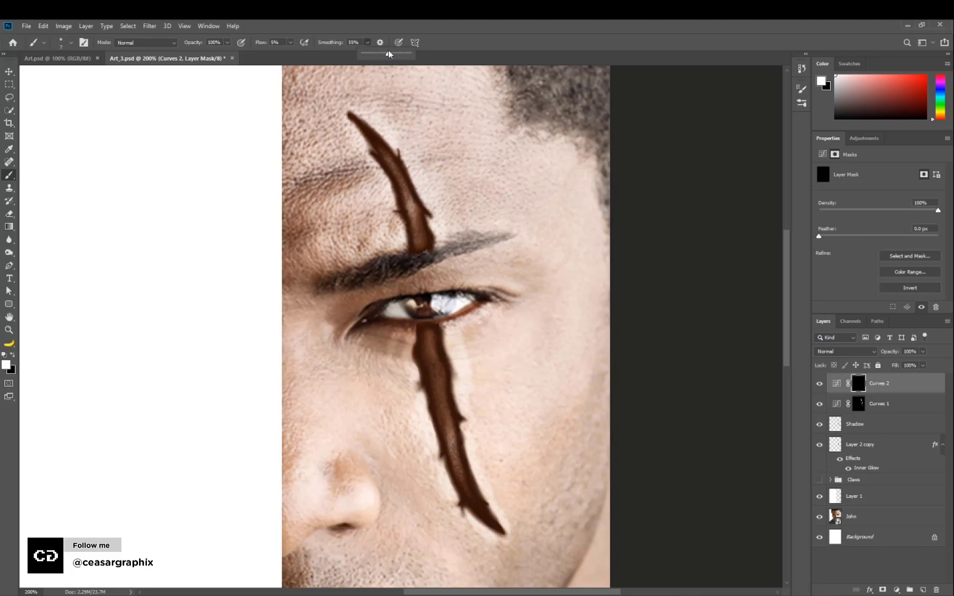
pyautogui.moveTo(388, 51); pyautogui.dragTo(387, 52)
# Set the brush flow to 46% and paint a fine highlight along the upper edge of the forehead scar on the Curves 2 mask
pyautogui.click(290, 43)
pyautogui.moveTo(331, 53)
pyautogui.mouseDown()
pyautogui.moveTo(339, 54)
pyautogui.moveTo(309, 56)
pyautogui.mouseUp()
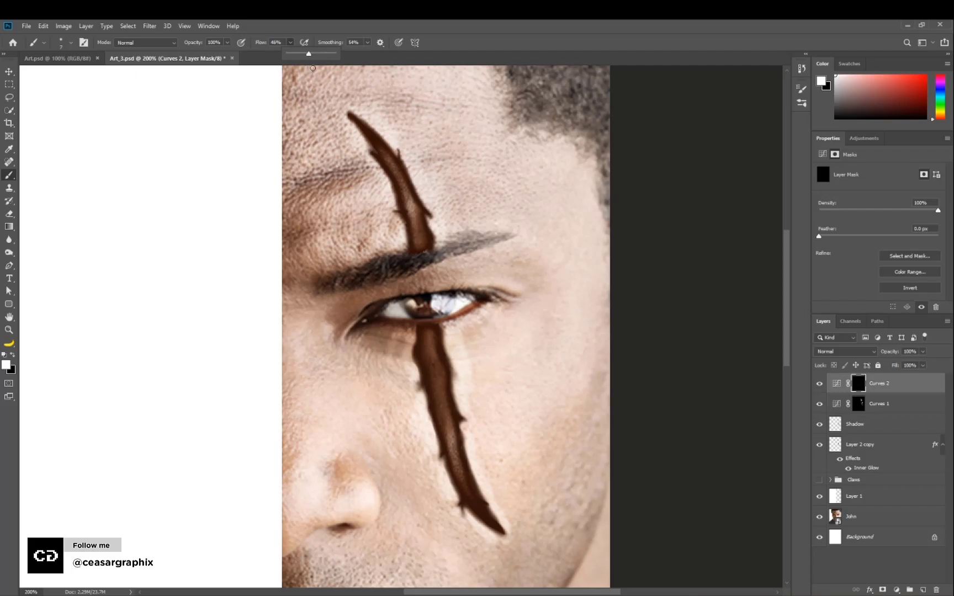
pyautogui.click(376, 130)
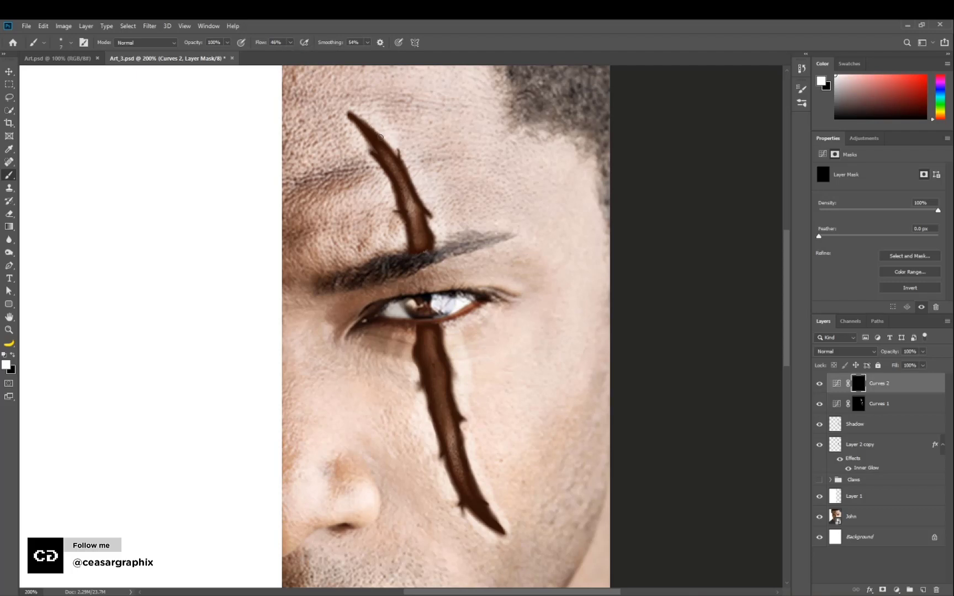
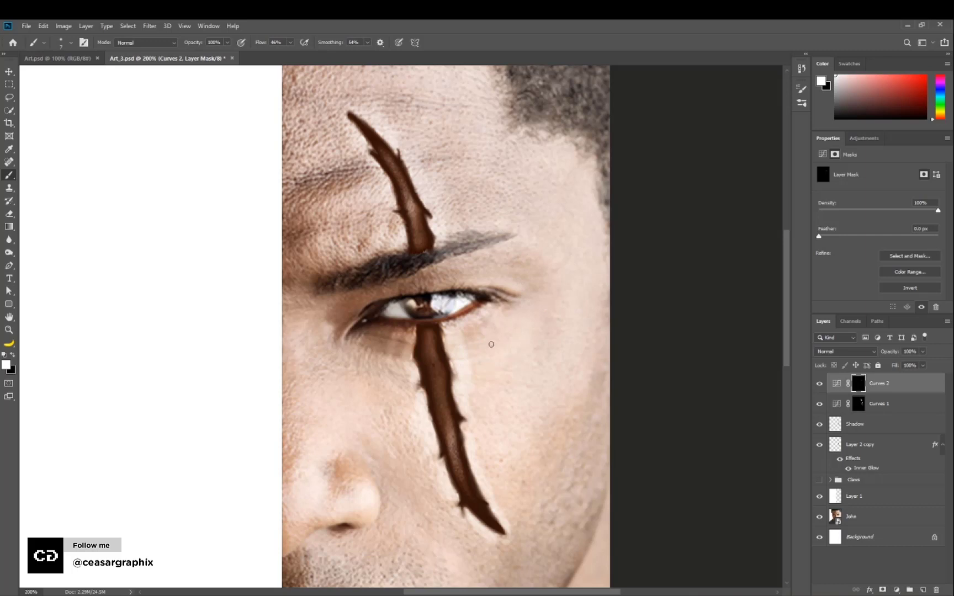
# Rename the Curves 2 adjustment layer as Highlight_2
pyautogui.click(892, 391)
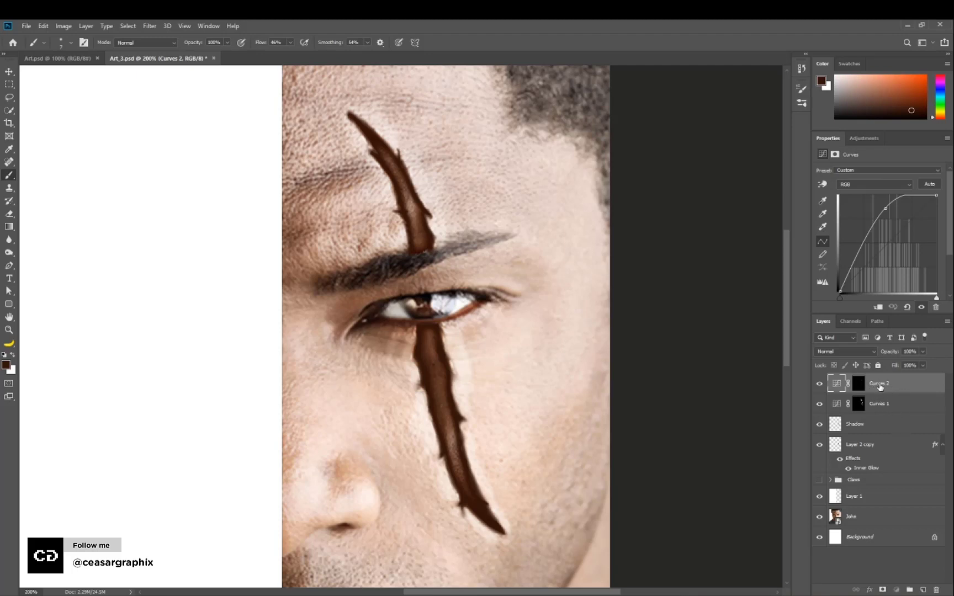
pyautogui.doubleClick(879, 385)
pyautogui.write('Shadow')
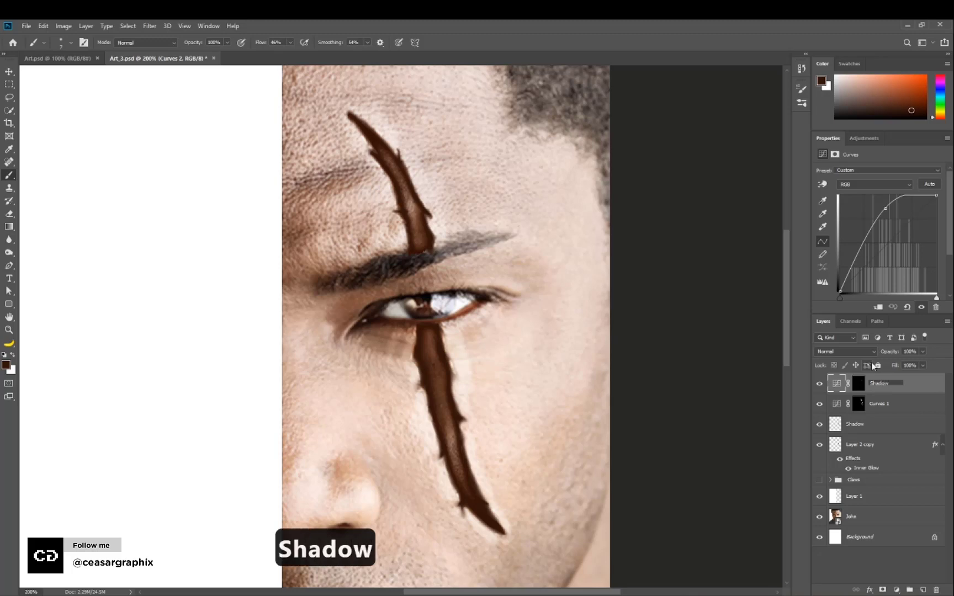
pyautogui.write(' 2')
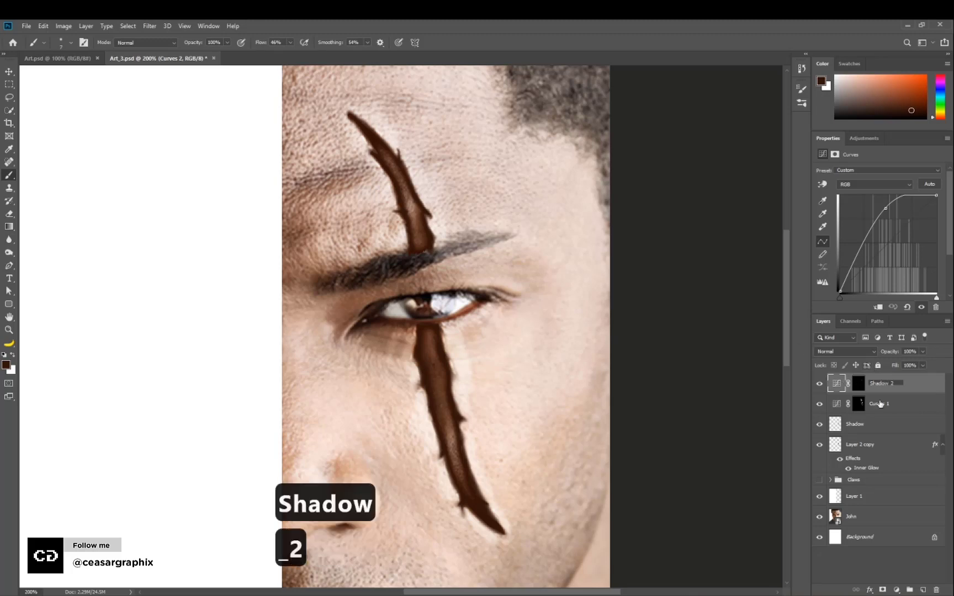
pyautogui.moveTo(896, 383); pyautogui.dragTo(847, 382)
pyautogui.write('High')
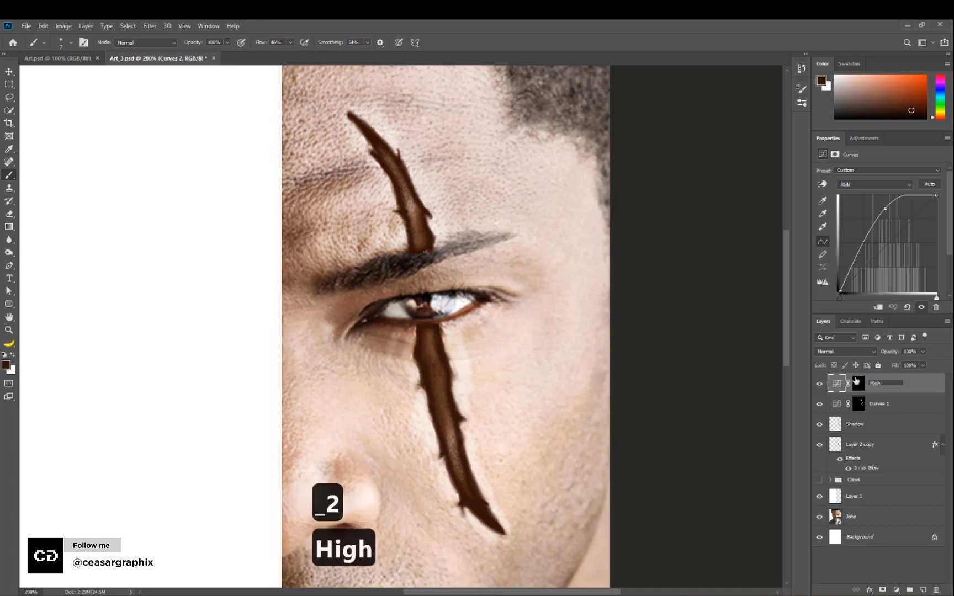
pyautogui.write('light')
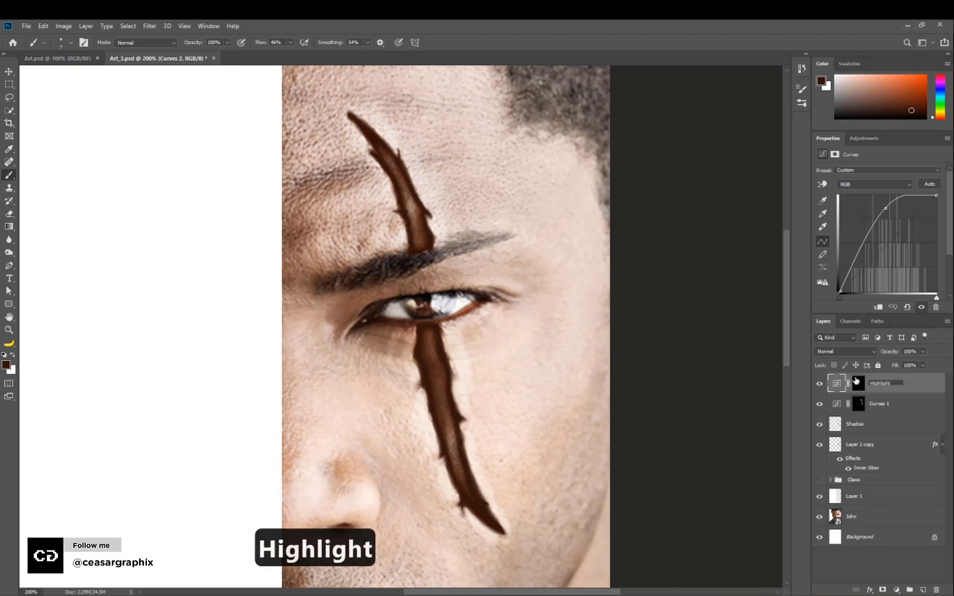
pyautogui.write(' 2')
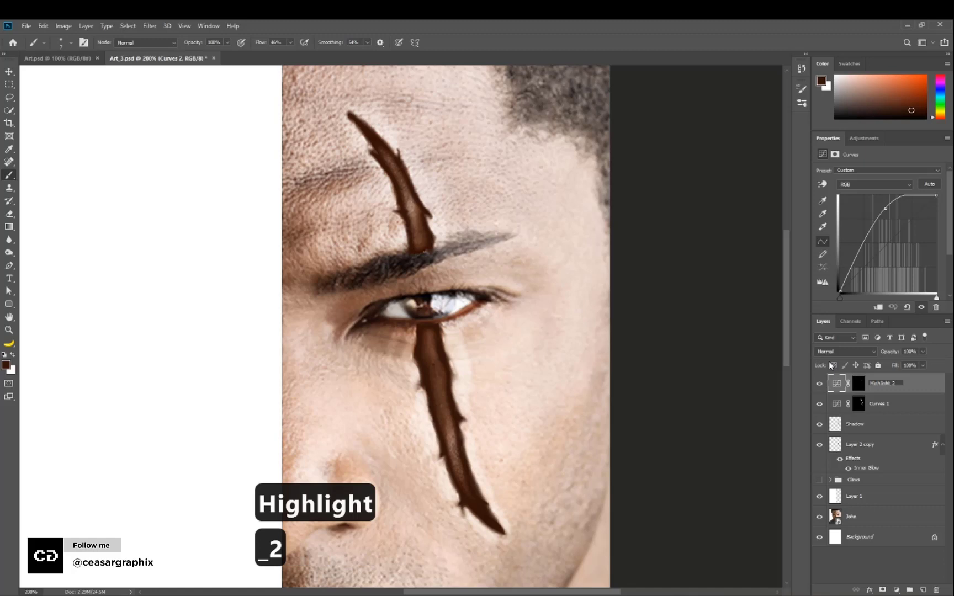
# Rename the Curves 1 adjustment layer as Highligh_1
pyautogui.doubleClick(882, 407)
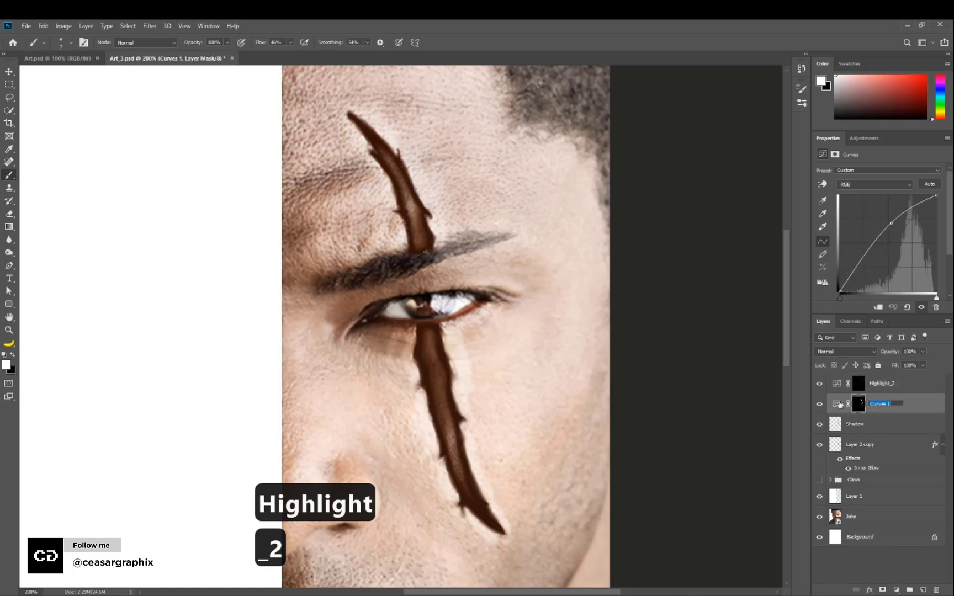
pyautogui.write('Hi')
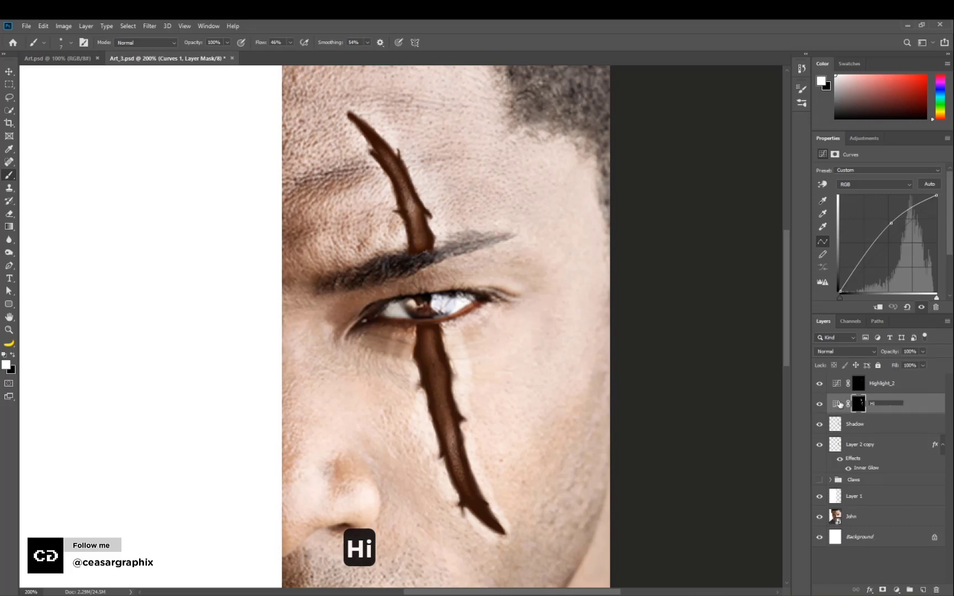
pyautogui.write('gh')
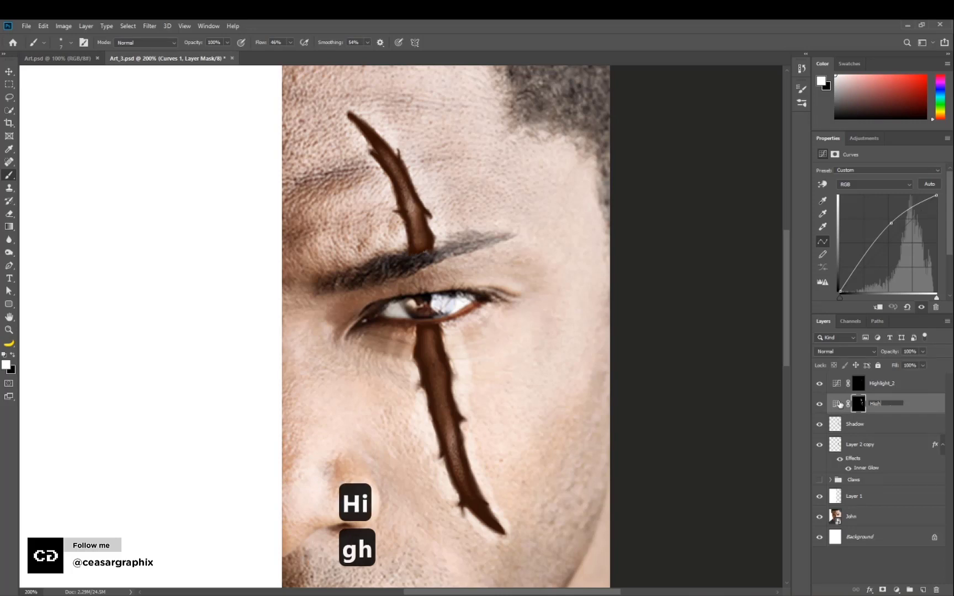
pyautogui.write('light')
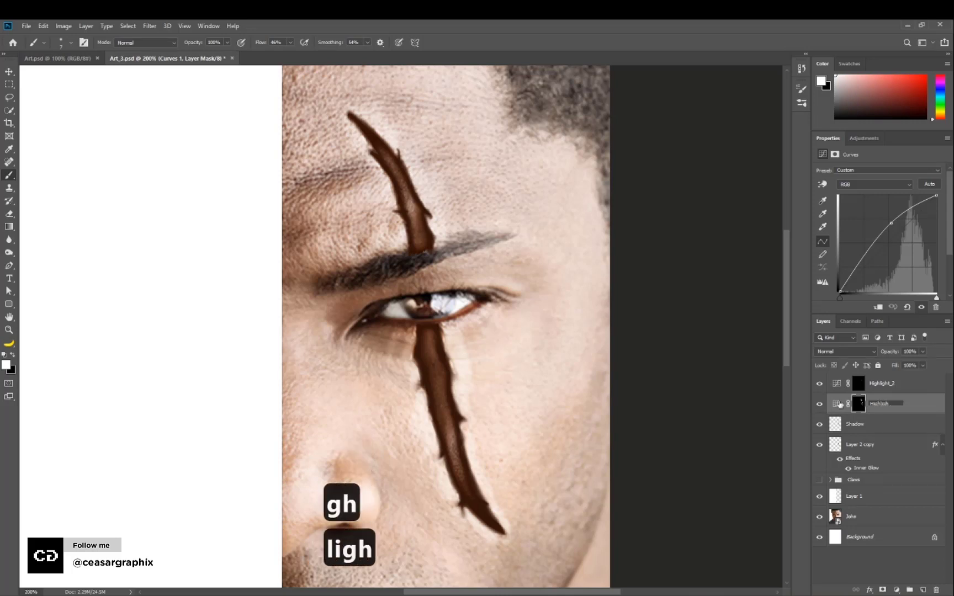
pyautogui.write('_1')
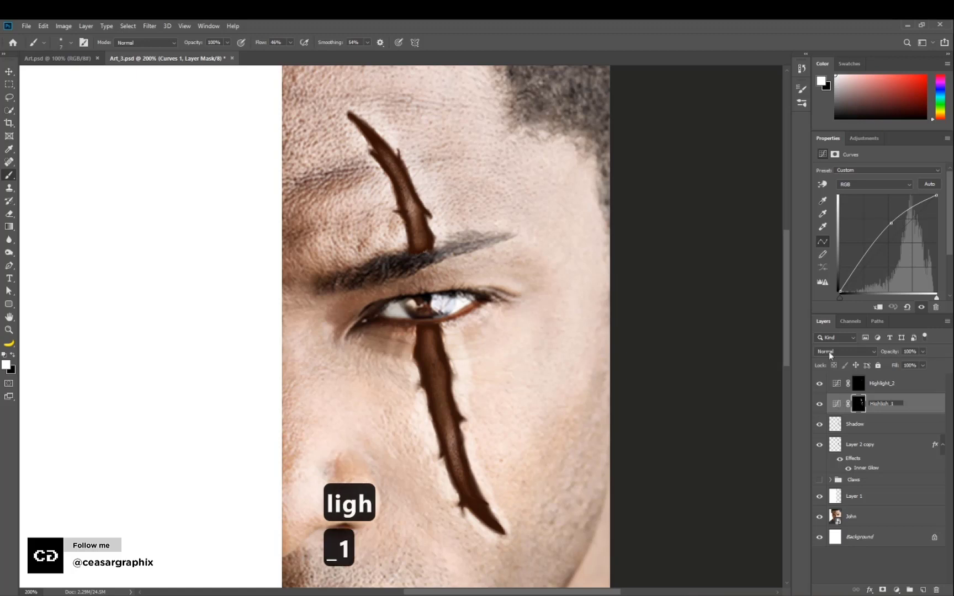
# Add a Curves adjustment layer above Highlight_2 and bend its RGB curve downward to darken the image strongly
pyautogui.click(892, 382)
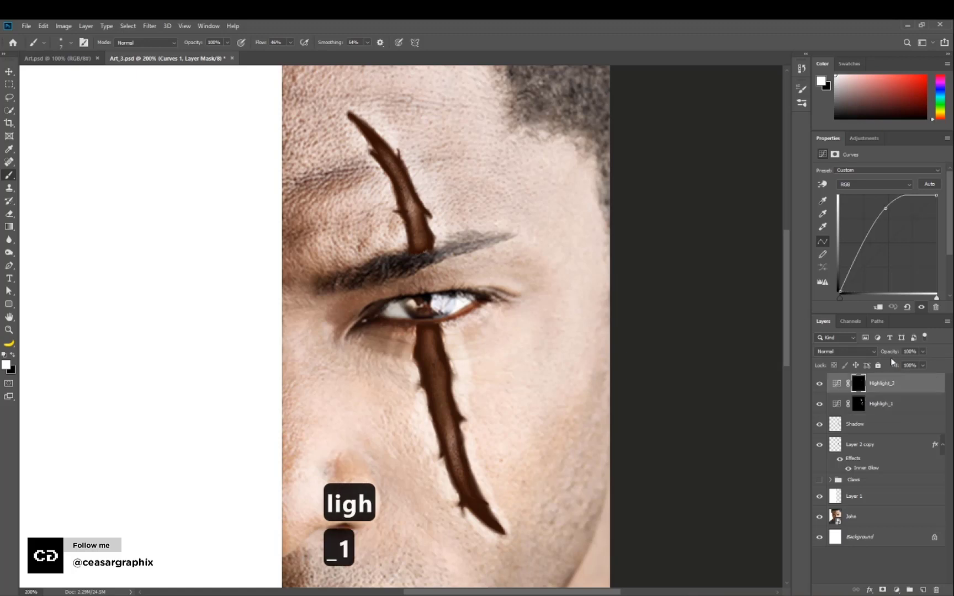
pyautogui.click(864, 139)
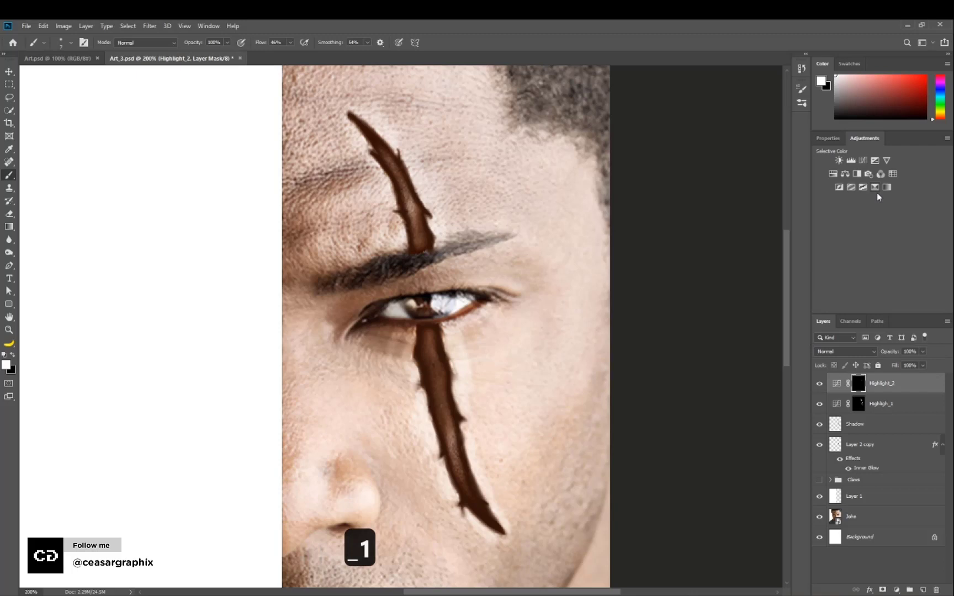
pyautogui.click(864, 161)
pyautogui.moveTo(910, 222); pyautogui.dragTo(912, 252)
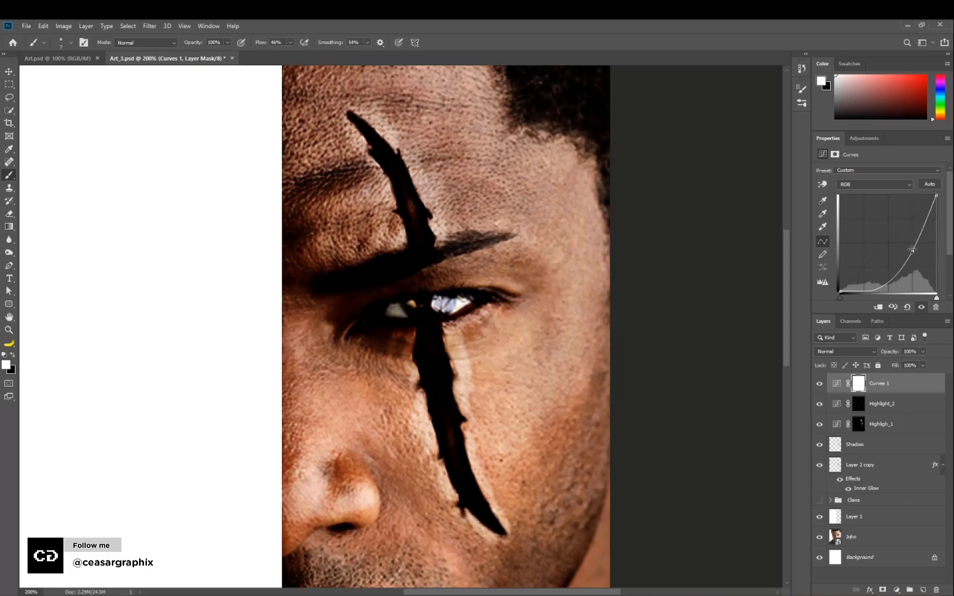
# Rename the new darkening Curves layer as Midtone and invert its layer mask to black
pyautogui.doubleClick(879, 384)
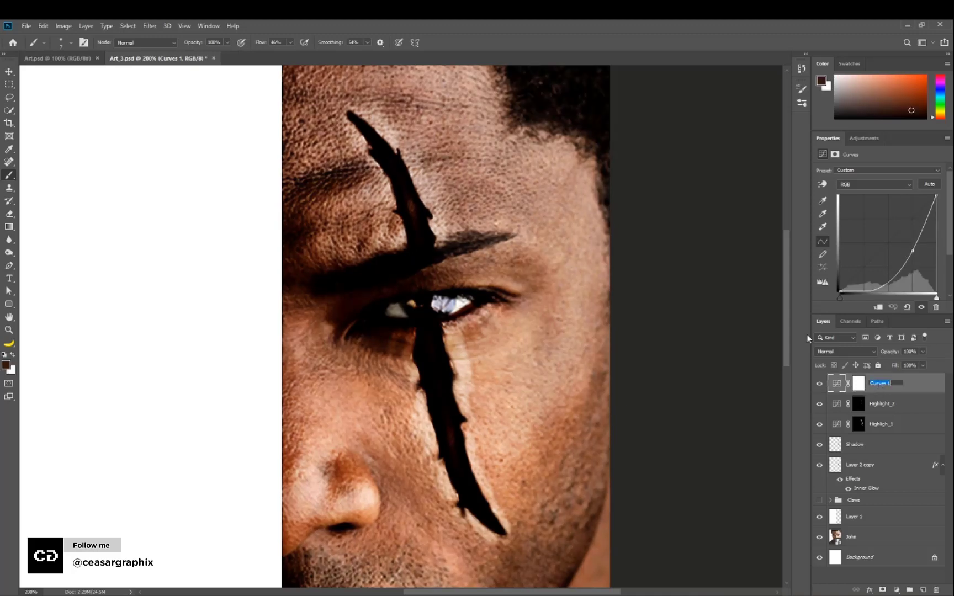
pyautogui.write('Mid')
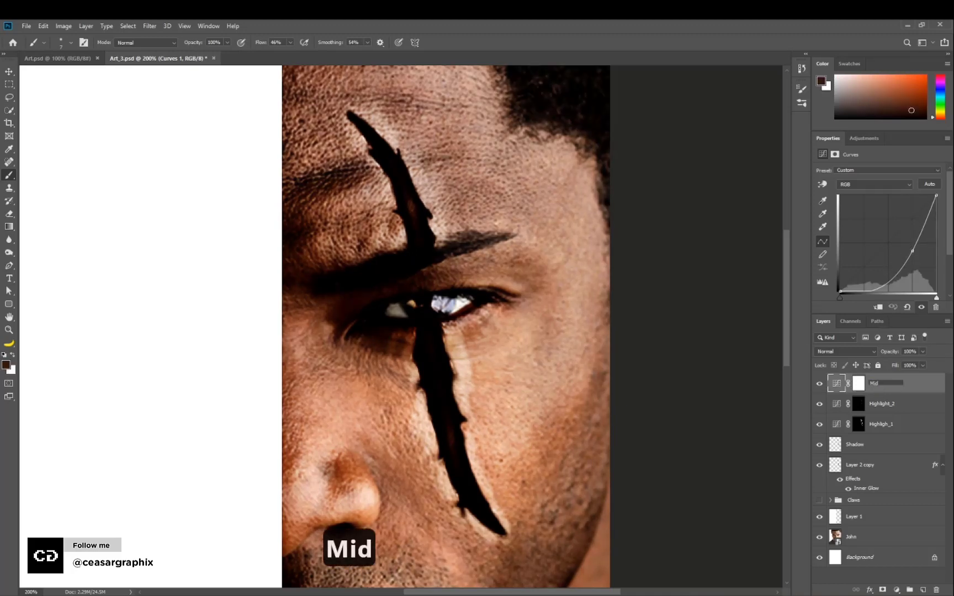
pyautogui.write('tone')
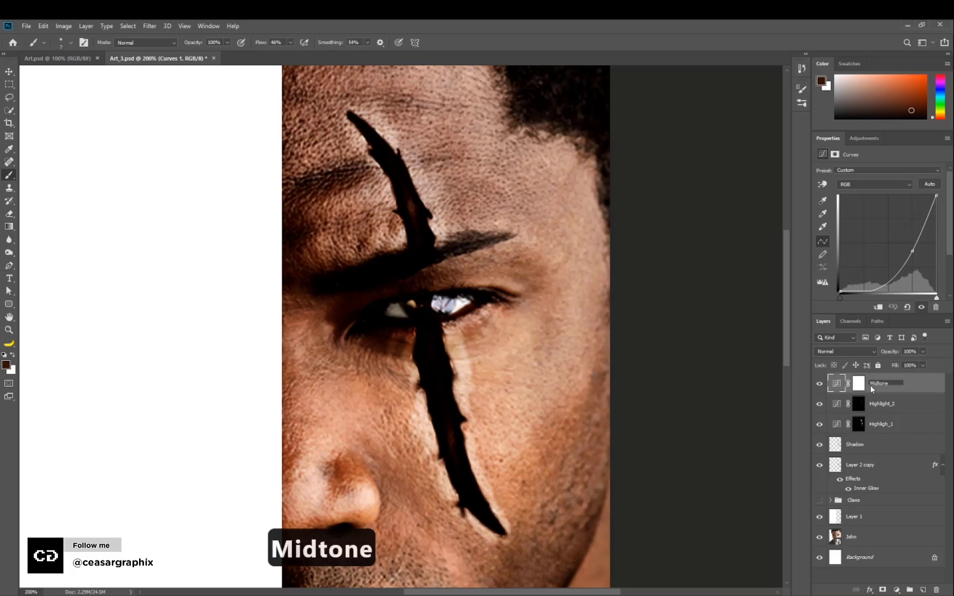
pyautogui.click(858, 384)
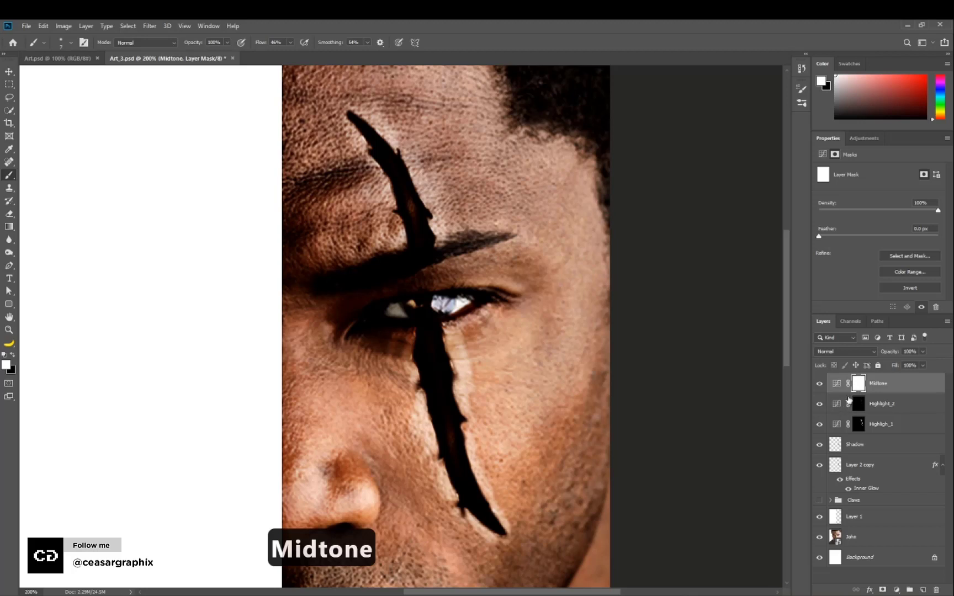
pyautogui.hotkey('ctrl', 'i')
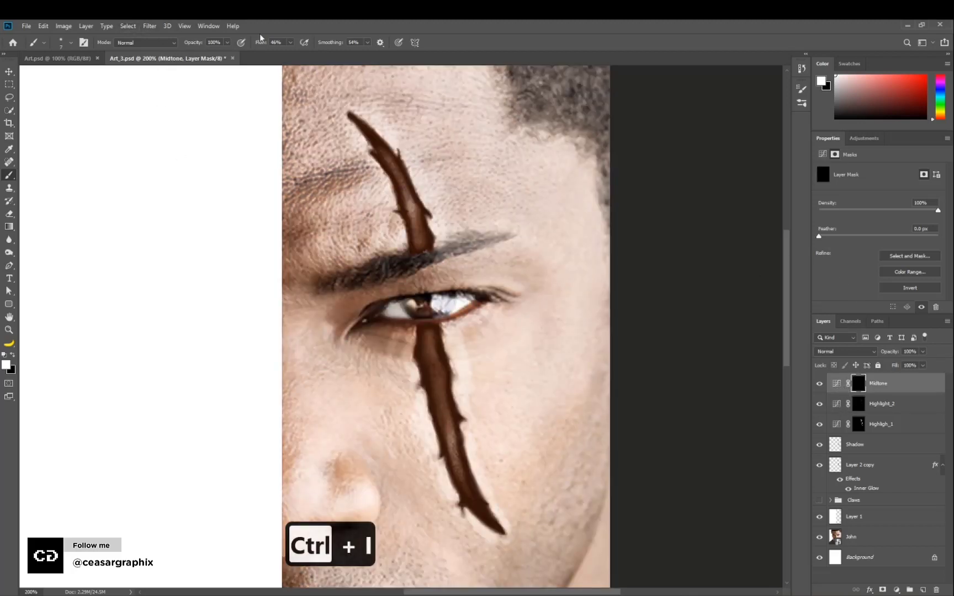
# Turn off Shape Dynamics for the soft round brush and lower its flow to 12%
pyautogui.press('F5')
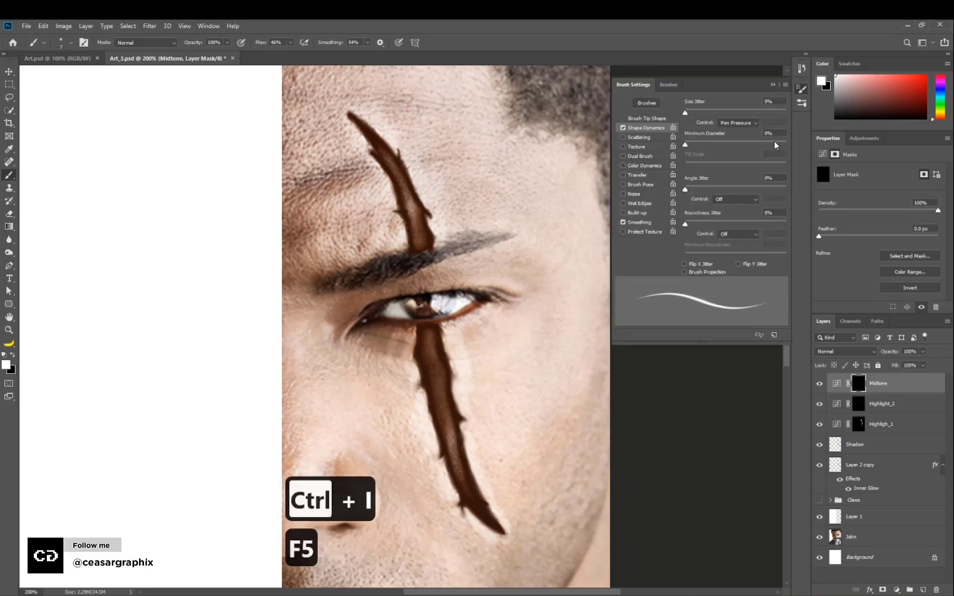
pyautogui.click(623, 128)
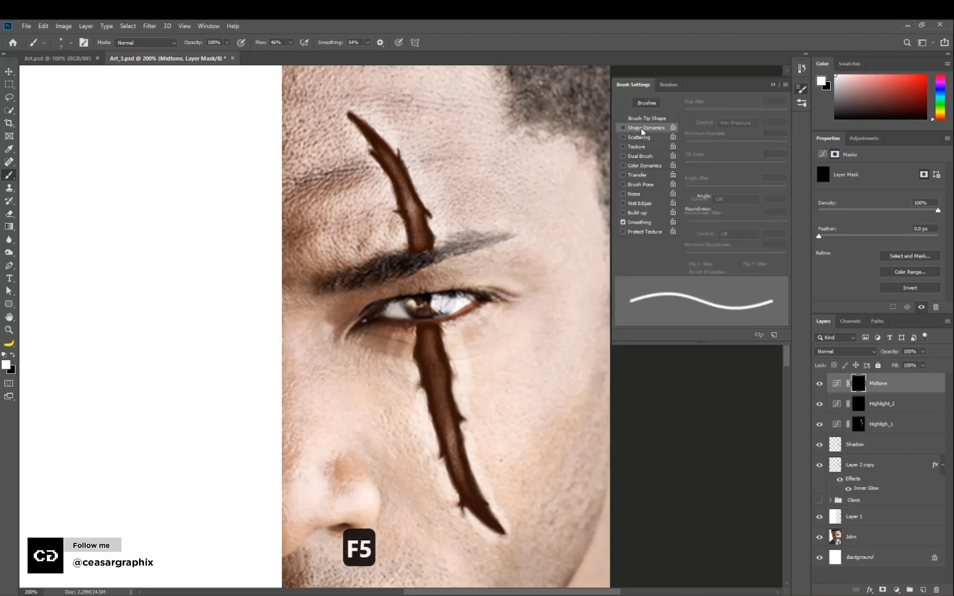
pyautogui.click(640, 118)
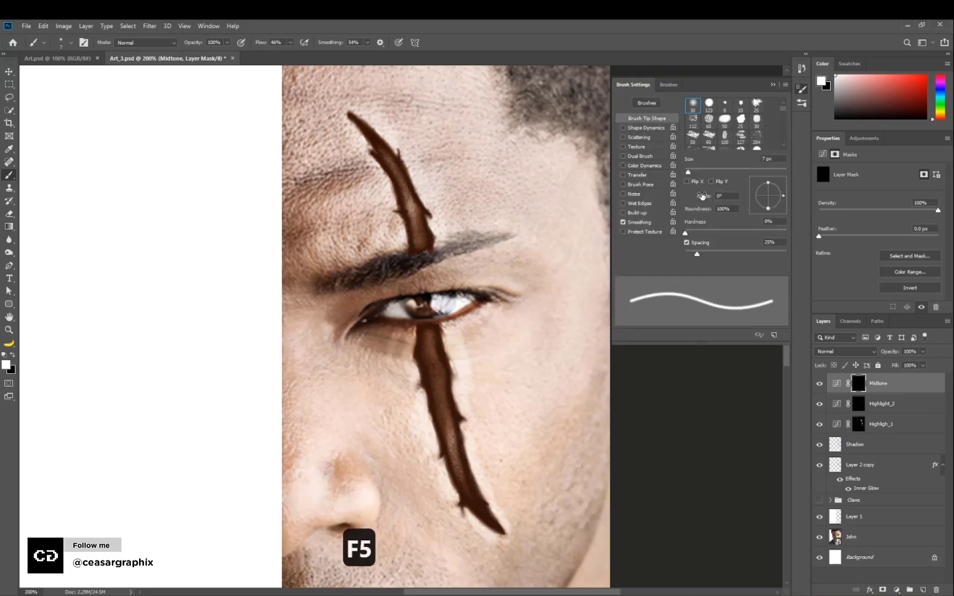
pyautogui.click(290, 42)
pyautogui.moveTo(283, 56); pyautogui.dragTo(276, 57)
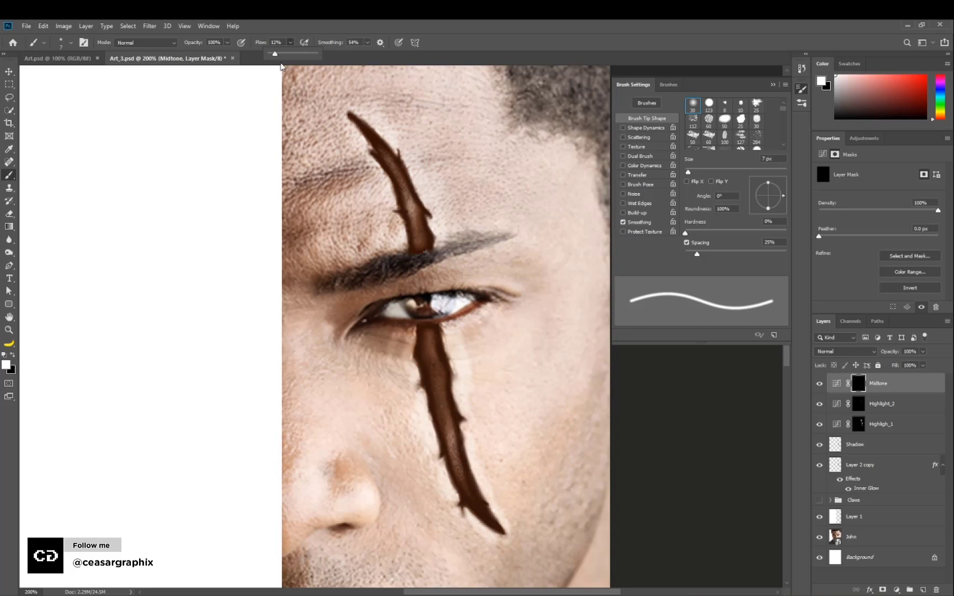
pyautogui.click(773, 85)
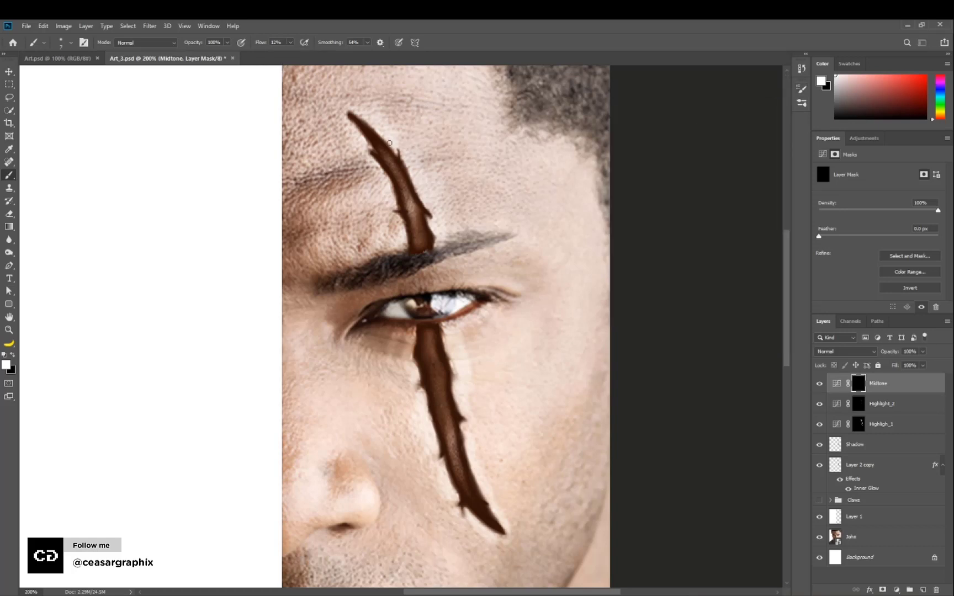
# Paint white on the Midtone mask along both sides of the forehead scar with a 15 px brush
pyautogui.press(']')
pyautogui.press(']')
pyautogui.press(']')
pyautogui.press(']')
pyautogui.press(']')
pyautogui.press(']')
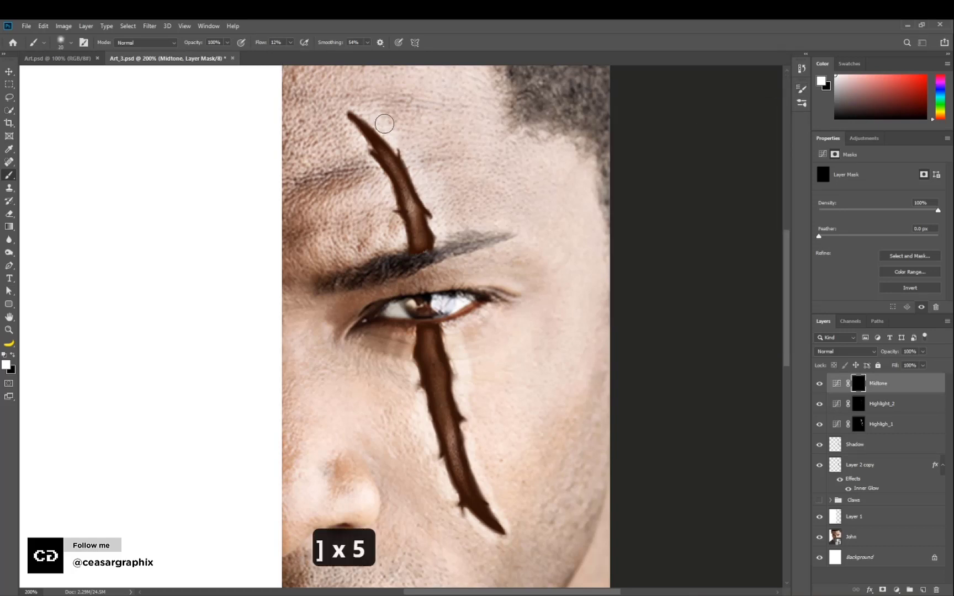
pyautogui.press('[')
pyautogui.press('[')
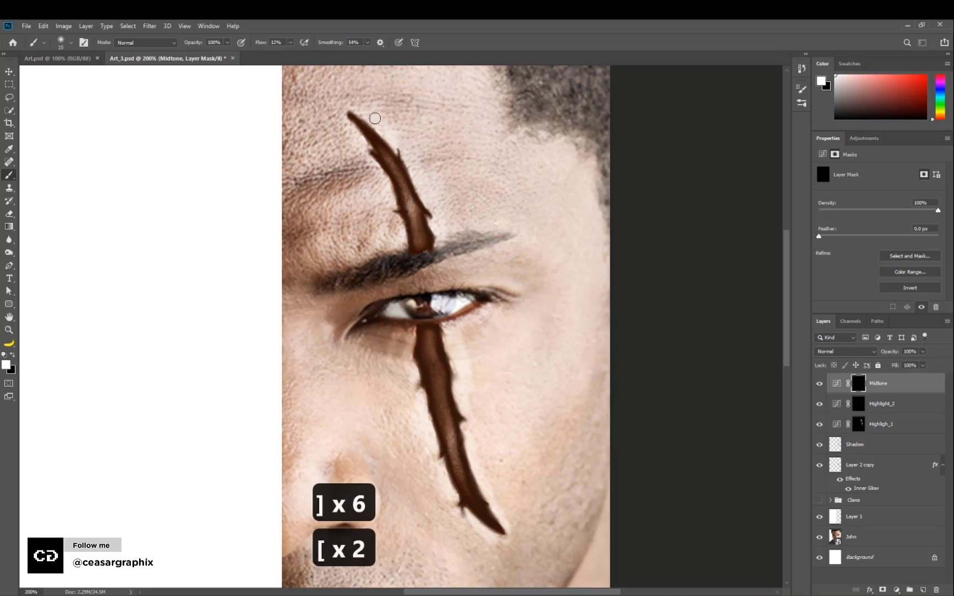
pyautogui.moveTo(382, 122)
pyautogui.mouseDown()
pyautogui.moveTo(420, 153)
pyautogui.moveTo(392, 131)
pyautogui.moveTo(415, 144)
pyautogui.moveTo(396, 135)
pyautogui.moveTo(446, 208)
pyautogui.mouseUp()
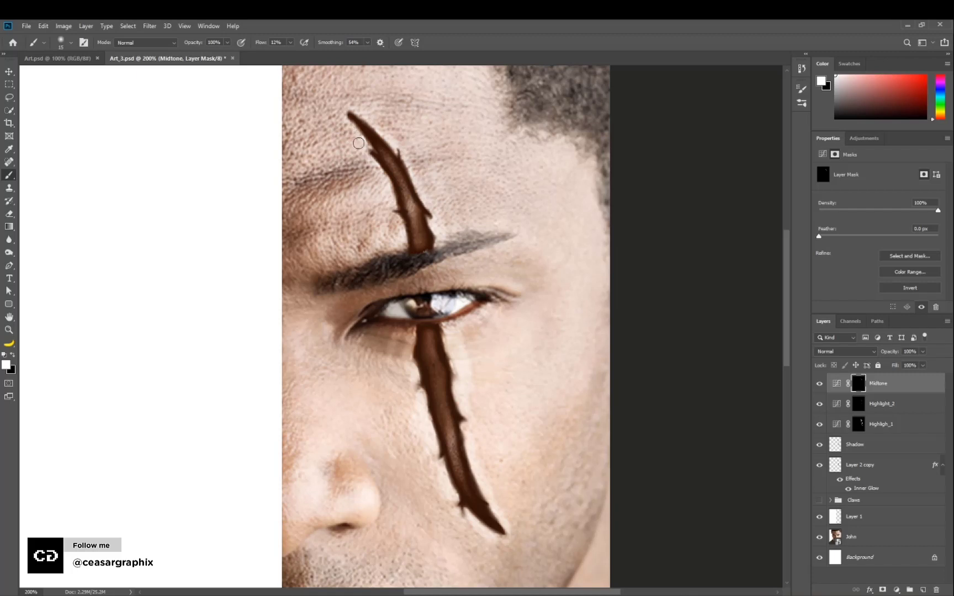
pyautogui.moveTo(369, 166); pyautogui.dragTo(399, 237)
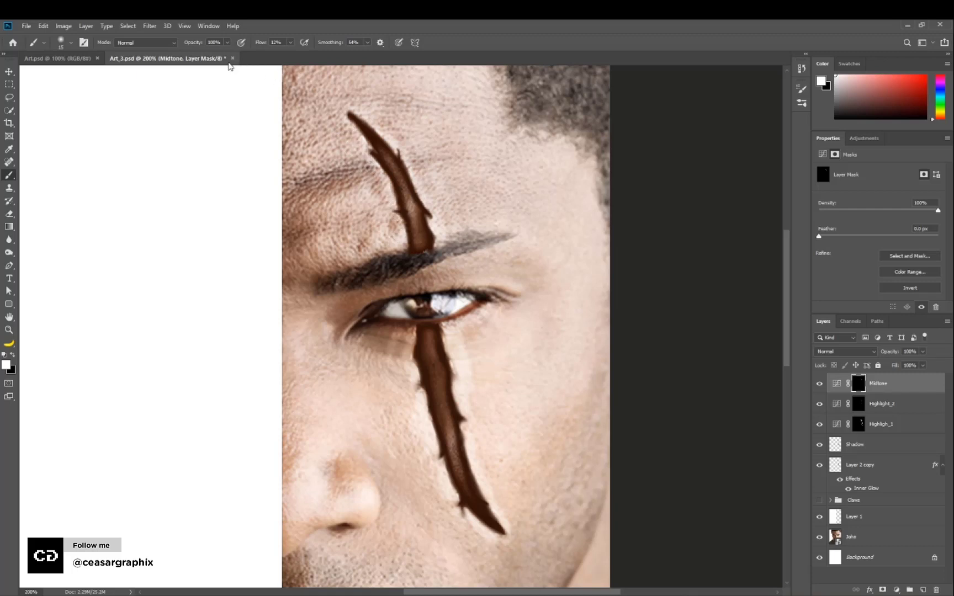
# Reduce the brush flow to 9% and paint more shading on the Midtone mask beside the scar just above the eyebrow
pyautogui.click(290, 43)
pyautogui.moveTo(289, 54); pyautogui.dragTo(287, 54)
pyautogui.moveTo(290, 56); pyautogui.dragTo(289, 57)
pyautogui.click(395, 229)
pyautogui.moveTo(383, 241)
pyautogui.mouseDown()
pyautogui.moveTo(386, 233)
pyautogui.moveTo(372, 230)
pyautogui.moveTo(386, 228)
pyautogui.moveTo(375, 237)
pyautogui.mouseUp()
pyautogui.moveTo(432, 200); pyautogui.dragTo(449, 232)
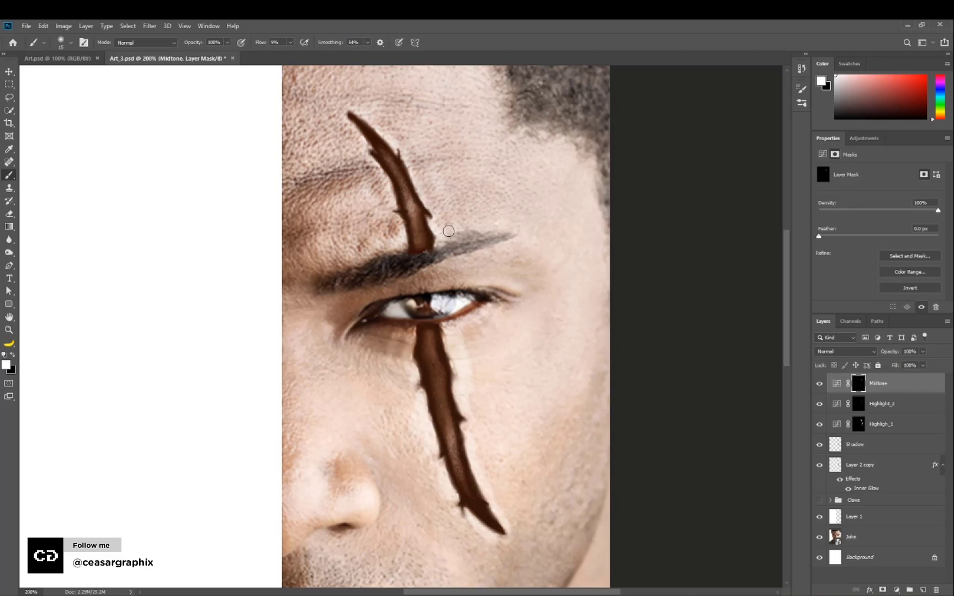
# Paint shading on the Midtone mask around the cheek scar with a 25 px brush, refining its lower tip and edges at 10 px
pyautogui.press(']')
pyautogui.press(']')
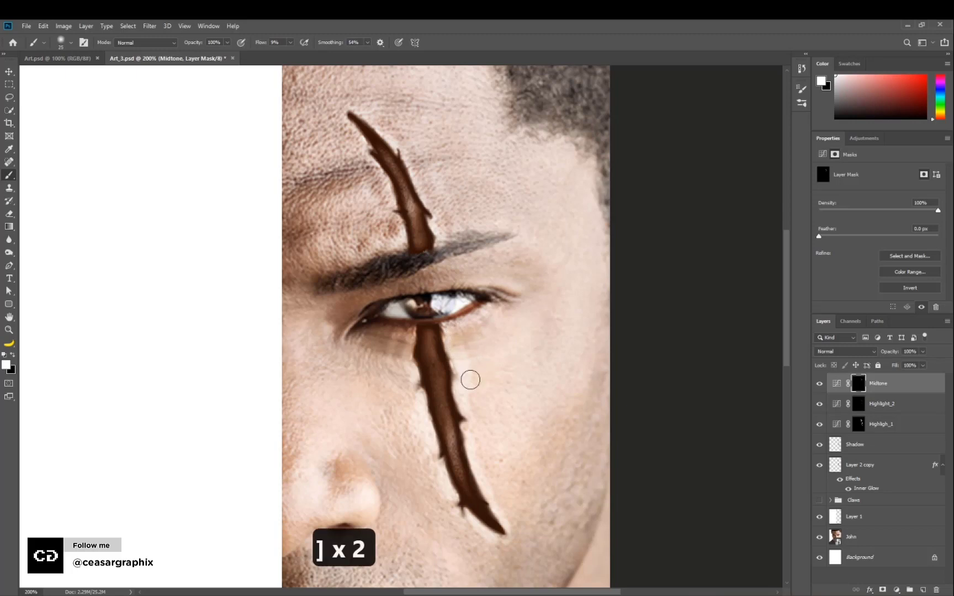
pyautogui.moveTo(471, 380); pyautogui.dragTo(498, 501)
pyautogui.moveTo(404, 351); pyautogui.dragTo(404, 368)
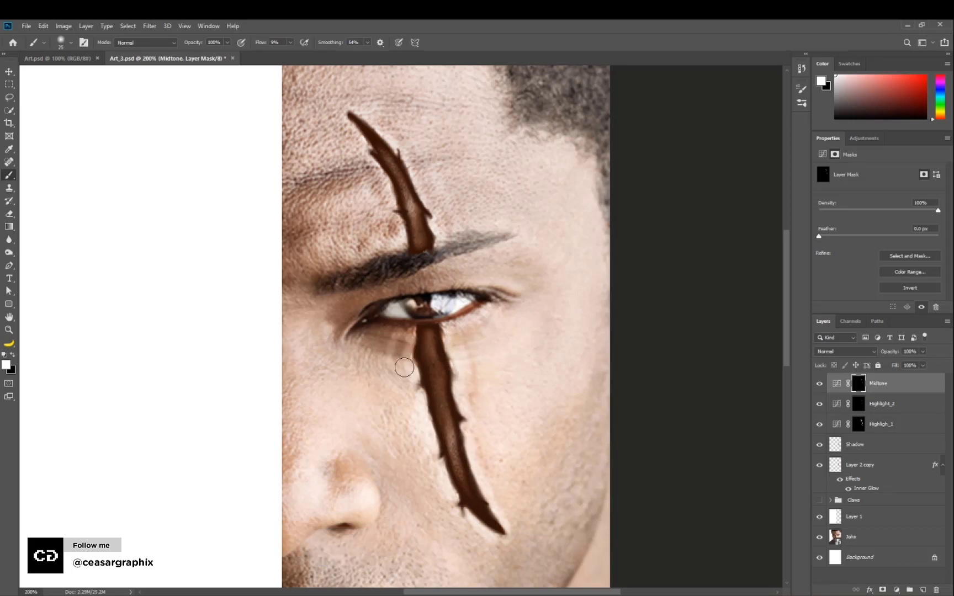
pyautogui.press('[')
pyautogui.press('[')
pyautogui.press('[')
pyautogui.moveTo(472, 520); pyautogui.dragTo(498, 540)
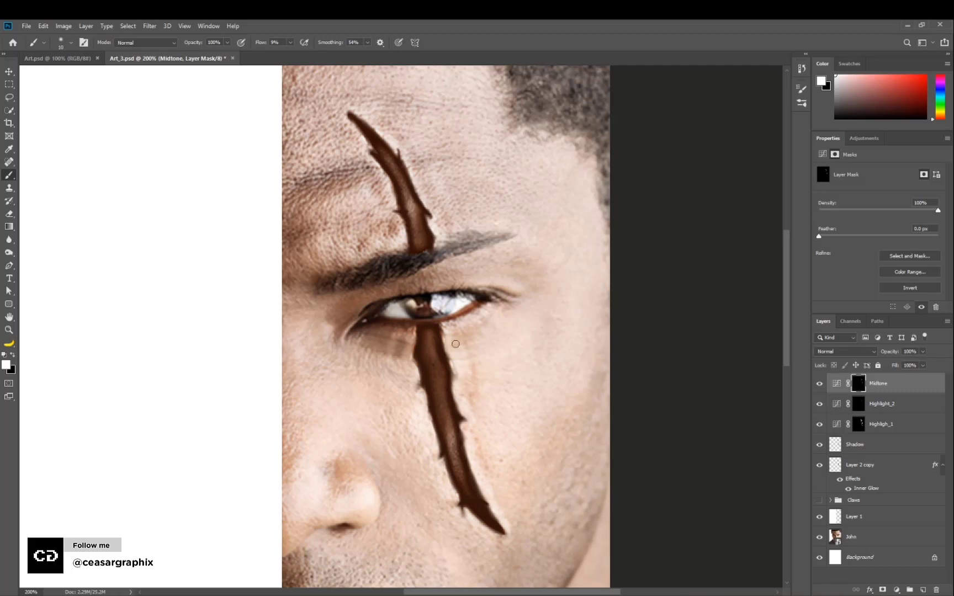
pyautogui.moveTo(410, 400); pyautogui.dragTo(413, 392)
# Group the Midtone, Highlight_2, Highligh_1 and Shadow layers together
pyautogui.keyDown('shift'); pyautogui.click(872, 449); pyautogui.keyUp('shift')
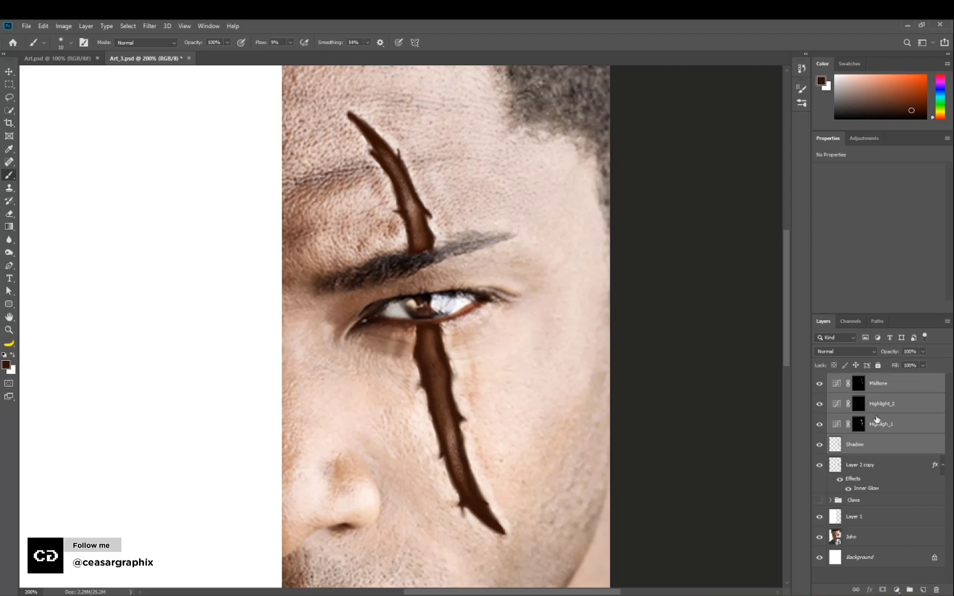
pyautogui.hotkey('ctrl', 'g')
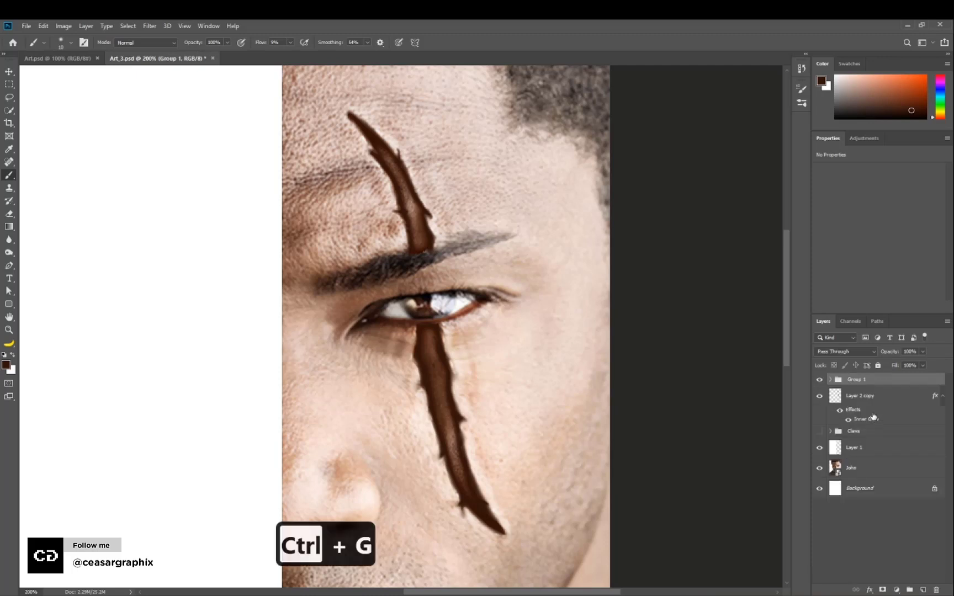
# Rename the new group of shading layers as Depth
pyautogui.doubleClick(858, 380)
pyautogui.write('Depth')
pyautogui.press('Return')
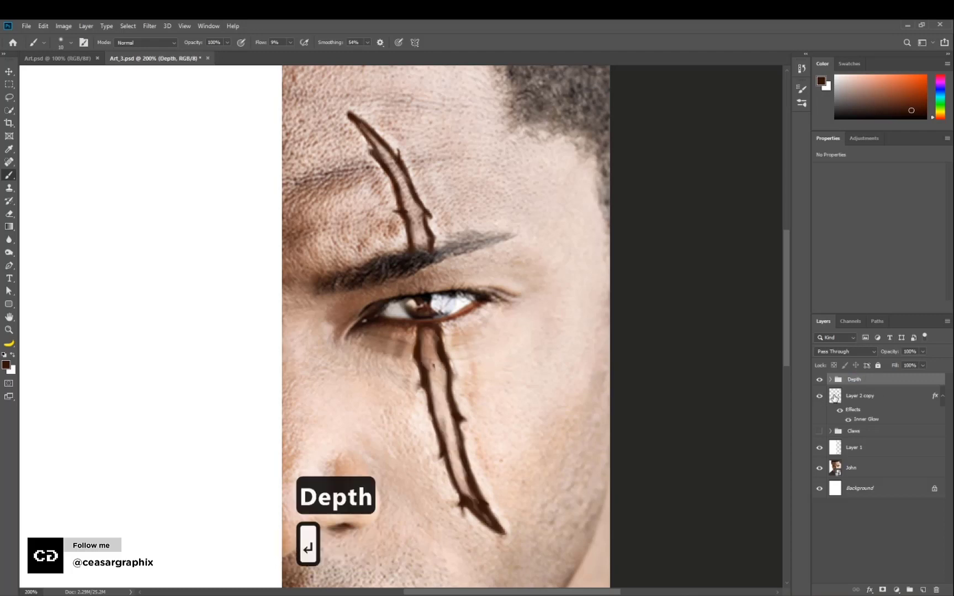
# Add a colorized Hue/Saturation adjustment above Layer 2 copy and clip it to that layer
pyautogui.click(855, 403)
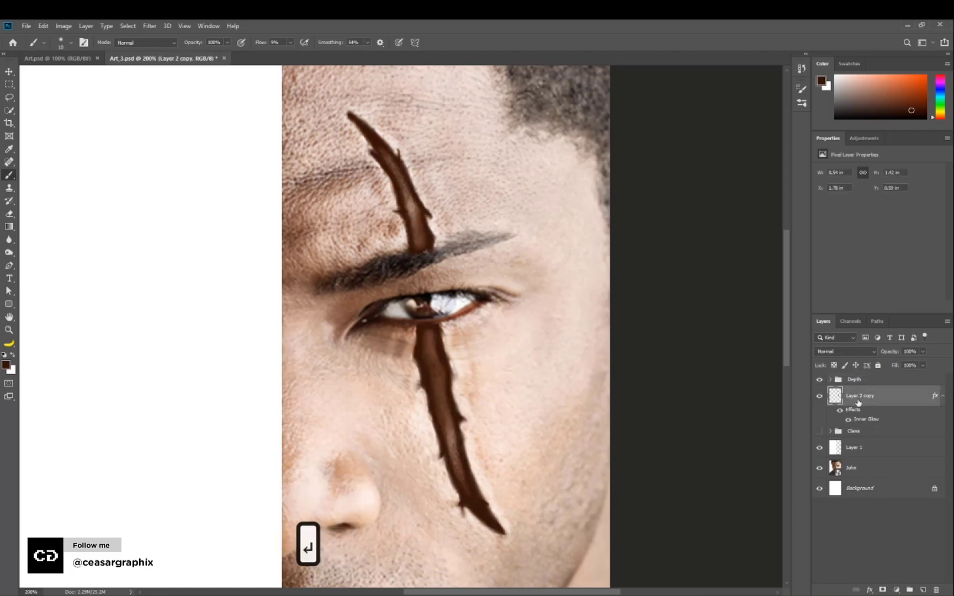
pyautogui.click(859, 138)
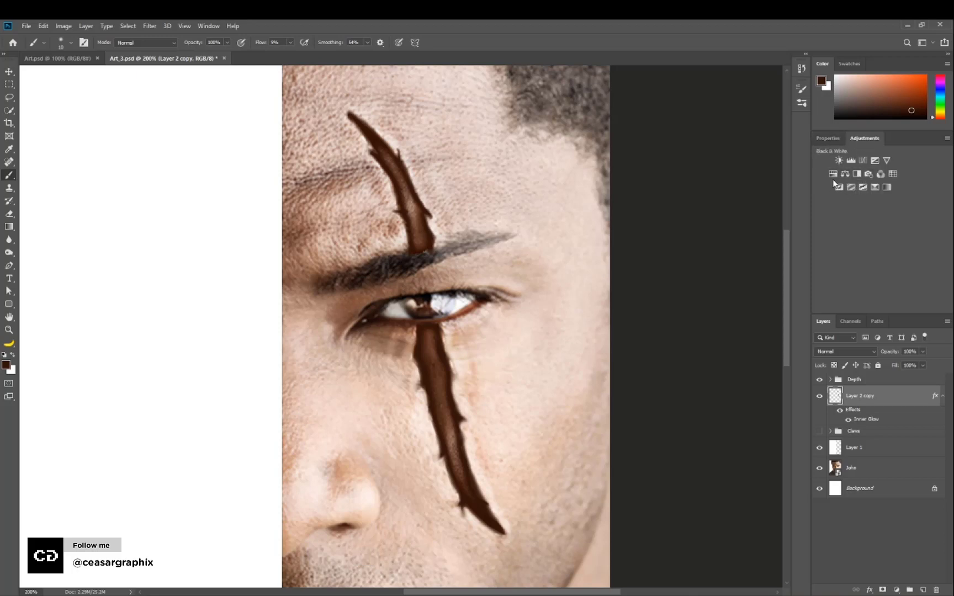
pyautogui.click(833, 174)
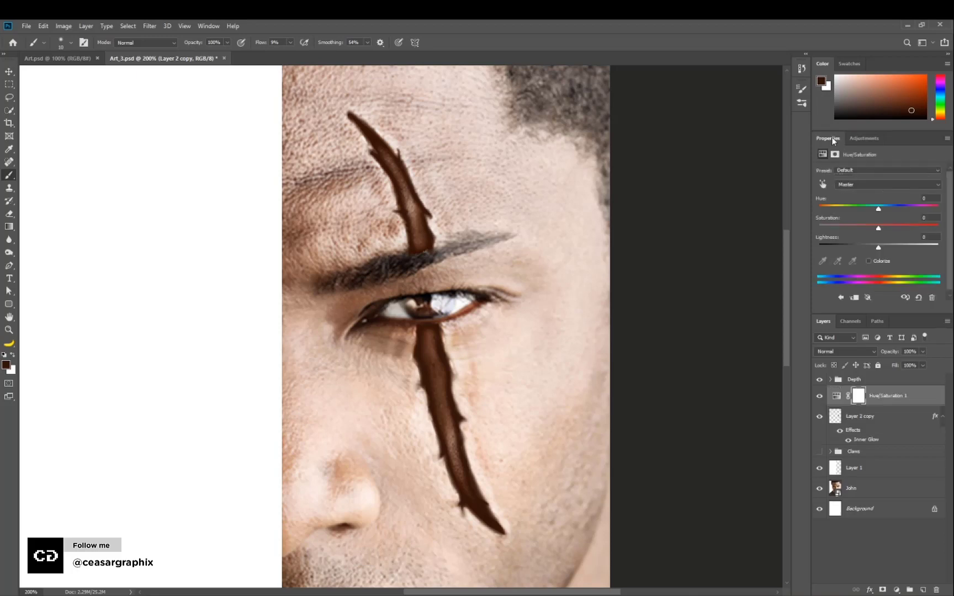
pyautogui.press('d')
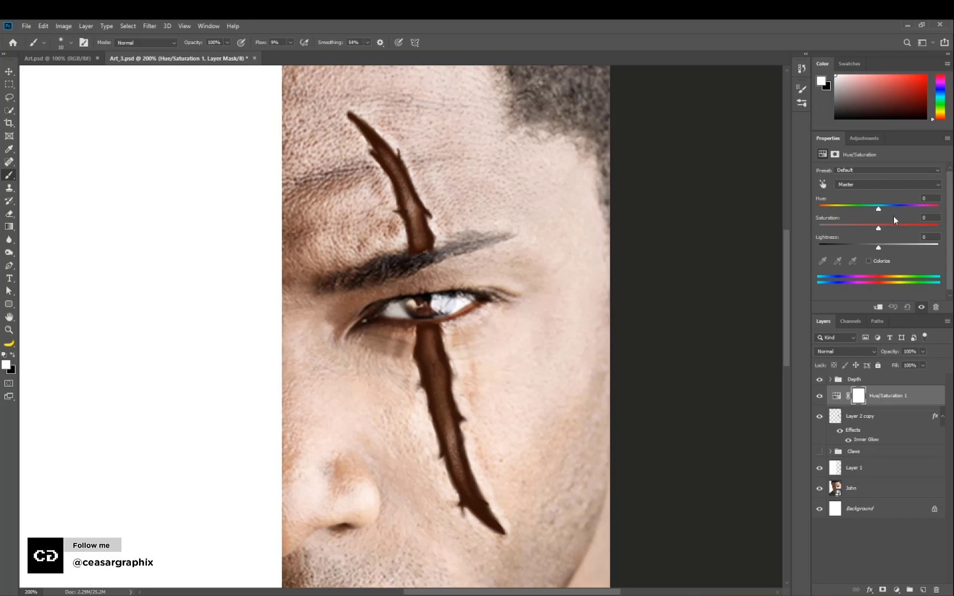
pyautogui.click(869, 262)
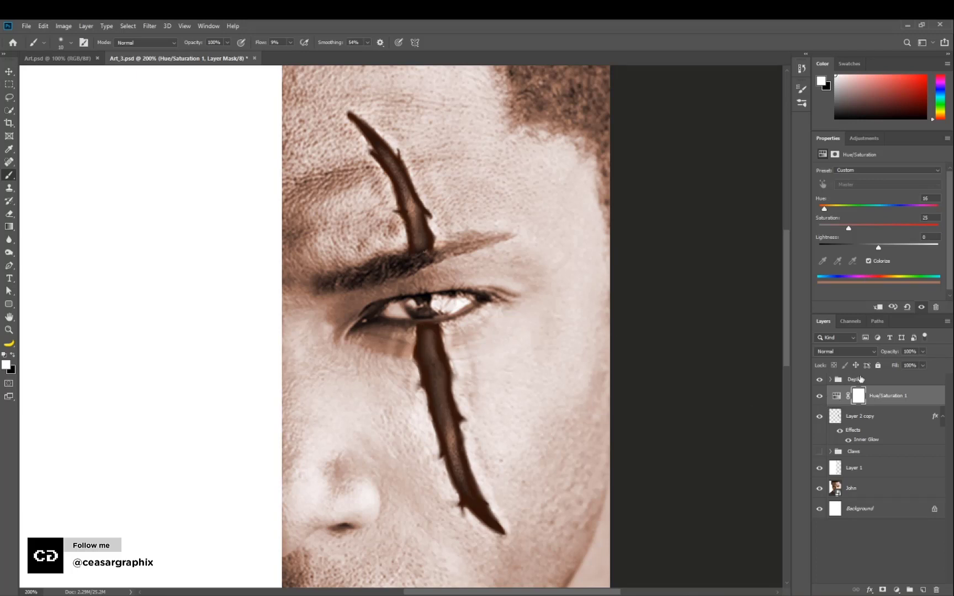
pyautogui.click(878, 307)
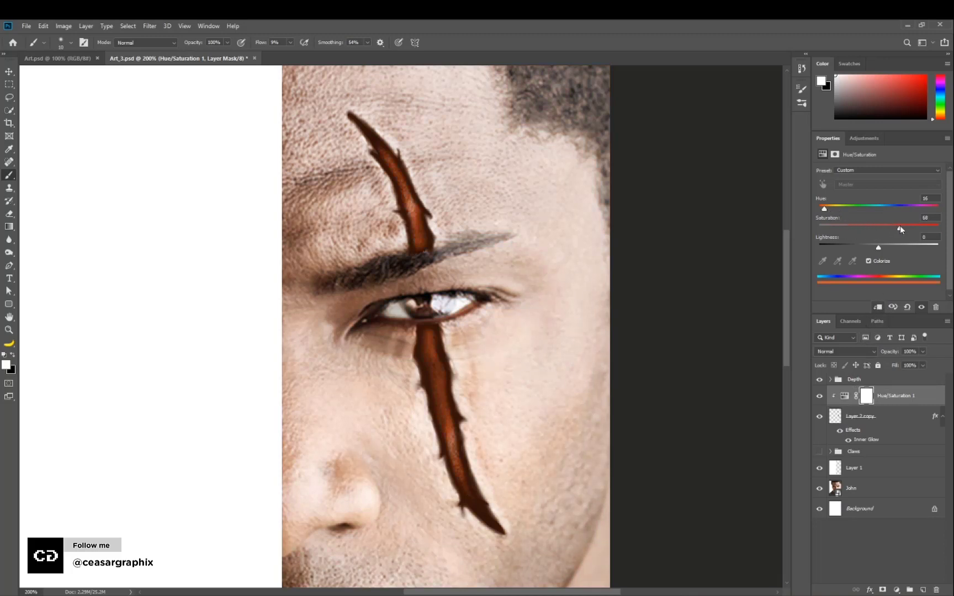
# Raise the clipped adjustment's saturation to 96 and shift its hue to pure red for a bloody wound color
pyautogui.moveTo(900, 225); pyautogui.dragTo(932, 228)
pyautogui.moveTo(824, 211); pyautogui.dragTo(820, 213)
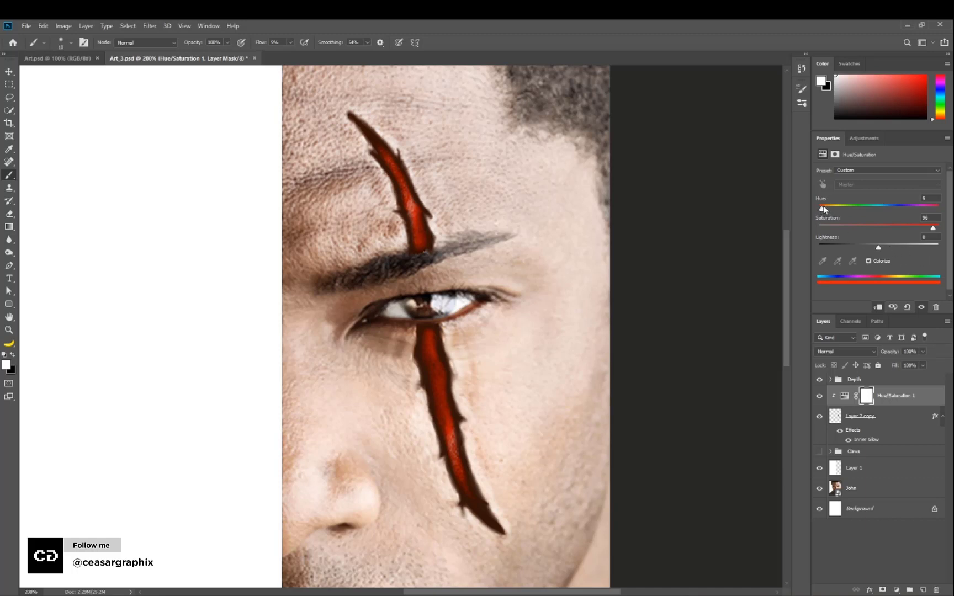
pyautogui.moveTo(824, 209); pyautogui.dragTo(820, 209)
# Create a new layer named Noise and fill it with gray #808080
pyautogui.keyDown('alt'); pyautogui.click(923, 590); pyautogui.keyUp('alt')
pyautogui.write('N')
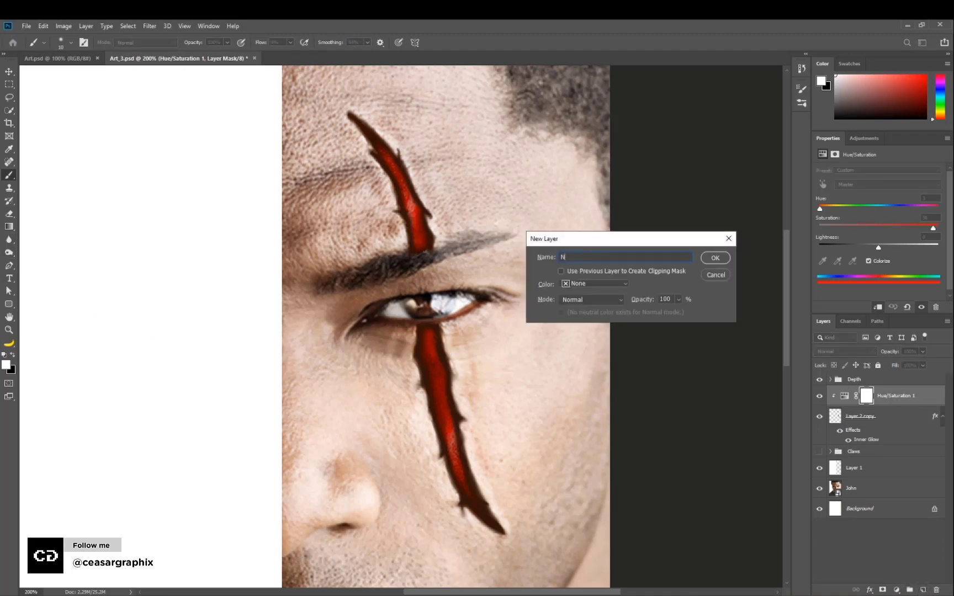
pyautogui.write('oise')
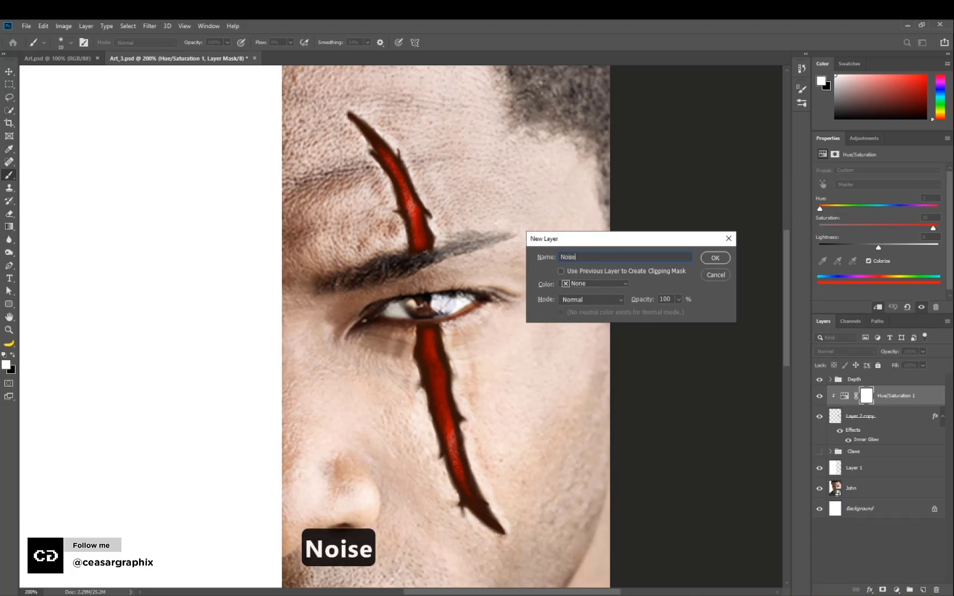
pyautogui.click(719, 256)
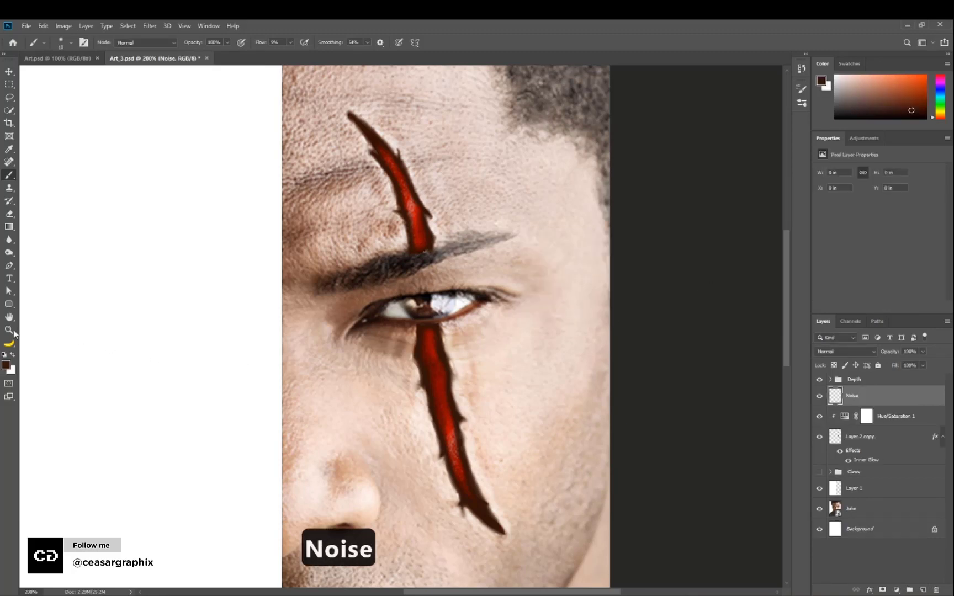
pyautogui.click(6, 365)
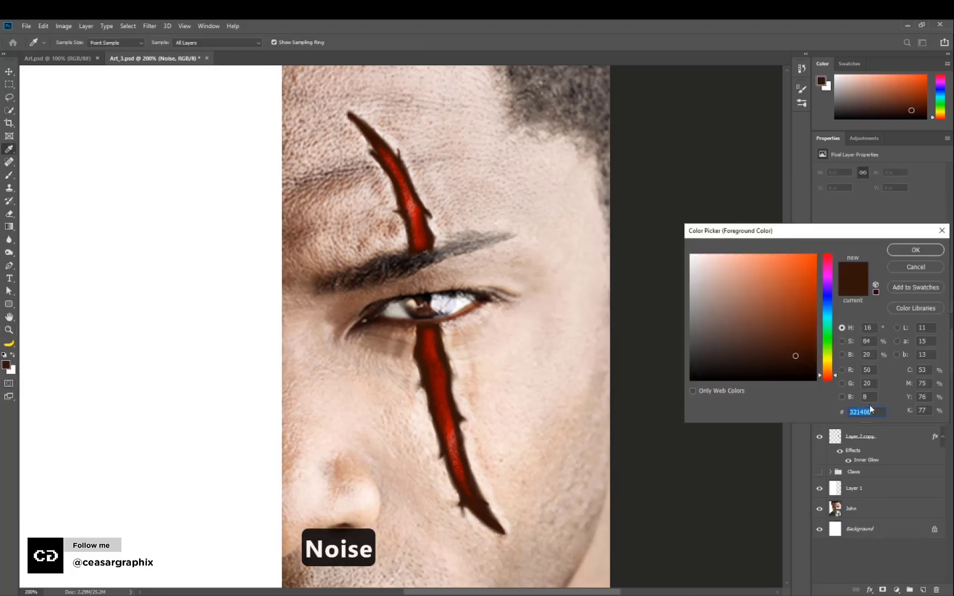
pyautogui.write('808080')
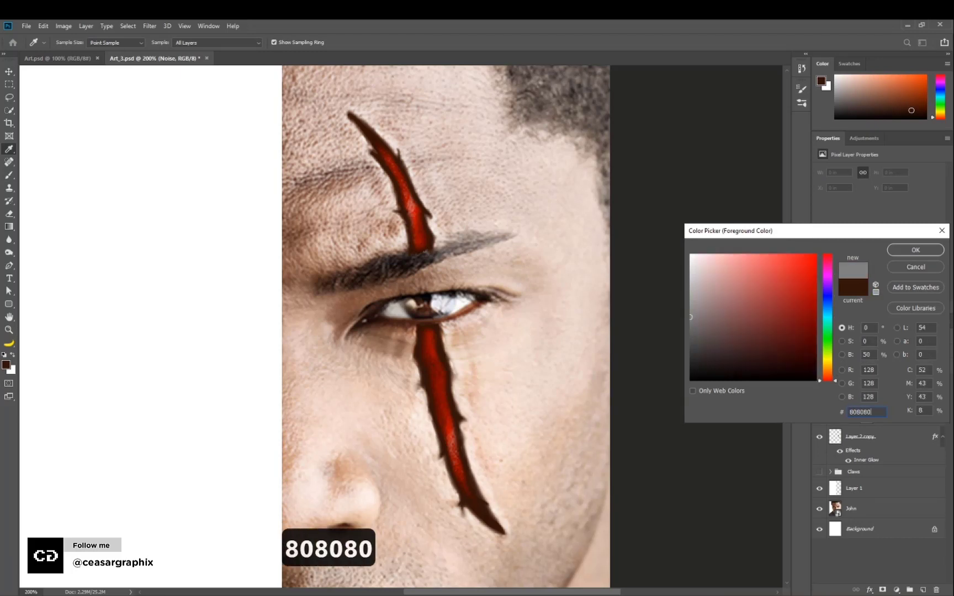
pyautogui.click(915, 252)
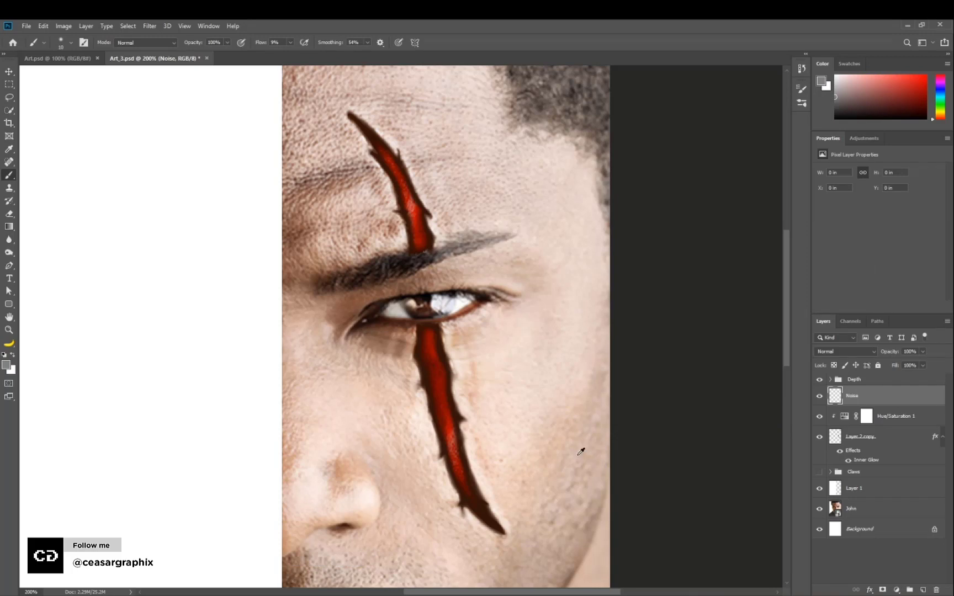
pyautogui.hotkey('alt', 'BackSpace')
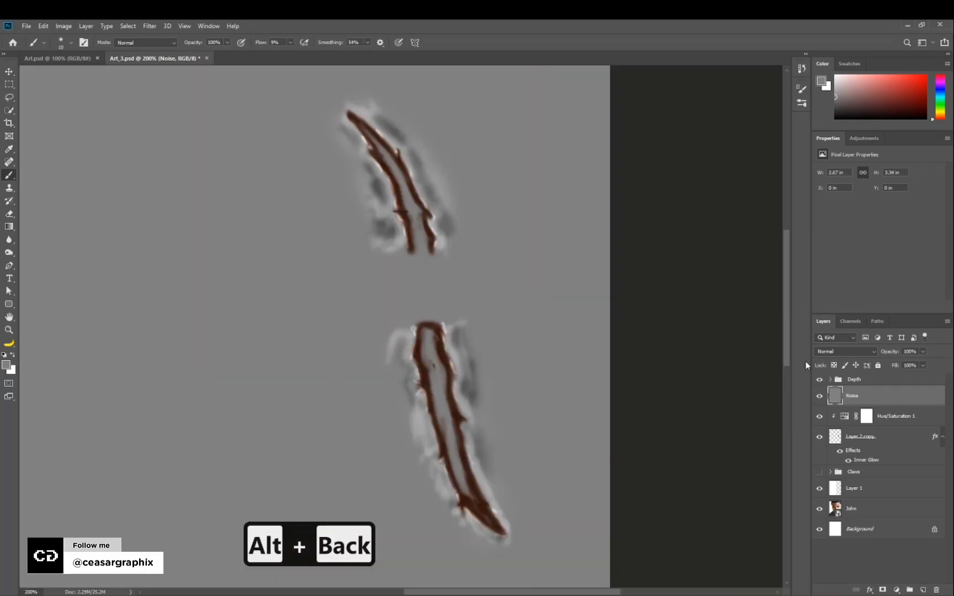
# Move the Noise layer above the Depth group, then place Layer 1 at the top of the stack and rename it White_Box
pyautogui.moveTo(869, 398); pyautogui.dragTo(868, 377)
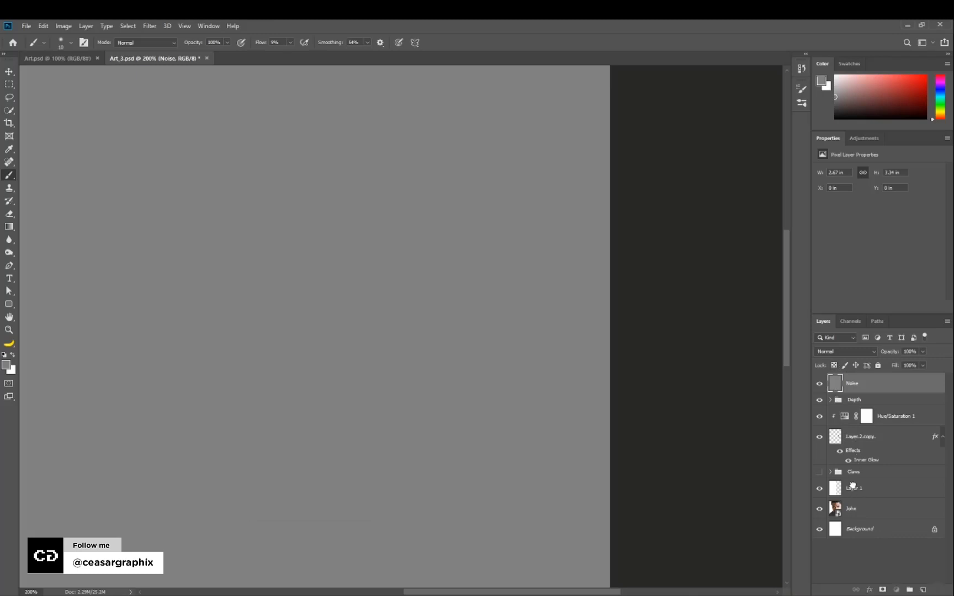
pyautogui.moveTo(853, 486); pyautogui.dragTo(866, 387)
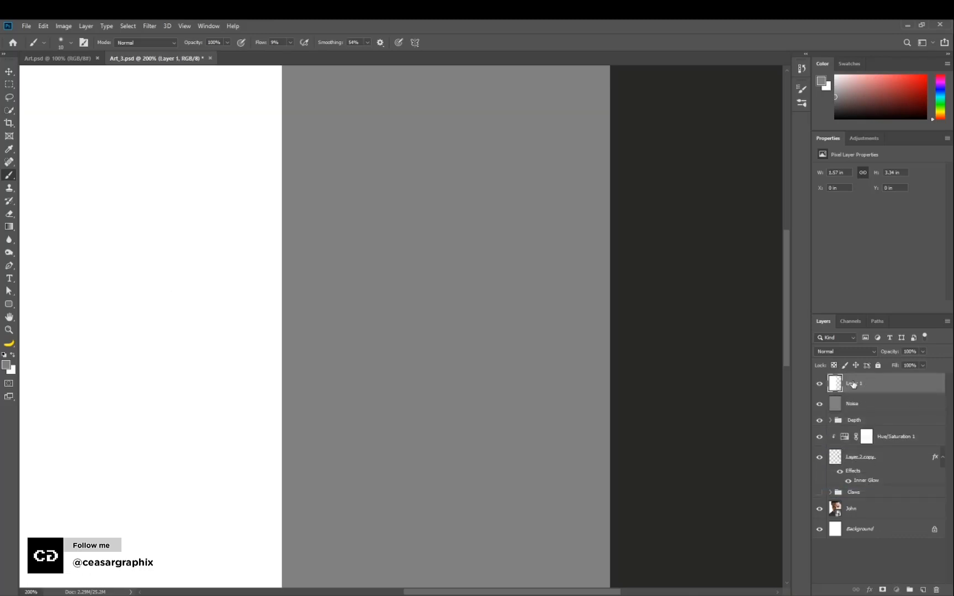
pyautogui.doubleClick(853, 383)
pyautogui.write('Whi')
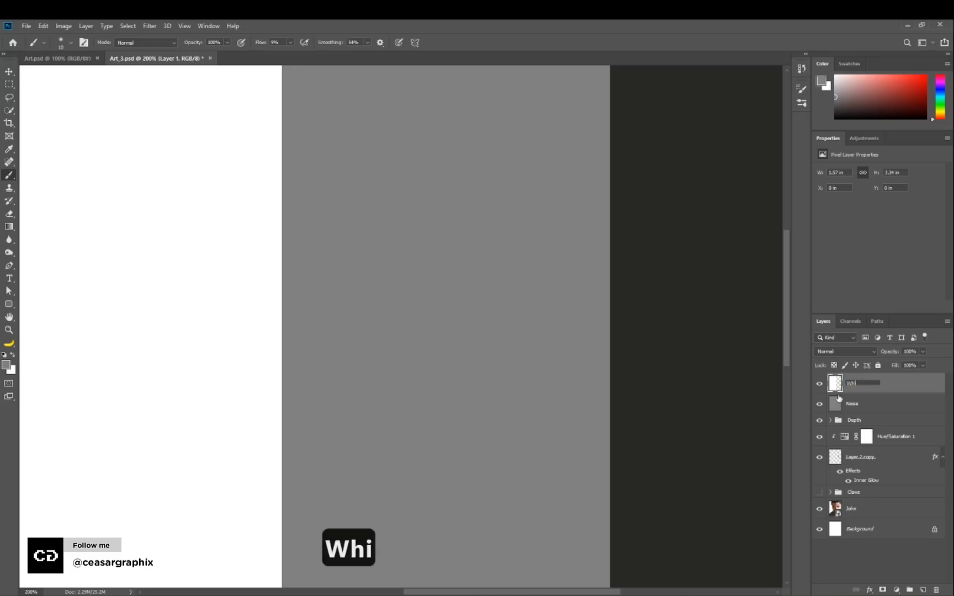
pyautogui.write('te_Box')
pyautogui.press('Return')
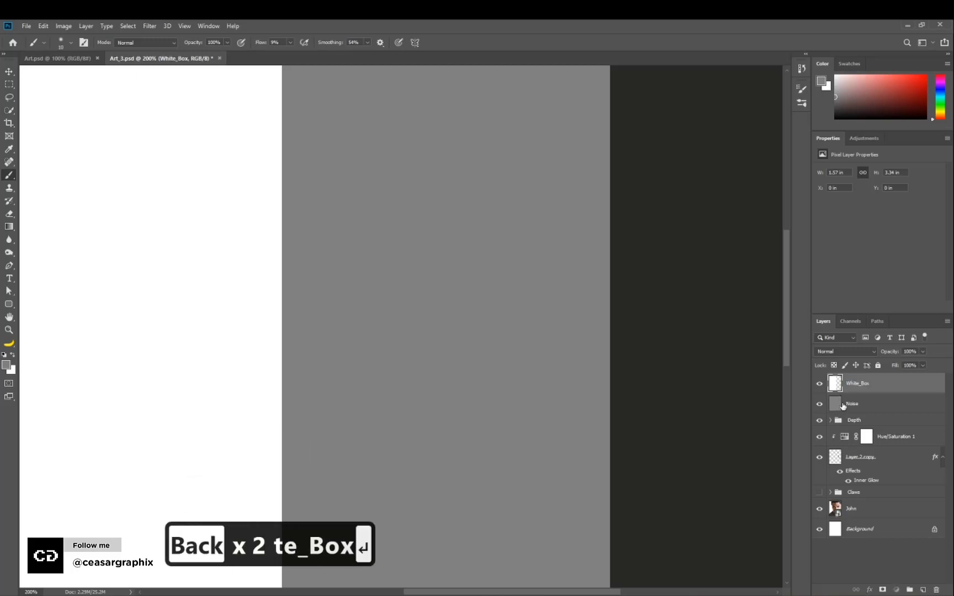
# Apply the Add Noise filter to the Noise layer with Uniform distribution and Monochromatic enabled
pyautogui.click(836, 409)
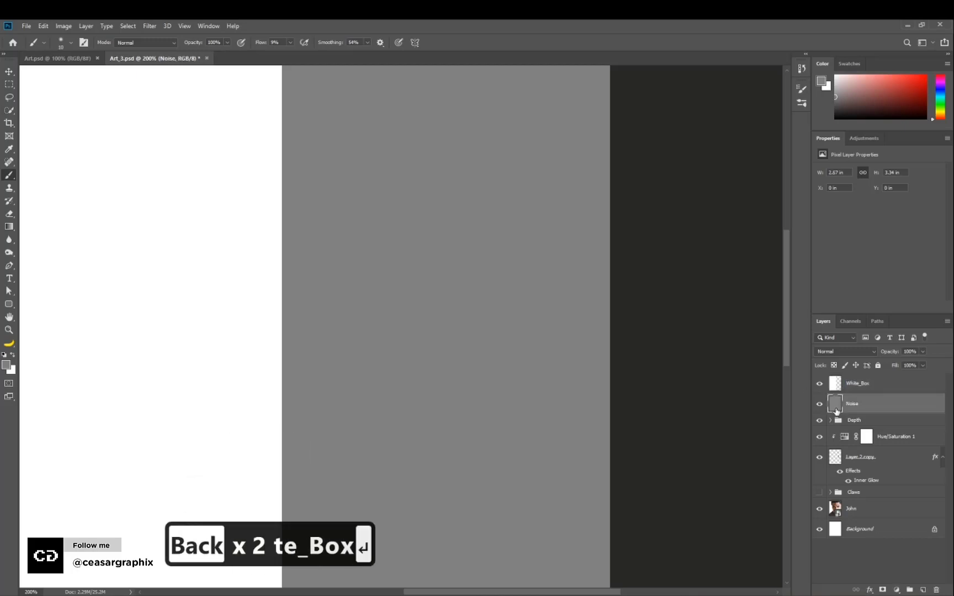
pyautogui.click(148, 26)
pyautogui.moveTo(205, 169)
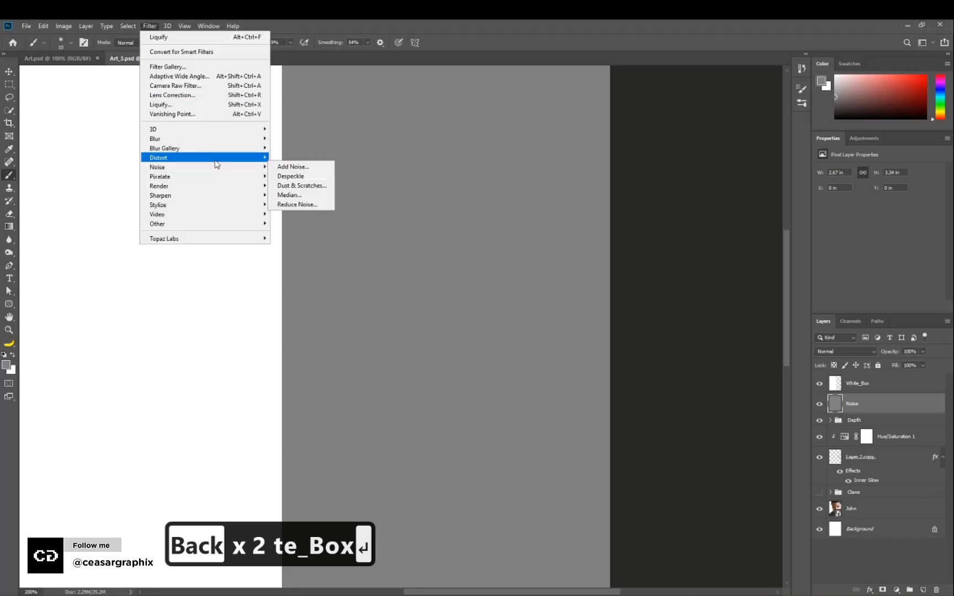
pyautogui.click(309, 172)
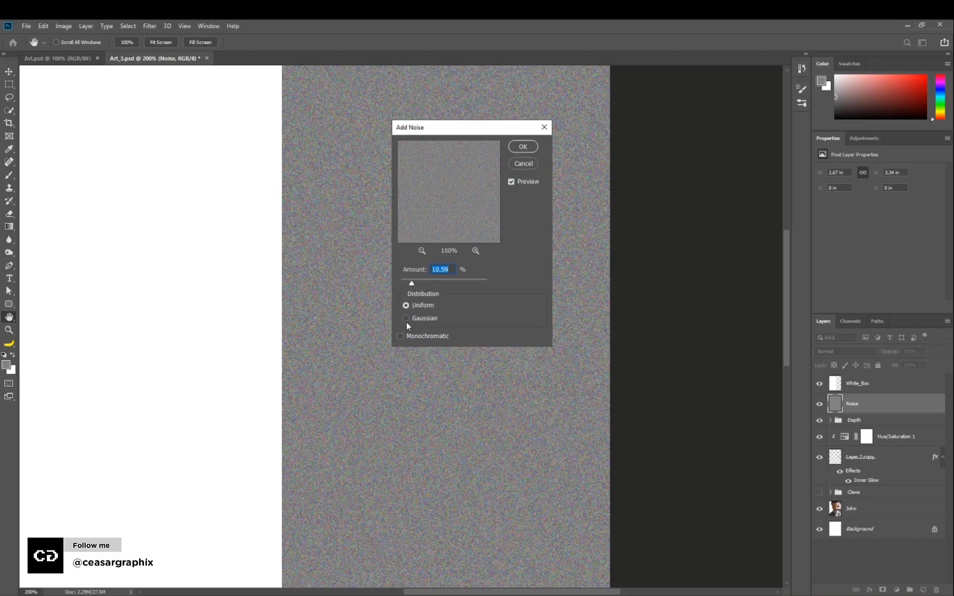
pyautogui.click(402, 337)
pyautogui.moveTo(412, 284); pyautogui.dragTo(411, 284)
pyautogui.click(523, 146)
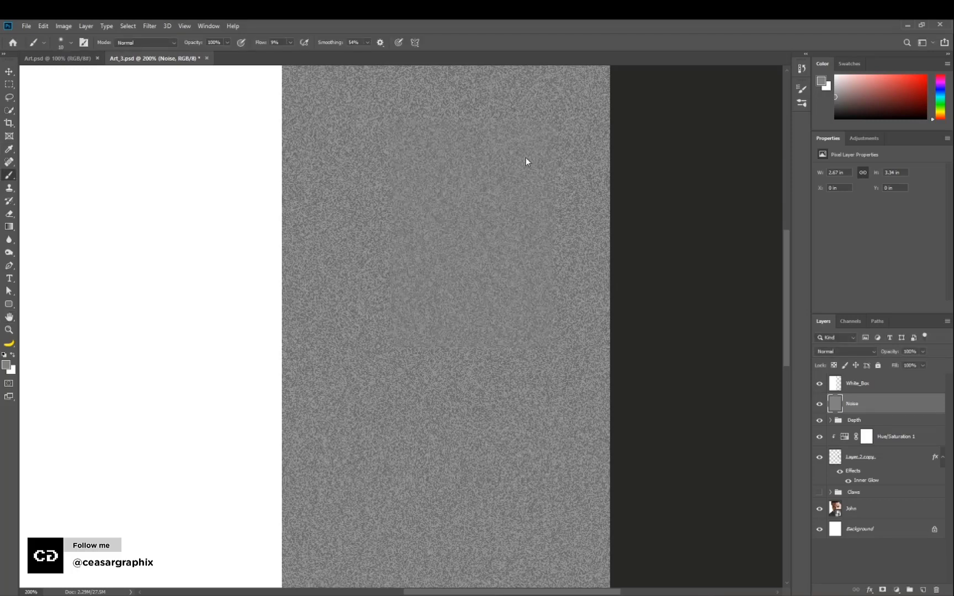
# Set the Noise layer's blend mode to Overlay and duplicate the layer
pyautogui.click(850, 354)
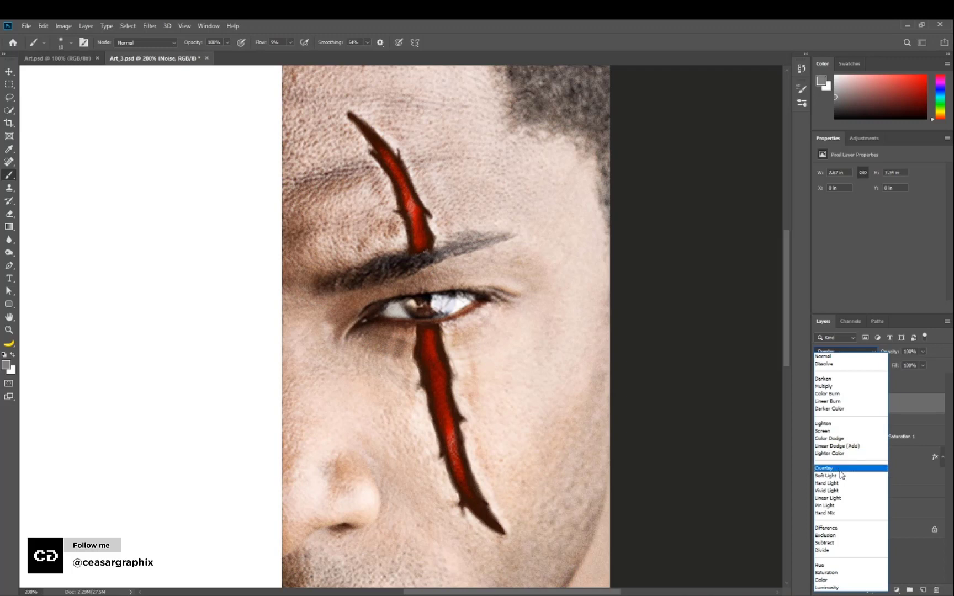
pyautogui.click(841, 469)
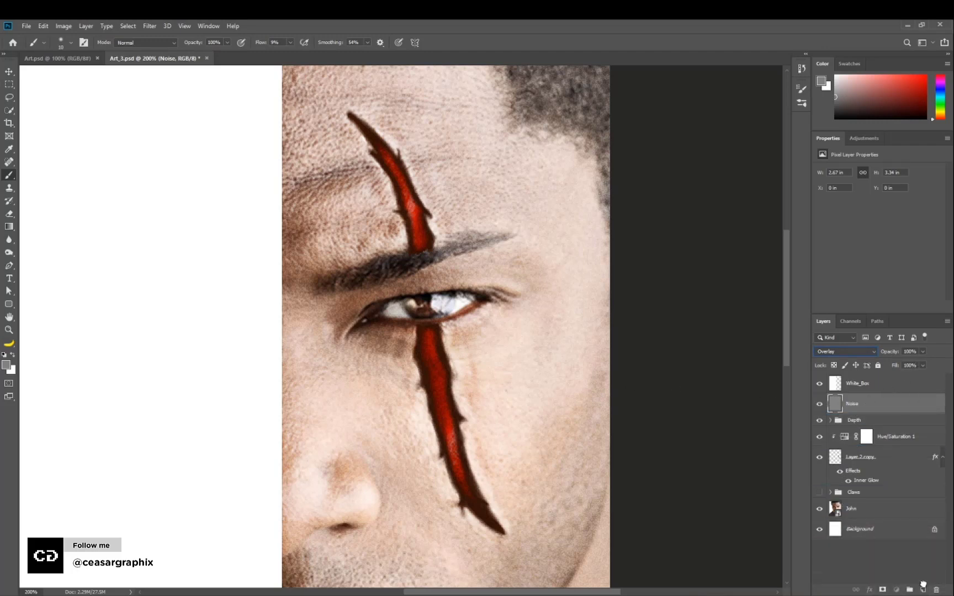
pyautogui.moveTo(923, 585); pyautogui.dragTo(922, 586)
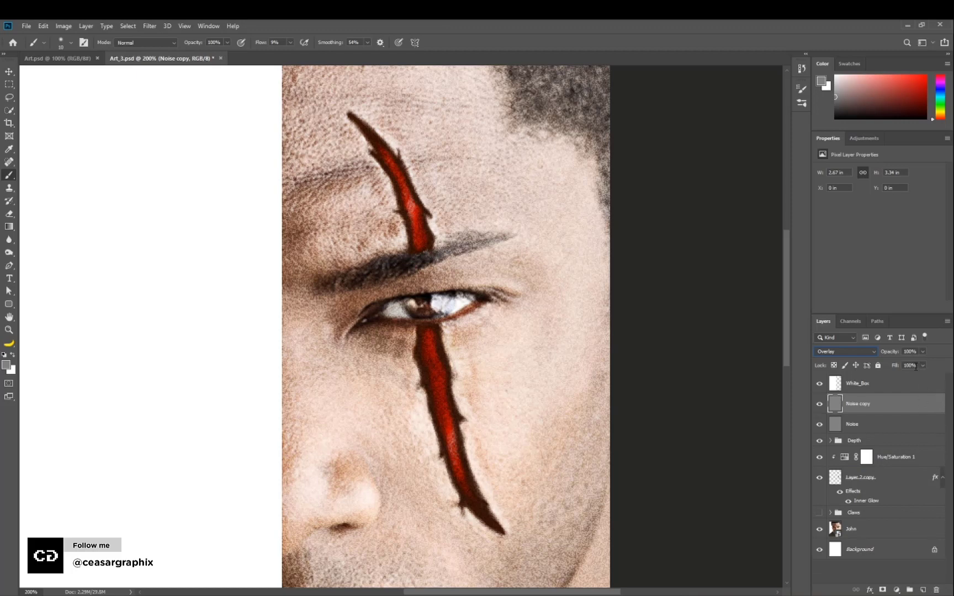
pyautogui.click(923, 352)
# Add a Gradient Map adjustment layer above Noise copy and hide it
pyautogui.click(857, 426)
pyautogui.click(857, 426)
pyautogui.click(871, 408)
pyautogui.click(868, 139)
pyautogui.click(887, 187)
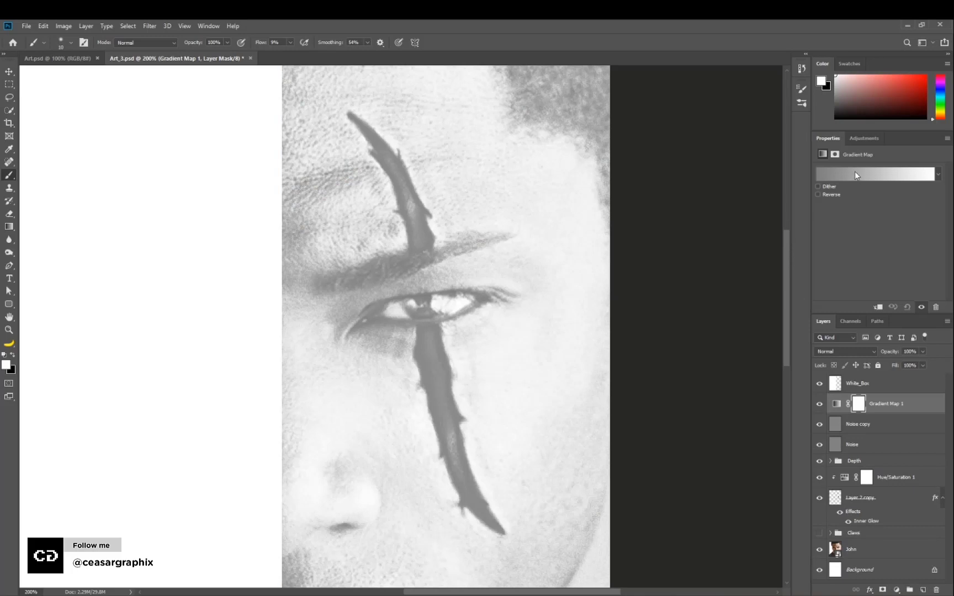
pyautogui.click(855, 175)
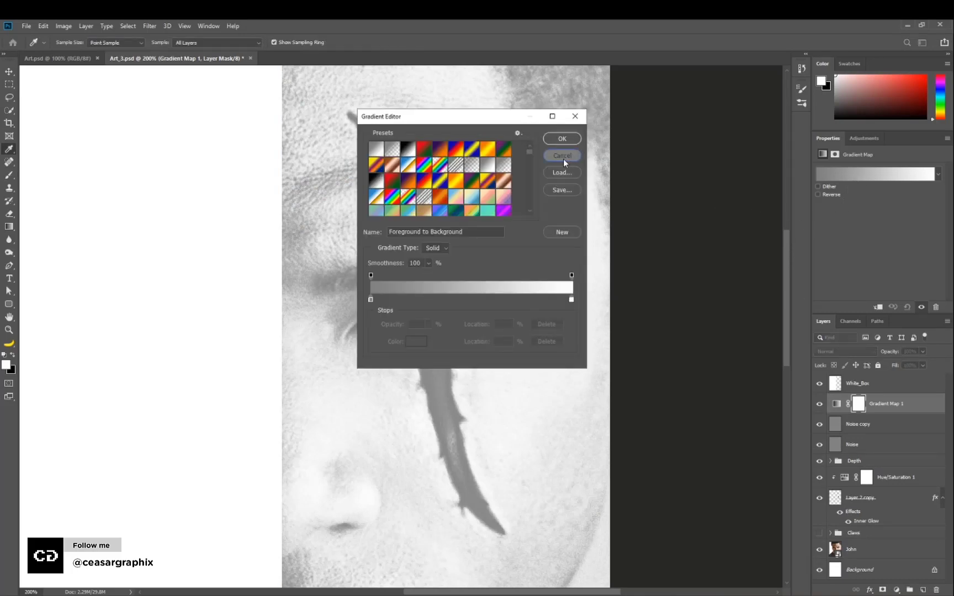
pyautogui.click(562, 156)
pyautogui.click(820, 404)
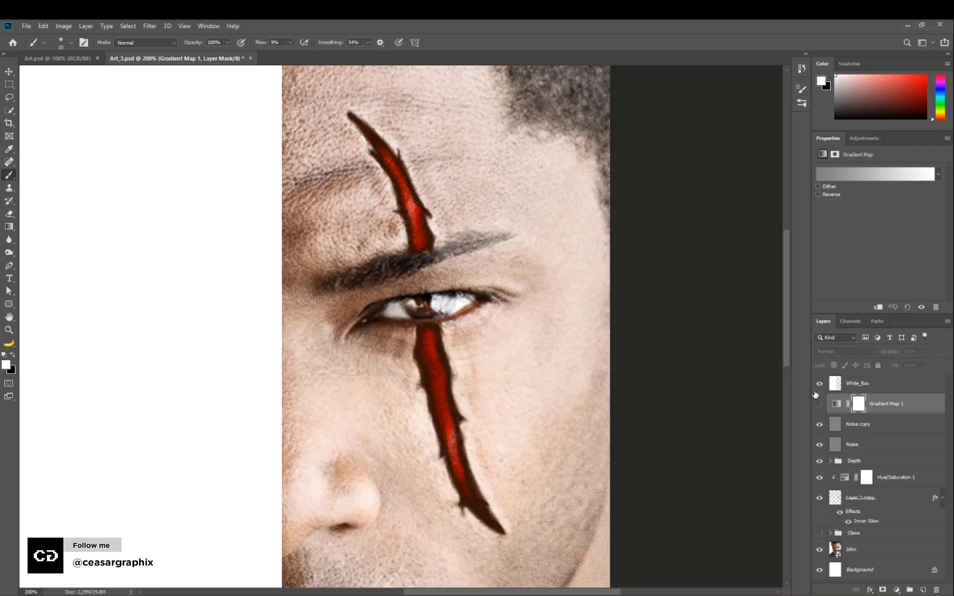
# Set the Gradient Map's starting color stop to a dark reddish brown sampled from the scar just below the eye
pyautogui.click(837, 405)
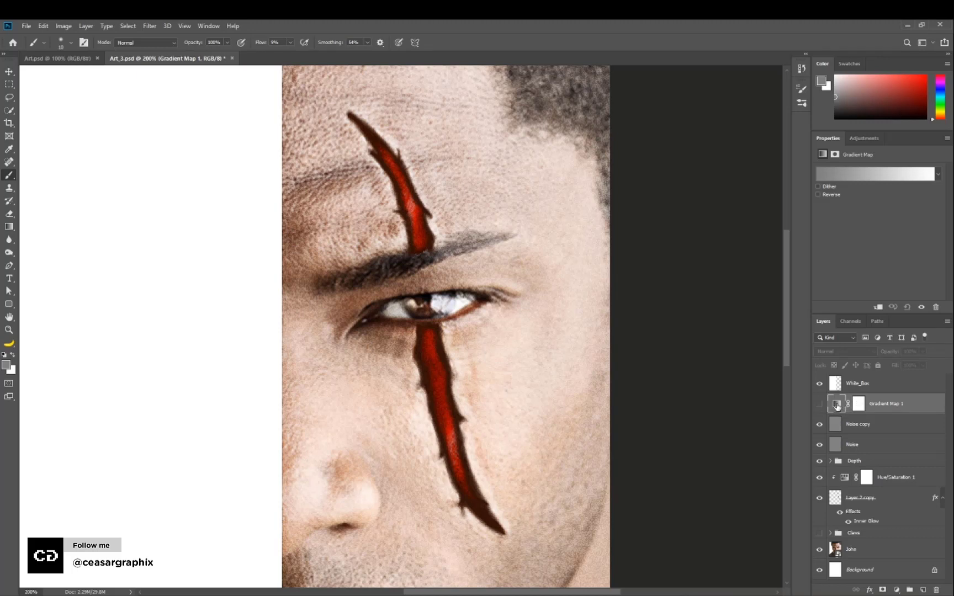
pyautogui.click(839, 179)
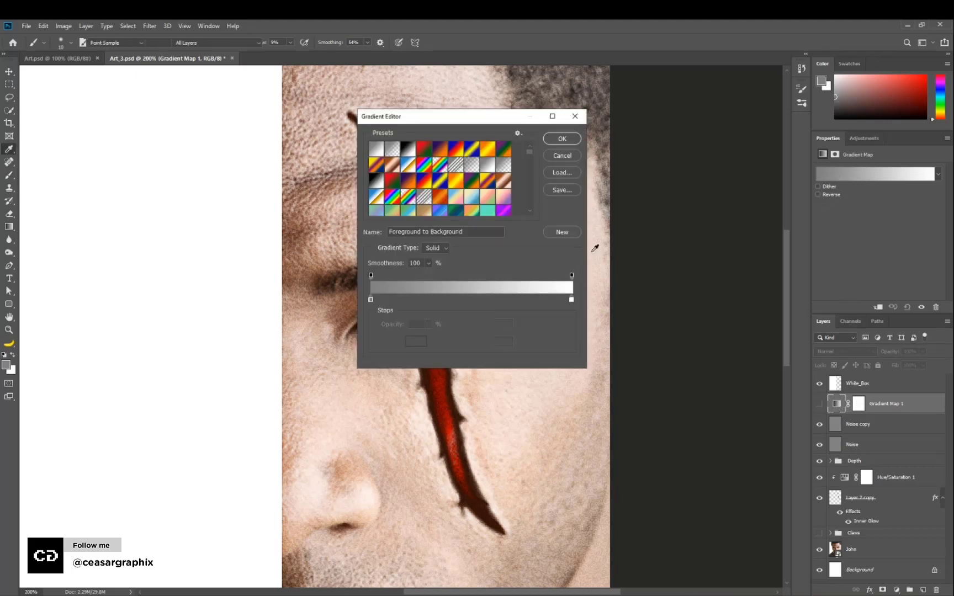
pyautogui.moveTo(469, 115); pyautogui.dragTo(701, 135)
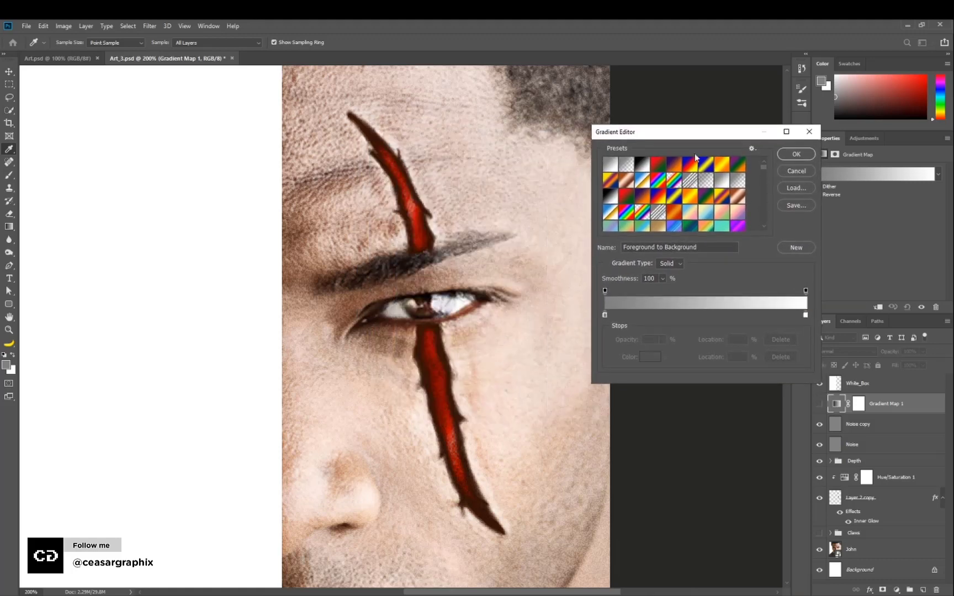
pyautogui.click(605, 315)
pyautogui.click(650, 357)
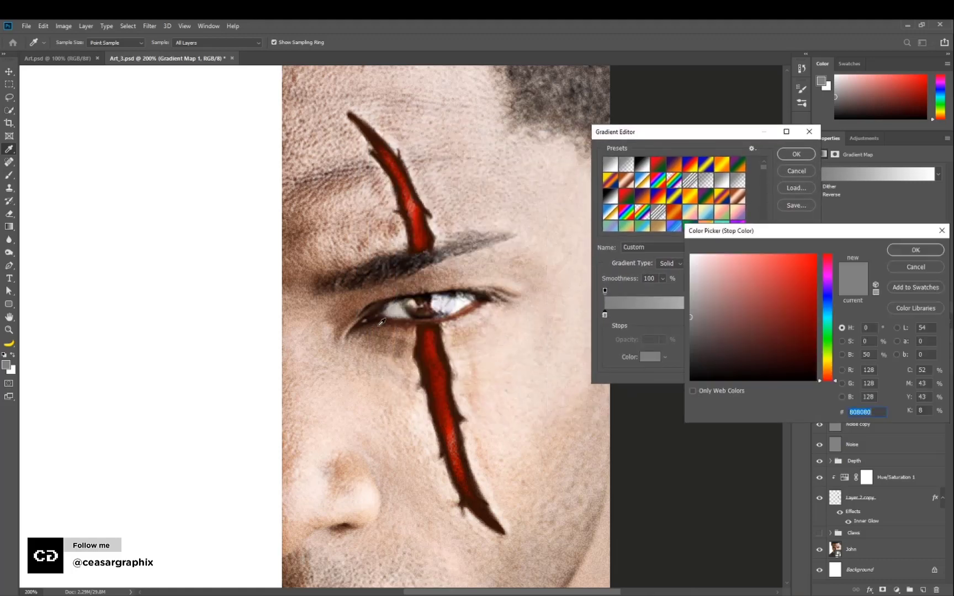
pyautogui.click(425, 342)
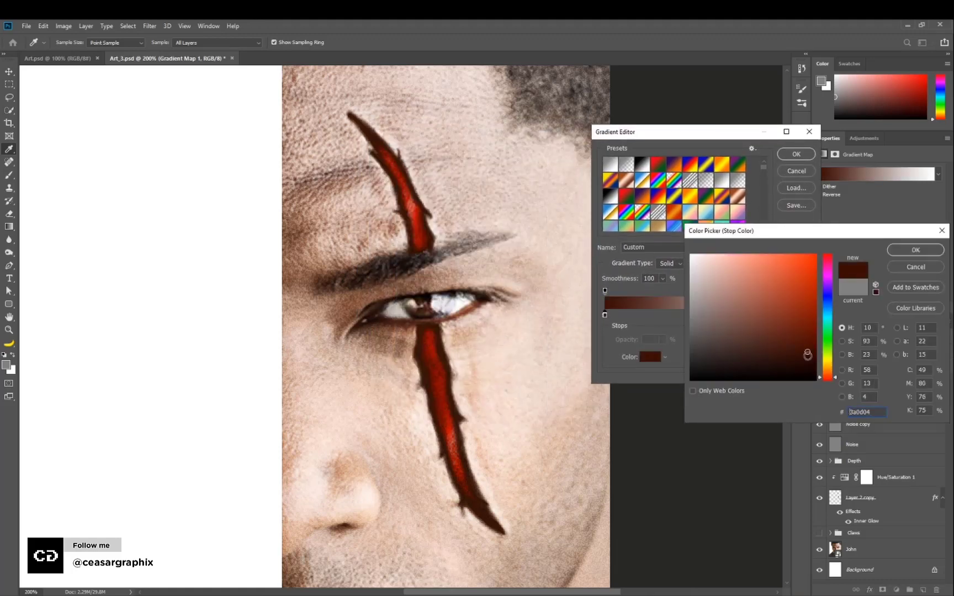
pyautogui.click(907, 251)
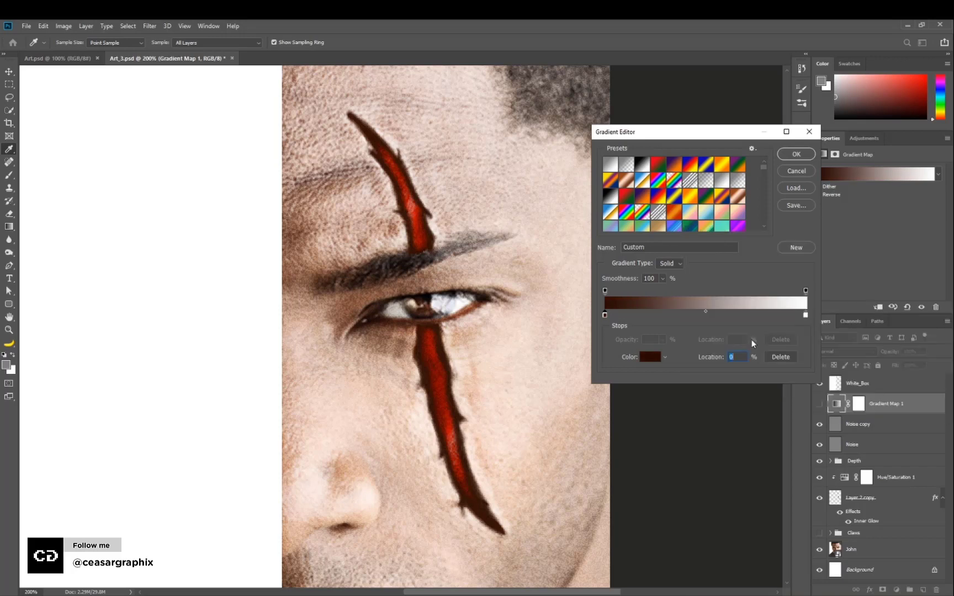
# Add a middle color stop at 53% to the Gradient Map and set its color to brown 6d412c
pyautogui.click(708, 315)
pyautogui.click(650, 358)
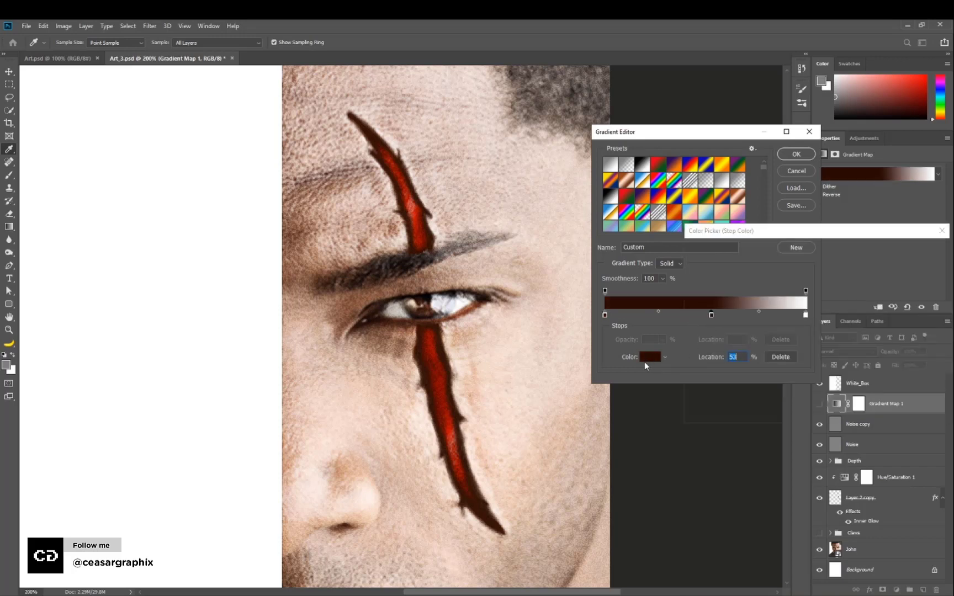
pyautogui.click(469, 334)
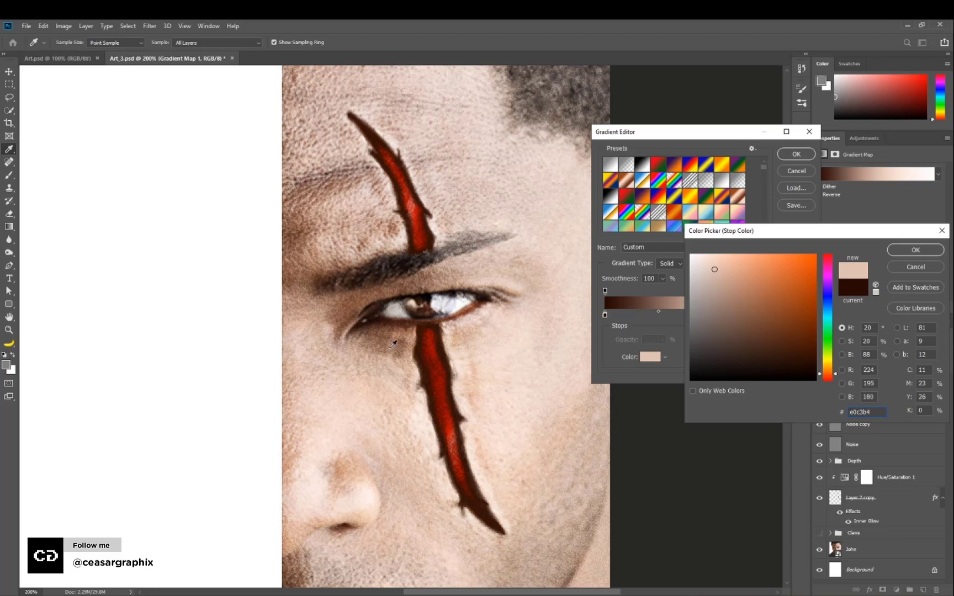
pyautogui.moveTo(394, 343); pyautogui.dragTo(401, 326)
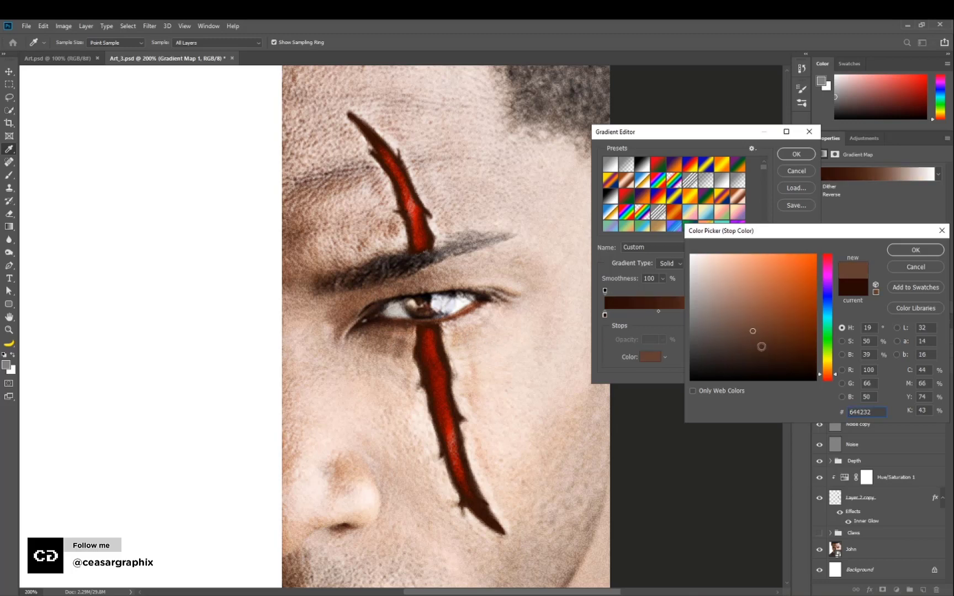
pyautogui.moveTo(764, 330); pyautogui.dragTo(766, 327)
pyautogui.click(906, 251)
# Set the gradient's ending stop to the light skin tone f3ddcf, sampled from the cheek beside the scar
pyautogui.click(805, 314)
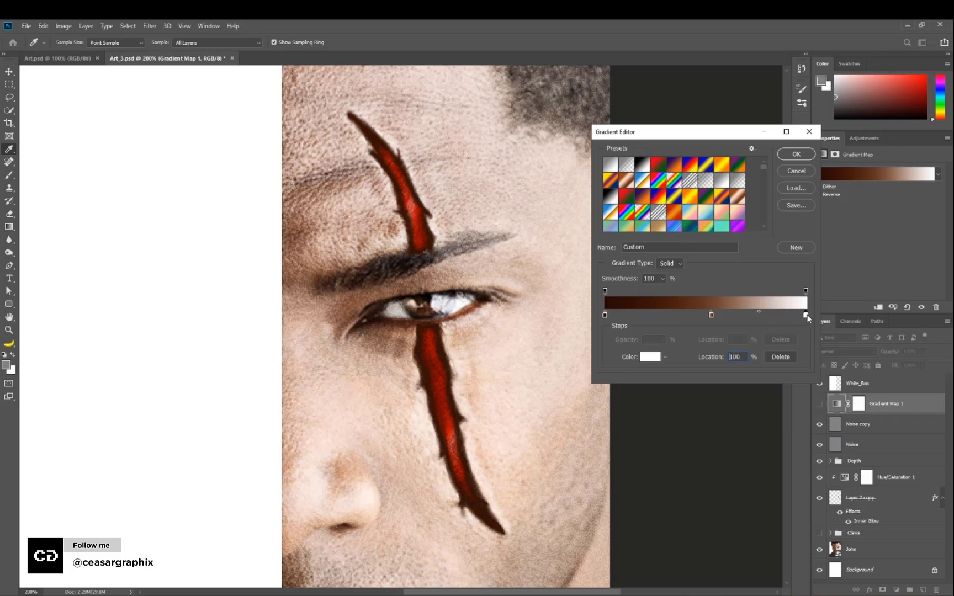
pyautogui.click(497, 349)
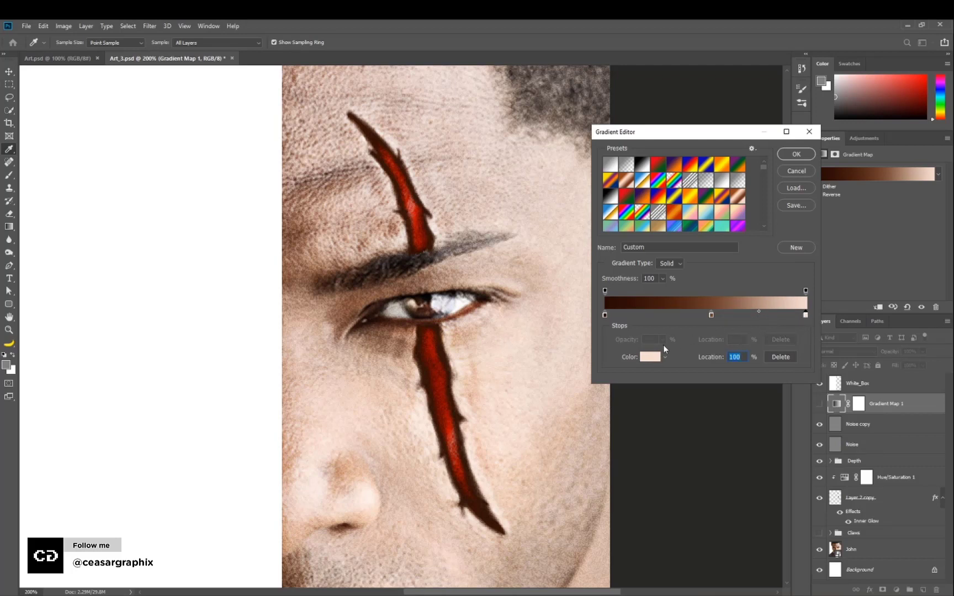
pyautogui.click(649, 358)
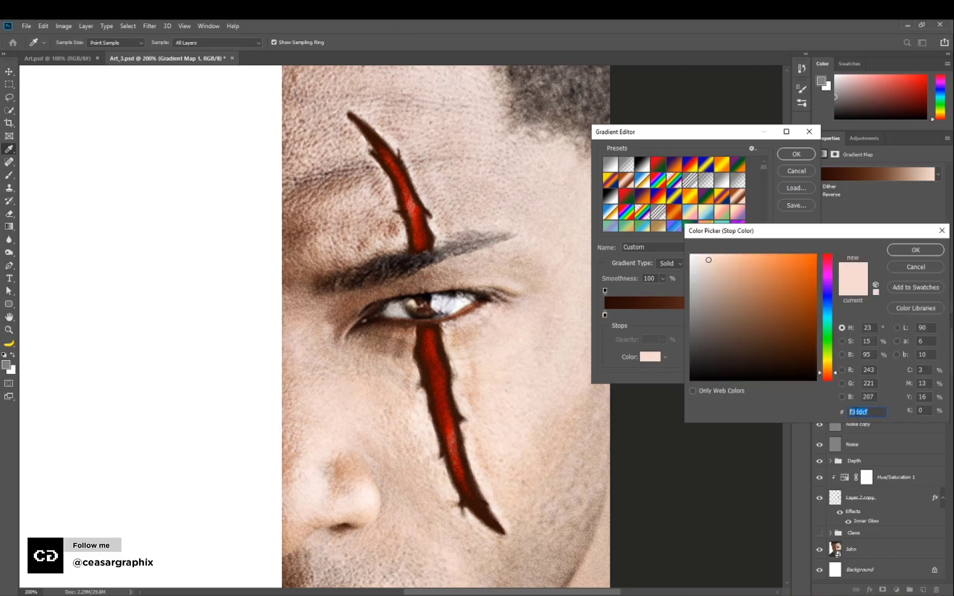
pyautogui.click(906, 251)
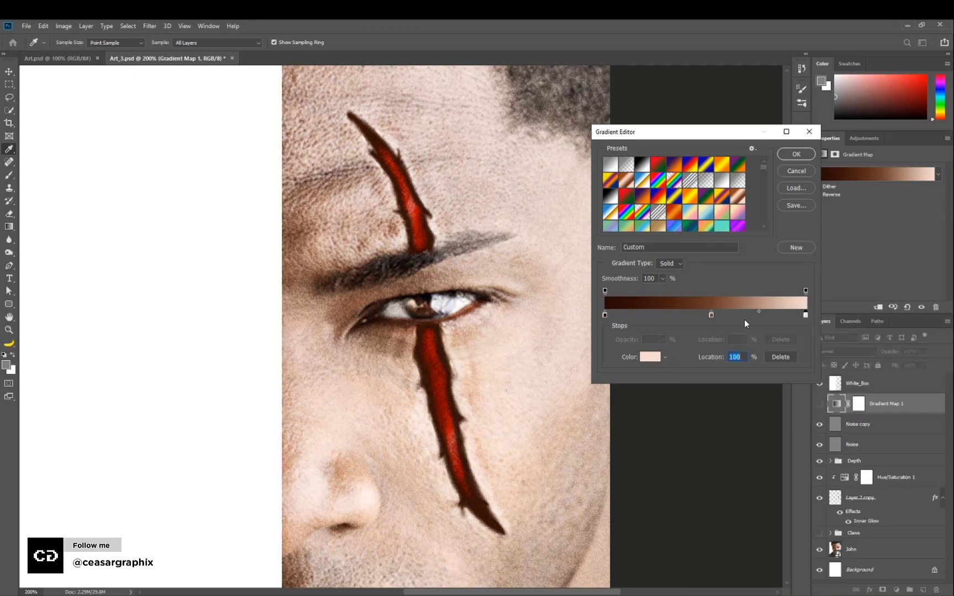
# Examine the hex color values of the gradient's middle and starting stops
pyautogui.click(711, 314)
pyautogui.click(652, 357)
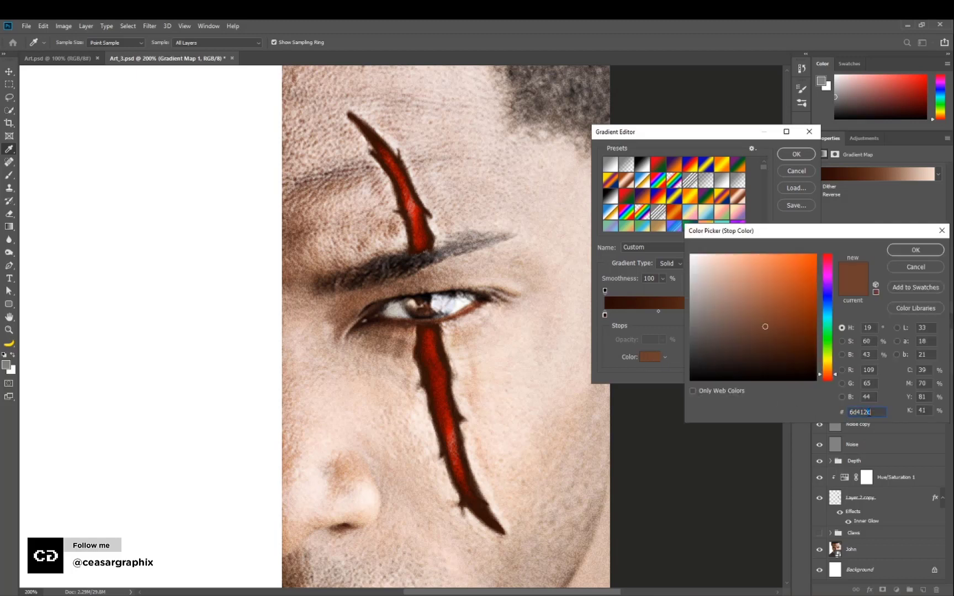
pyautogui.doubleClick(869, 412)
pyautogui.click(915, 250)
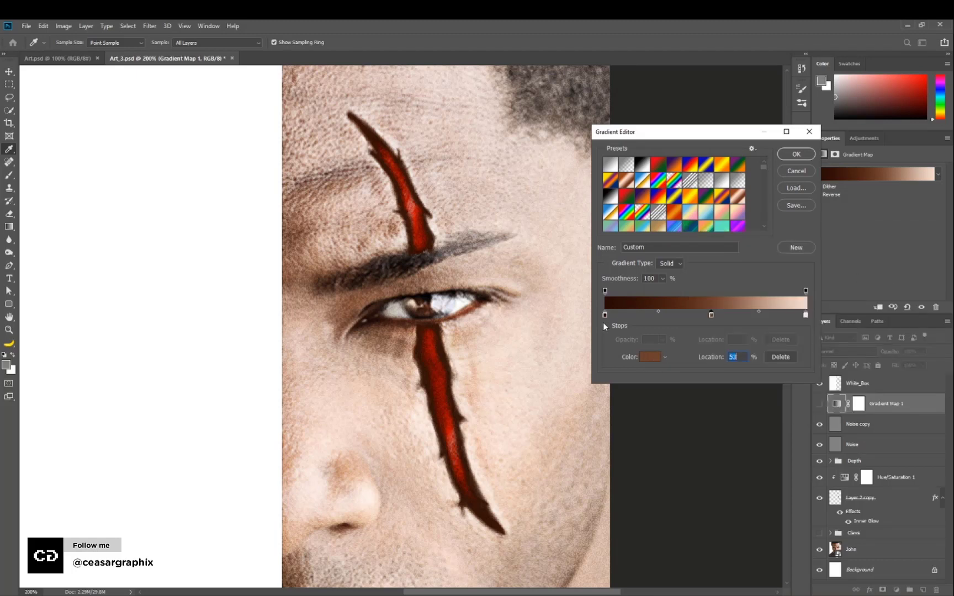
pyautogui.click(605, 315)
pyautogui.click(659, 360)
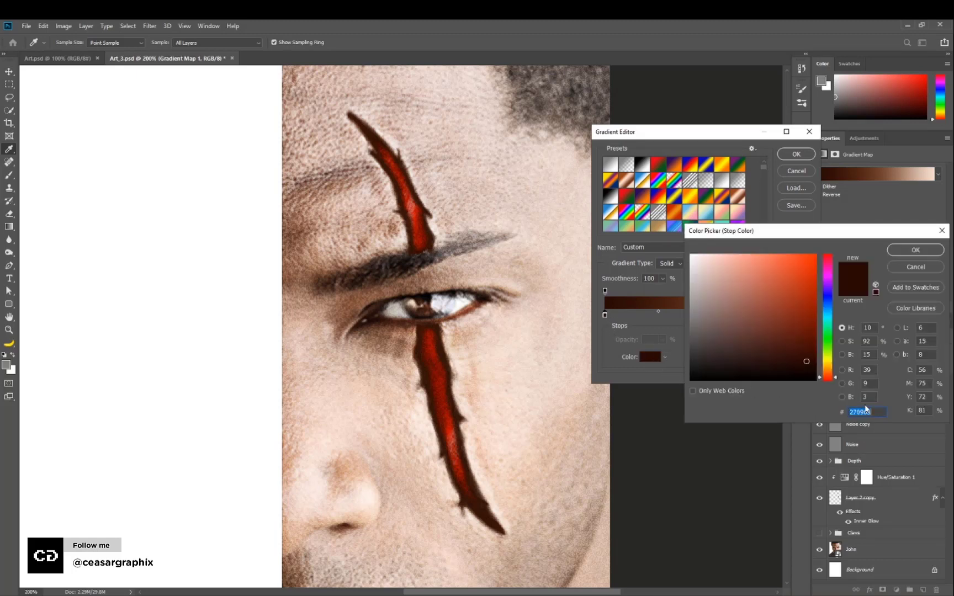
pyautogui.click(915, 251)
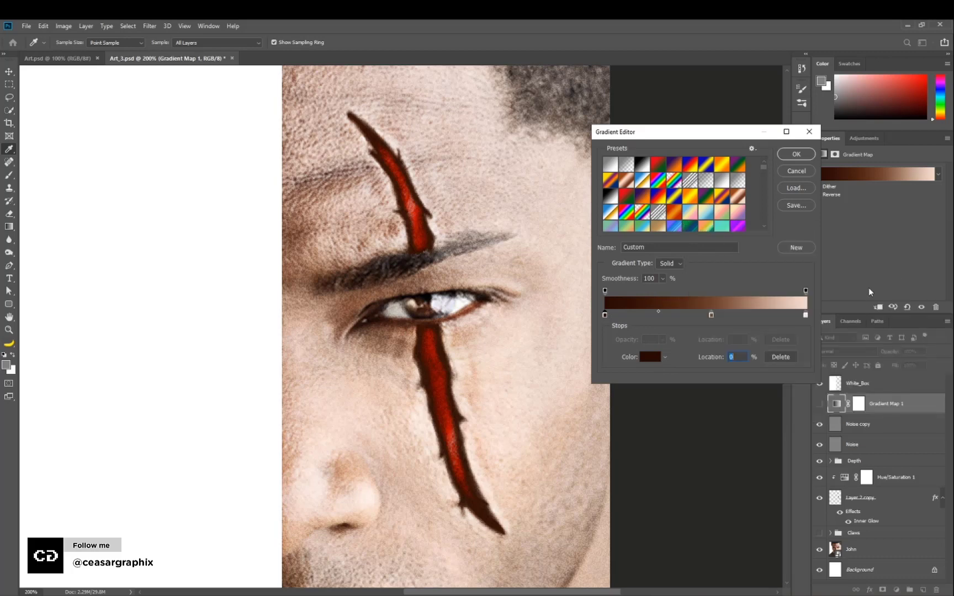
# Apply the gradient, show the Gradient Map 1 layer and set its blend mode to Overlay
pyautogui.click(797, 160)
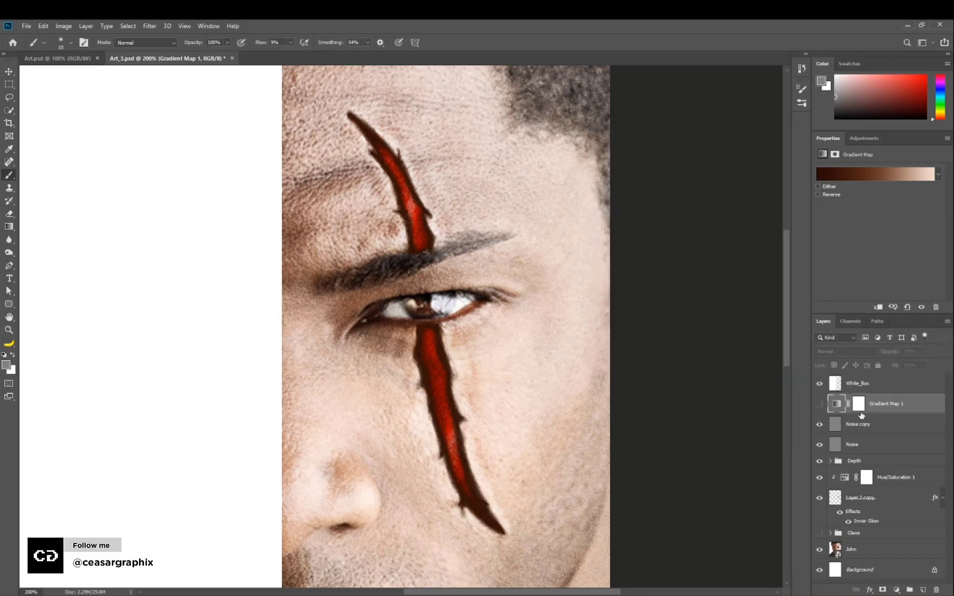
pyautogui.click(820, 404)
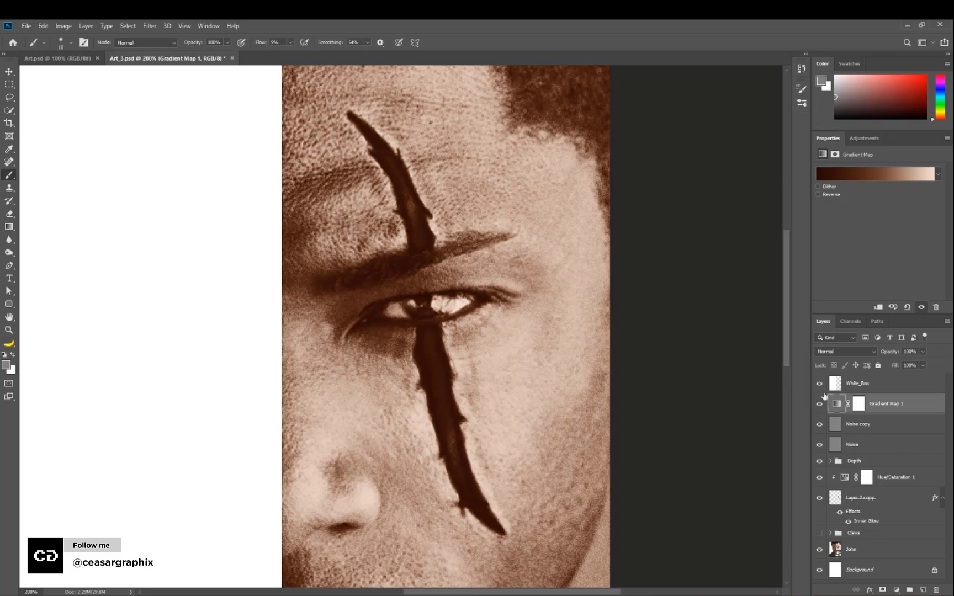
pyautogui.click(853, 352)
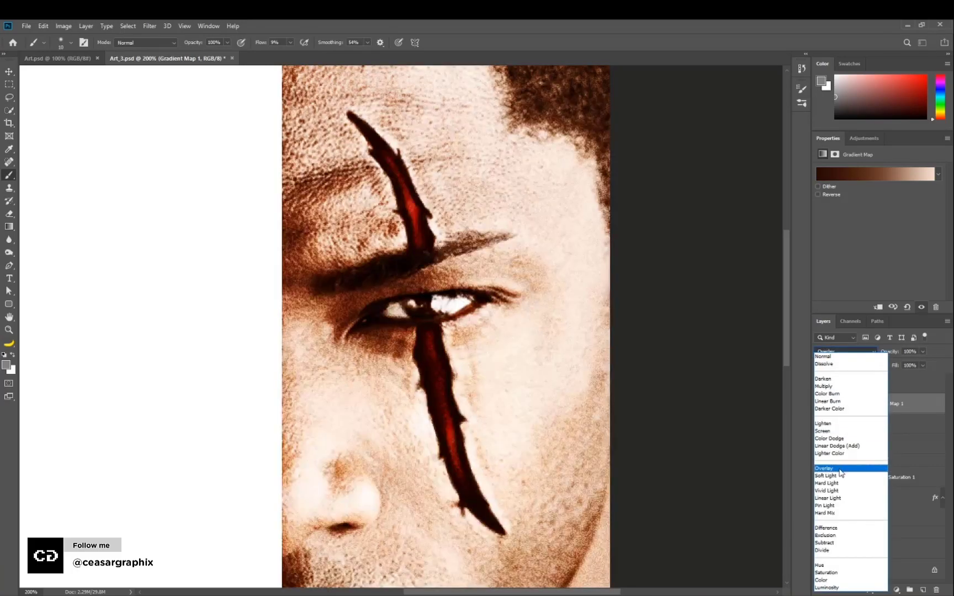
pyautogui.click(841, 469)
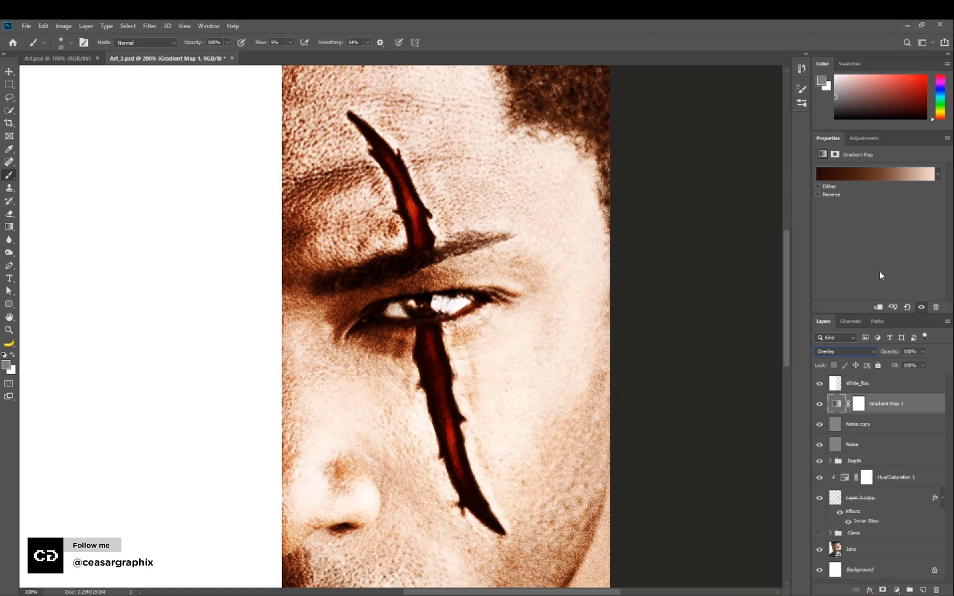
# Shift the Gradient Map's middle stop toward the dark end and fine-tune the starting stop to a slightly different dark brown
pyautogui.click(873, 174)
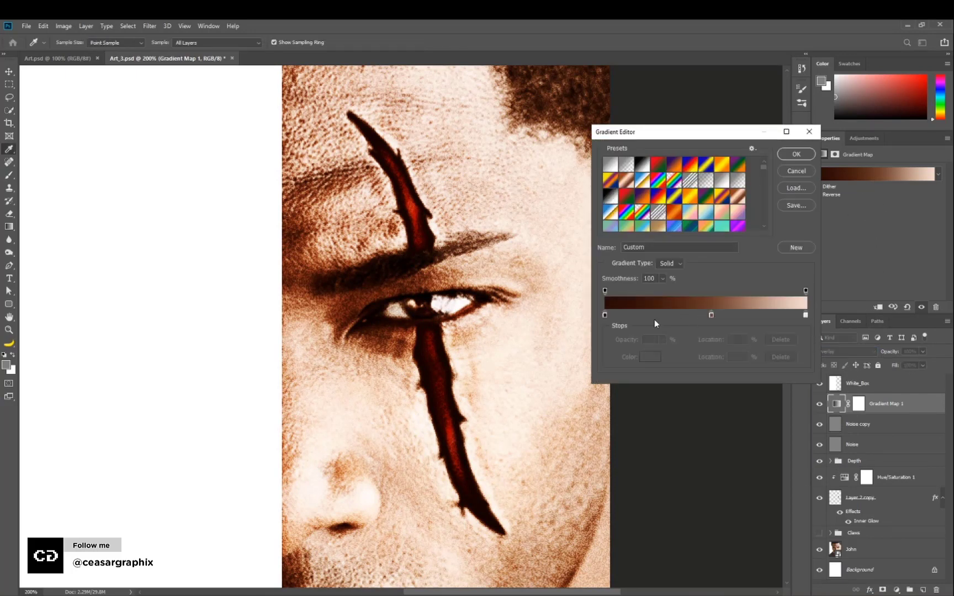
pyautogui.moveTo(712, 315); pyautogui.dragTo(683, 314)
pyautogui.click(605, 315)
pyautogui.click(605, 316)
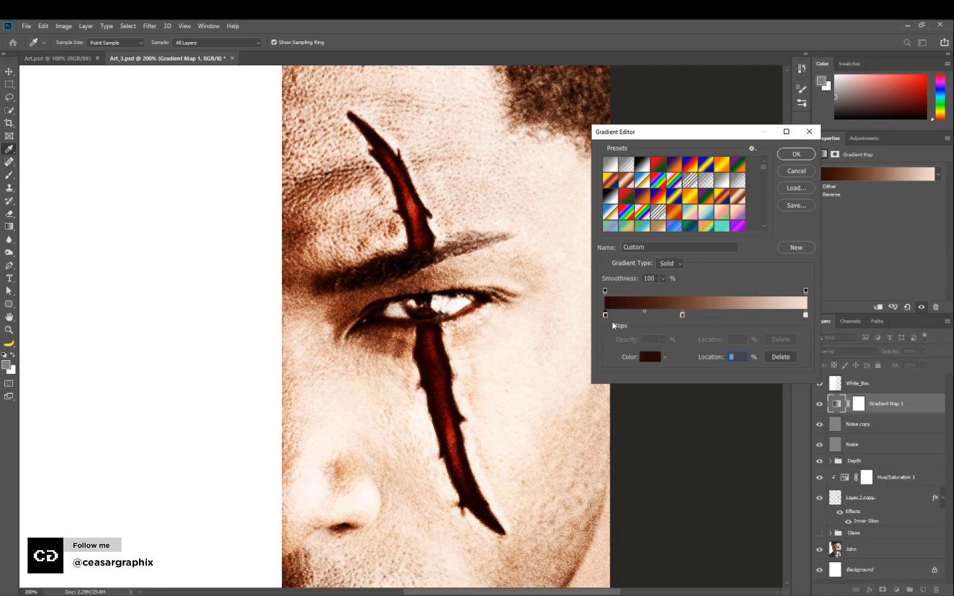
pyautogui.click(652, 357)
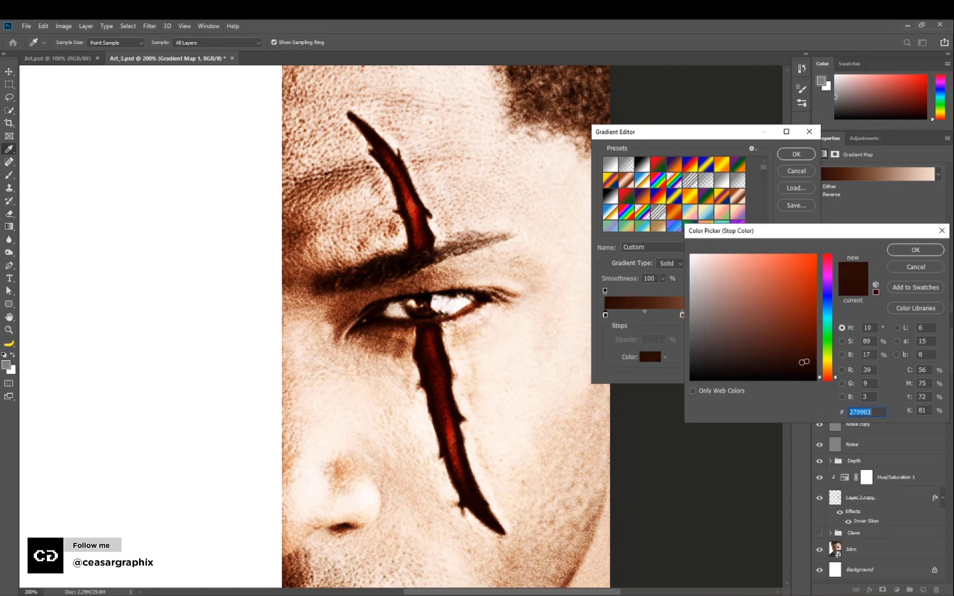
pyautogui.moveTo(806, 362)
pyautogui.mouseDown()
pyautogui.moveTo(810, 353)
pyautogui.moveTo(787, 365)
pyautogui.moveTo(797, 364)
pyautogui.mouseUp()
pyautogui.click(915, 249)
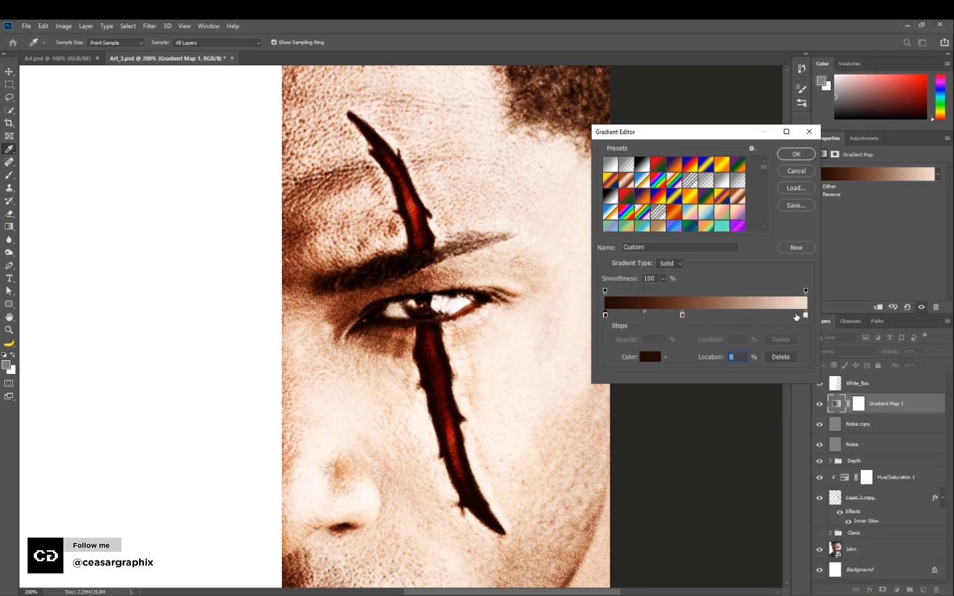
# Place the gradient's light end stop at 99% and set the Gradient Map layer's blend mode to Soft Light
pyautogui.moveTo(806, 315)
pyautogui.mouseDown()
pyautogui.moveTo(807, 325)
pyautogui.moveTo(807, 315)
pyautogui.moveTo(791, 317)
pyautogui.moveTo(807, 315)
pyautogui.mouseUp()
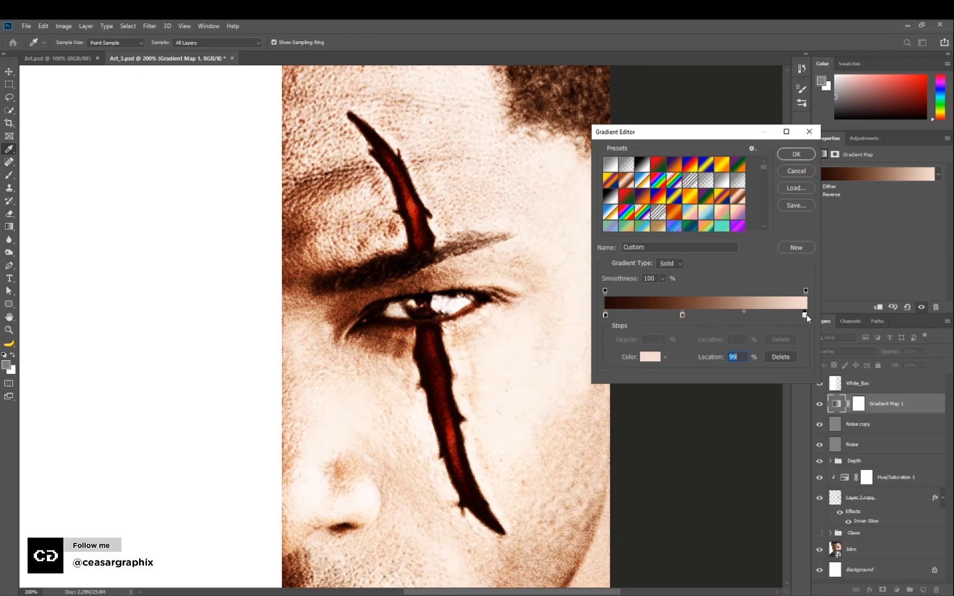
pyautogui.click(796, 154)
pyautogui.press('b')
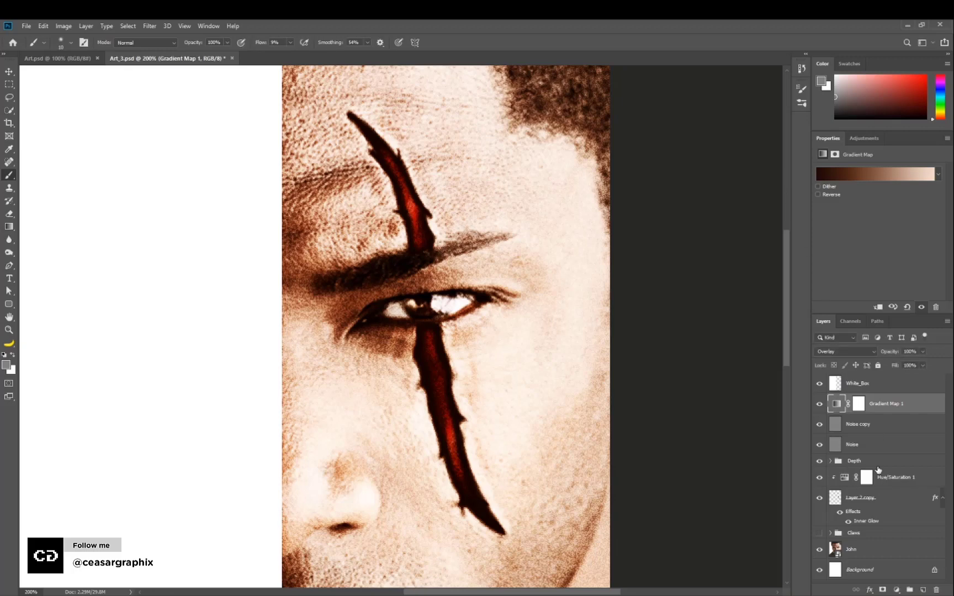
pyautogui.click(845, 351)
pyautogui.click(837, 476)
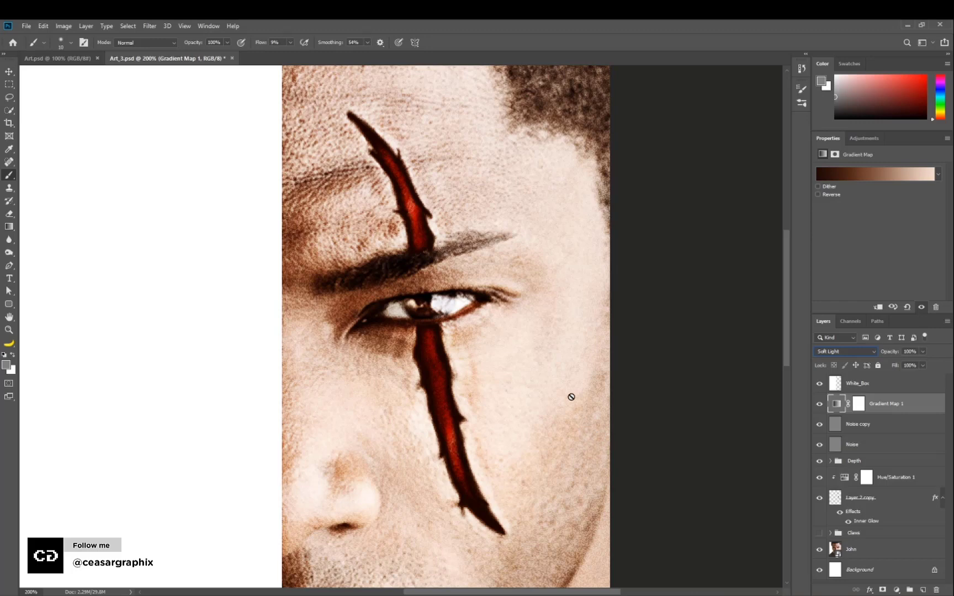
# Create a new layer named Burn above Gradient Map 1 in Overlay mode, filled with 50% gray
pyautogui.hotkey('ctrl', '-')
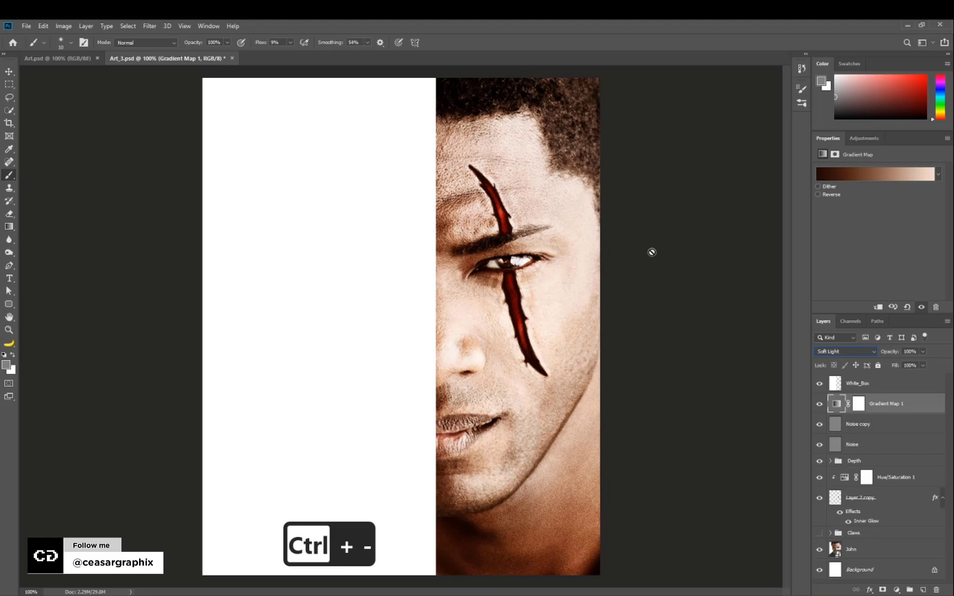
pyautogui.hotkey('ctrl', 'shift', 'n')
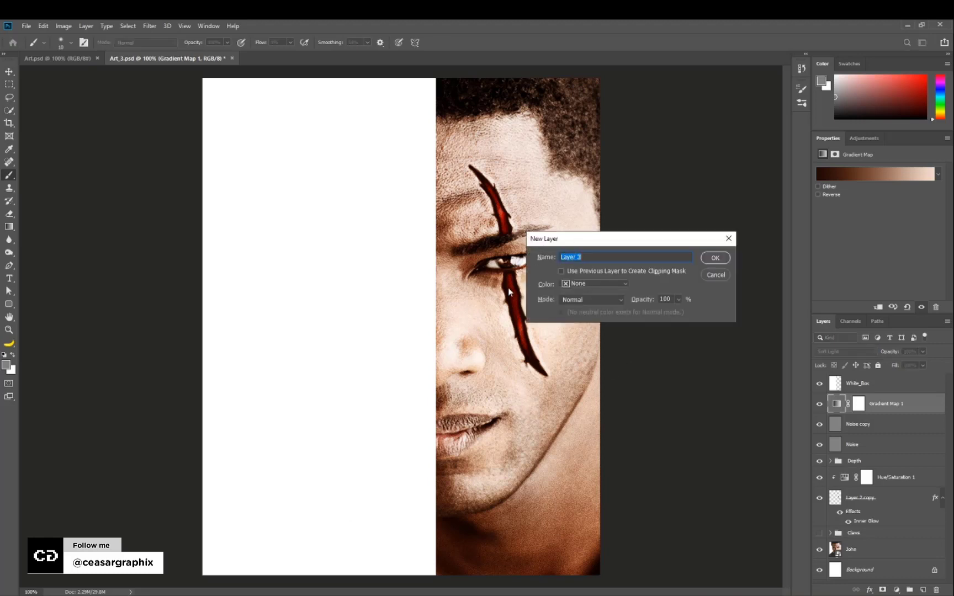
pyautogui.write('Burn')
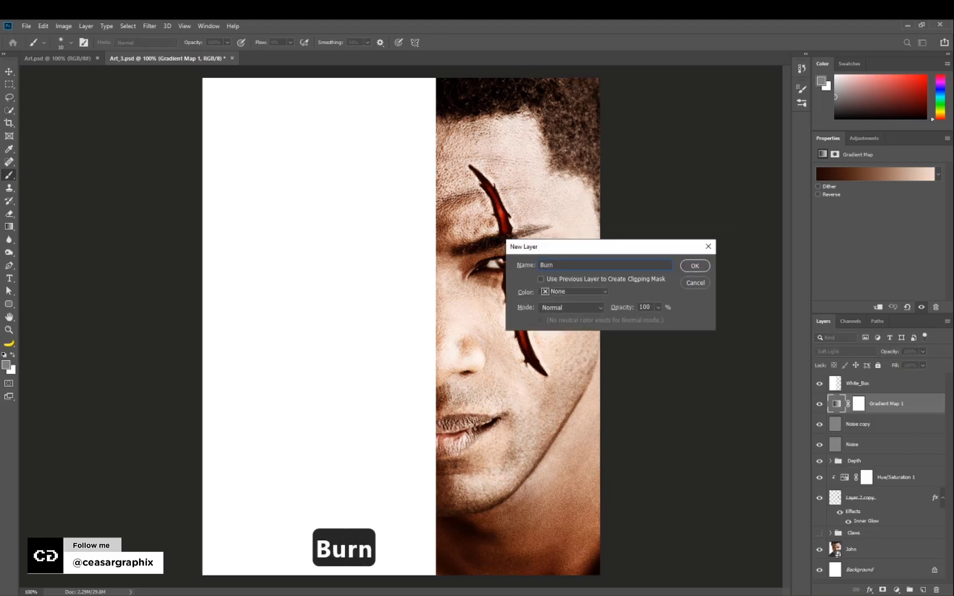
pyautogui.click(572, 310)
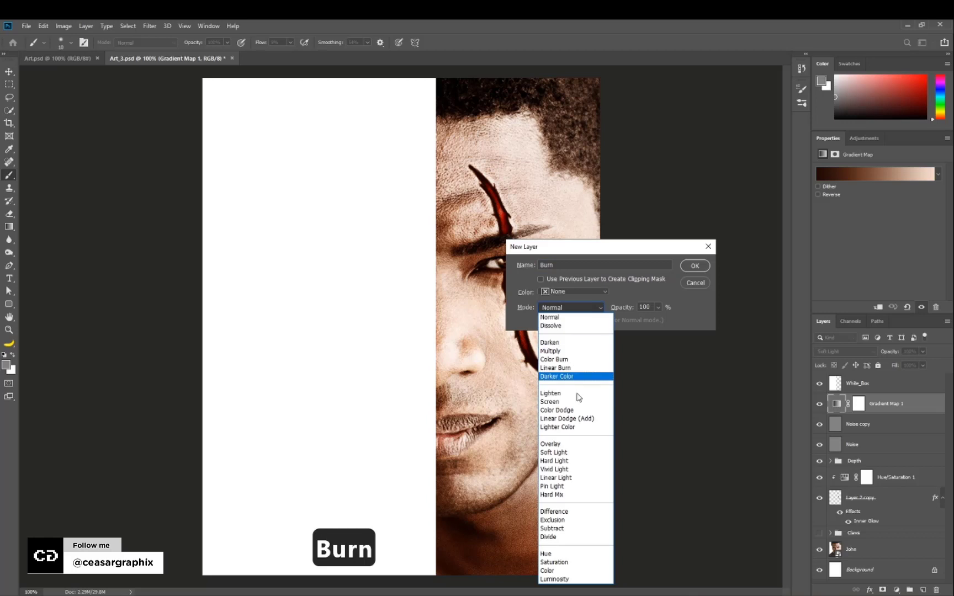
pyautogui.click(570, 447)
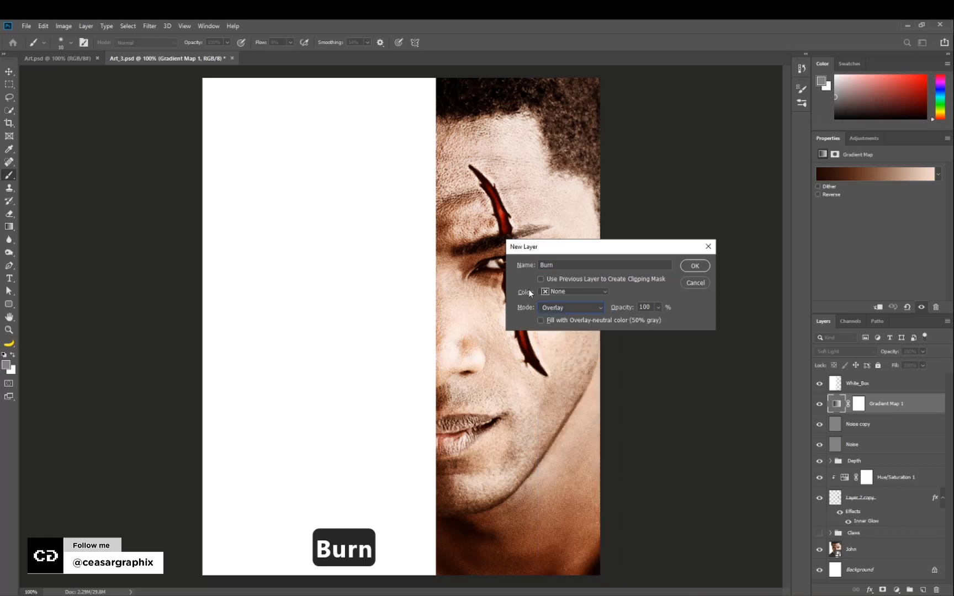
pyautogui.click(692, 266)
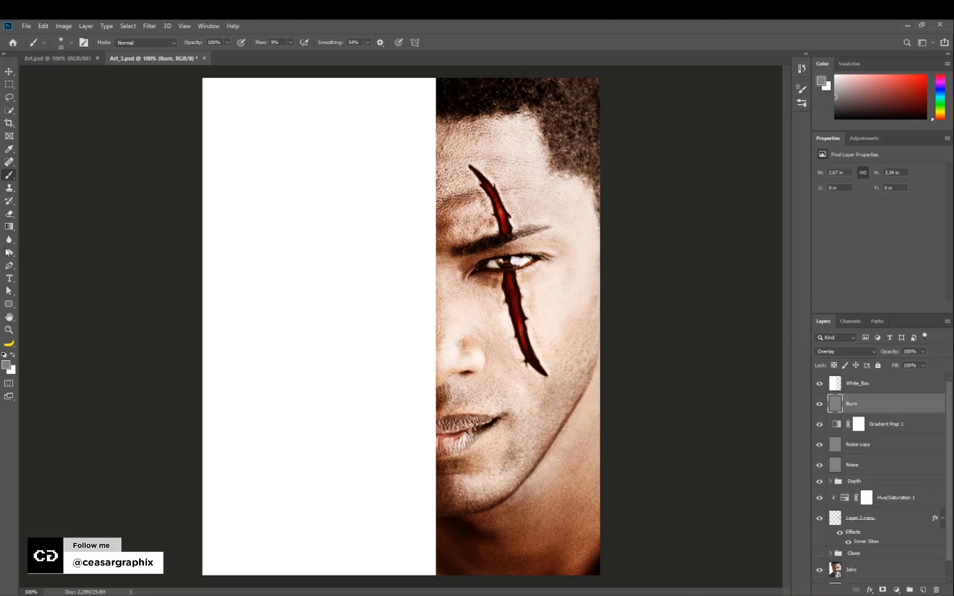
# Darken the cheek, jawline and area beside the mouth on the Burn layer using the Burn tool at varying brush sizes
pyautogui.moveTo(8, 252); pyautogui.dragTo(47, 263)
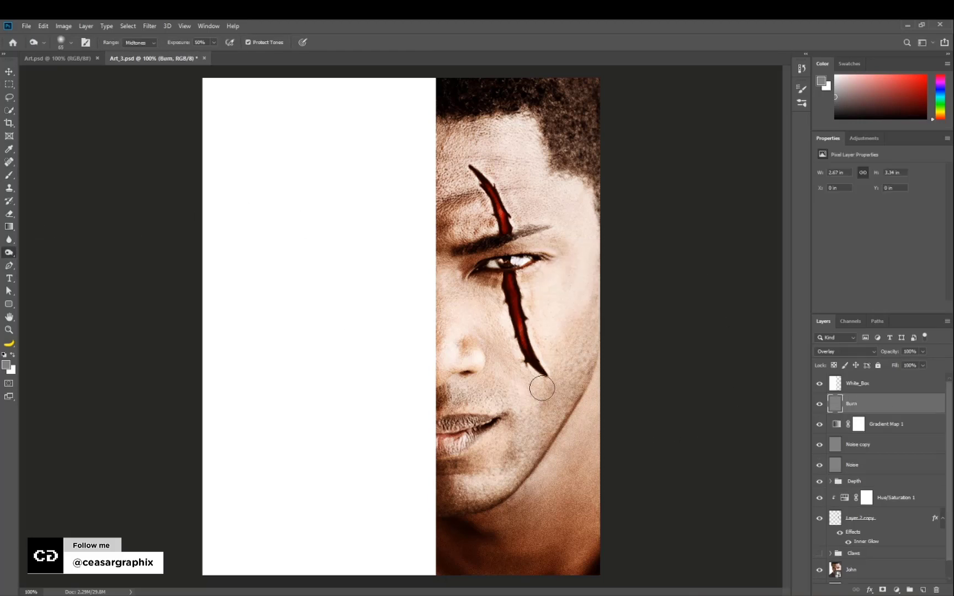
pyautogui.press(']')
pyautogui.press(']')
pyautogui.press(']')
pyautogui.press(']')
pyautogui.press(']')
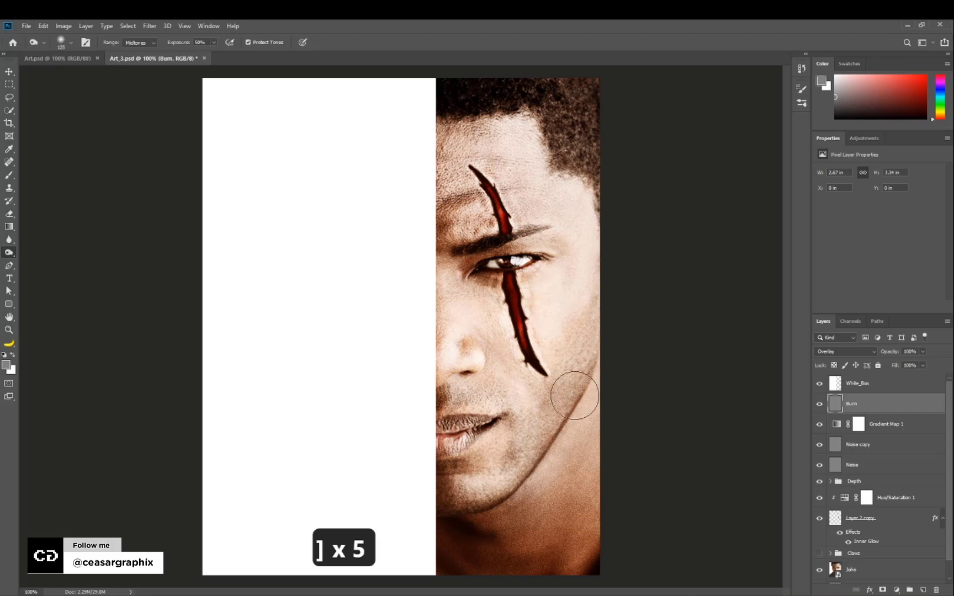
pyautogui.press('[')
pyautogui.press('[')
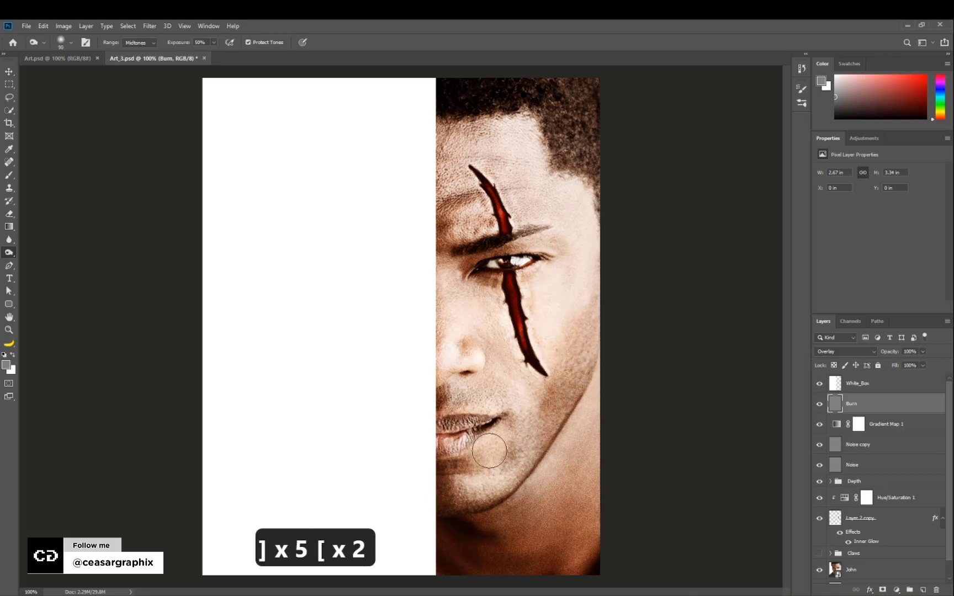
pyautogui.press('[')
pyautogui.press('[')
pyautogui.press('[')
pyautogui.press('[')
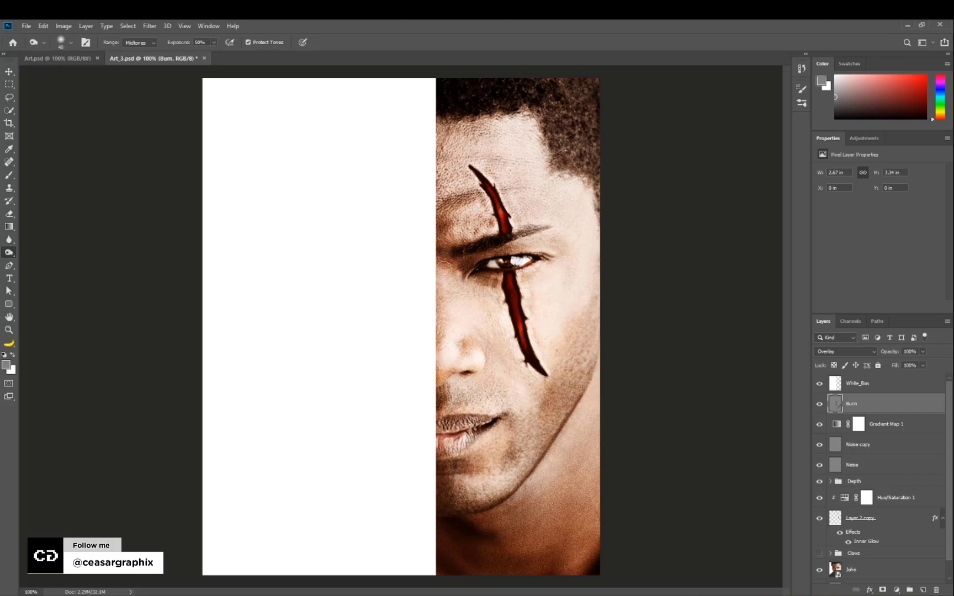
# Burn the shadows under the eye, along the nose bridge and around the jaw and chin with a smaller brush
pyautogui.moveTo(444, 269)
pyautogui.mouseDown()
pyautogui.moveTo(444, 151)
pyautogui.moveTo(480, 126)
pyautogui.moveTo(440, 267)
pyautogui.moveTo(493, 280)
pyautogui.mouseUp()
pyautogui.press('[')
pyautogui.press('[')
pyautogui.press(']')
pyautogui.moveTo(580, 374); pyautogui.dragTo(467, 500)
pyautogui.moveTo(480, 463); pyautogui.dragTo(456, 468)
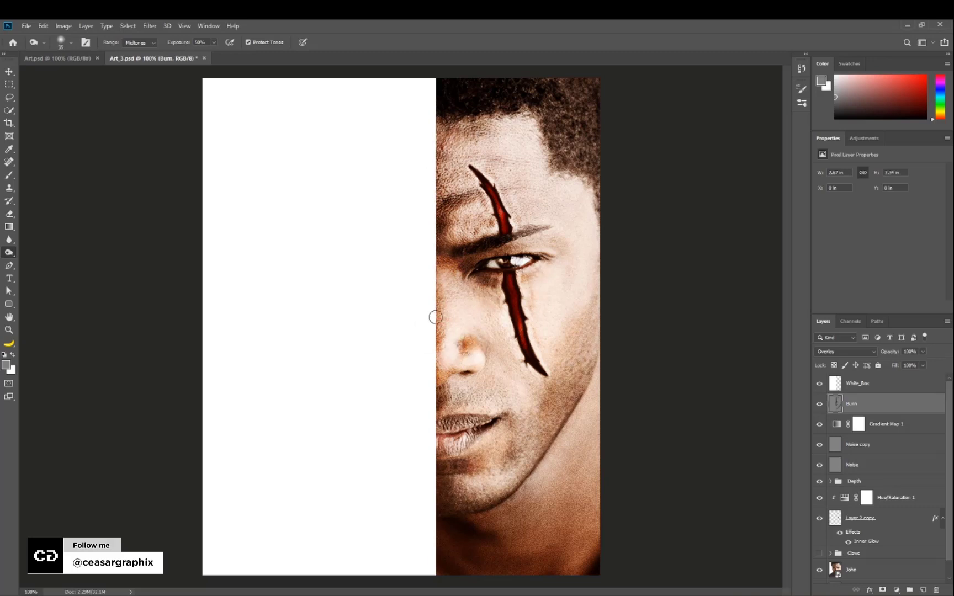
pyautogui.press(']')
pyautogui.press(']')
pyautogui.press(']')
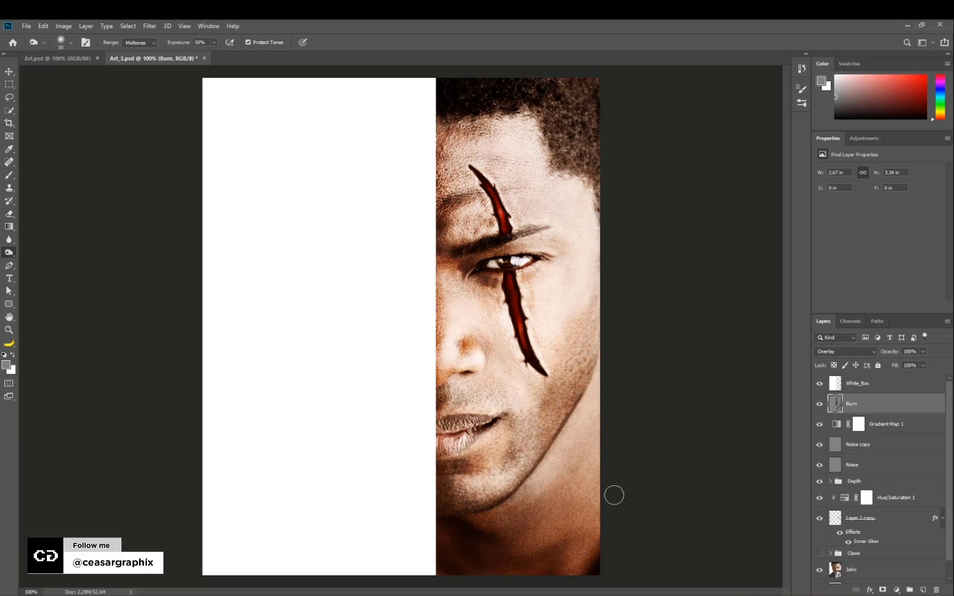
pyautogui.hotkey('ctrl', '=')
pyautogui.moveTo(690, 325); pyautogui.dragTo(591, 374)
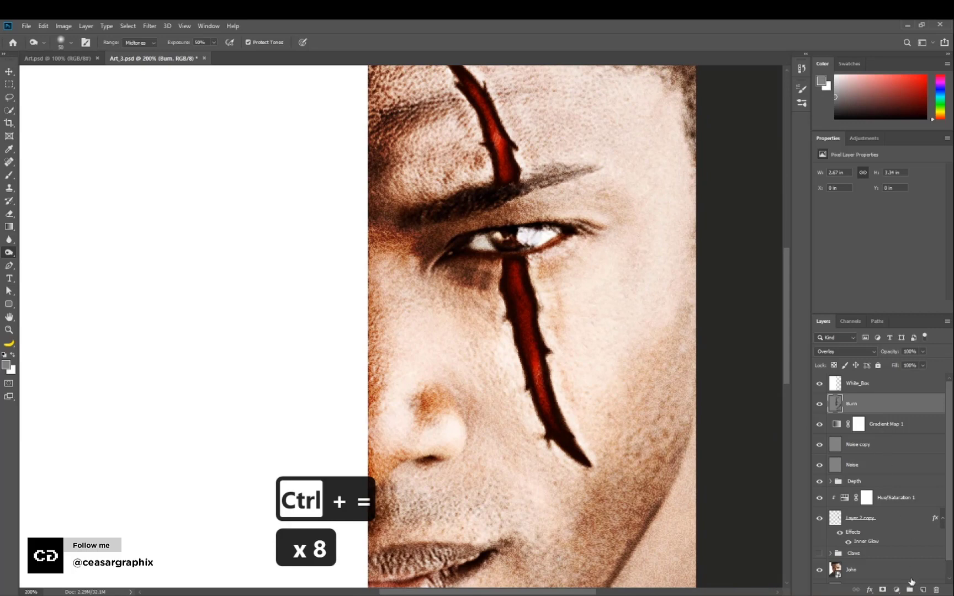
# Create a new blank layer named Mark_Lines above the Burn layer in Normal mode
pyautogui.keyDown('alt'); pyautogui.click(923, 590); pyautogui.keyUp('alt')
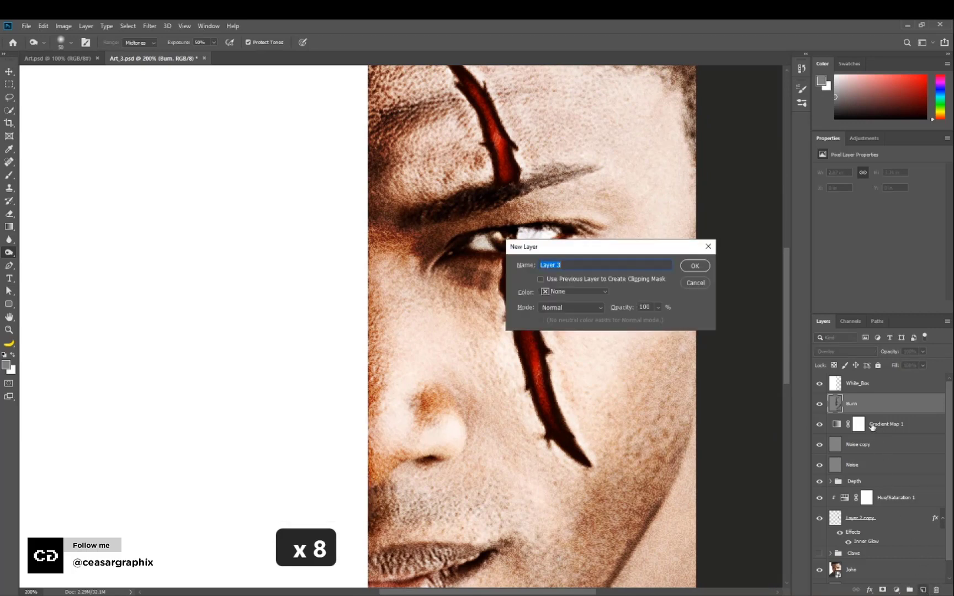
pyautogui.write('Ma')
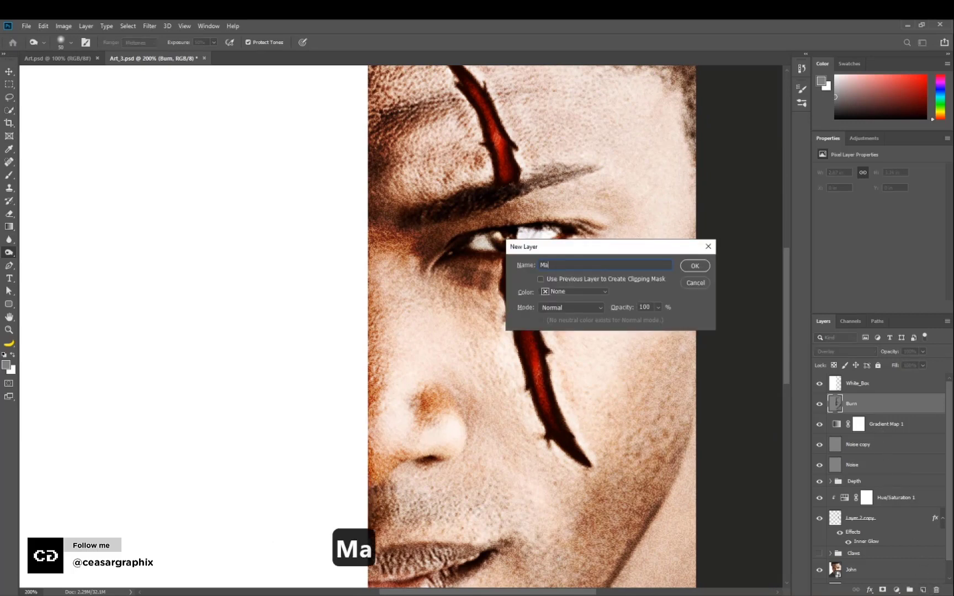
pyautogui.write('rk_L')
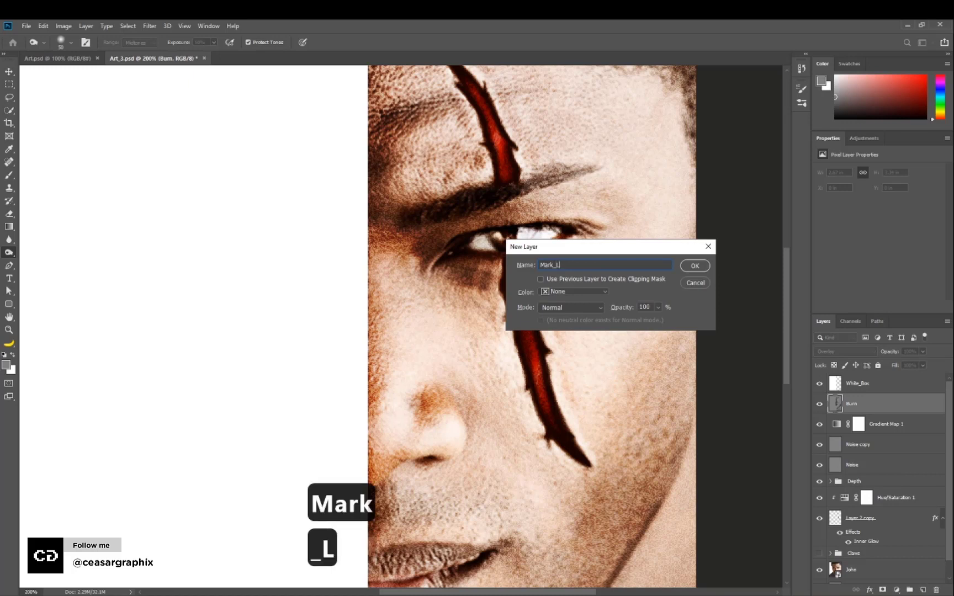
pyautogui.write('ines')
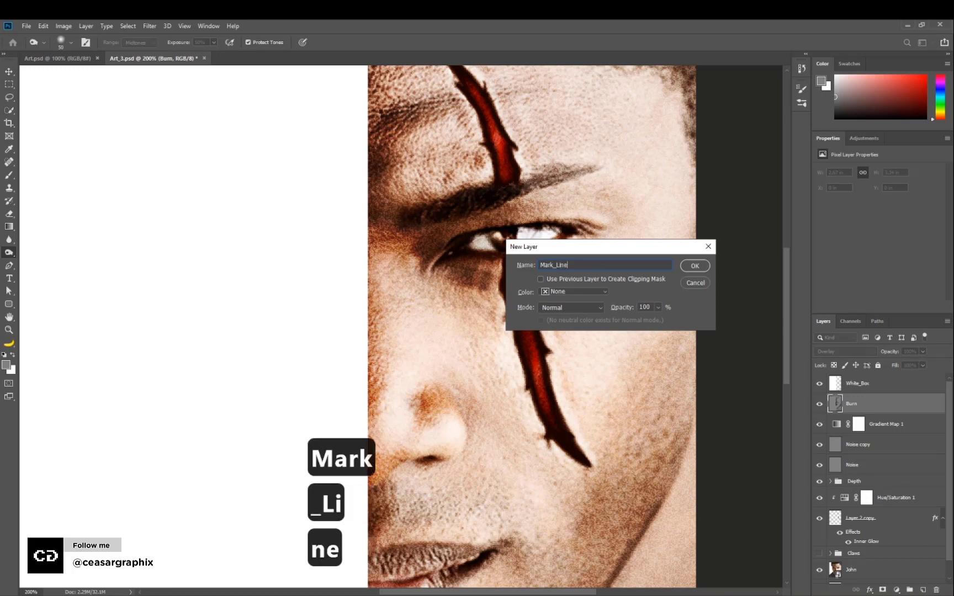
pyautogui.click(692, 269)
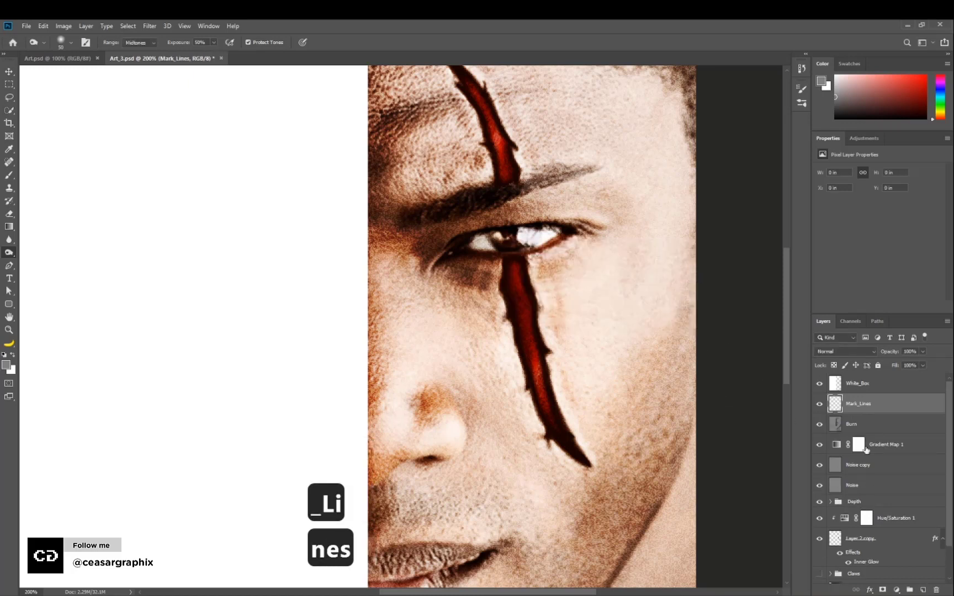
# Set up the Brush tool with a hard round tip at 5 px and Shape Dynamics enabled
pyautogui.click(9, 175)
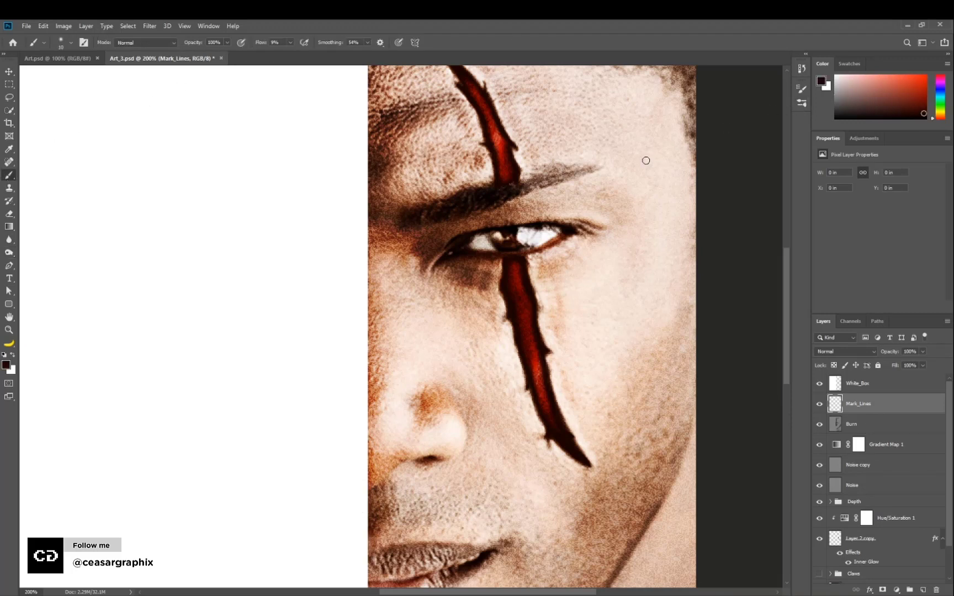
pyautogui.press('F5')
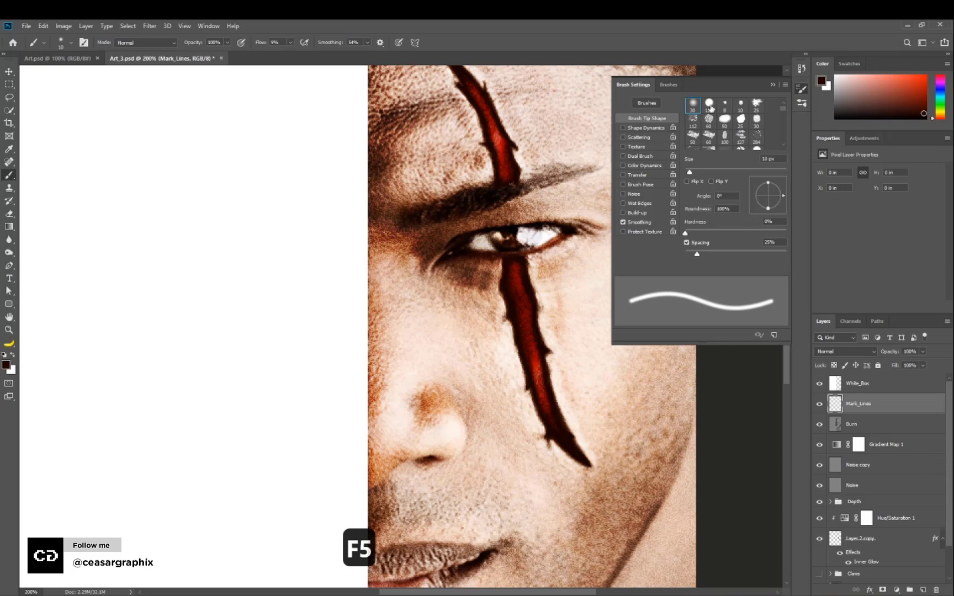
pyautogui.click(709, 105)
pyautogui.click(624, 128)
pyautogui.click(639, 128)
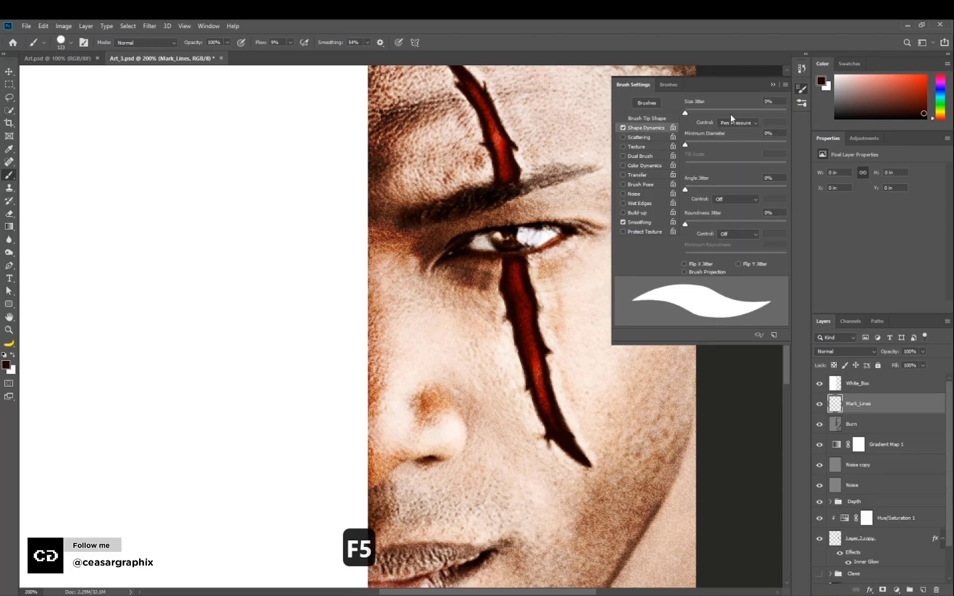
pyautogui.click(662, 118)
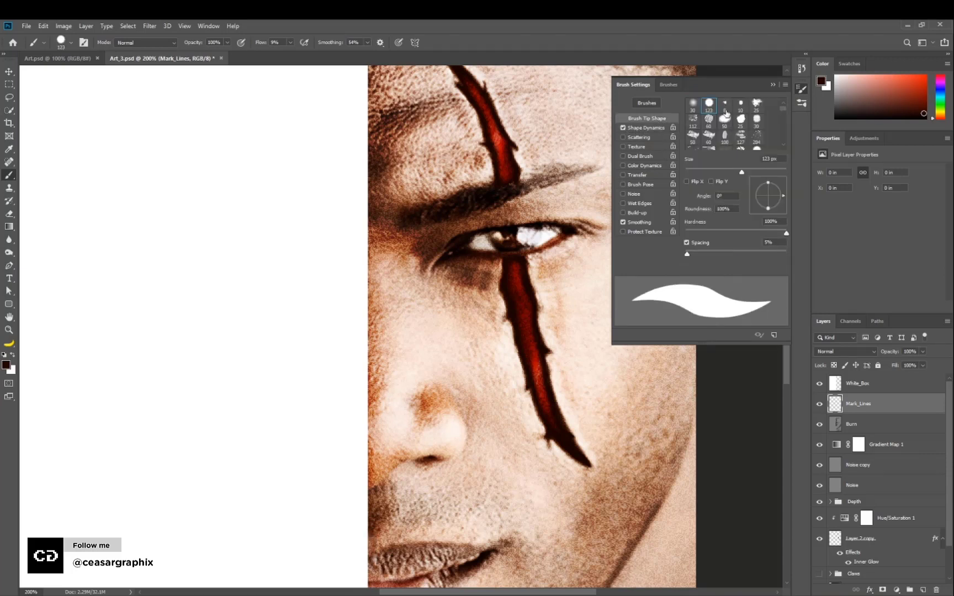
pyautogui.moveTo(740, 172); pyautogui.dragTo(687, 173)
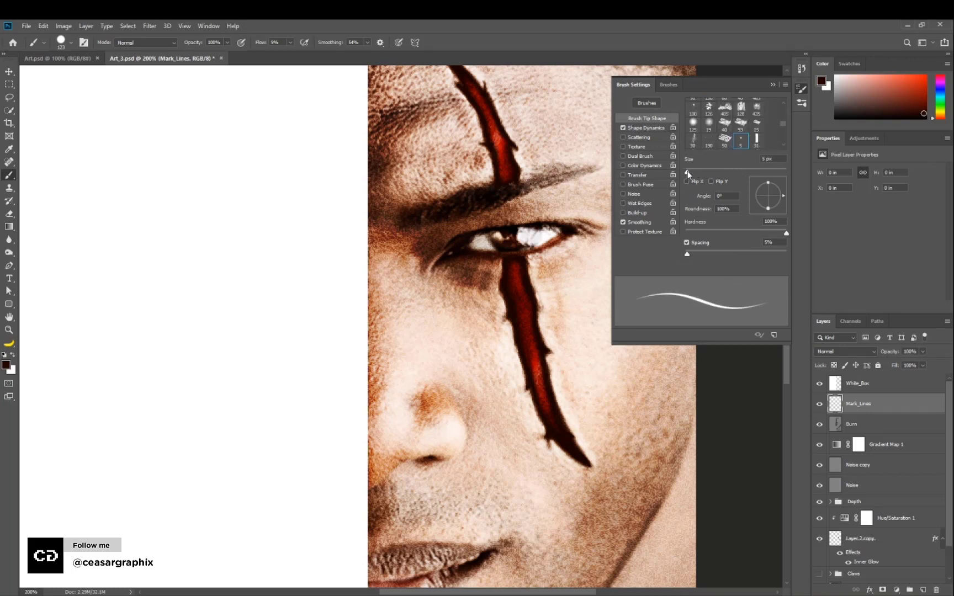
pyautogui.click(772, 85)
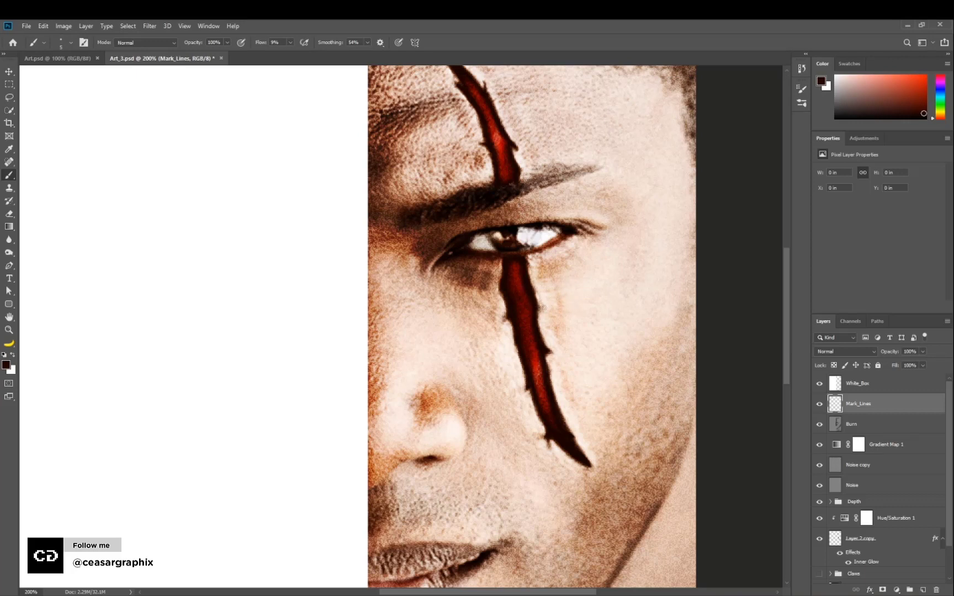
# Draw the first short spikes on the scar below the eye with a sampled dark scar color, 12% smoothing and 100% flow
pyautogui.click(546, 303)
pyautogui.moveTo(349, 53); pyautogui.dragTo(348, 53)
pyautogui.press('i')
pyautogui.click(533, 296)
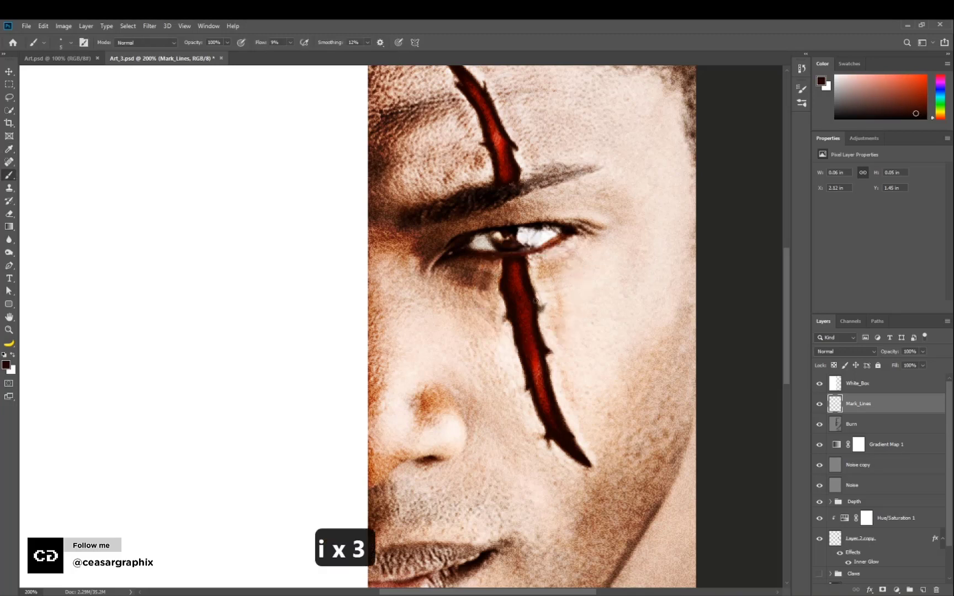
pyautogui.moveTo(507, 296); pyautogui.dragTo(490, 284)
pyautogui.click(291, 43)
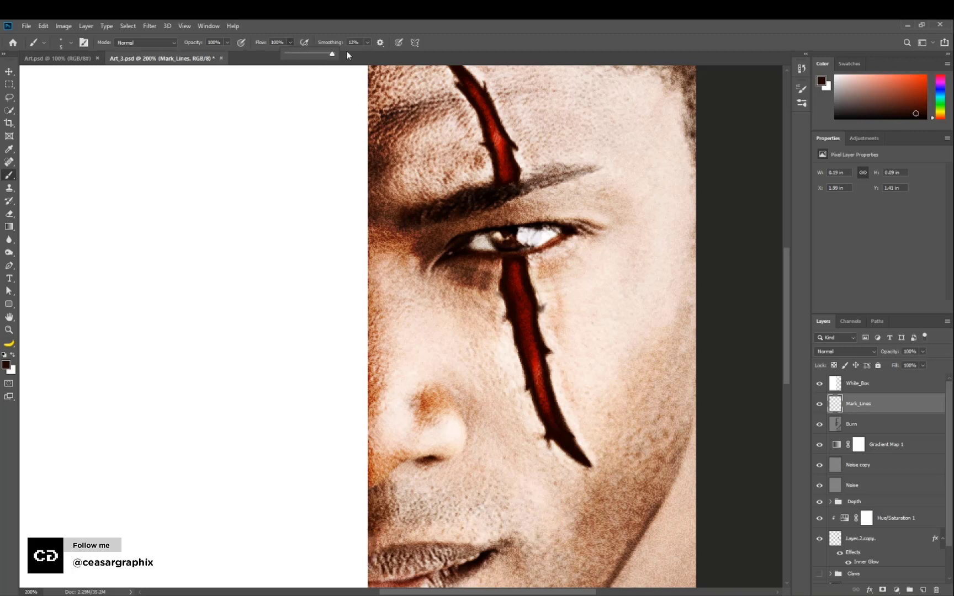
pyautogui.click(525, 303)
pyautogui.moveTo(500, 325); pyautogui.dragTo(517, 312)
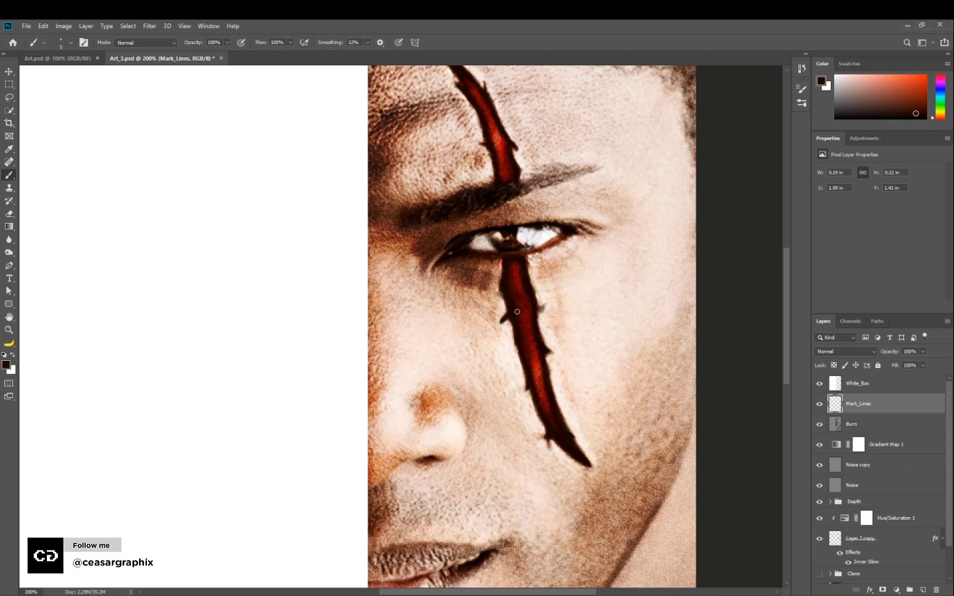
pyautogui.hotkey('ctrl', 'z')
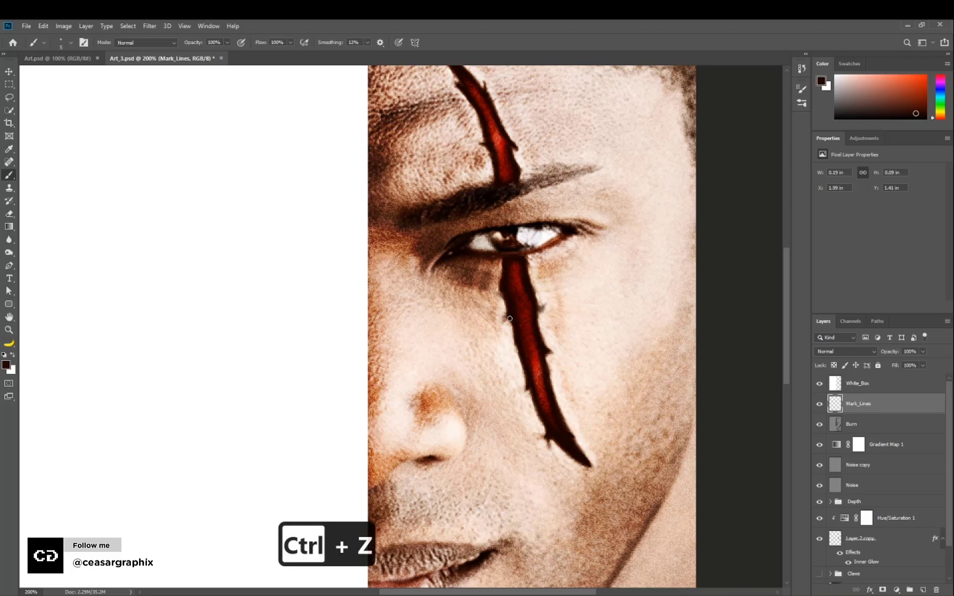
# Paint small dark spikes along both edges of the scar on the cheek and forehead, undoing the stray strokes
pyautogui.moveTo(506, 319); pyautogui.dragTo(505, 330)
pyautogui.moveTo(530, 292); pyautogui.dragTo(538, 288)
pyautogui.moveTo(521, 358); pyautogui.dragTo(518, 365)
pyautogui.moveTo(540, 412); pyautogui.dragTo(536, 423)
pyautogui.moveTo(579, 451); pyautogui.dragTo(589, 455)
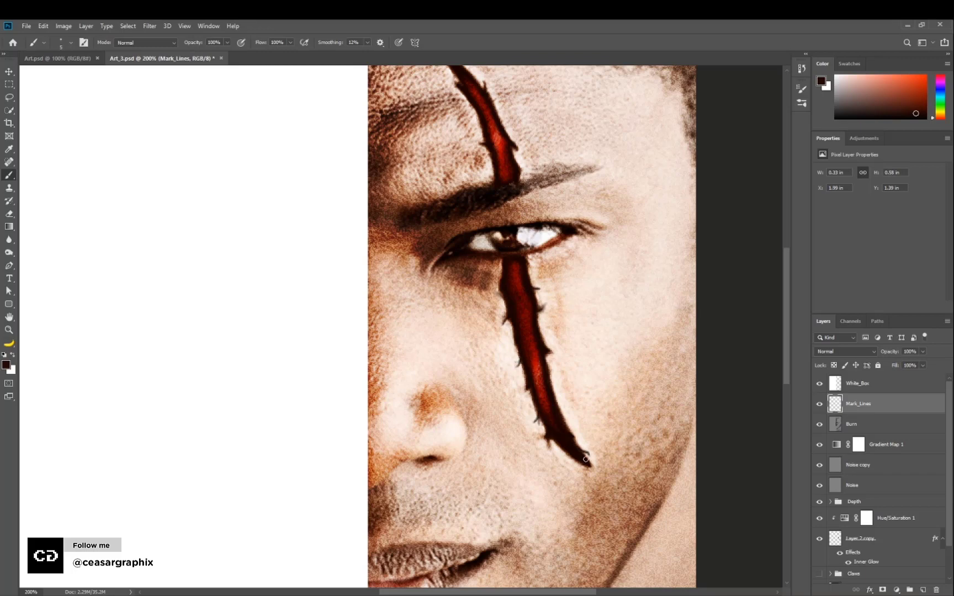
pyautogui.moveTo(493, 163); pyautogui.dragTo(488, 166)
pyautogui.moveTo(491, 183)
pyautogui.mouseDown()
pyautogui.moveTo(495, 269)
pyautogui.moveTo(508, 205)
pyautogui.mouseUp()
pyautogui.moveTo(473, 159); pyautogui.dragTo(482, 163)
pyautogui.hotkey('ctrl', 'z')
pyautogui.moveTo(555, 480); pyautogui.dragTo(562, 478)
pyautogui.hotkey('ctrl', 'z')
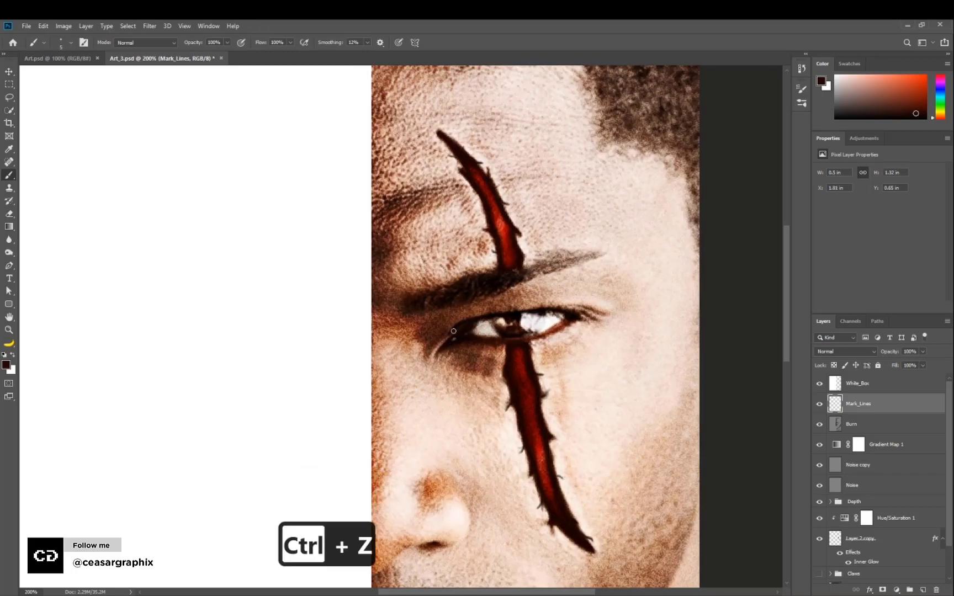
pyautogui.hotkey('ctrl', '-')
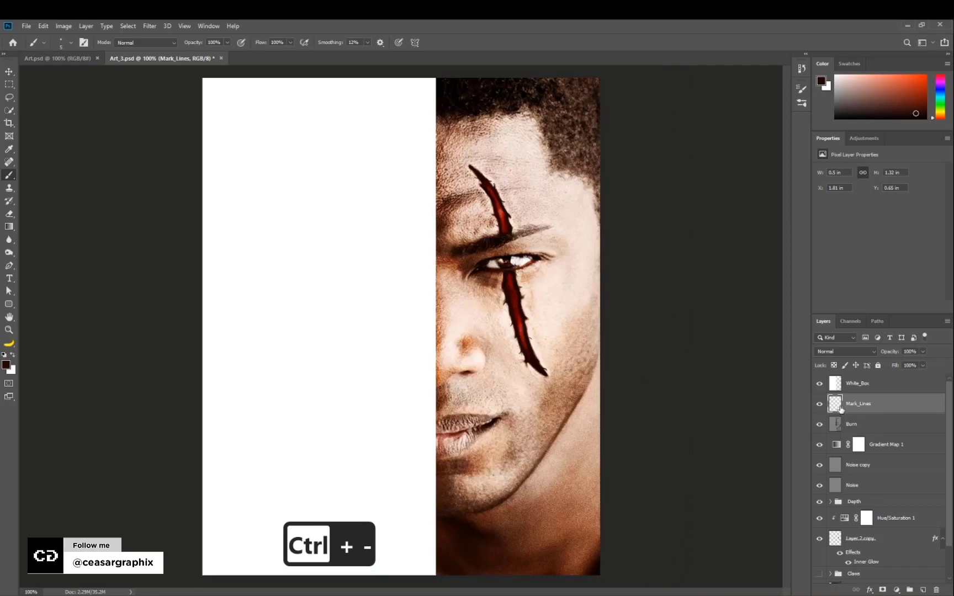
# Stamp all visible layers into a new layer above White_Box and sharpen it with the Unsharp Mask filter
pyautogui.click(861, 385)
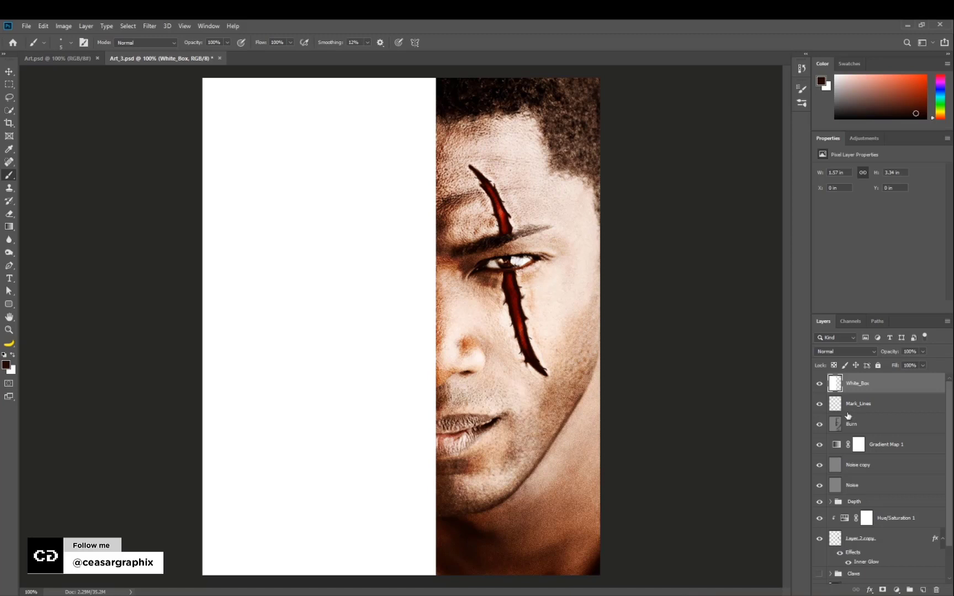
pyautogui.hotkey('ctrl', 'alt', 'shift', 'e')
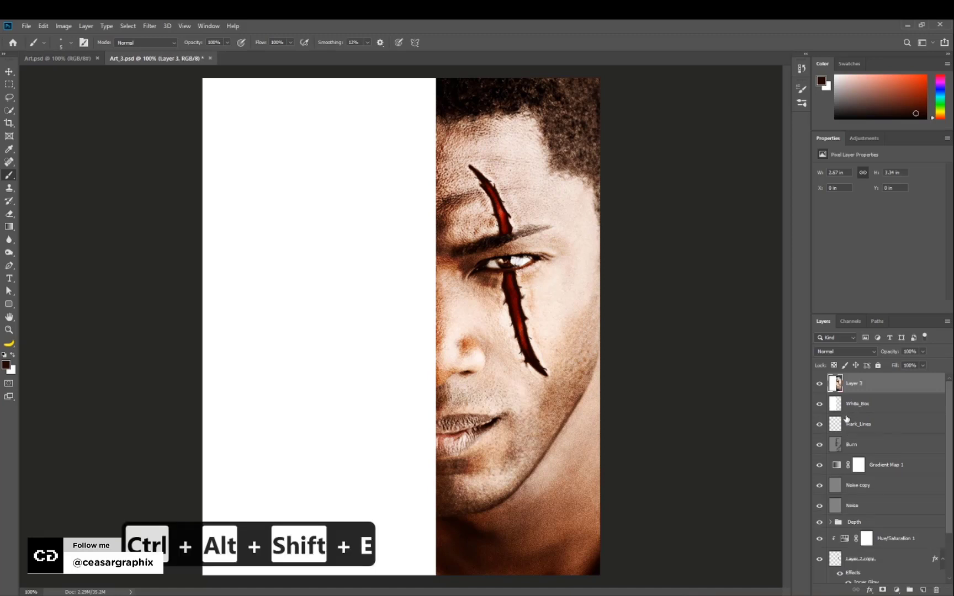
pyautogui.click(145, 26)
pyautogui.moveTo(131, 26)
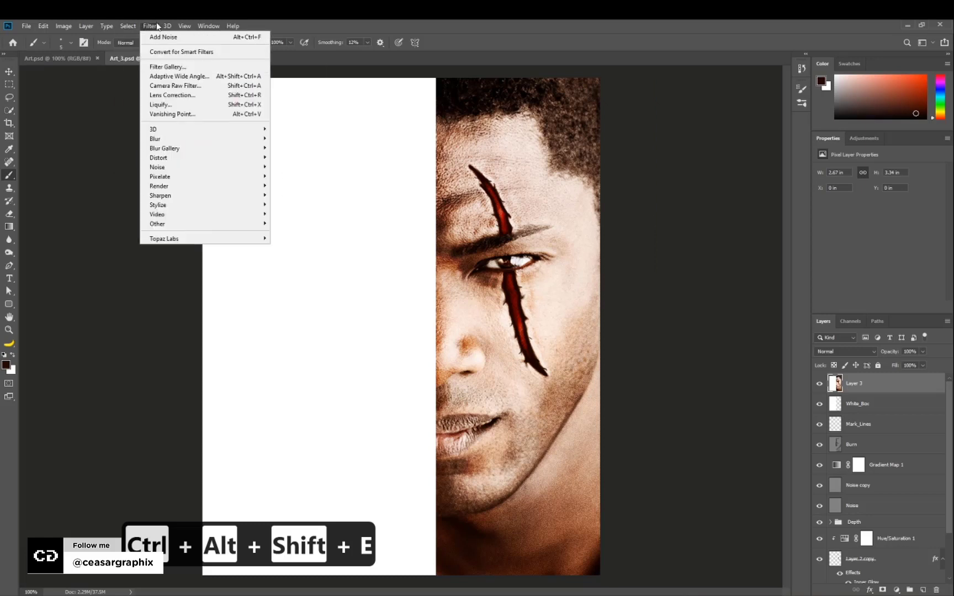
pyautogui.moveTo(208, 195)
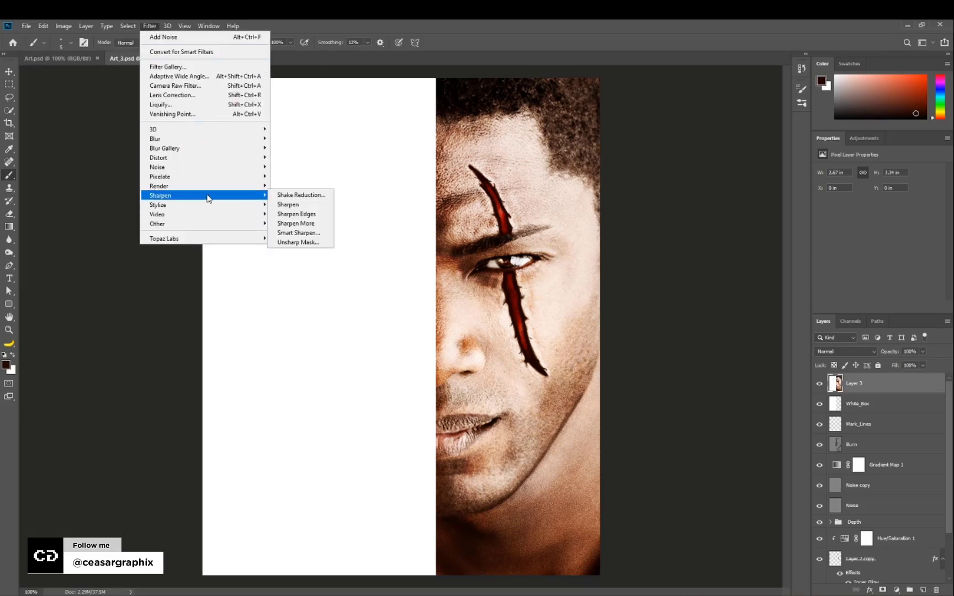
pyautogui.click(302, 240)
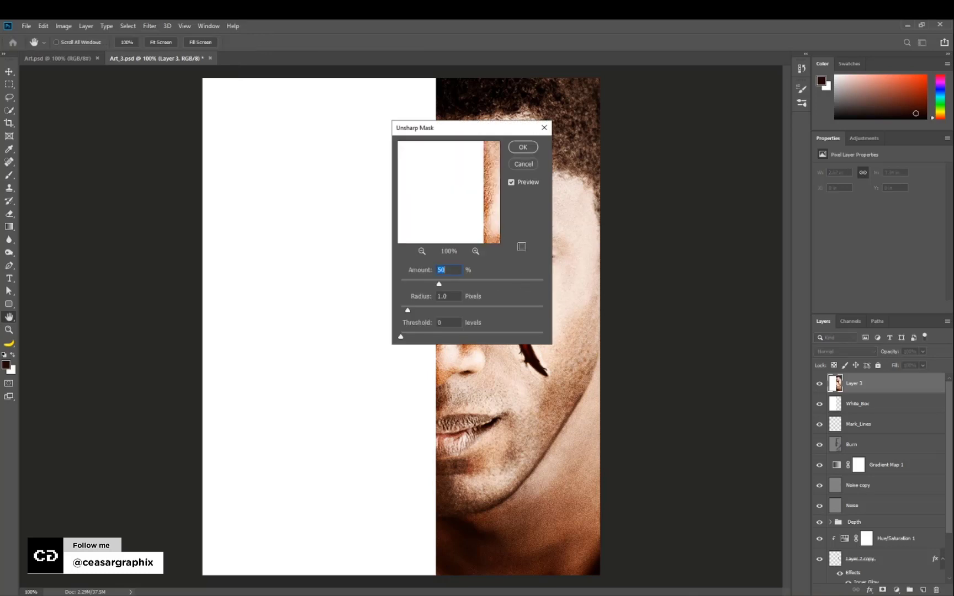
pyautogui.moveTo(441, 126); pyautogui.dragTo(284, 166)
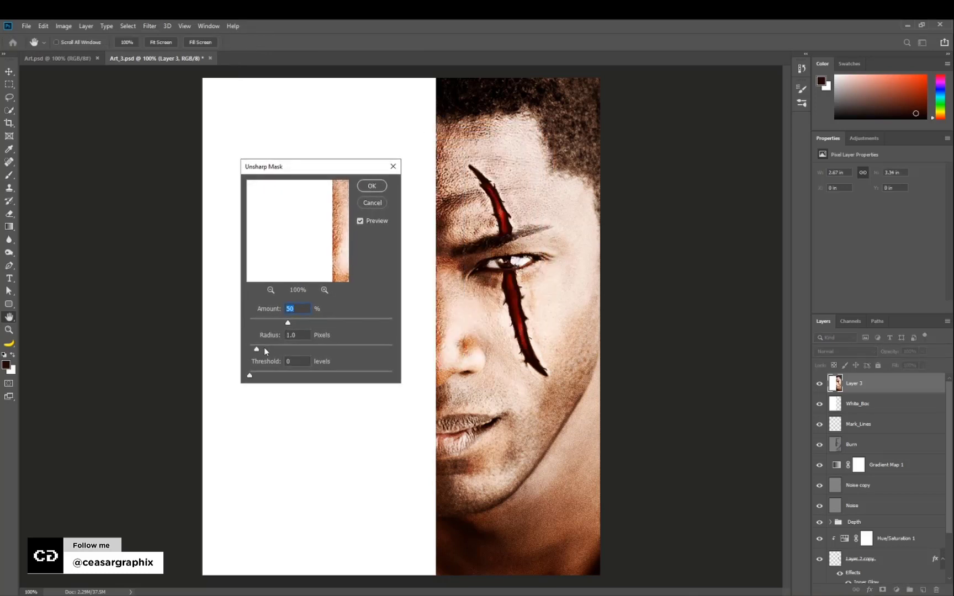
pyautogui.moveTo(284, 324); pyautogui.dragTo(252, 349)
pyautogui.click(374, 188)
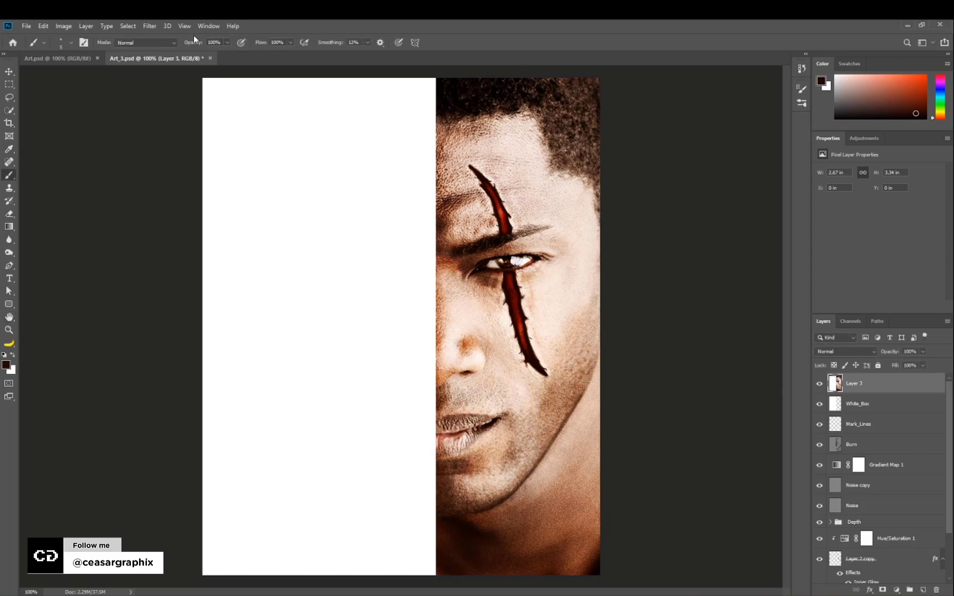
# In the Camera Raw filter, set Temperature to -8, Contrast to +7, Highlights to +9, Shadows to -19 and Whites to +9
pyautogui.click(150, 26)
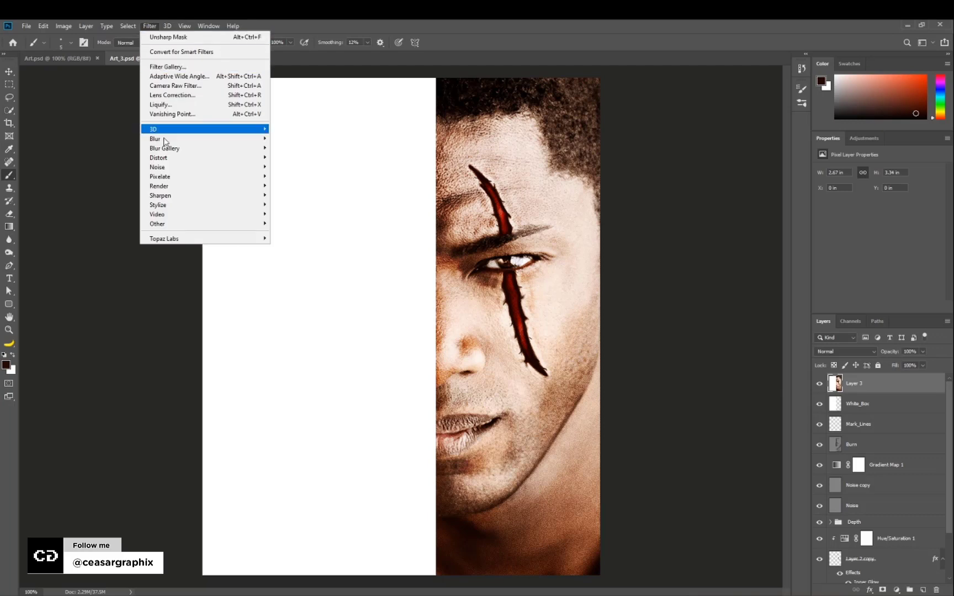
pyautogui.click(194, 87)
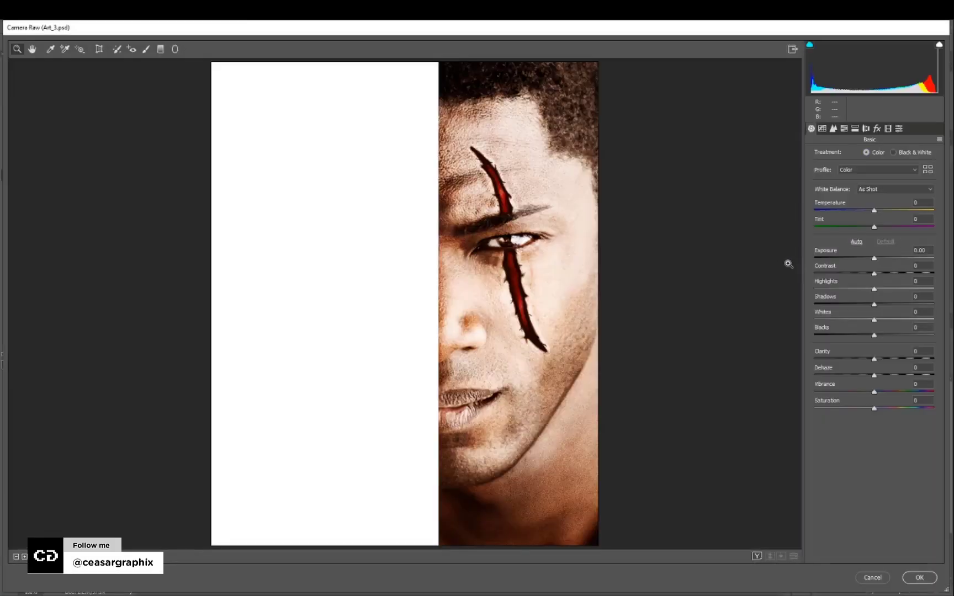
pyautogui.moveTo(874, 210); pyautogui.dragTo(870, 211)
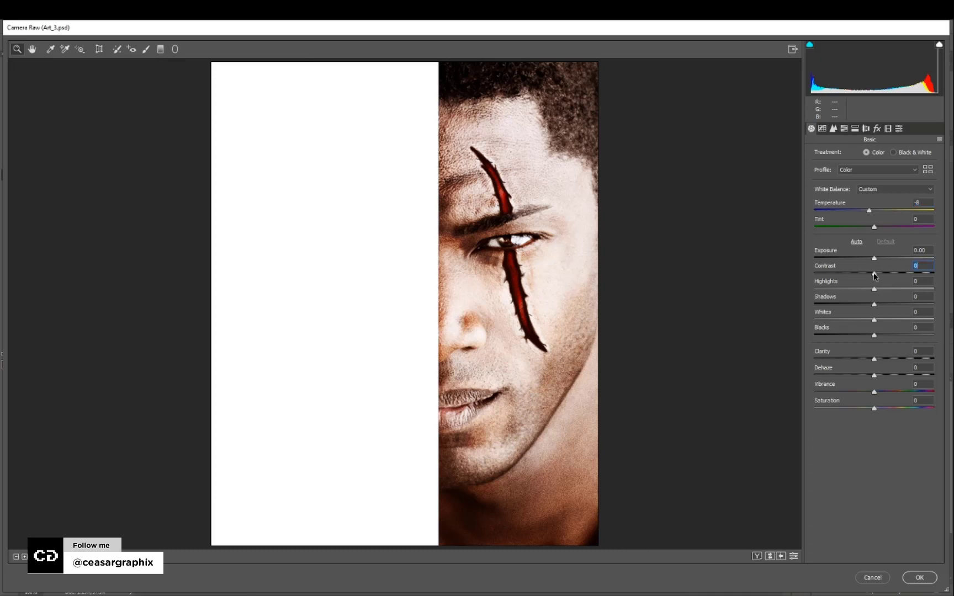
pyautogui.moveTo(874, 277)
pyautogui.mouseDown()
pyautogui.moveTo(858, 276)
pyautogui.moveTo(880, 276)
pyautogui.mouseUp()
pyautogui.click(875, 290)
pyautogui.moveTo(875, 290); pyautogui.dragTo(874, 290)
pyautogui.moveTo(876, 293); pyautogui.dragTo(882, 291)
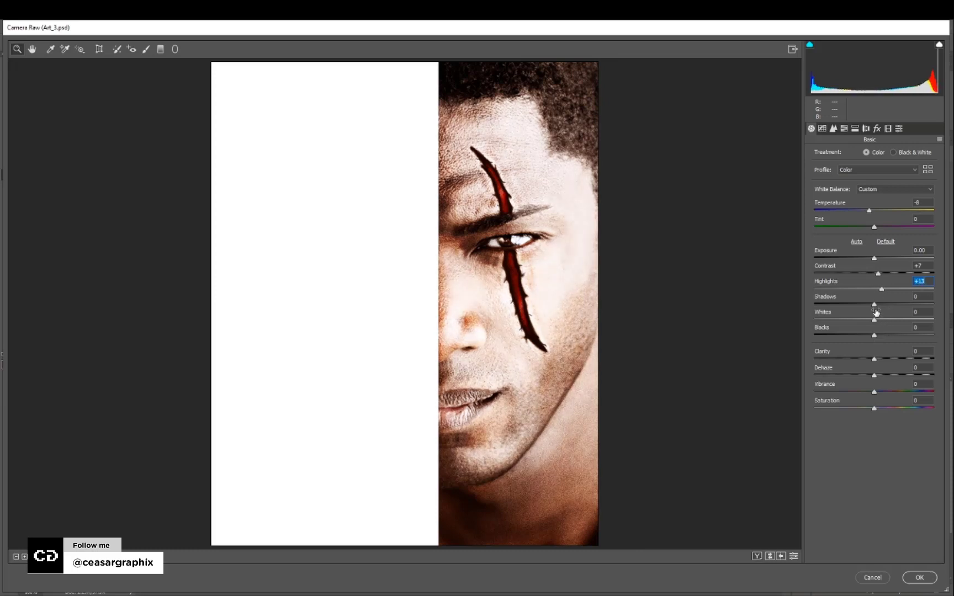
pyautogui.moveTo(875, 305)
pyautogui.mouseDown()
pyautogui.moveTo(864, 308)
pyautogui.moveTo(882, 322)
pyautogui.moveTo(881, 293)
pyautogui.mouseUp()
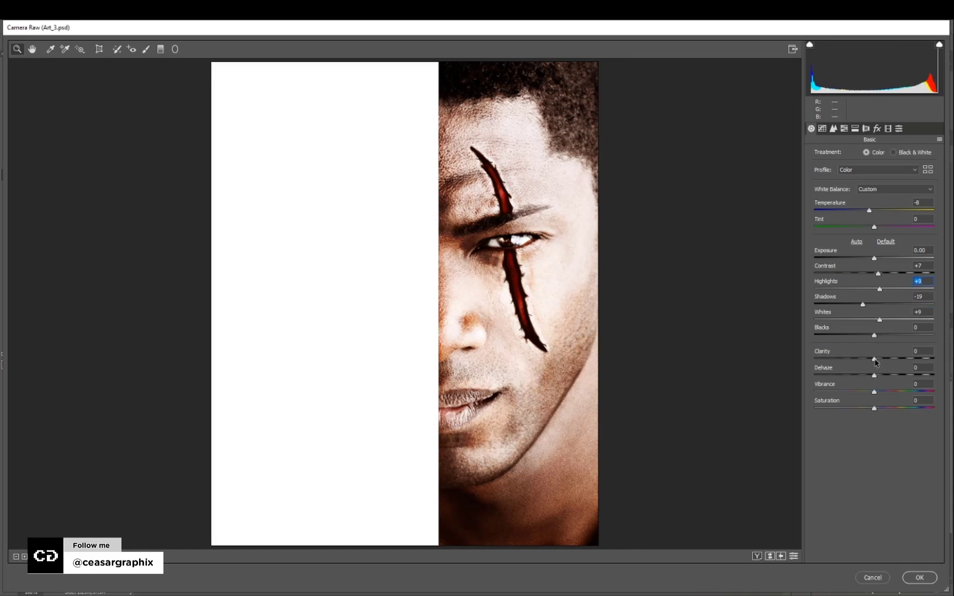
# Raise Clarity to about +12, add slight Detail sharpening and apply the Camera Raw filter
pyautogui.moveTo(875, 360); pyautogui.dragTo(882, 359)
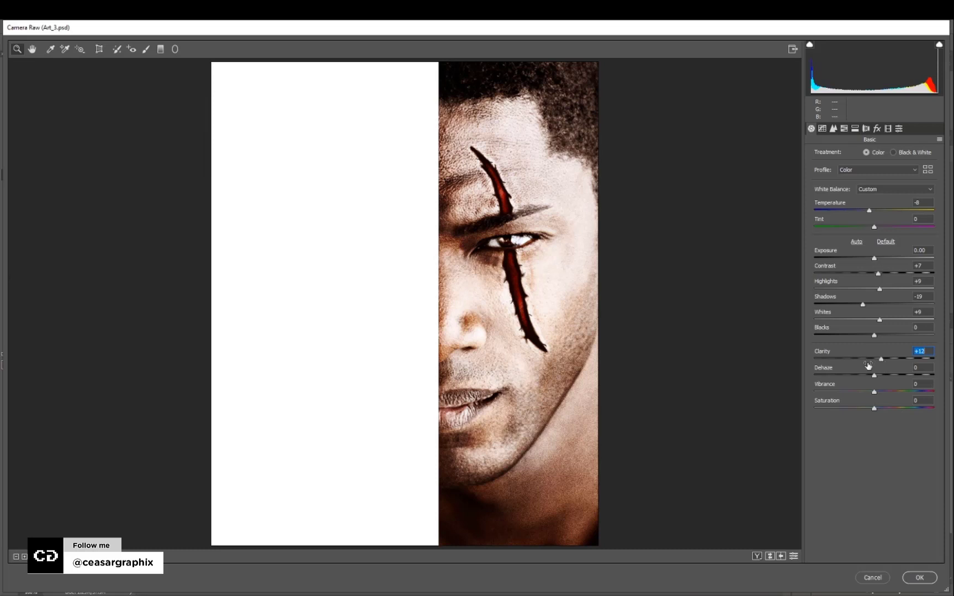
pyautogui.moveTo(884, 362); pyautogui.dragTo(882, 364)
pyautogui.click(834, 129)
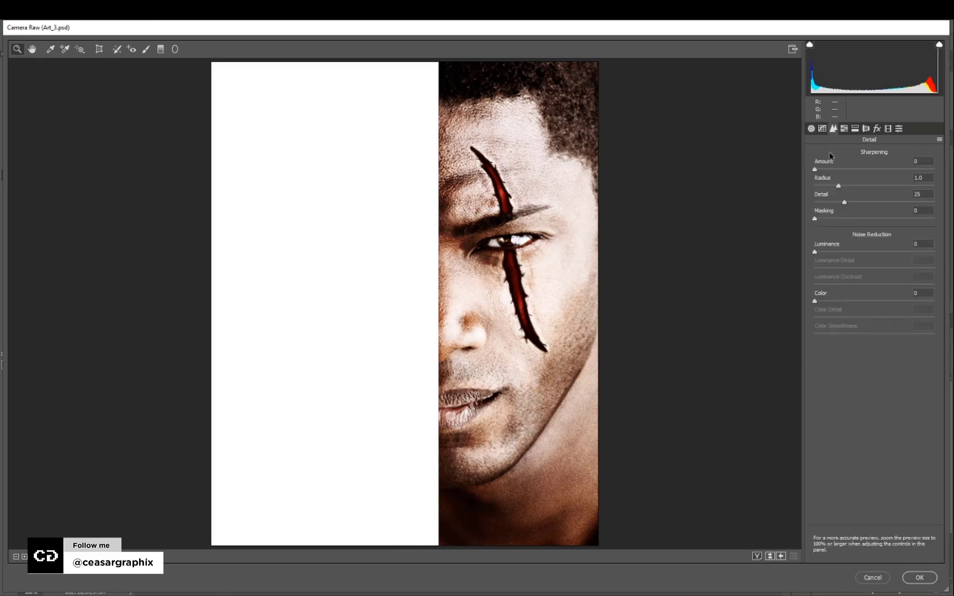
pyautogui.moveTo(814, 170); pyautogui.dragTo(821, 170)
pyautogui.click(920, 578)
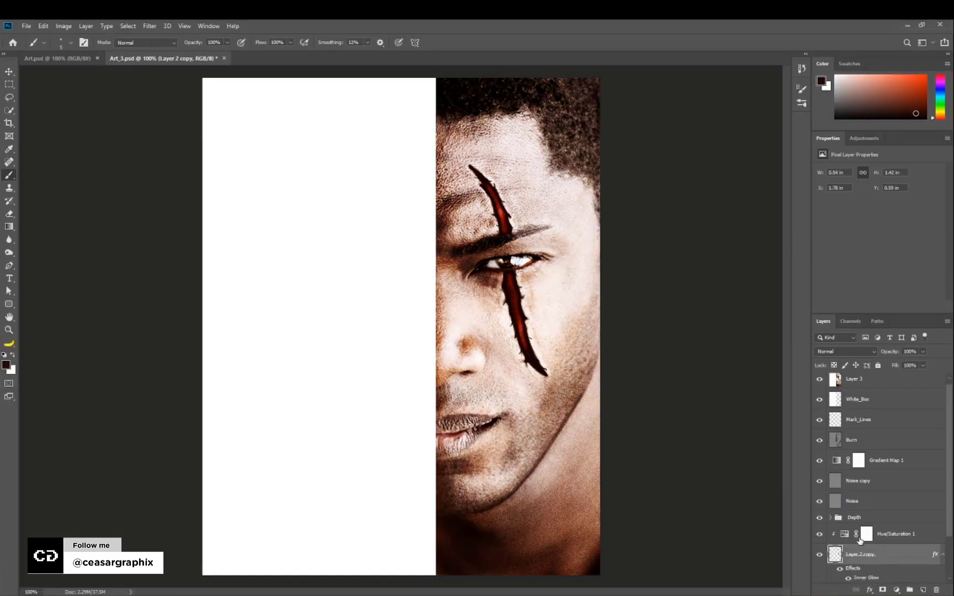
# Add a Color Lookup adjustment layer above Layer 3 with the EdgyAmber.3DL table and invert its mask to black
pyautogui.click(861, 382)
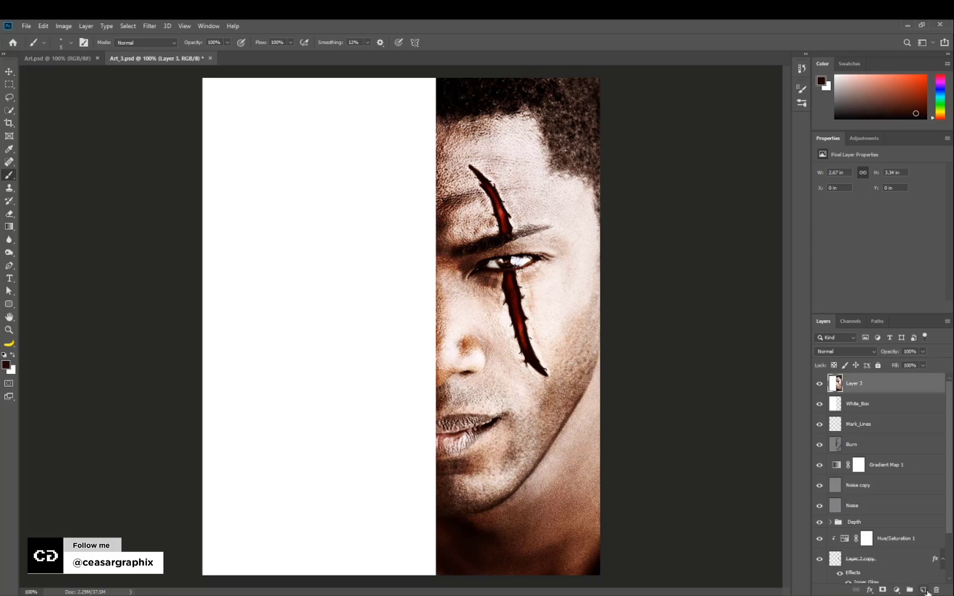
pyautogui.click(897, 591)
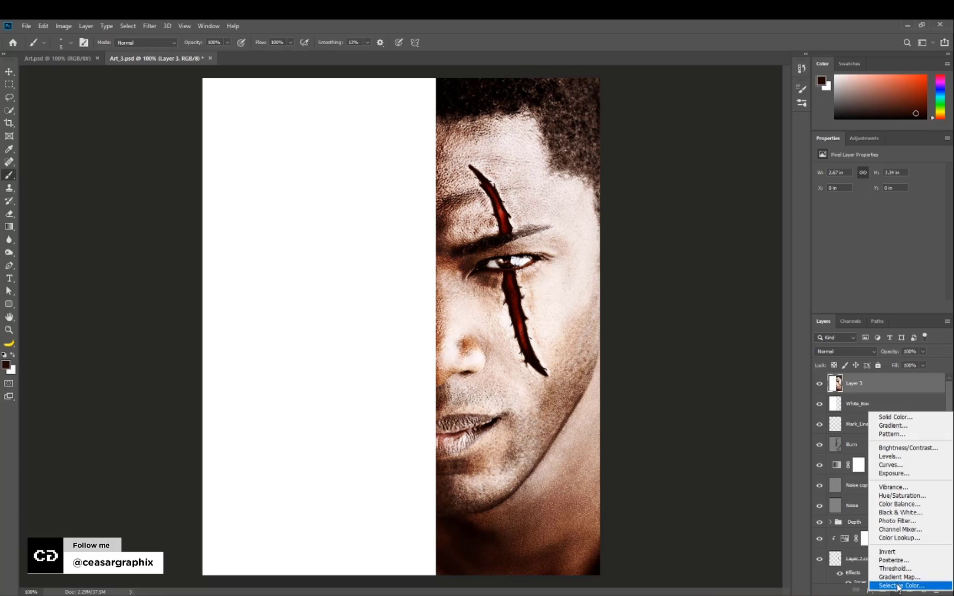
pyautogui.click(899, 538)
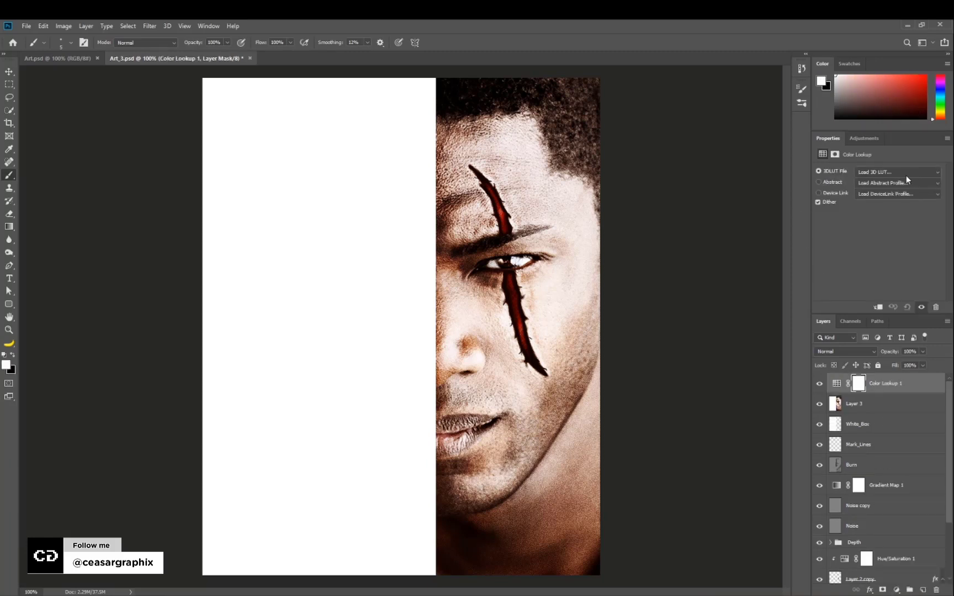
pyautogui.click(903, 172)
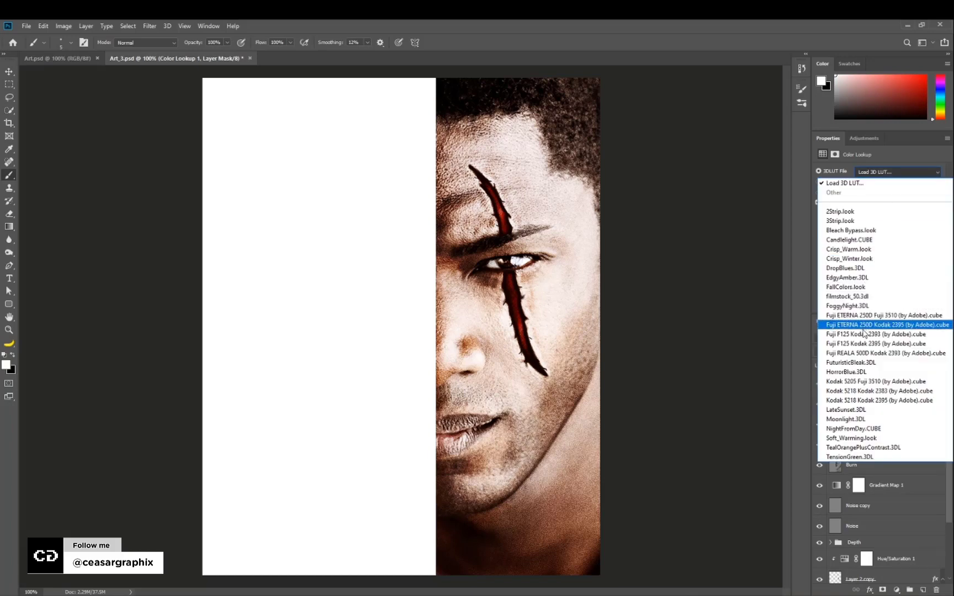
pyautogui.click(861, 277)
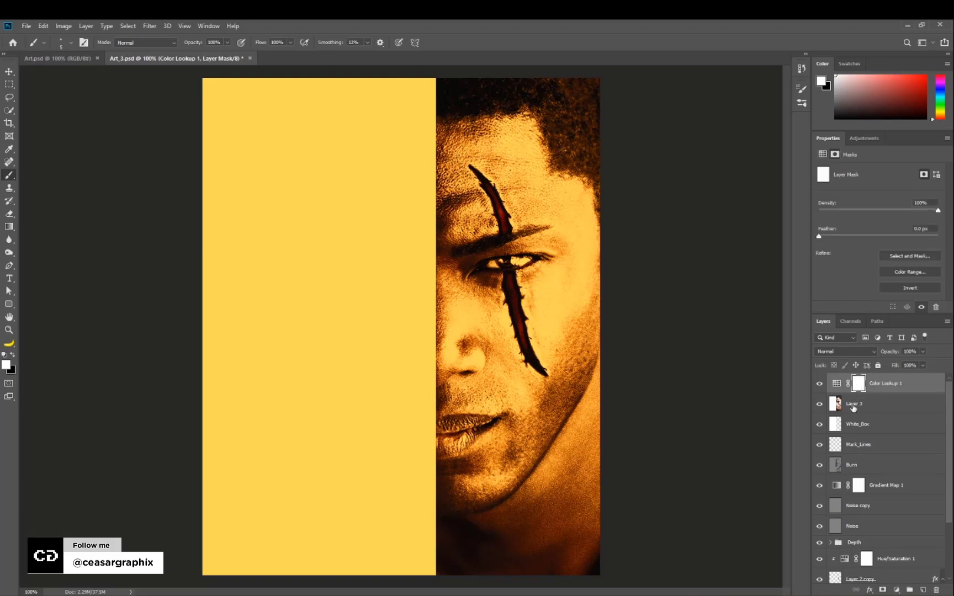
pyautogui.click(860, 384)
pyautogui.hotkey('ctrl', 'i')
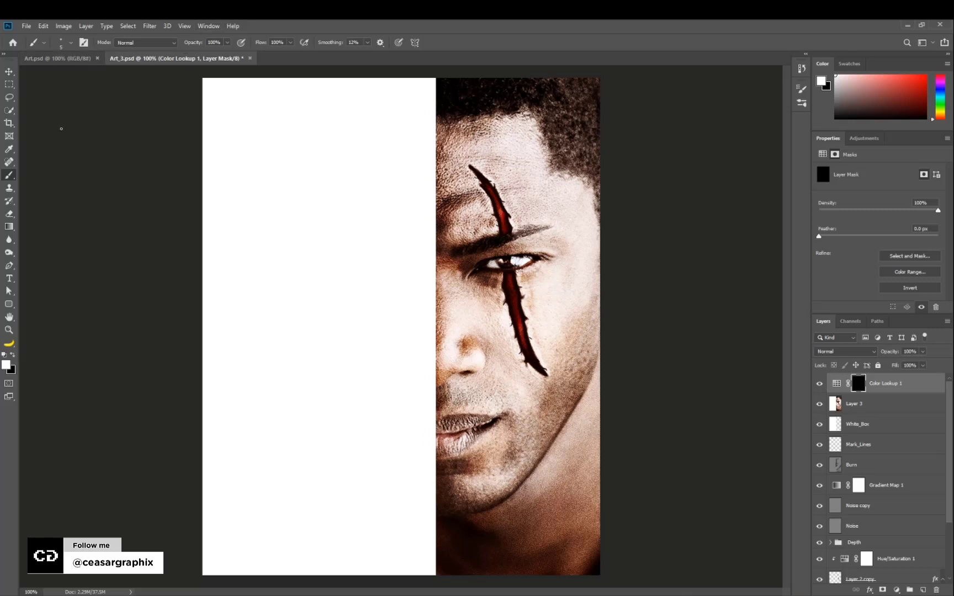
# Choose the soft round 30 px brush with 0% hardness and turn off Shape Dynamics
pyautogui.press('F5')
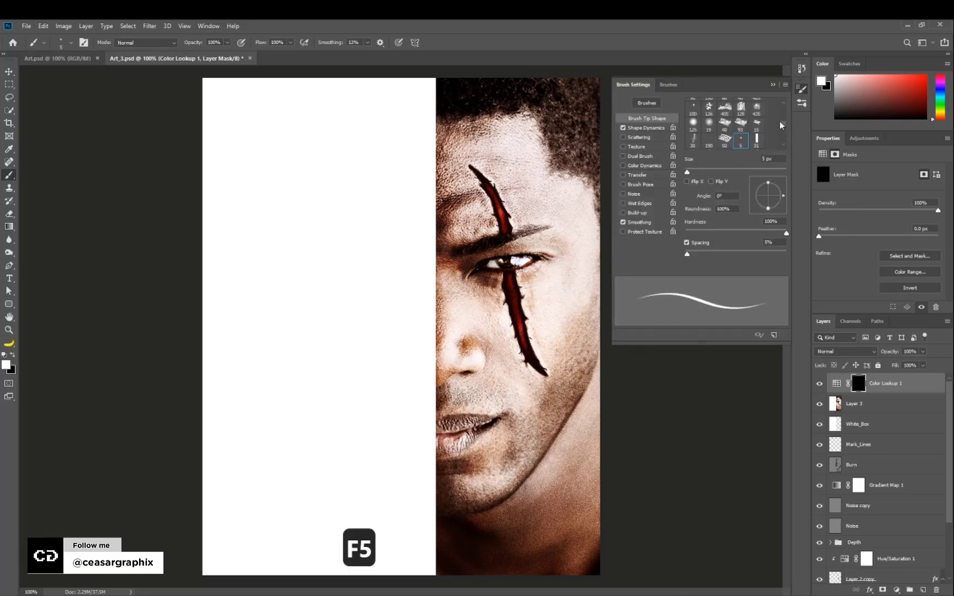
pyautogui.moveTo(780, 121); pyautogui.dragTo(784, 101)
pyautogui.click(692, 105)
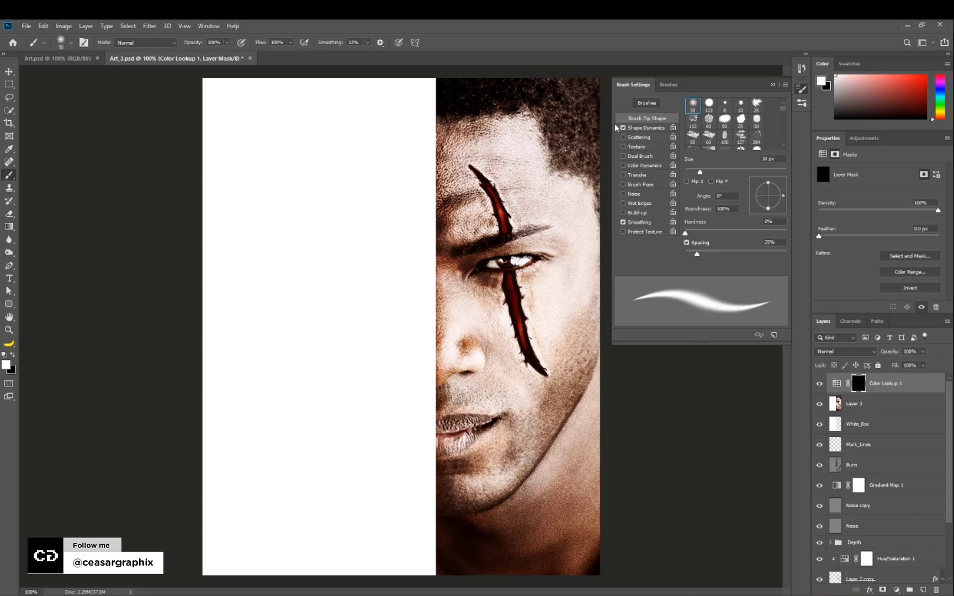
pyautogui.click(623, 128)
pyautogui.click(772, 86)
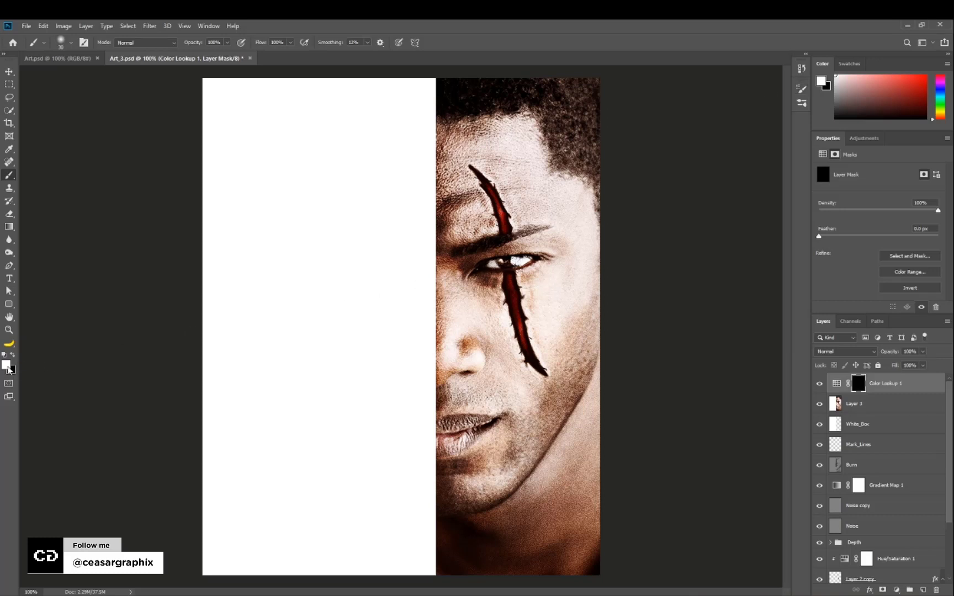
# Paint white over the iris on the Color Lookup mask with a small soft brush, reducing its size to 15 px
pyautogui.press('[')
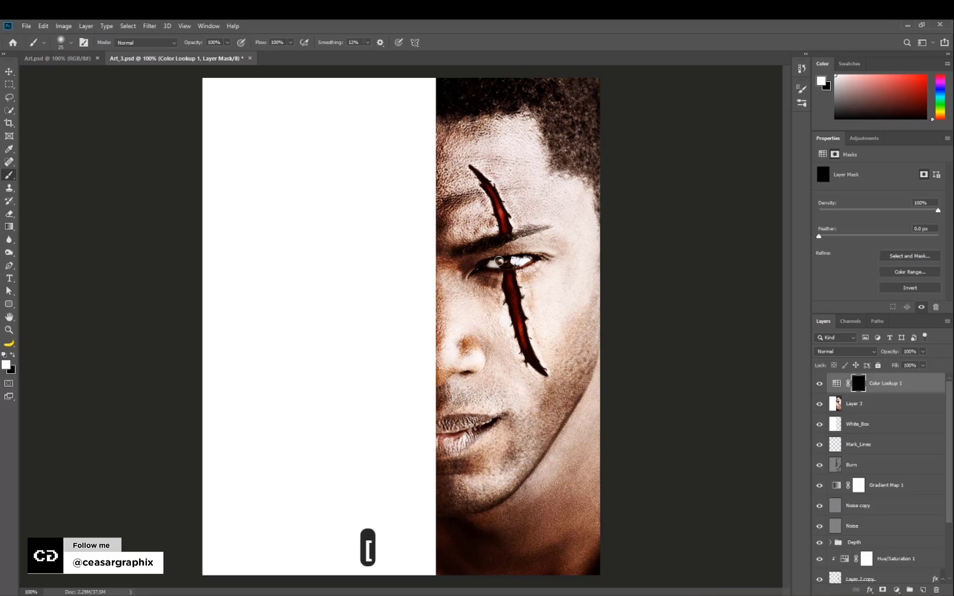
pyautogui.hotkey('ctrl', '=')
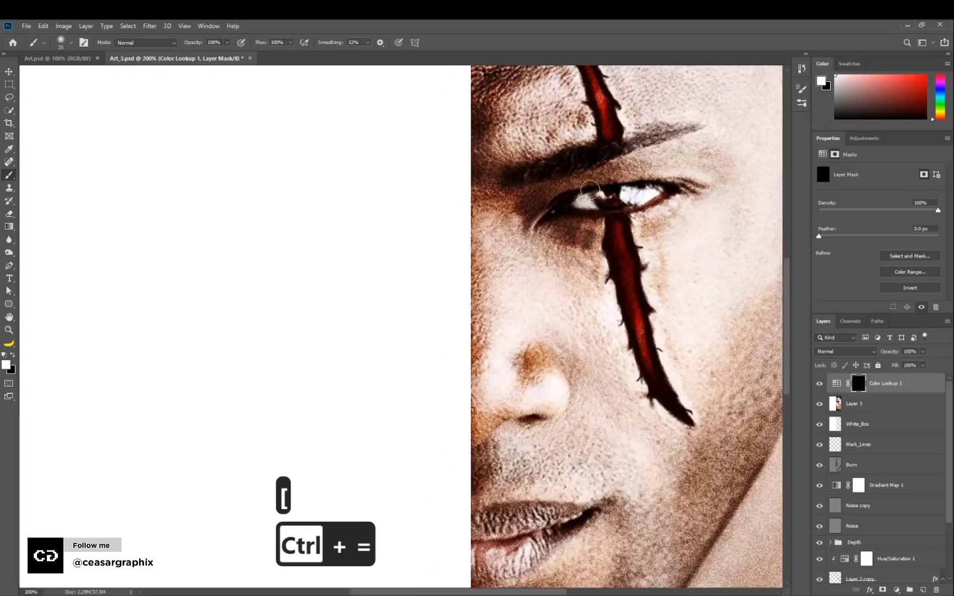
pyautogui.moveTo(590, 189)
pyautogui.mouseDown()
pyautogui.moveTo(543, 222)
pyautogui.moveTo(552, 232)
pyautogui.moveTo(585, 222)
pyautogui.moveTo(572, 237)
pyautogui.moveTo(585, 223)
pyautogui.mouseUp()
pyautogui.press('[')
pyautogui.press('[')
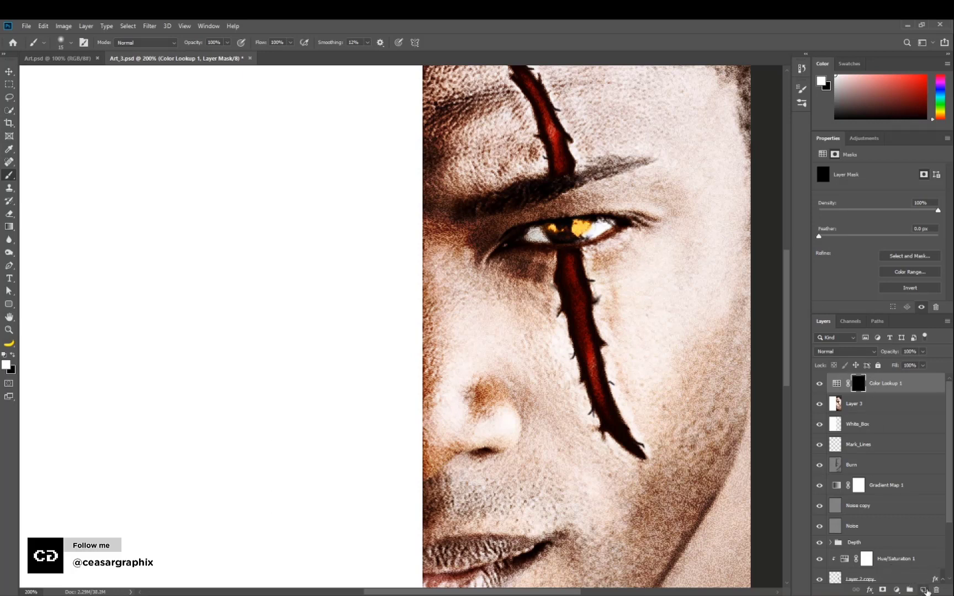
# Create a new layer named Eye_light above the Color Lookup layer
pyautogui.keyDown('alt'); pyautogui.click(930, 590); pyautogui.keyUp('alt')
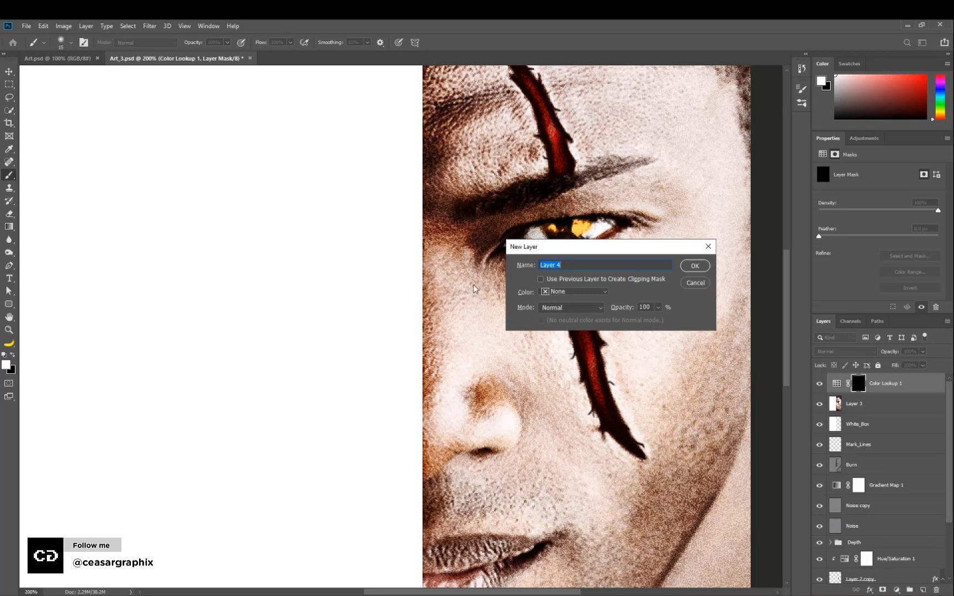
pyautogui.write('Eyyey')
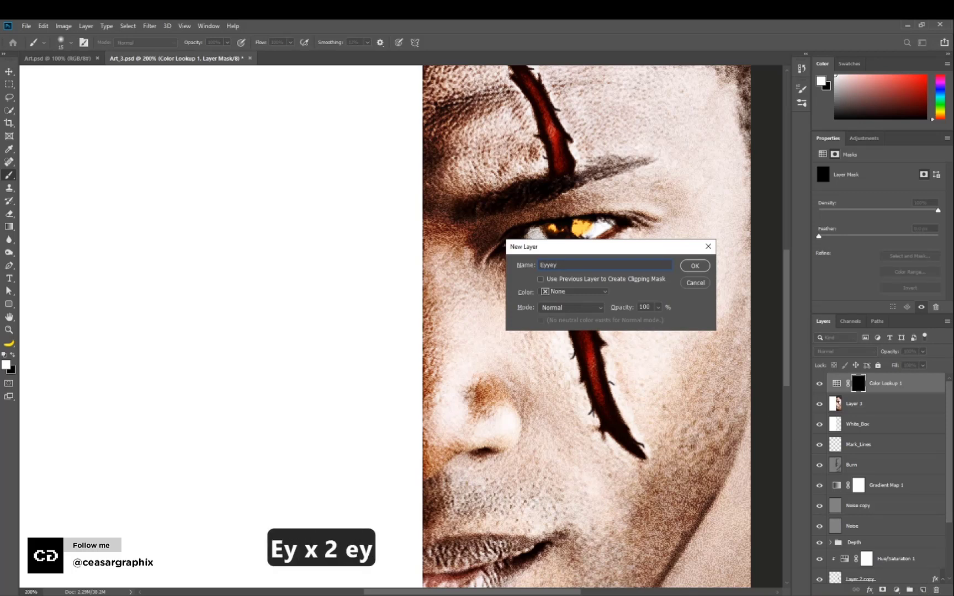
pyautogui.press('BackSpace')
pyautogui.press('BackSpace')
pyautogui.press('BackSpace')
pyautogui.press('BackSpace')
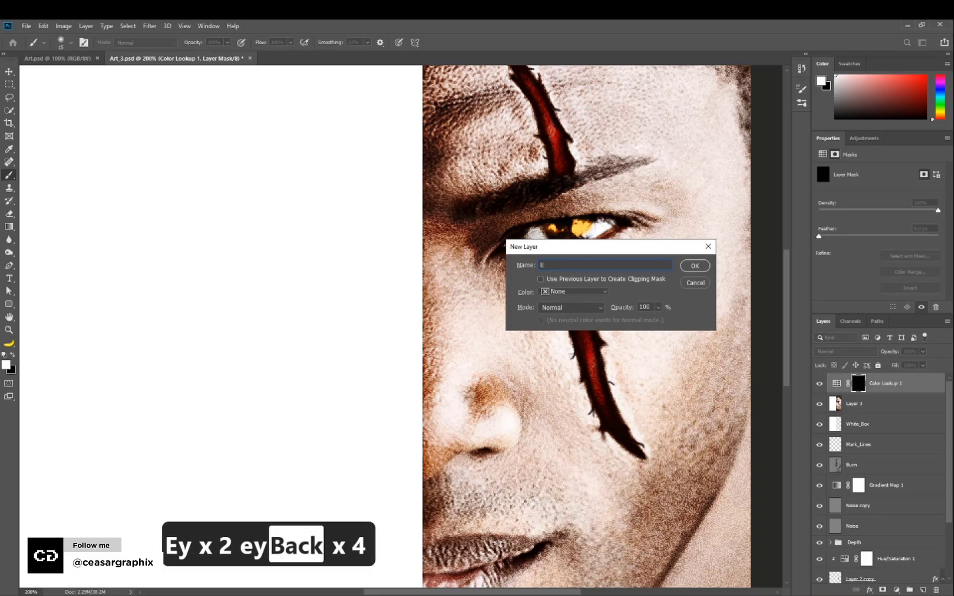
pyautogui.write('e')
pyautogui.press('BackSpace')
pyautogui.write('ye')
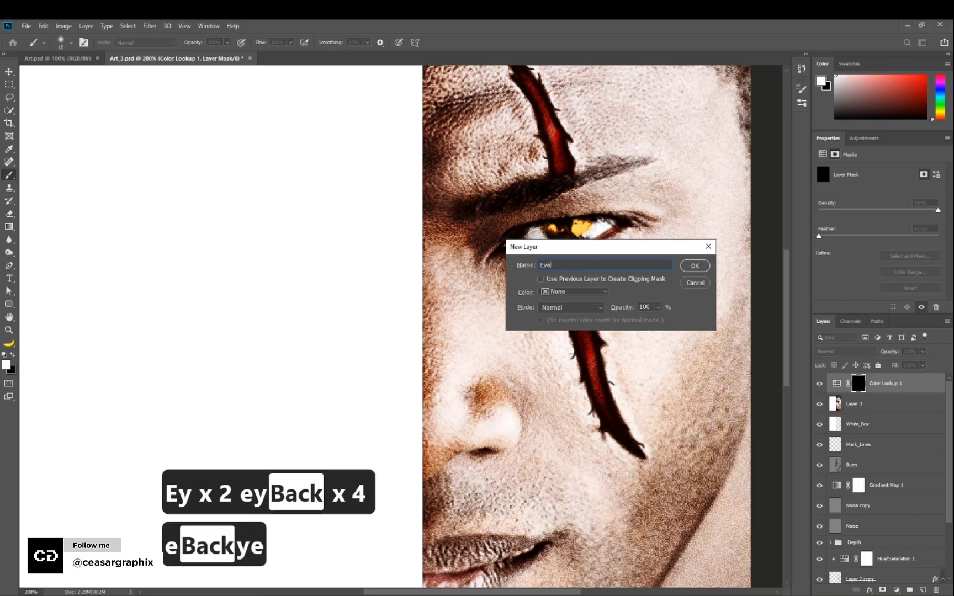
pyautogui.write('_')
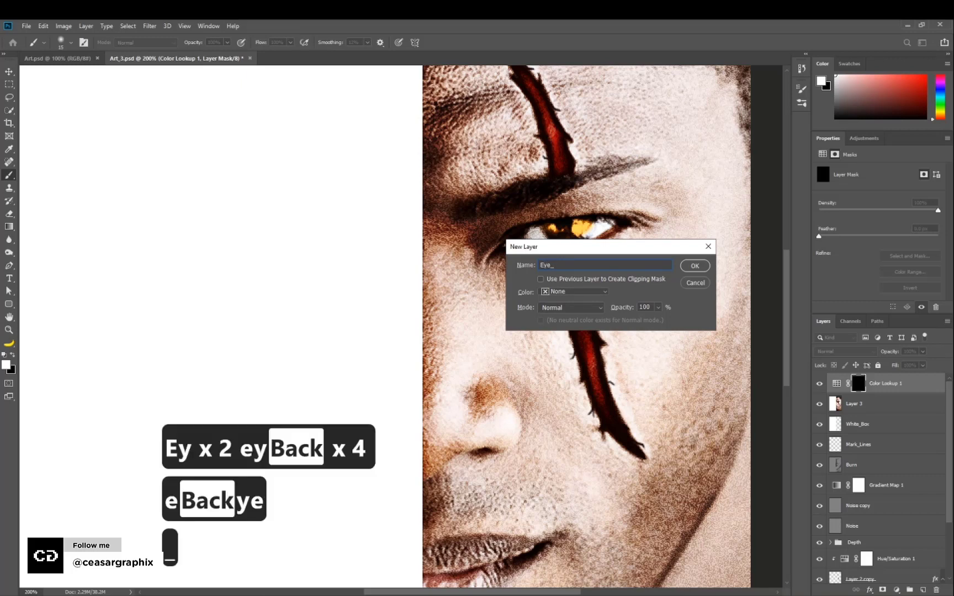
pyautogui.write('light')
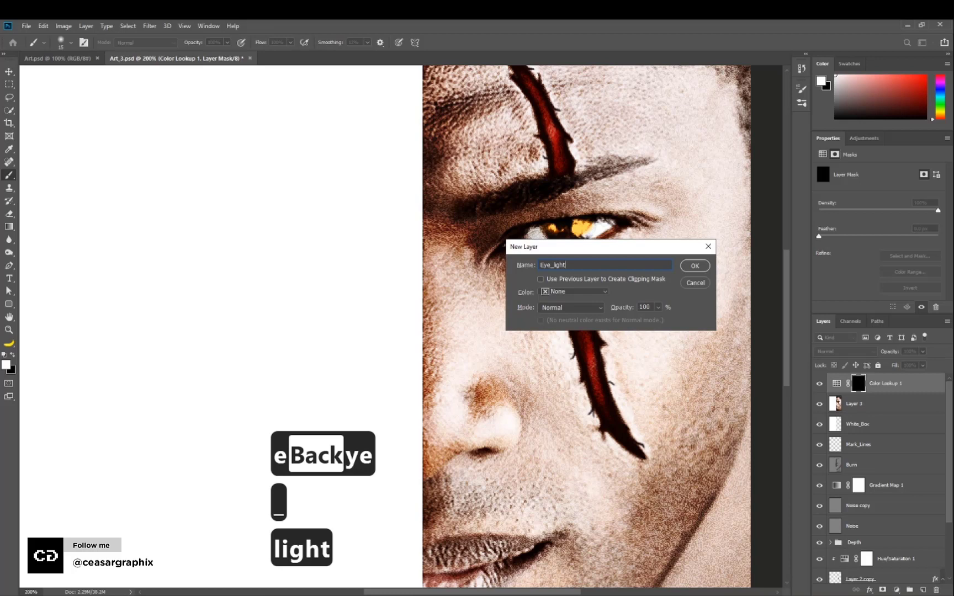
pyautogui.click(694, 265)
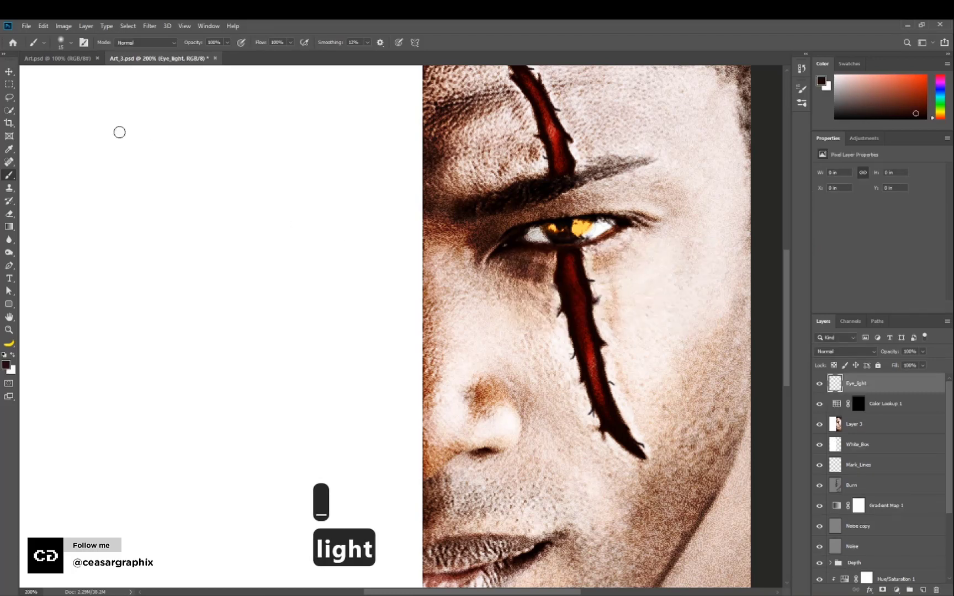
# Select small patches on both sides of the iris with the Polygonal Lasso, fill them with white and deselect
pyautogui.click(9, 97)
pyautogui.rightClick(9, 100)
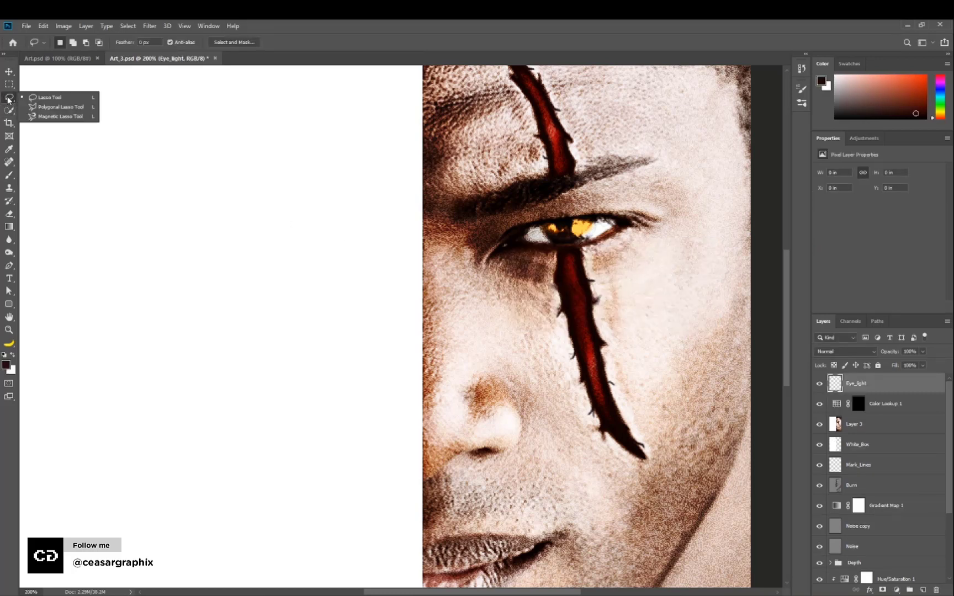
pyautogui.click(55, 107)
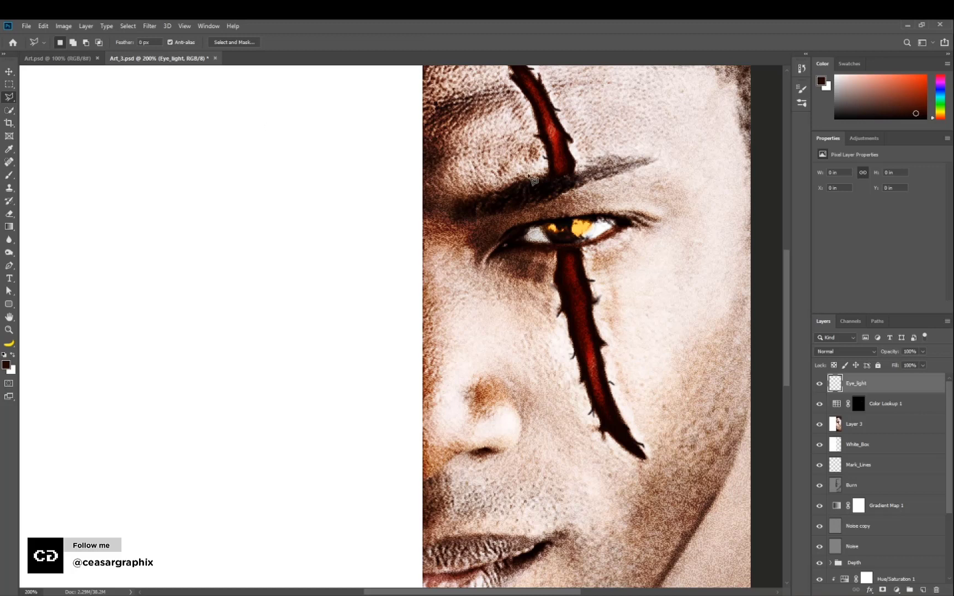
pyautogui.click(575, 223)
pyautogui.doubleClick(575, 236)
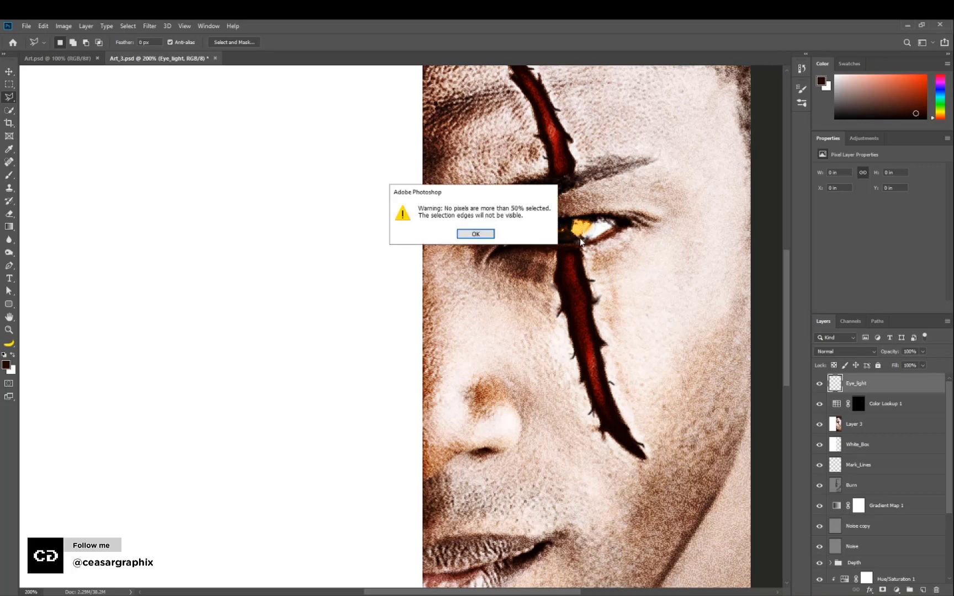
pyautogui.click(476, 234)
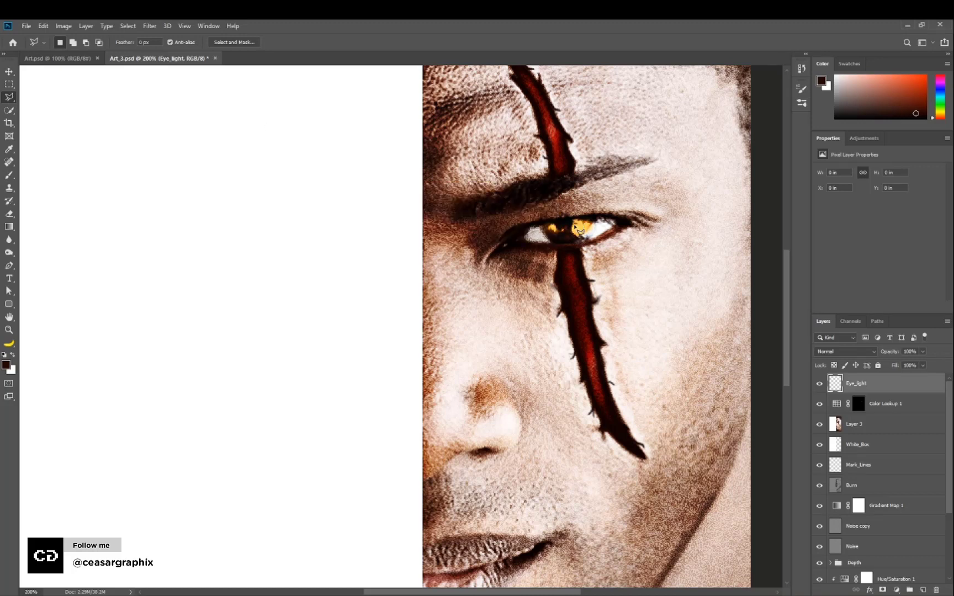
pyautogui.click(577, 233)
pyautogui.click(594, 234)
pyautogui.click(595, 224)
pyautogui.press('shift')
pyautogui.keyDown('shift'); pyautogui.click(548, 230); pyautogui.keyUp('shift')
pyautogui.hotkey('ctrl', 'BackSpace')
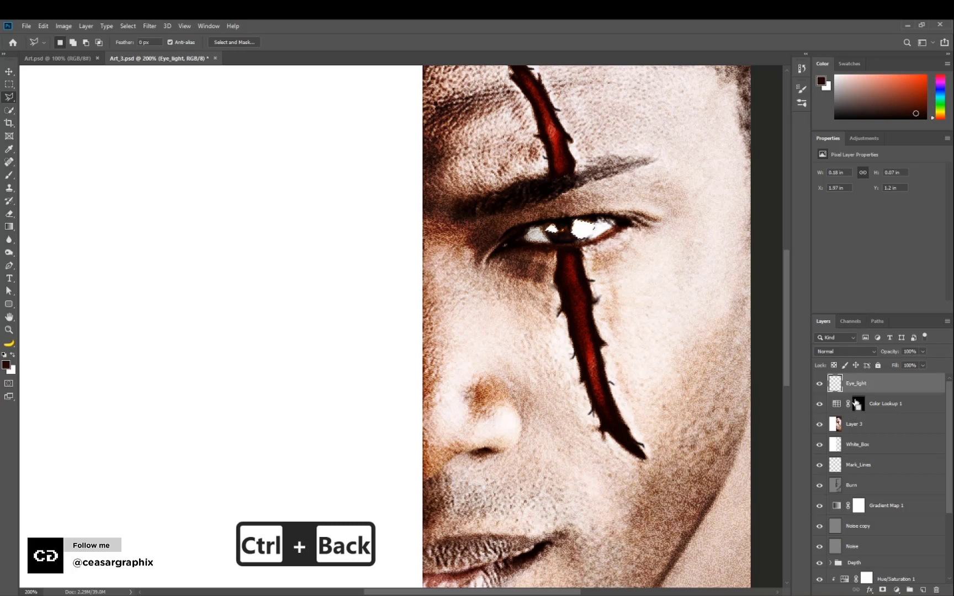
pyautogui.hotkey('ctrl', 'd')
# Reduce the opacity of the Eye_light layer to 54%
pyautogui.click(922, 352)
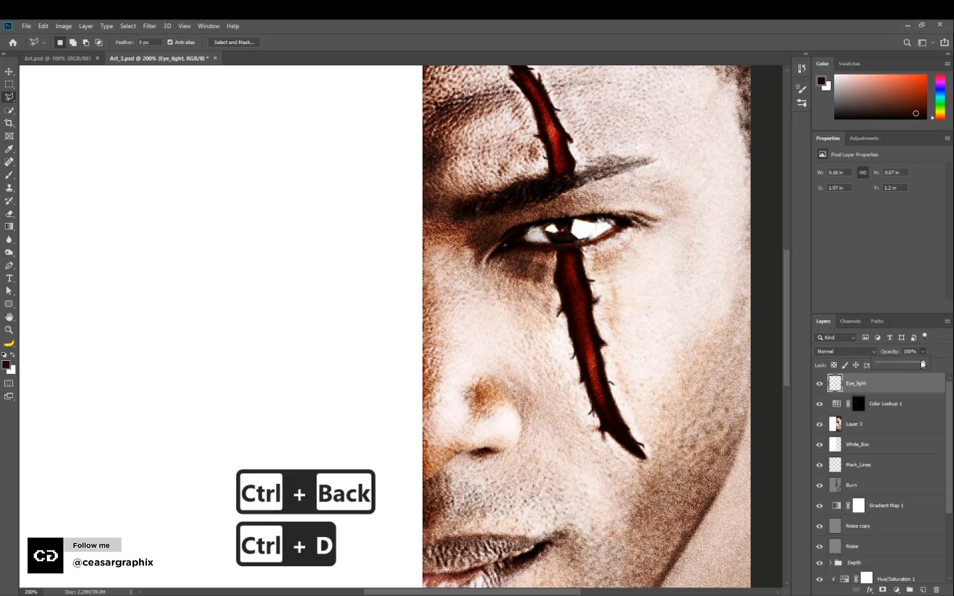
pyautogui.moveTo(925, 363); pyautogui.dragTo(902, 363)
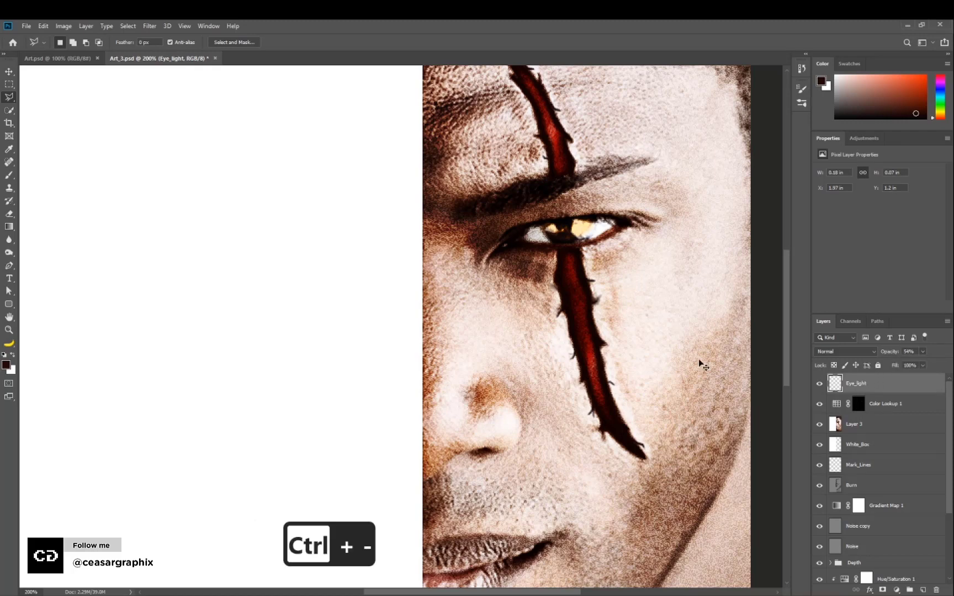
pyautogui.hotkey('ctrl', '-')
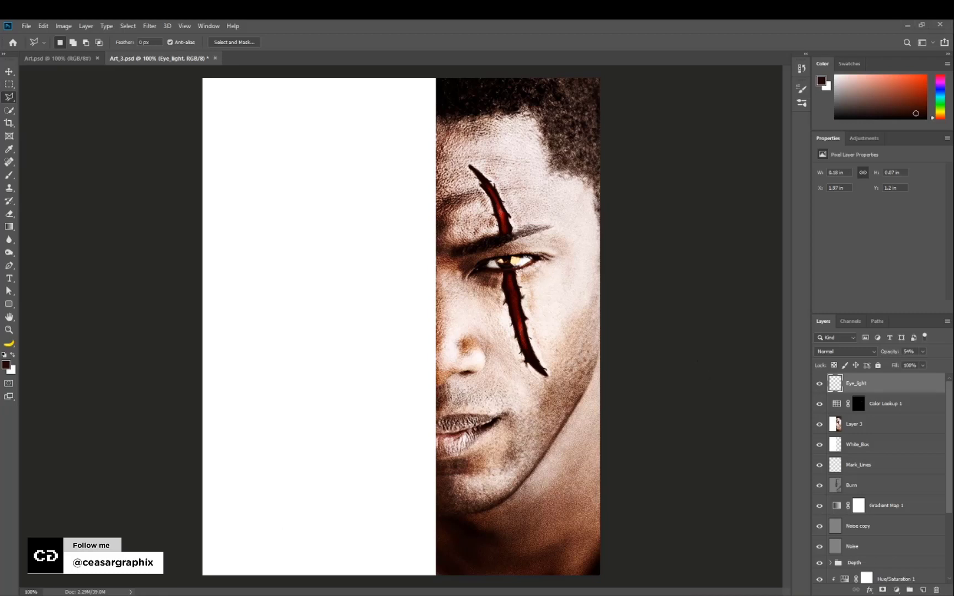
# Place the city-png skyline image, scaled to the white area's width and positioned along the canvas's lower edge
pyautogui.moveTo(190, 362); pyautogui.dragTo(284, 370)
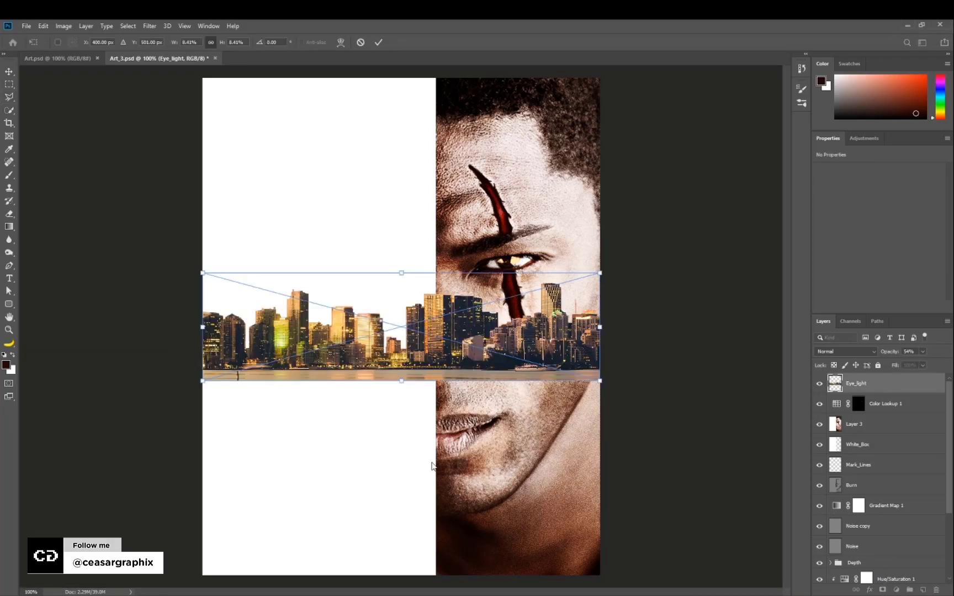
pyautogui.moveTo(599, 274); pyautogui.dragTo(435, 317)
pyautogui.moveTo(392, 486); pyautogui.dragTo(393, 555)
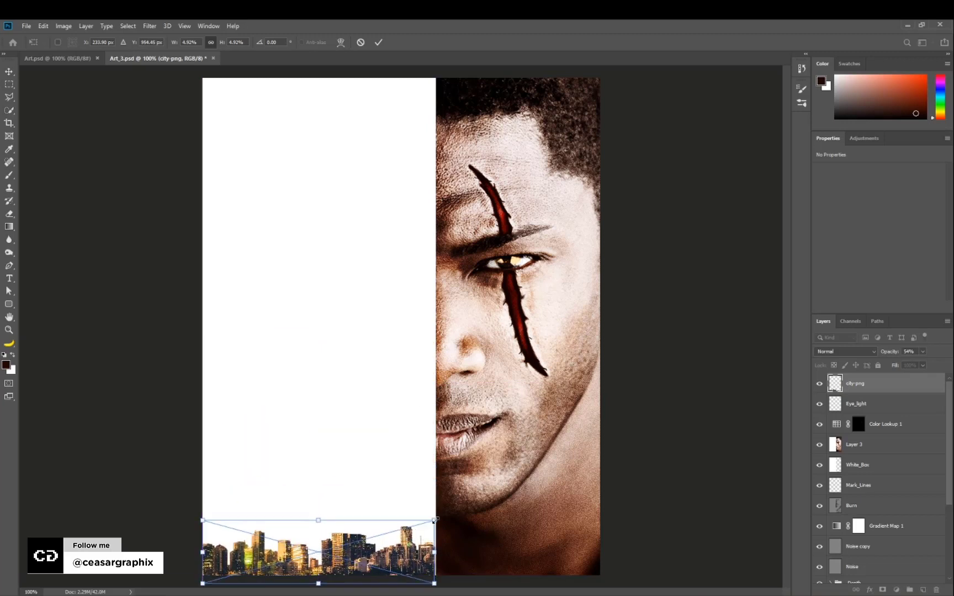
pyautogui.moveTo(433, 519); pyautogui.dragTo(436, 521)
pyautogui.press('Return')
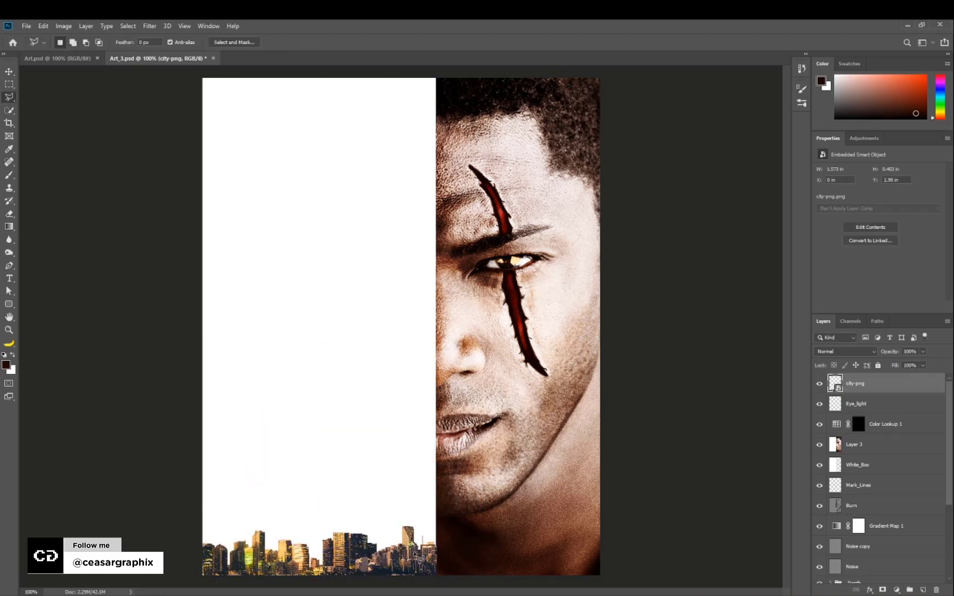
pyautogui.press('v')
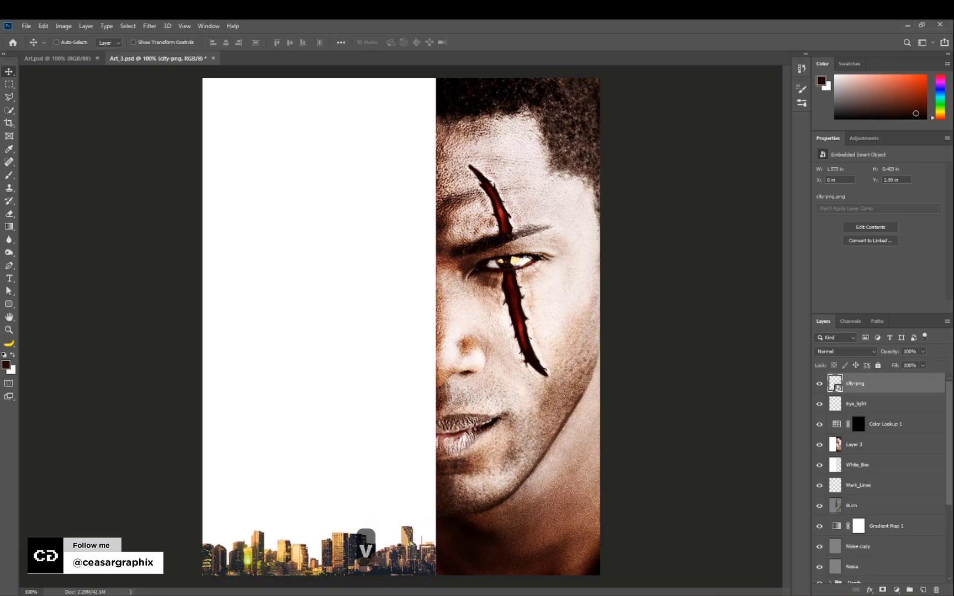
# Place the Grunge-Paper-Old-Texture-2 image, rotate it 90°, scale it to the canvas height and position it over the white half
pyautogui.moveTo(2, 387); pyautogui.dragTo(234, 343)
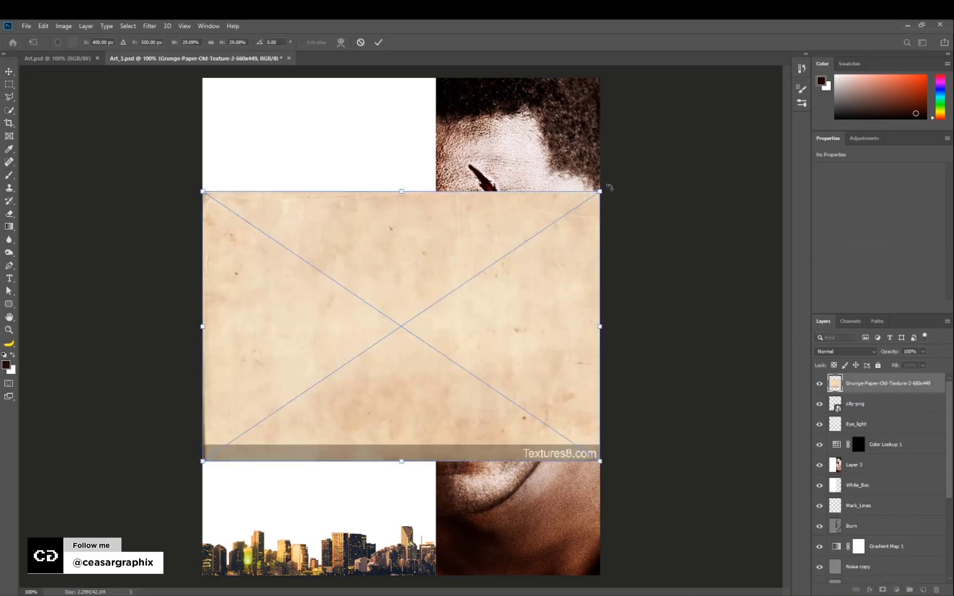
pyautogui.moveTo(609, 188); pyautogui.dragTo(481, 437)
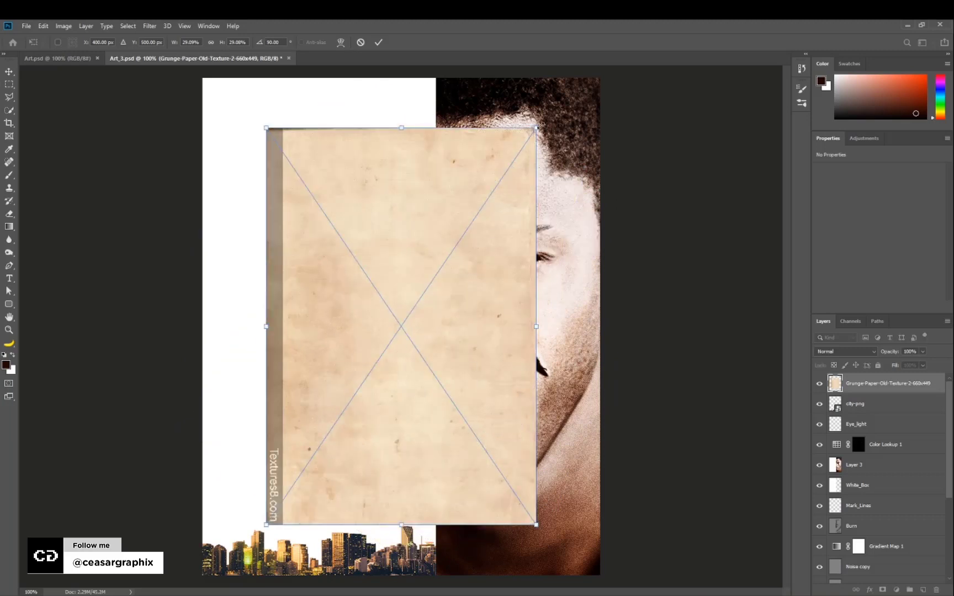
pyautogui.moveTo(536, 127); pyautogui.dragTo(570, 78)
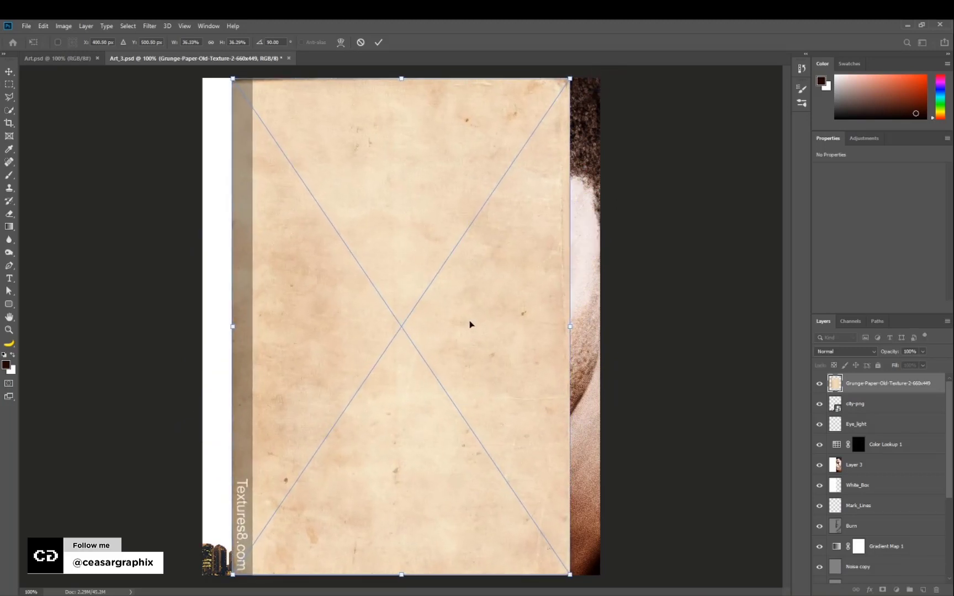
pyautogui.moveTo(470, 325); pyautogui.dragTo(328, 343)
pyautogui.press('Return')
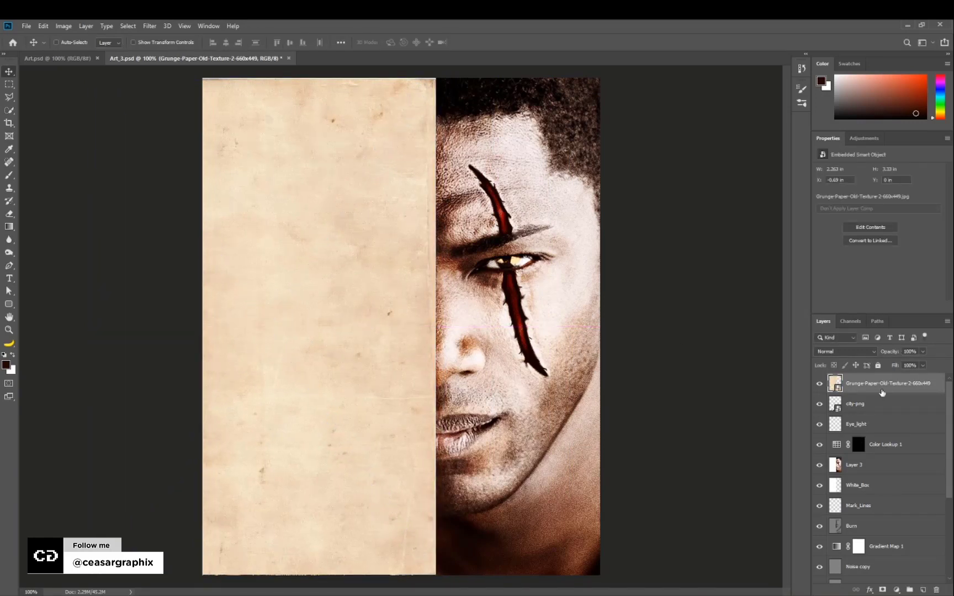
# Move the Grunge-Paper-Old-Texture-2 layer beneath the city-png layer and reduce its opacity to 71%
pyautogui.moveTo(871, 394); pyautogui.dragTo(872, 418)
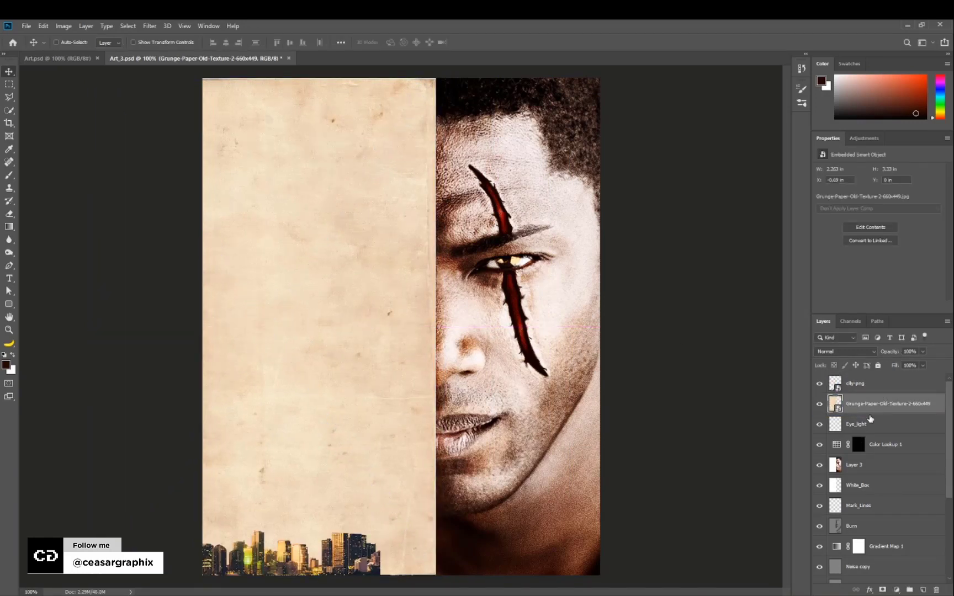
pyautogui.click(923, 352)
pyautogui.moveTo(915, 365)
pyautogui.mouseDown()
pyautogui.moveTo(890, 364)
pyautogui.moveTo(912, 364)
pyautogui.mouseUp()
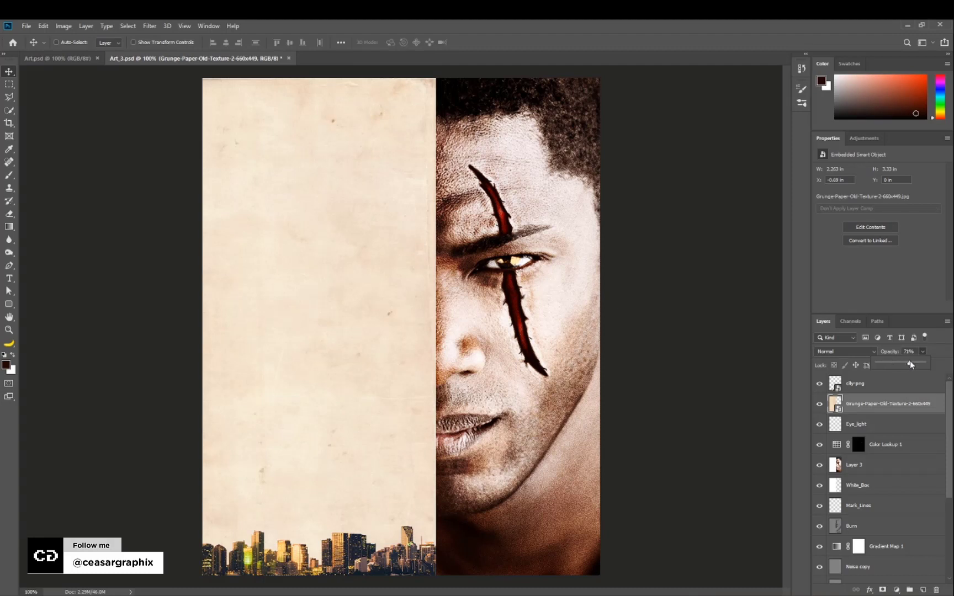
# Add a Curves adjustment clipped to the city-png layer and pull the curve's lower part down to darken the skyline
pyautogui.click(884, 383)
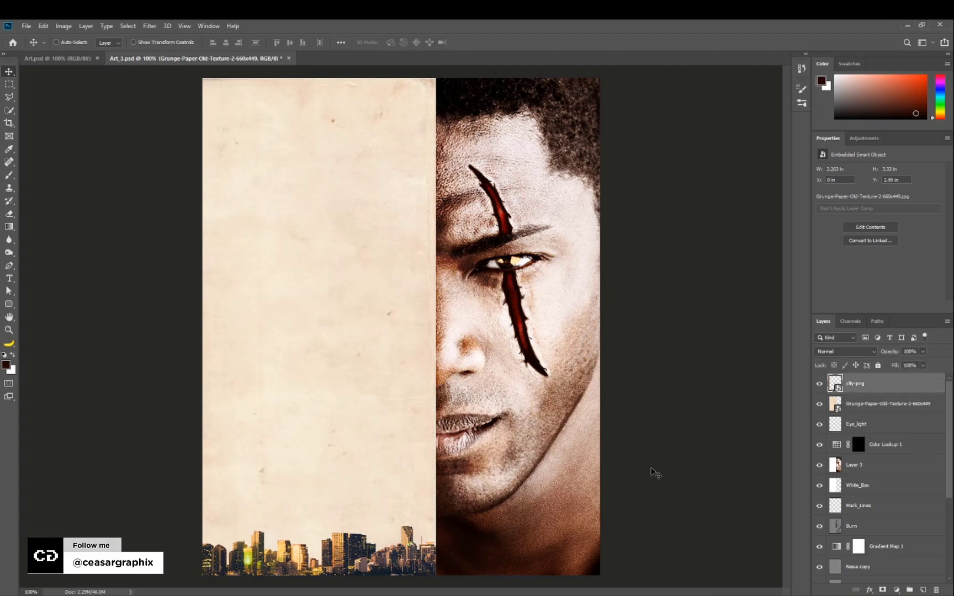
pyautogui.click(864, 139)
pyautogui.click(863, 161)
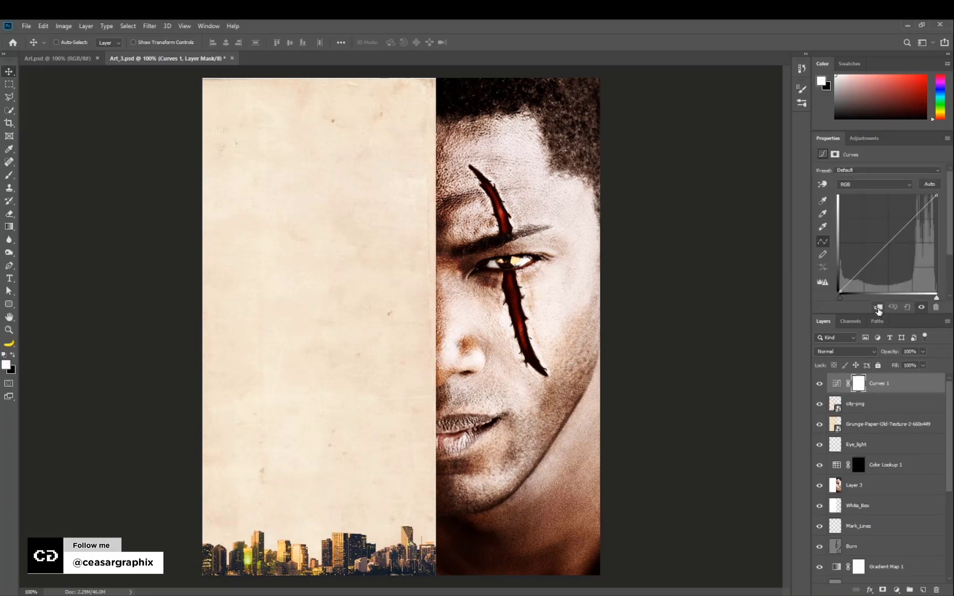
pyautogui.click(879, 308)
pyautogui.moveTo(866, 265); pyautogui.dragTo(872, 273)
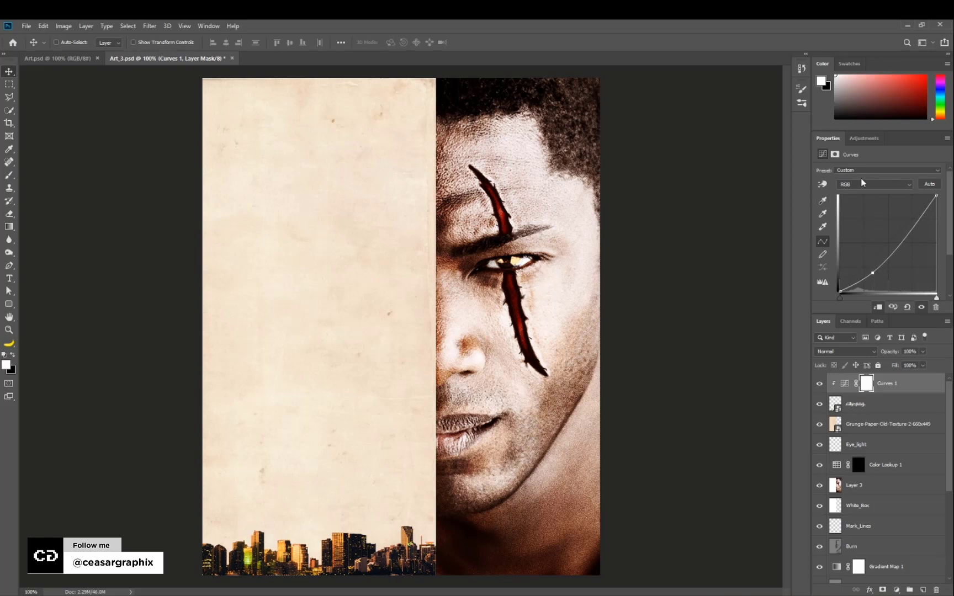
# Add a Color Balance adjustment clipped to the skyline and set the midtones' Cyan–Red value to +17
pyautogui.click(866, 138)
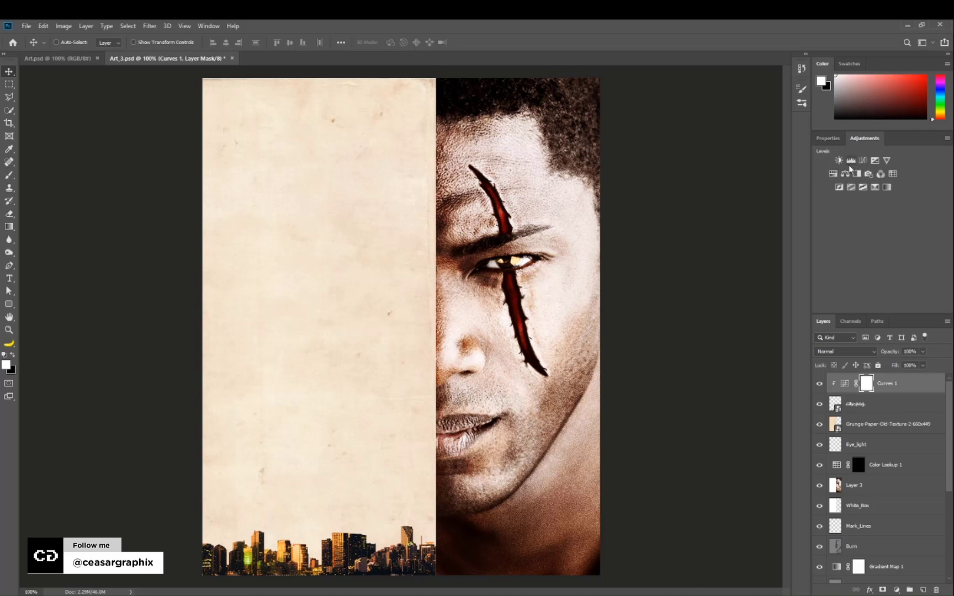
pyautogui.click(846, 173)
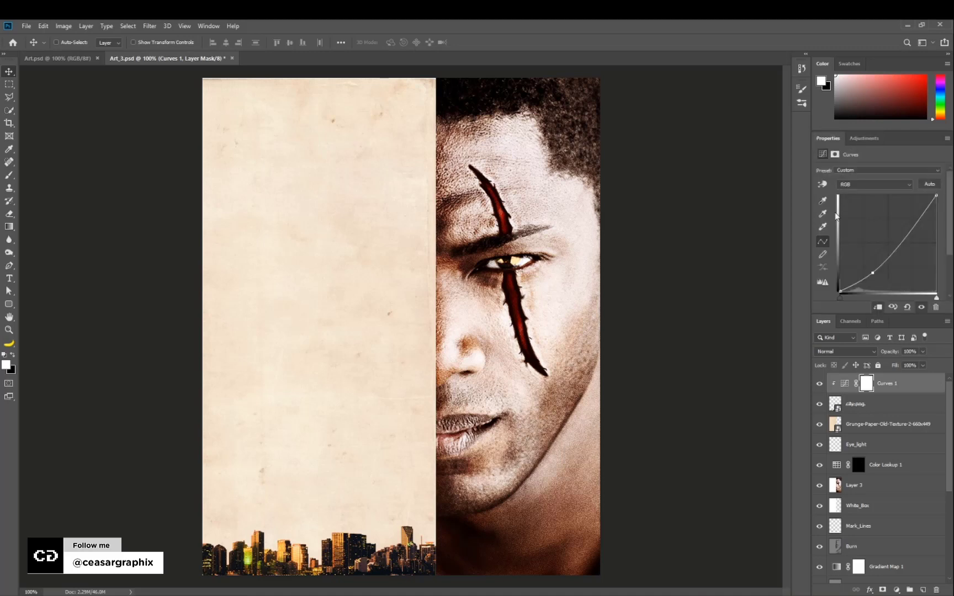
pyautogui.click(878, 308)
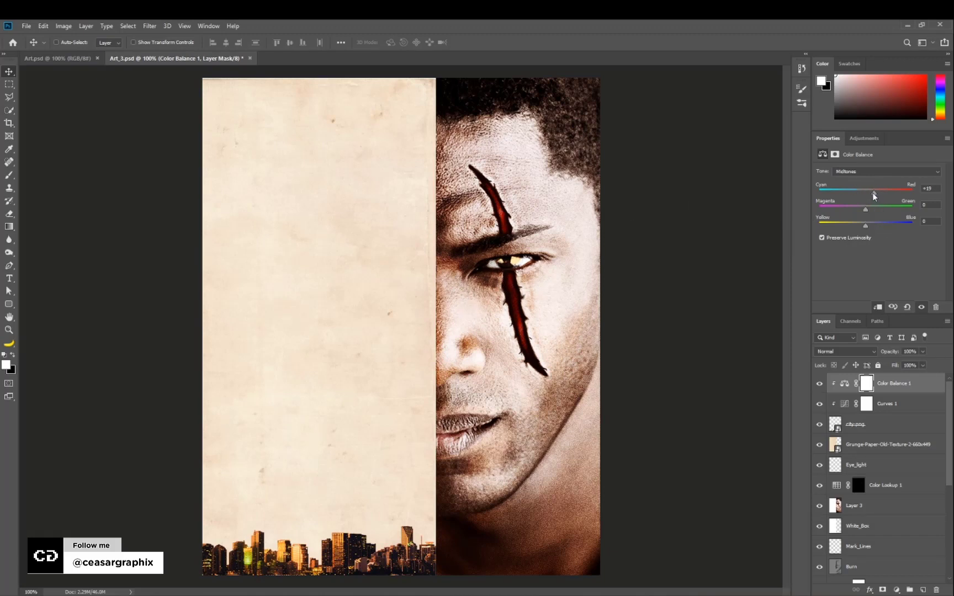
pyautogui.moveTo(875, 194); pyautogui.dragTo(873, 193)
# Move the Noise layer to the top of the layer stack and reduce its opacity to 51%
pyautogui.scroll(-3, 949, 480)
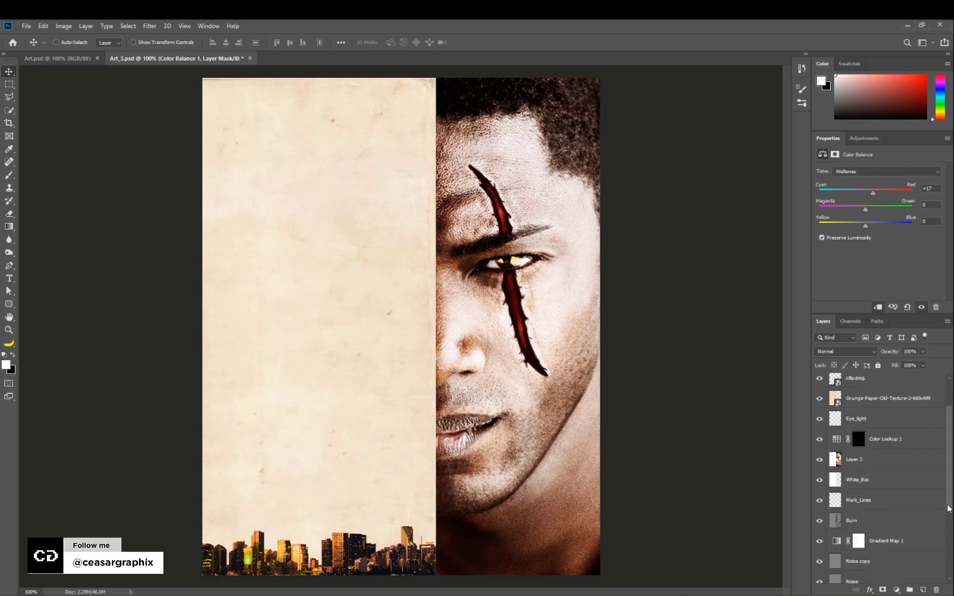
pyautogui.click(864, 544)
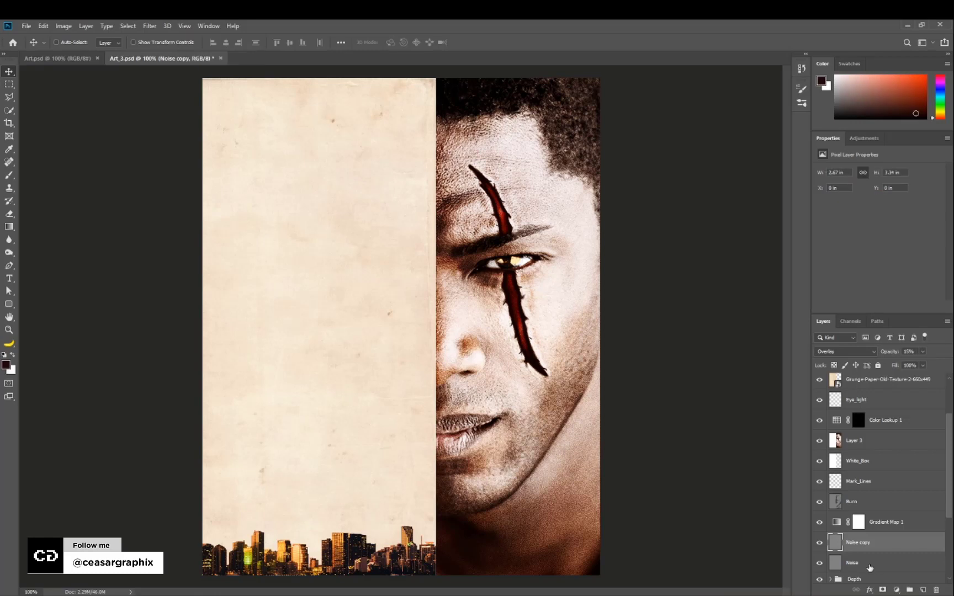
pyautogui.click(873, 567)
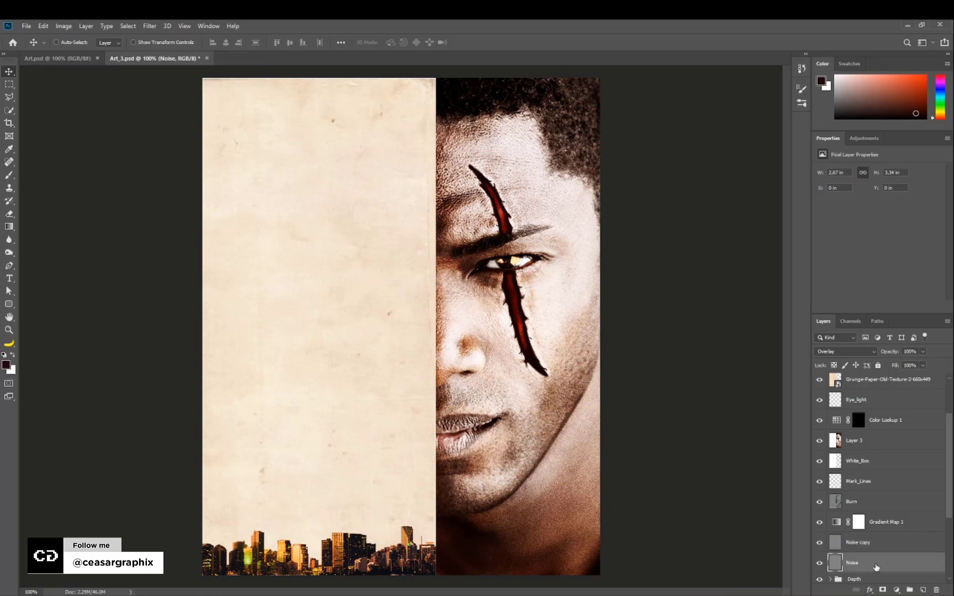
pyautogui.moveTo(877, 568); pyautogui.dragTo(874, 381)
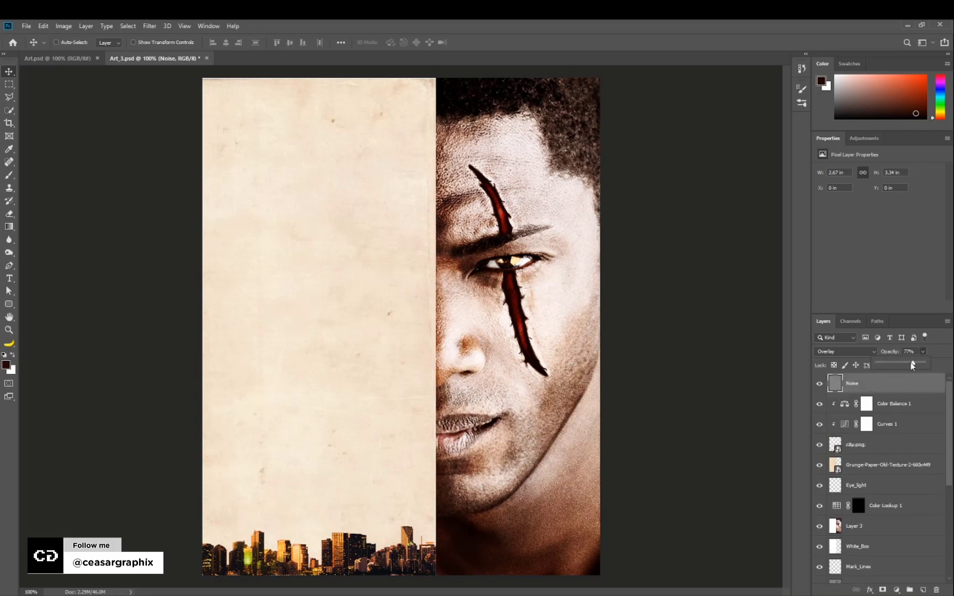
pyautogui.moveTo(906, 366); pyautogui.dragTo(902, 367)
pyautogui.press('Return')
# Add a text layer reading "Scar" on the paper area beside the face
pyautogui.click(10, 279)
pyautogui.click(259, 279)
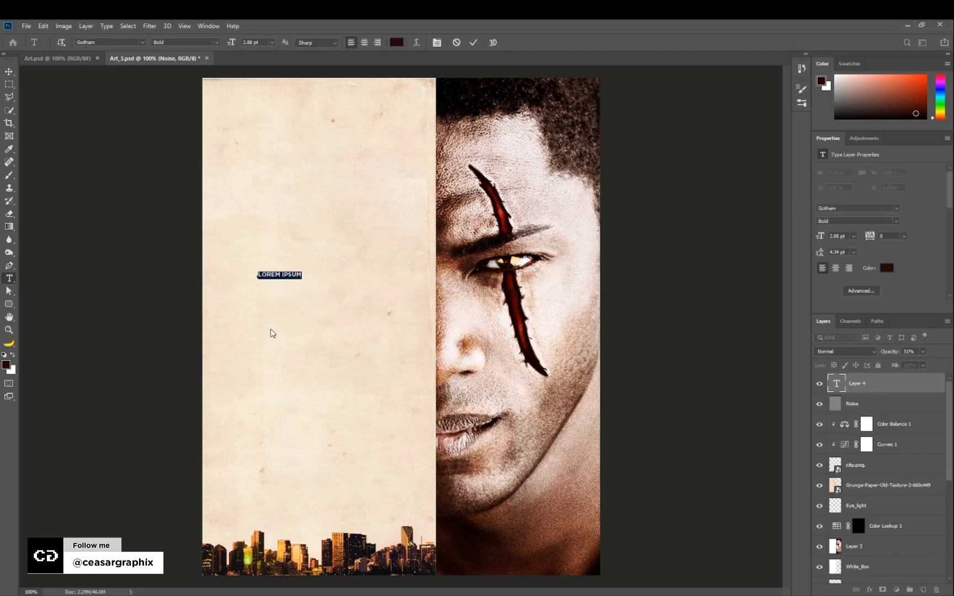
pyautogui.write('Scar')
pyautogui.hotkey('ctrl', 'Return')
pyautogui.press('v')
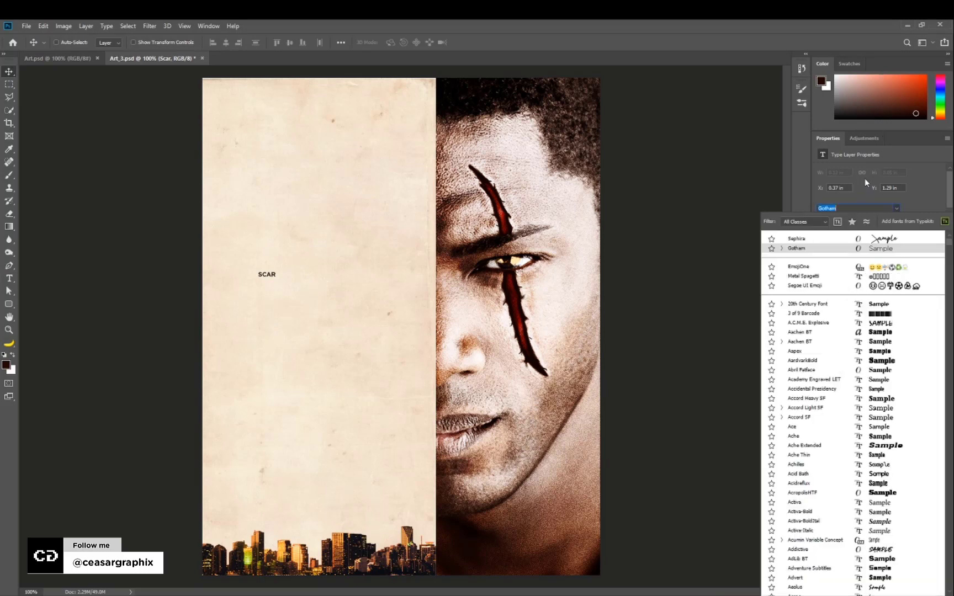
# Change the Scar text's font to Blazing Italic and turn off All Caps
pyautogui.write('blaz')
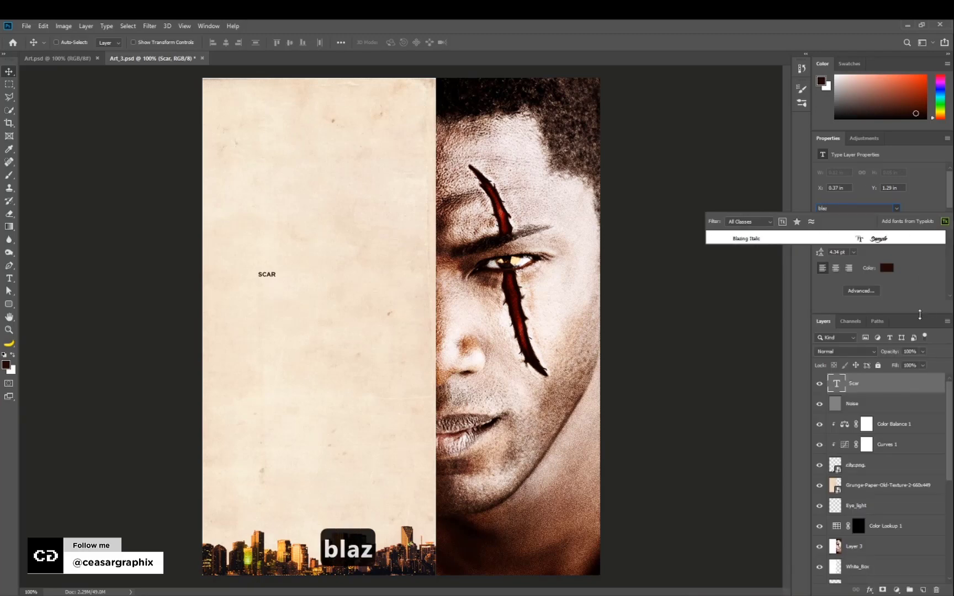
pyautogui.click(889, 239)
pyautogui.doubleClick(837, 385)
pyautogui.click(869, 292)
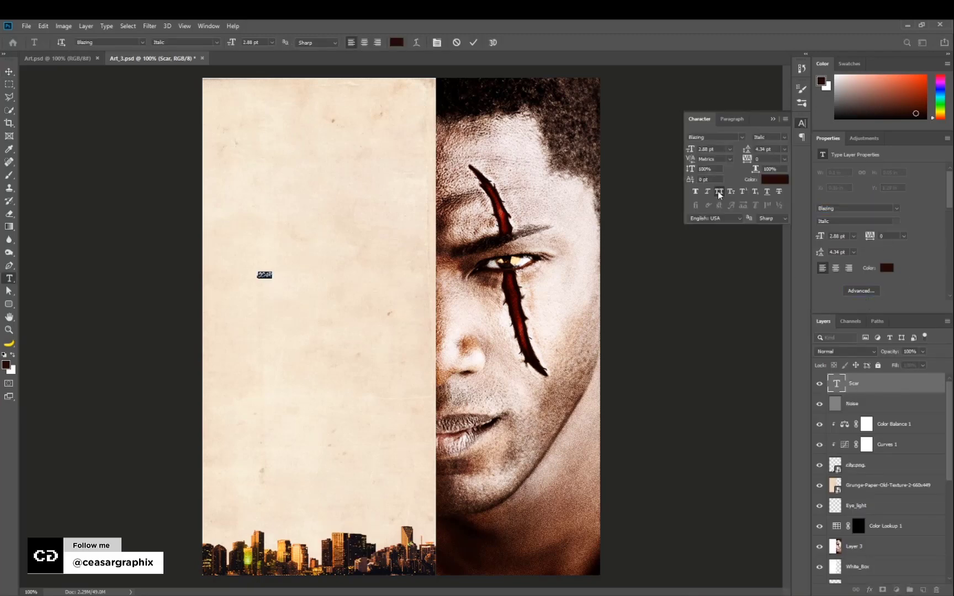
pyautogui.click(9, 71)
# Scale the Scar text up to about 50.65 pt and position it across the middle of the paper area
pyautogui.hotkey('ctrl', 't')
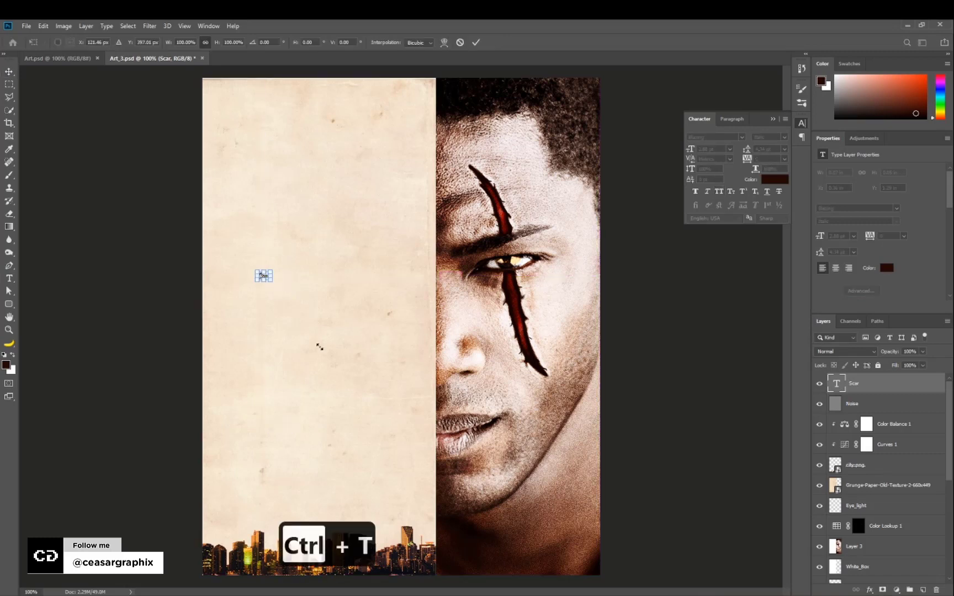
pyautogui.moveTo(320, 347); pyautogui.dragTo(393, 424)
pyautogui.moveTo(358, 338); pyautogui.dragTo(334, 307)
pyautogui.moveTo(391, 344); pyautogui.dragTo(414, 358)
pyautogui.press('Return')
pyautogui.moveTo(381, 311); pyautogui.dragTo(383, 307)
# Set the Scar text's color to the dark red 9b1613, sampled from the scar, and nudge the text slightly down
pyautogui.click(775, 180)
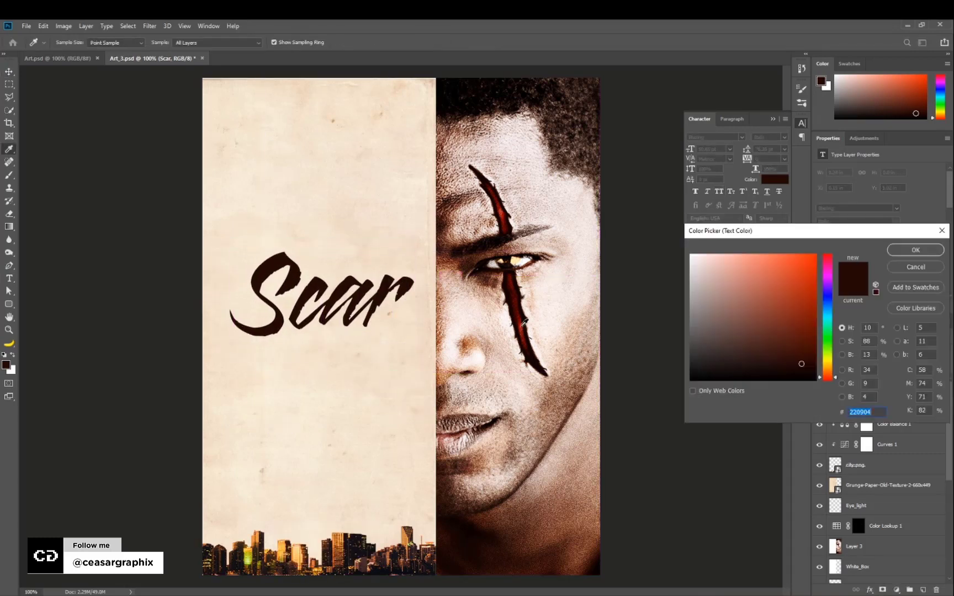
pyautogui.write('a41814')
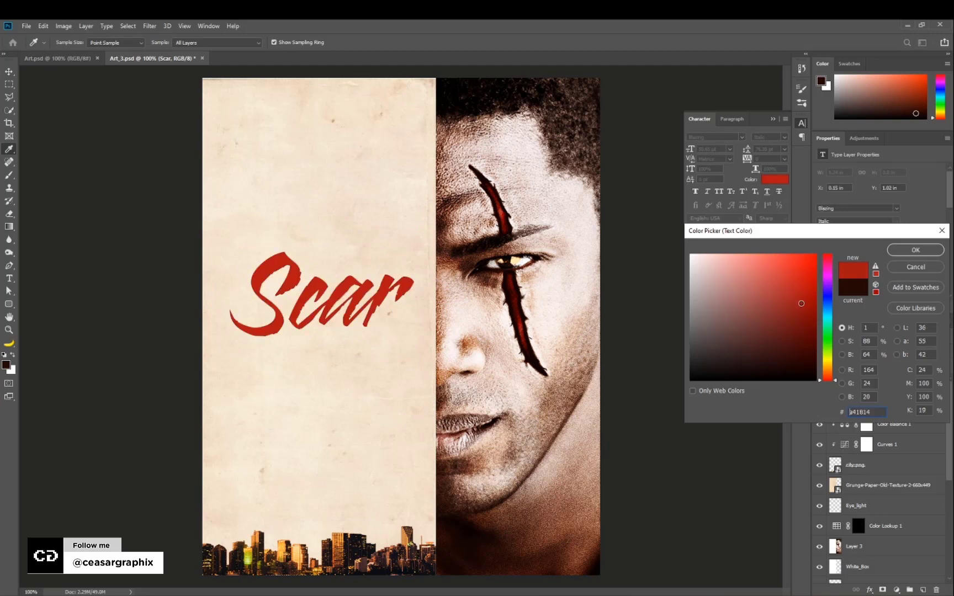
pyautogui.click(521, 323)
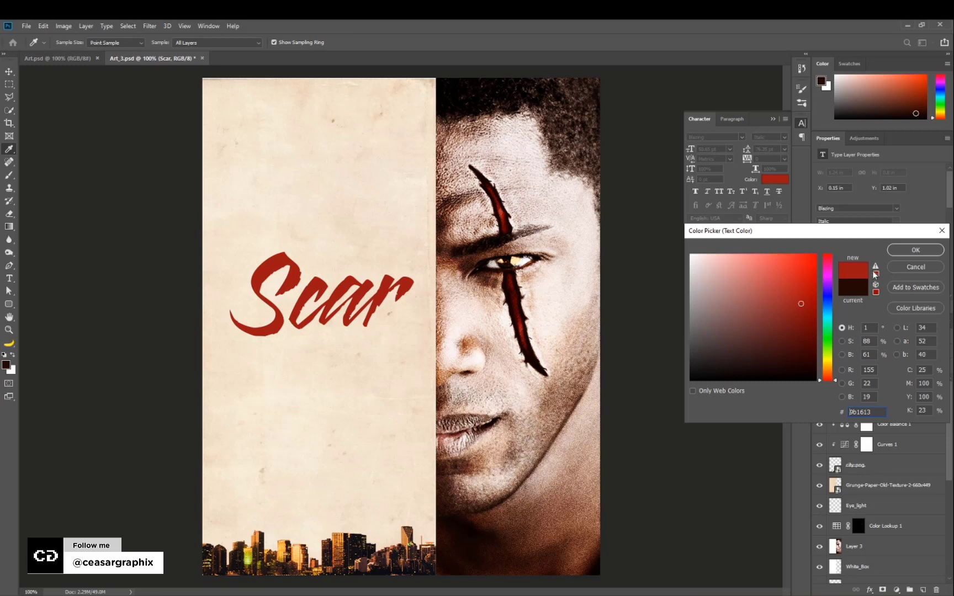
pyautogui.click(914, 251)
pyautogui.press('v')
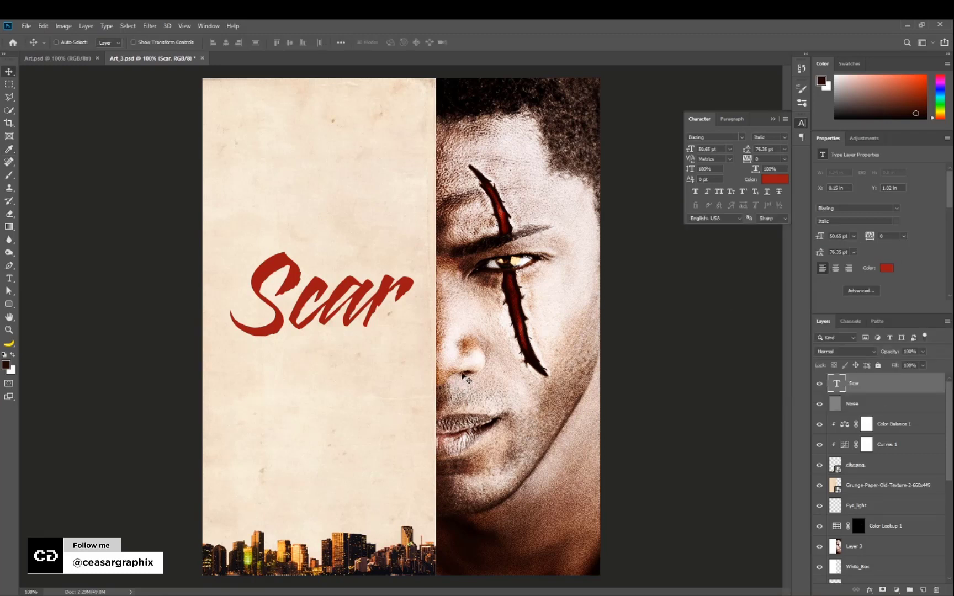
pyautogui.hotkey('shift', 'Down')
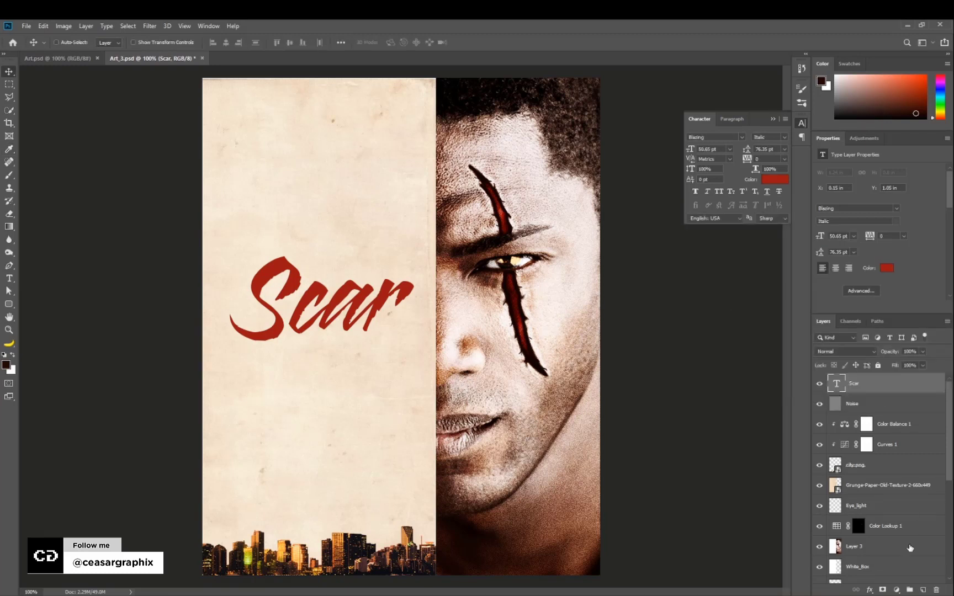
# Add a layer mask to the Scar text, then open Noise_grunge12.jpg and copy the entire image
pyautogui.click(884, 590)
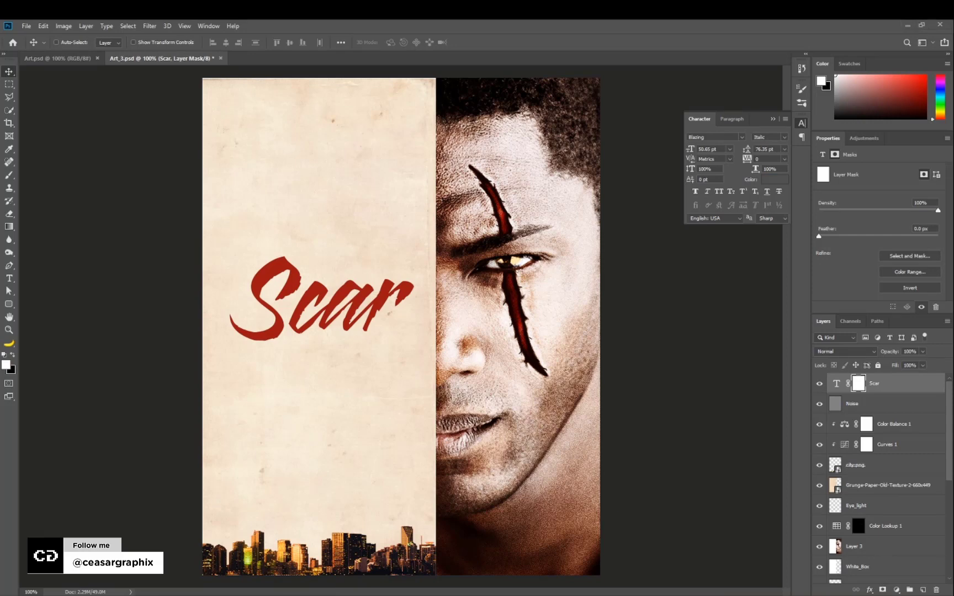
pyautogui.moveTo(403, 47); pyautogui.dragTo(390, 60)
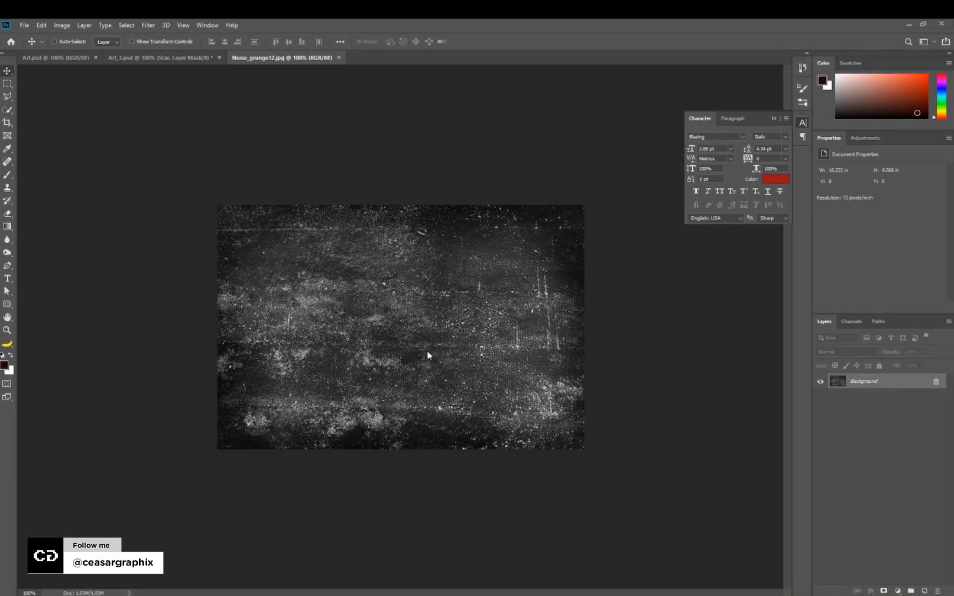
pyautogui.click(8, 85)
pyautogui.moveTo(217, 205); pyautogui.dragTo(796, 533)
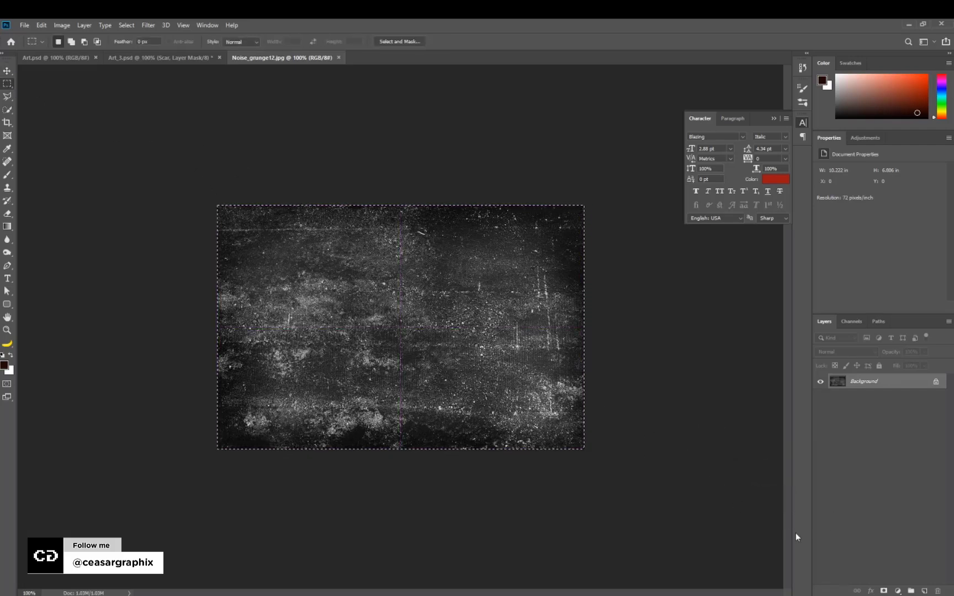
pyautogui.hotkey('ctrl', 'c')
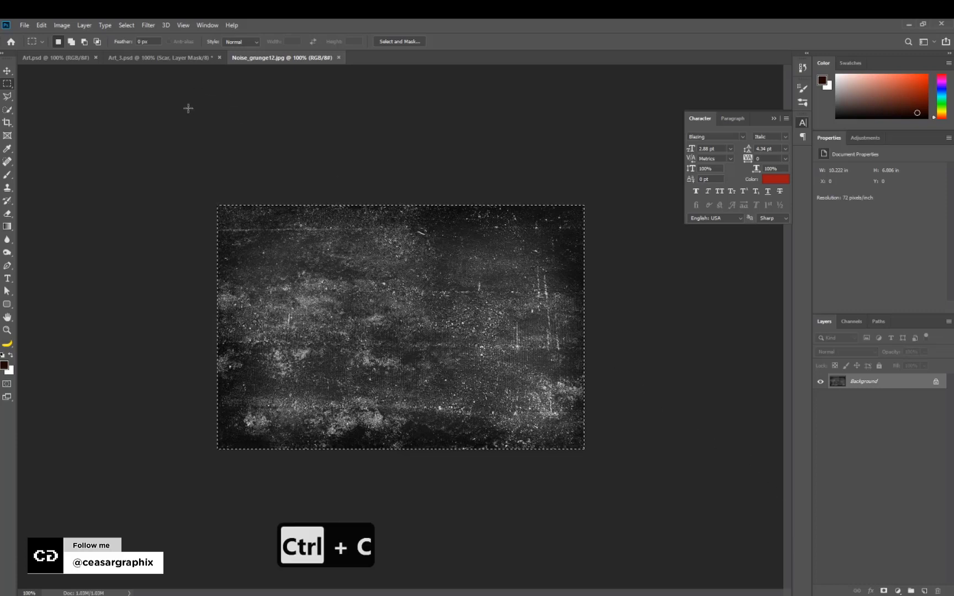
# Display the Scar layer's mask in Art_3.psd and paste the copied grunge texture into it
pyautogui.click(169, 61)
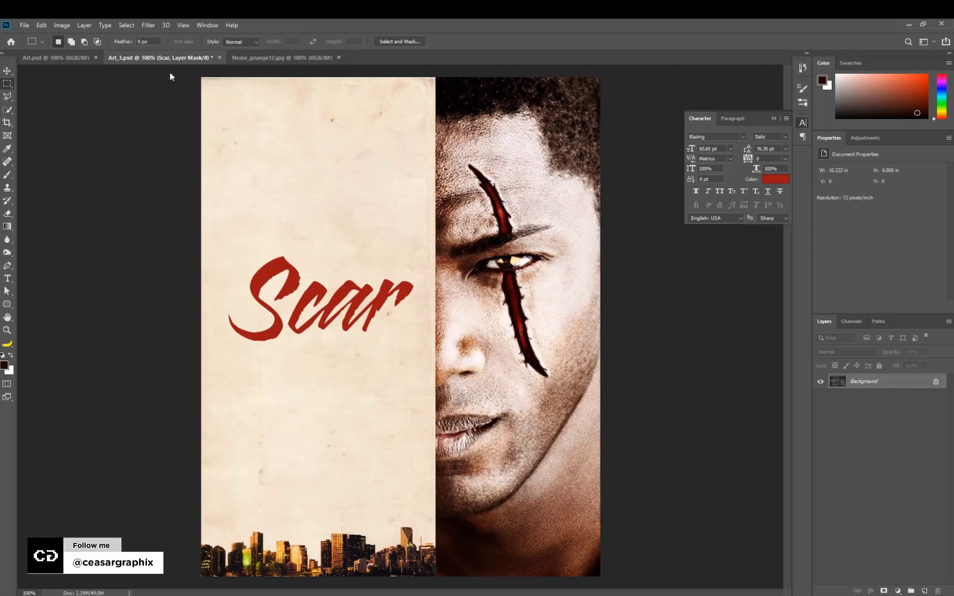
pyautogui.click(861, 386)
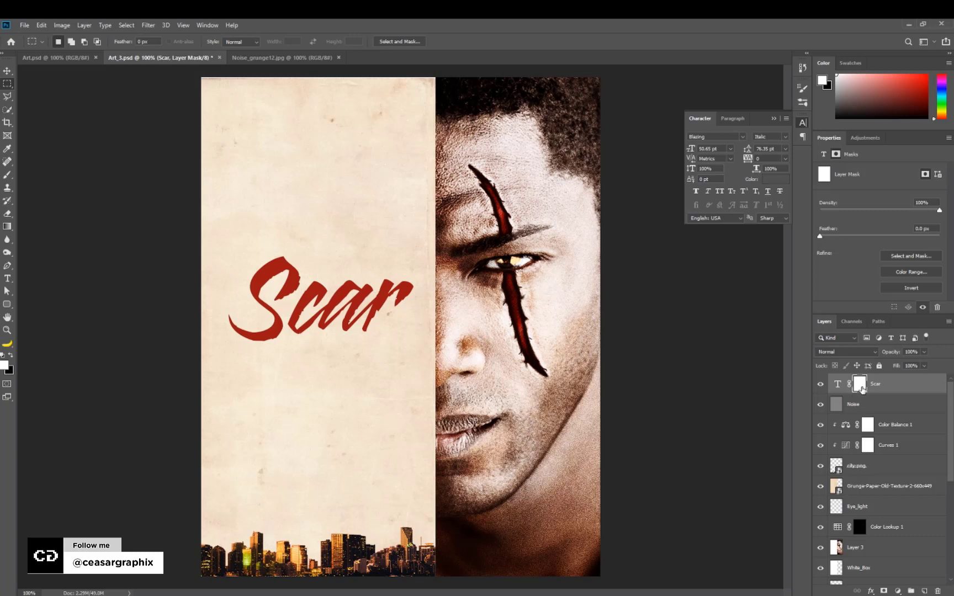
pyautogui.keyDown('alt'); pyautogui.click(860, 386); pyautogui.keyUp('alt')
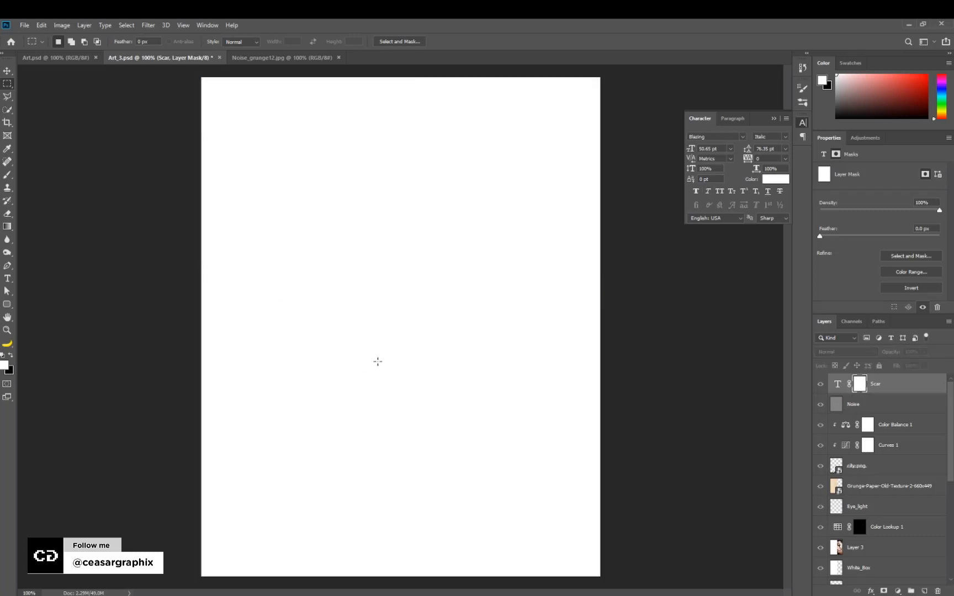
pyautogui.hotkey('ctrl', 'v')
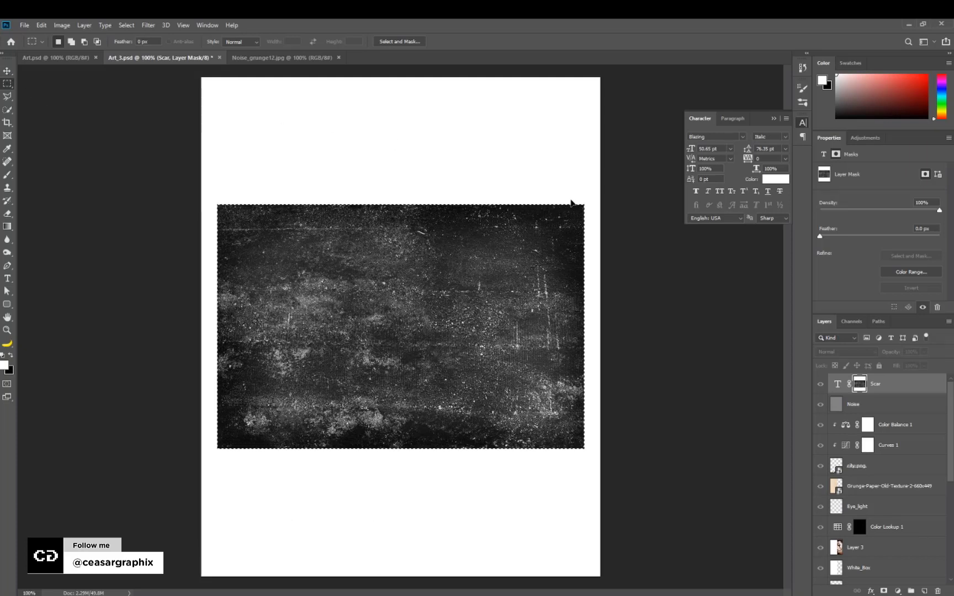
# Rotate the pasted mask texture 90°, scale it to 146.12%, shift it over the text side of the canvas and deselect
pyautogui.hotkey('ctrl', 't')
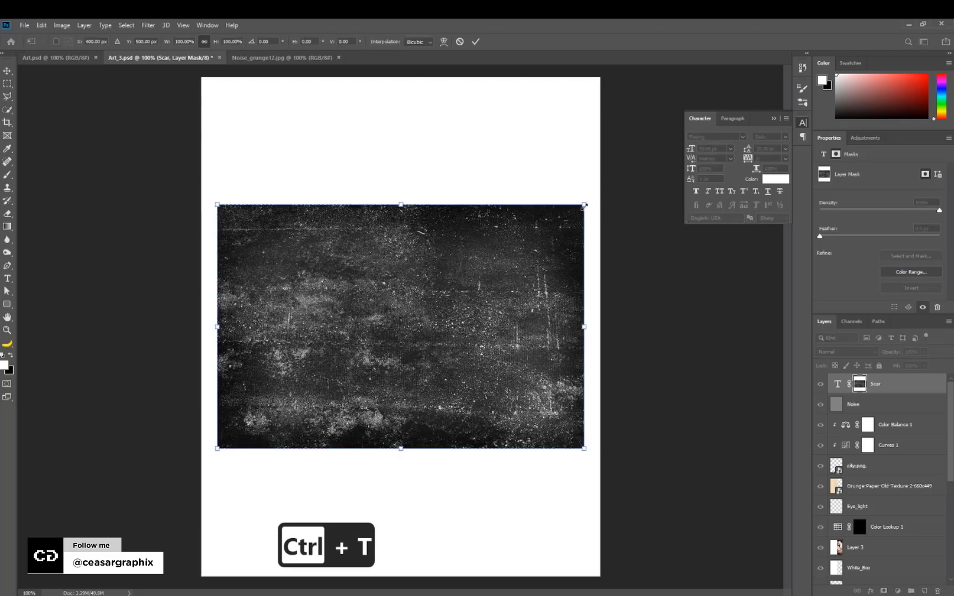
pyautogui.moveTo(605, 193); pyautogui.dragTo(508, 513)
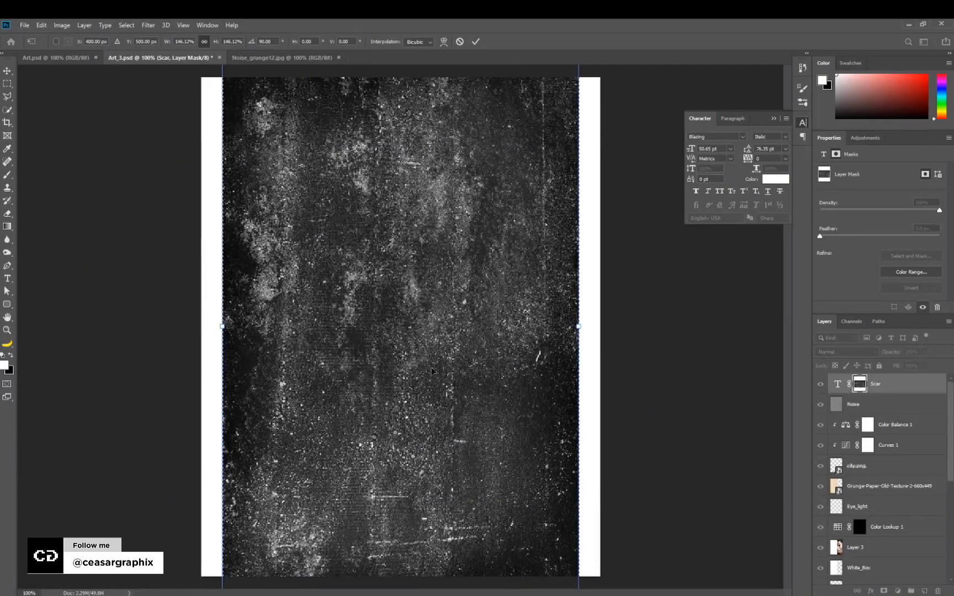
pyautogui.moveTo(437, 360); pyautogui.dragTo(403, 362)
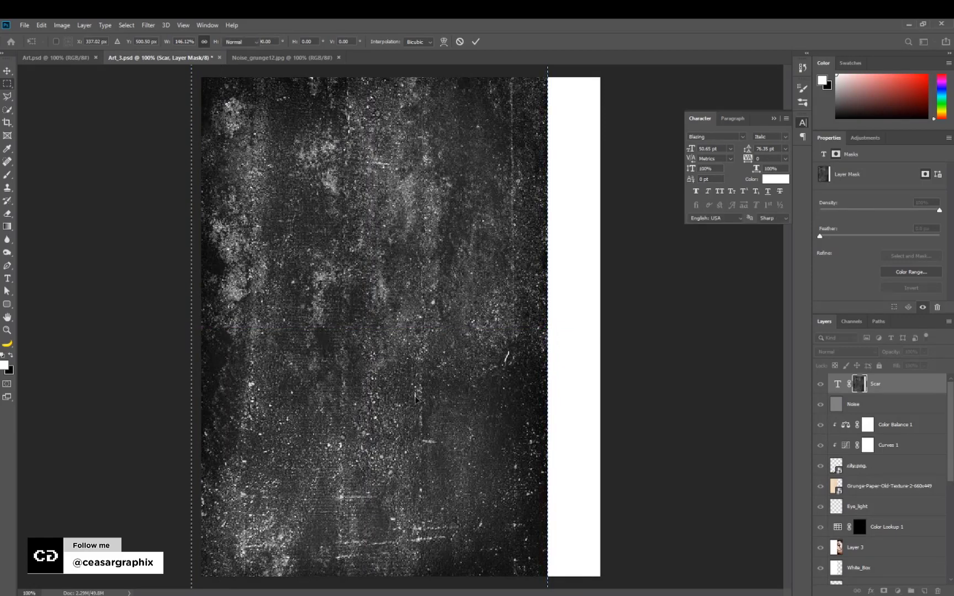
pyautogui.press('Return')
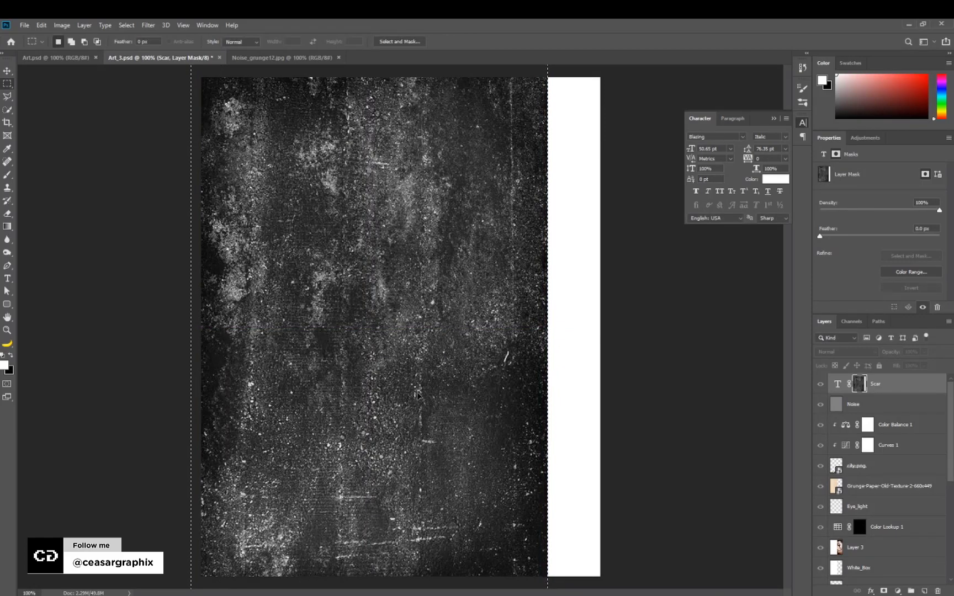
pyautogui.hotkey('ctrl', 'd')
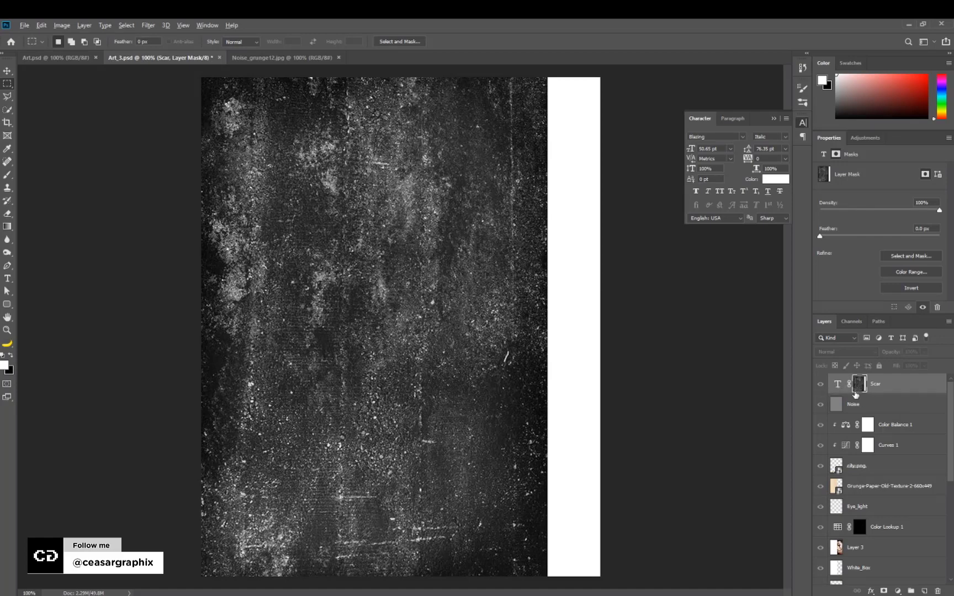
# Hide the Scar mask display, boost the mask's contrast using Levels with midtone 1.74, white input 200 and a raised black input, and invert it
pyautogui.keyDown('alt'); pyautogui.click(855, 394); pyautogui.keyUp('alt')
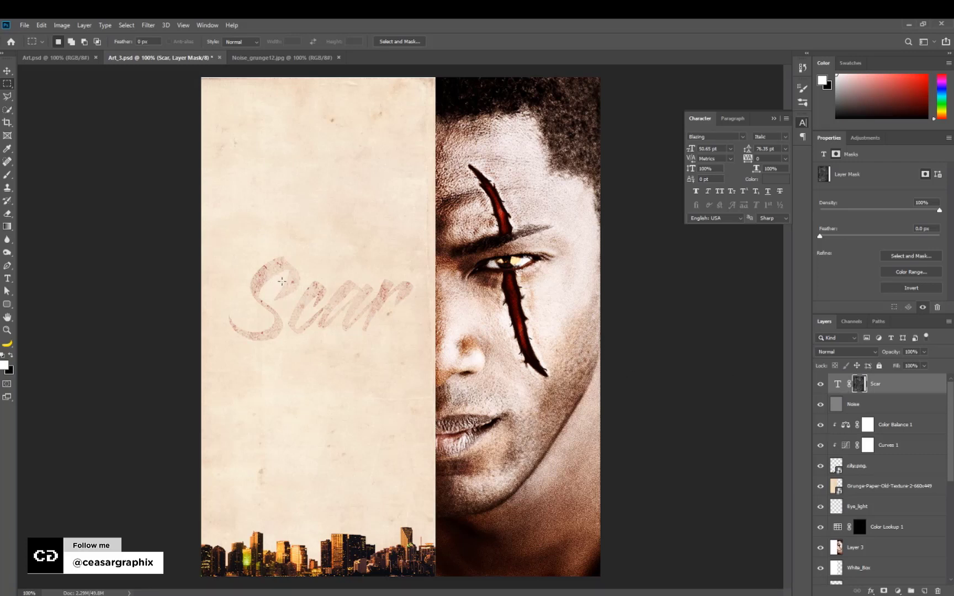
pyautogui.moveTo(283, 279); pyautogui.dragTo(284, 285)
pyautogui.hotkey('ctrl', 'z')
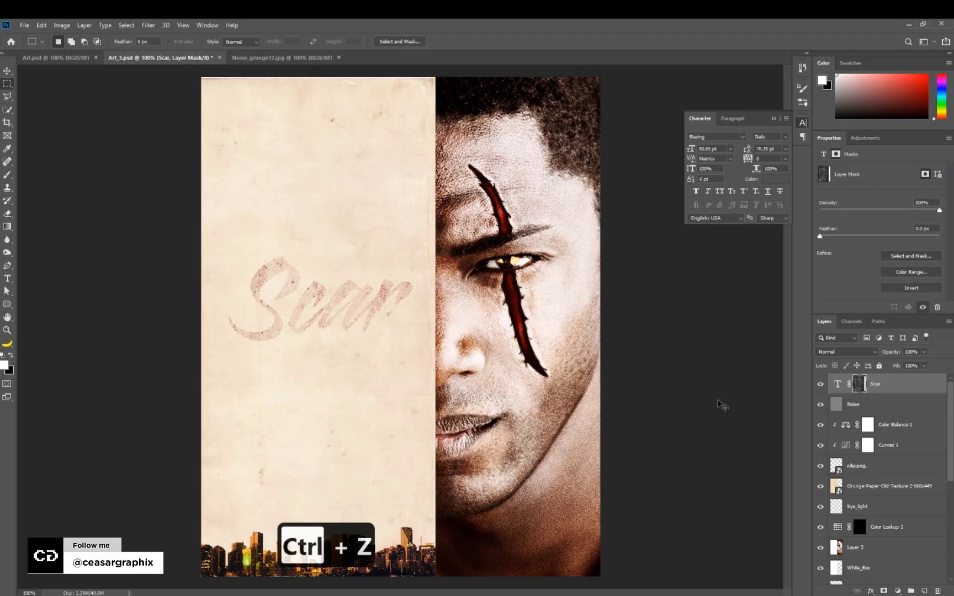
pyautogui.hotkey('ctrl', 'l')
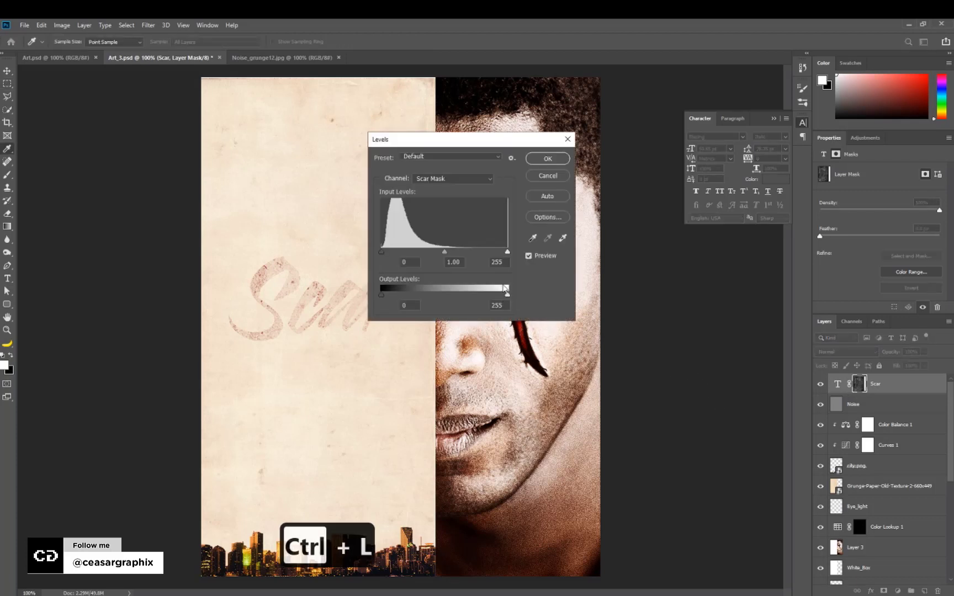
pyautogui.moveTo(432, 252); pyautogui.dragTo(404, 252)
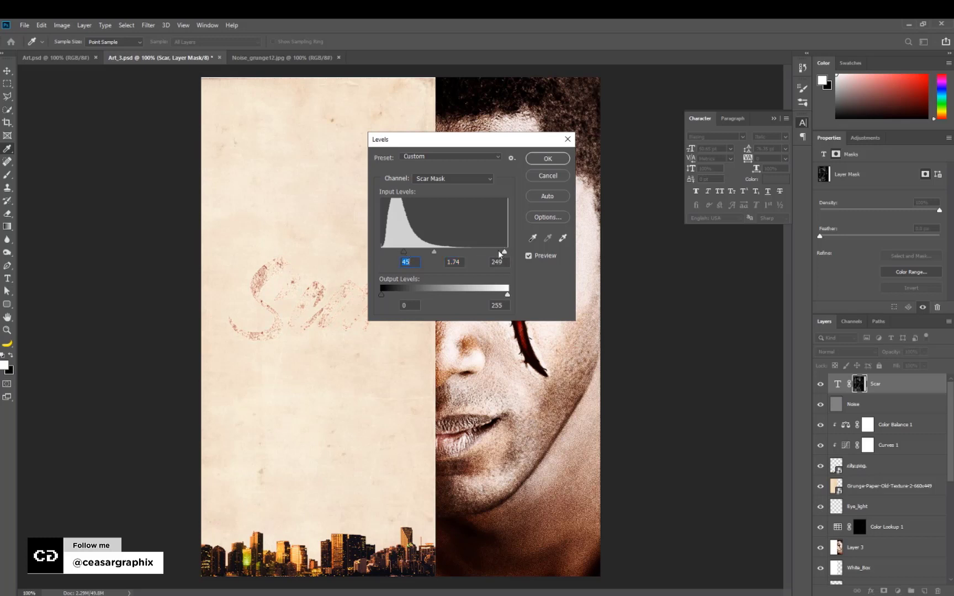
pyautogui.moveTo(404, 252); pyautogui.dragTo(415, 253)
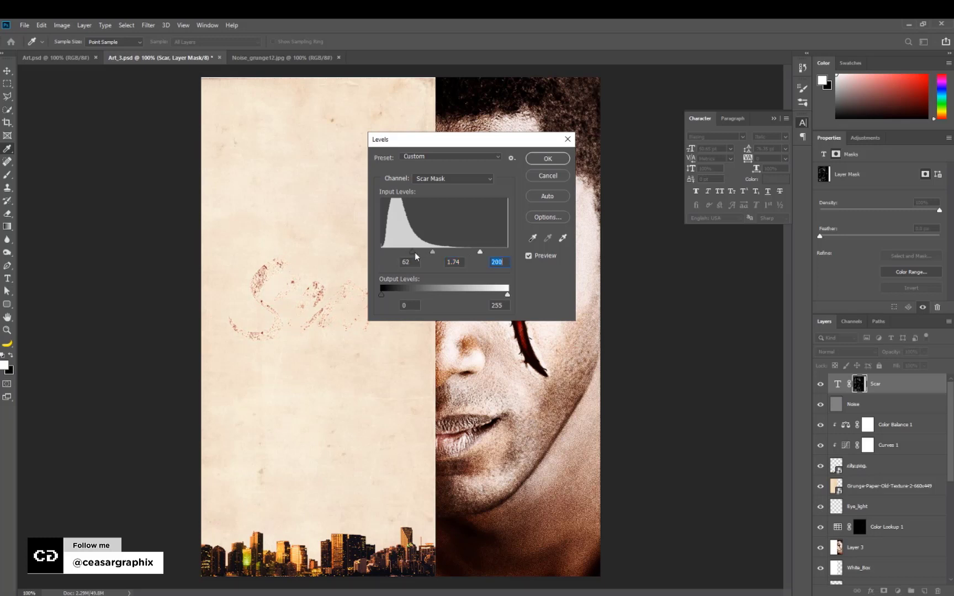
pyautogui.click(548, 159)
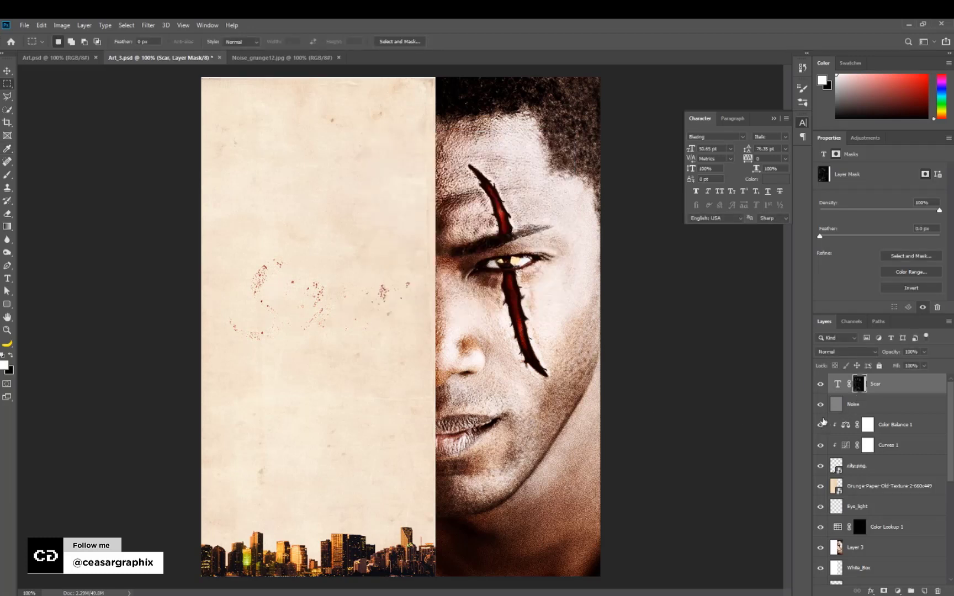
pyautogui.hotkey('ctrl', 'i')
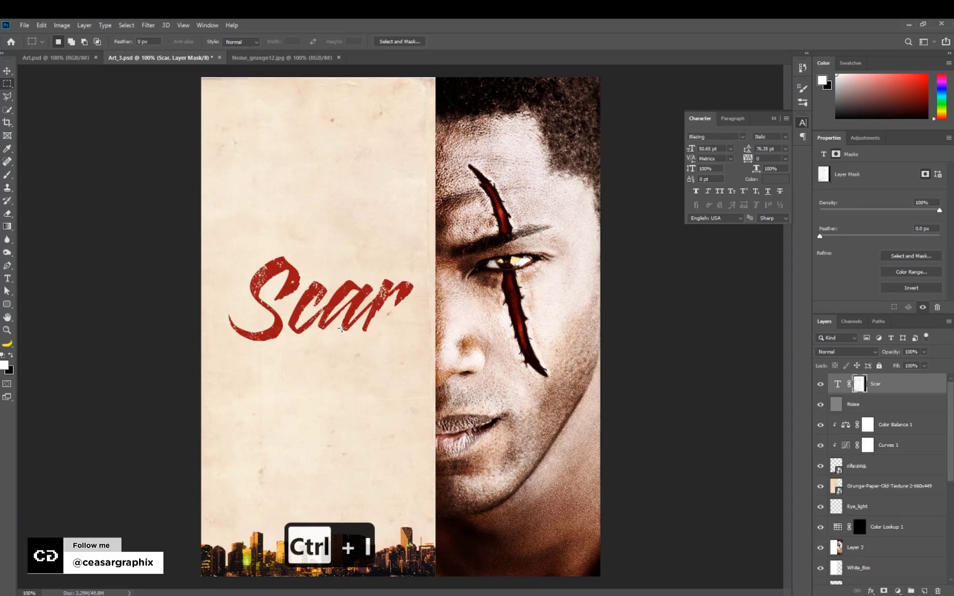
# Inspect the credits-new layer and the "in theatres 06 dec" text layer below the title
pyautogui.click(8, 74)
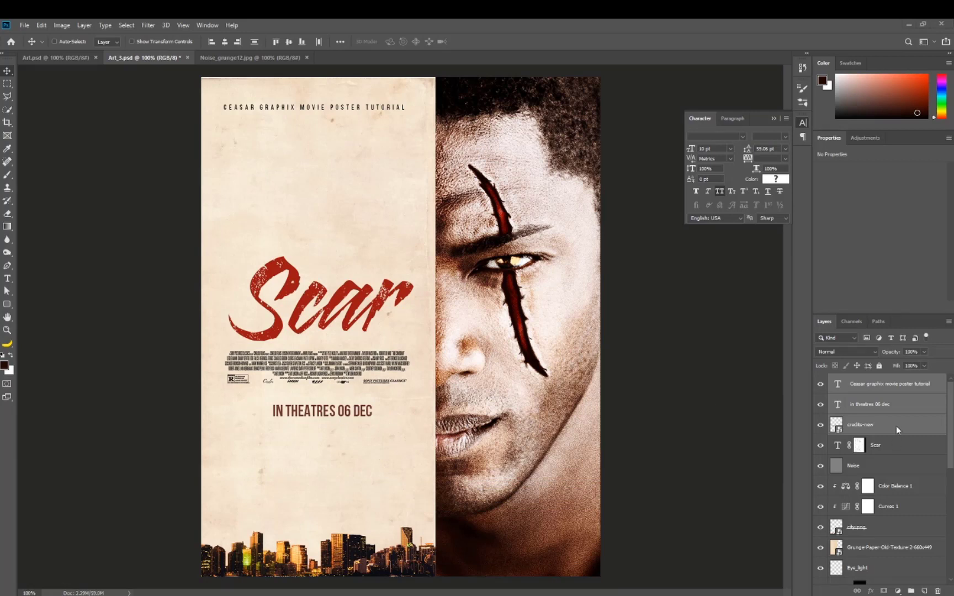
pyautogui.click(864, 426)
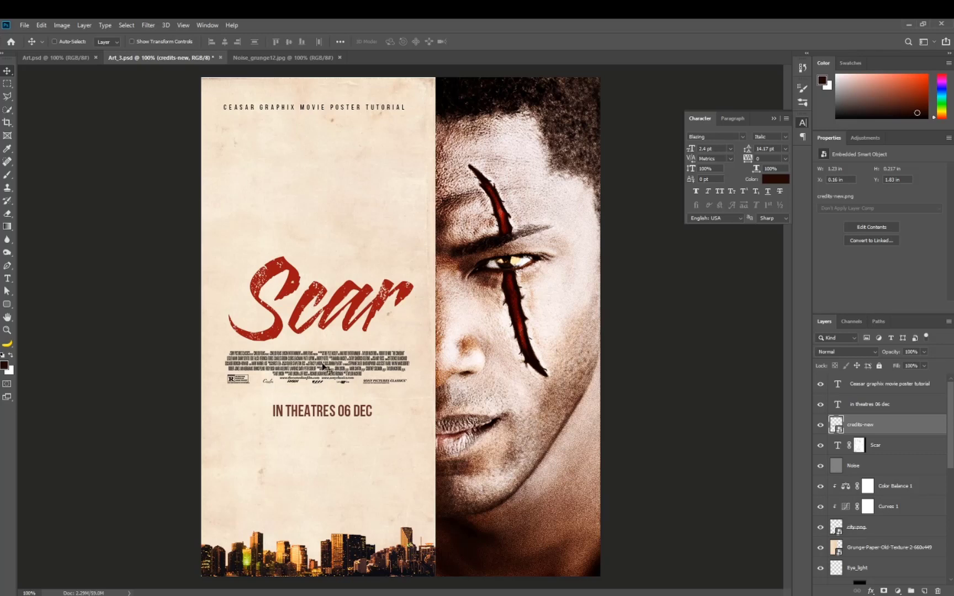
pyautogui.rightClick(326, 410)
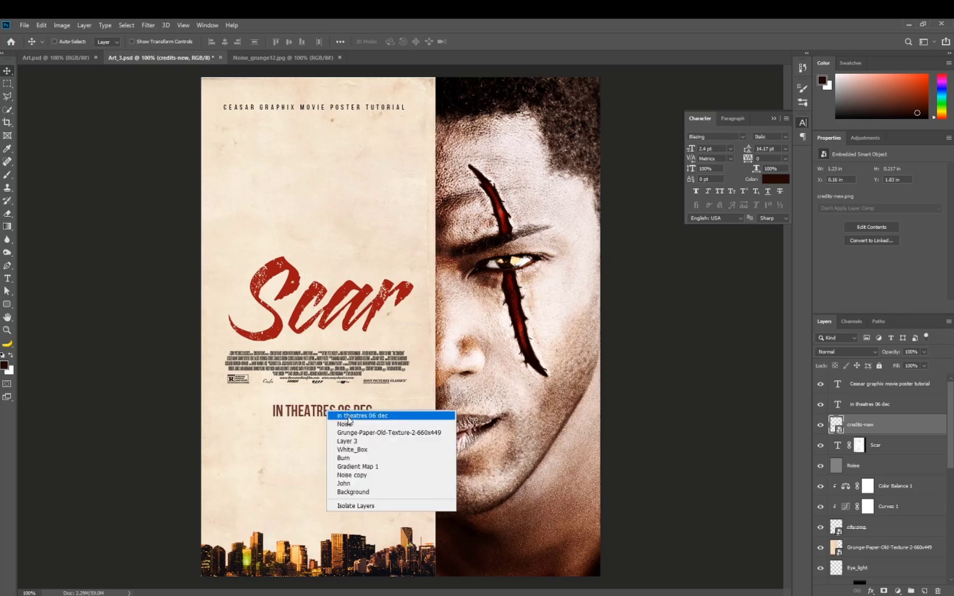
pyautogui.press('Escape')
pyautogui.keyDown('ctrl'); pyautogui.click(350, 415); pyautogui.keyUp('ctrl')
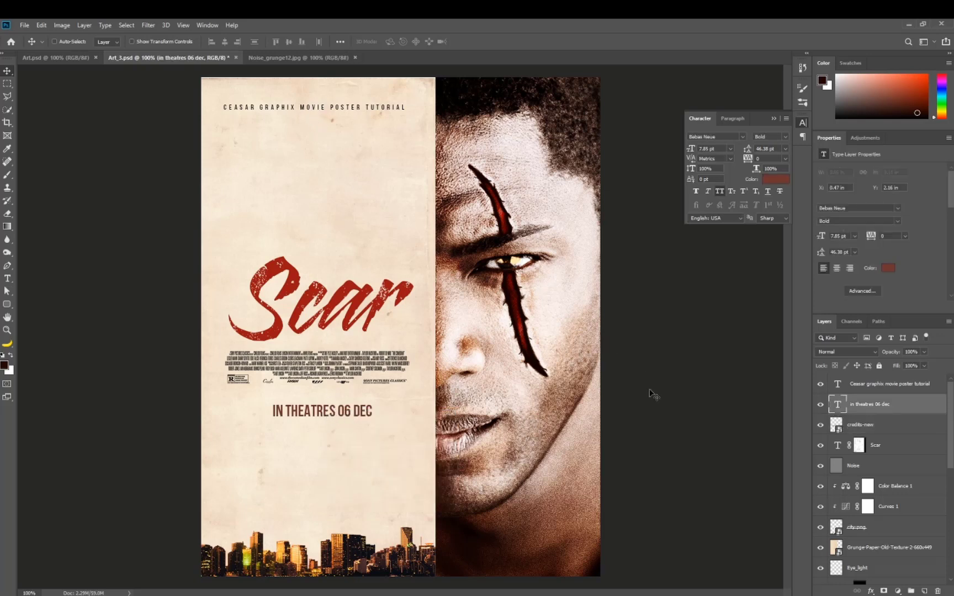
# Create a new layer named Light directly above the credits-new layer
pyautogui.click(885, 431)
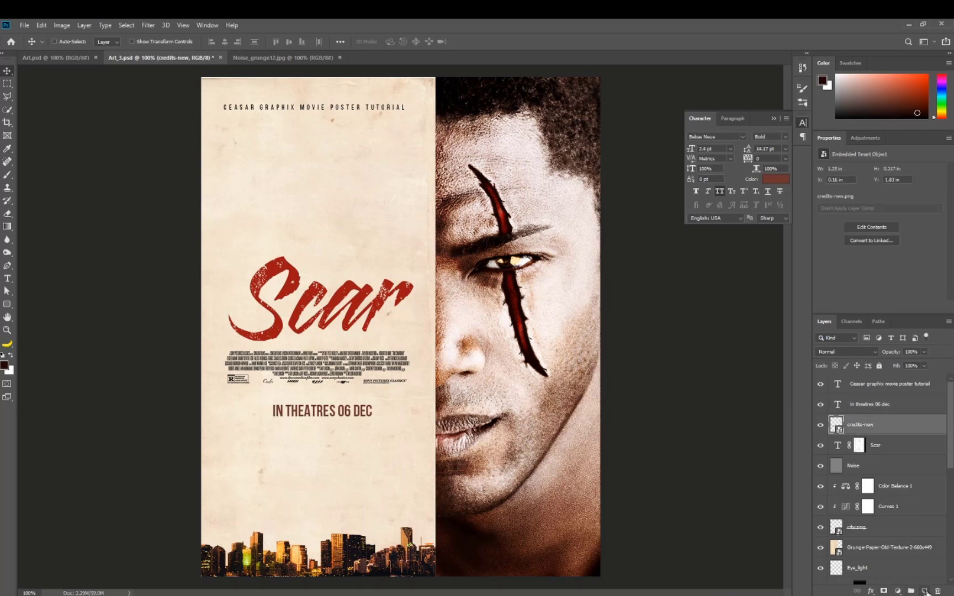
pyautogui.keyDown('alt'); pyautogui.click(925, 591); pyautogui.keyUp('alt')
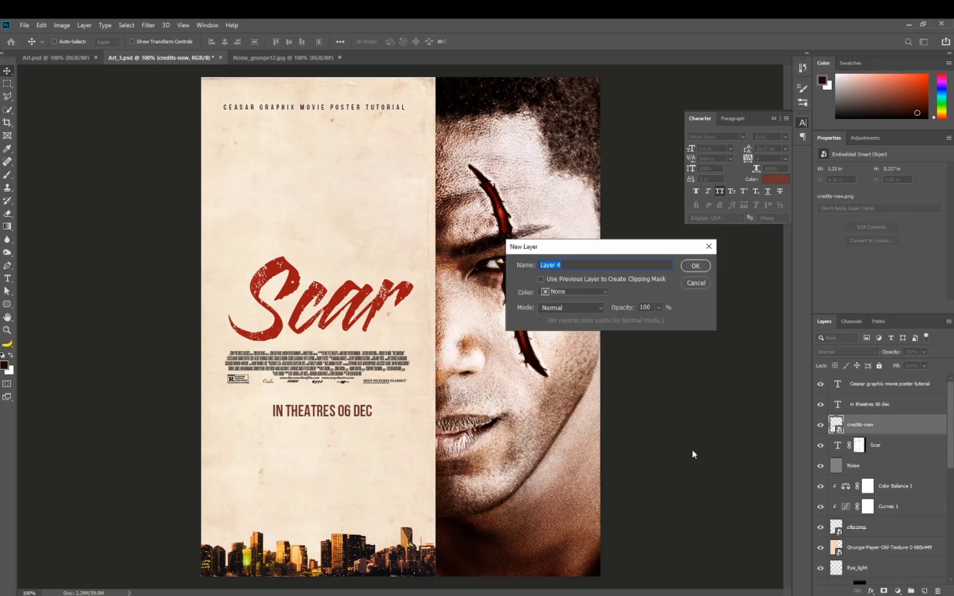
pyautogui.write('Light')
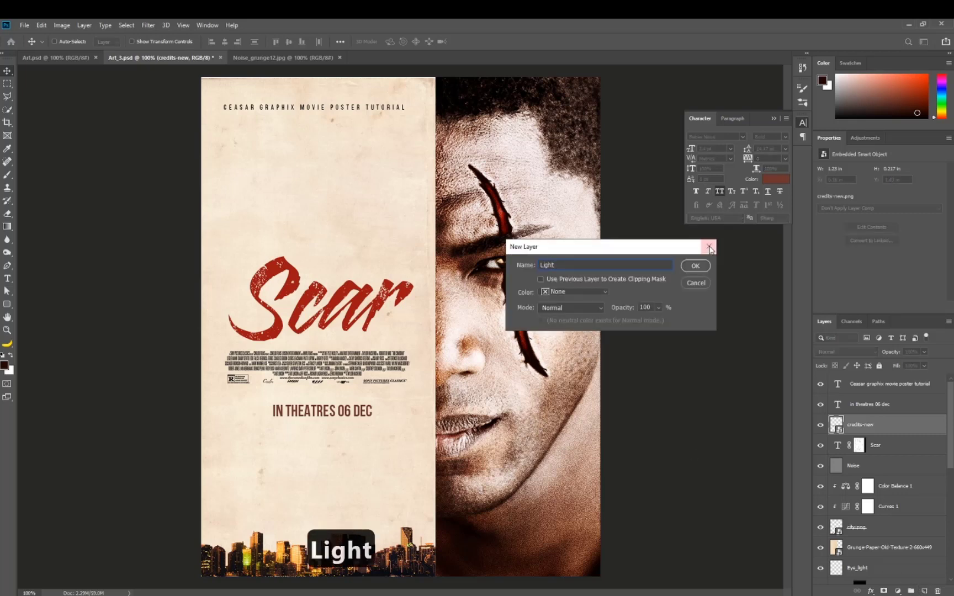
pyautogui.click(693, 266)
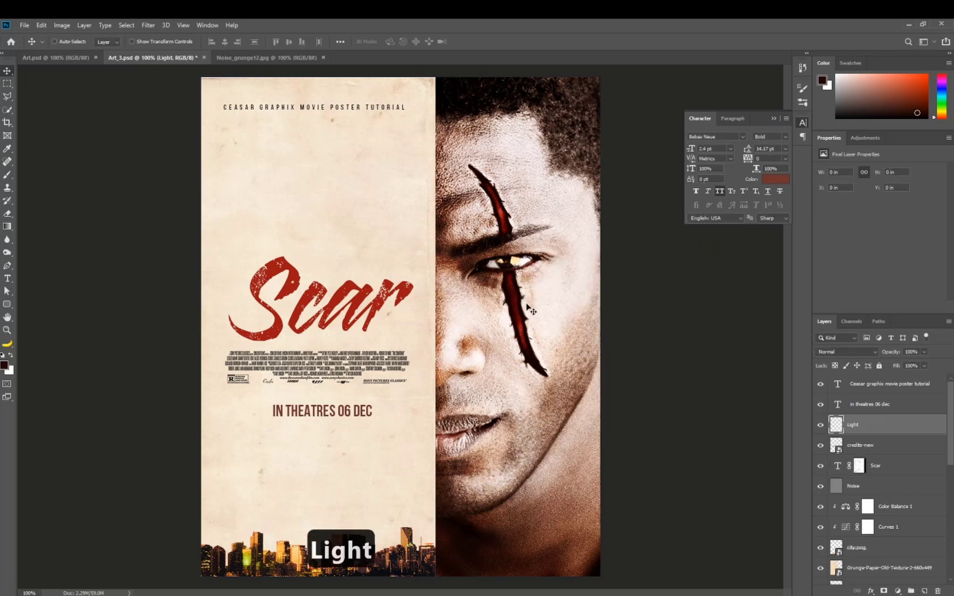
# Dab a first white highlight beside the scar below the eye with a brush at 12% flow, and reduce the brush size
pyautogui.press('x')
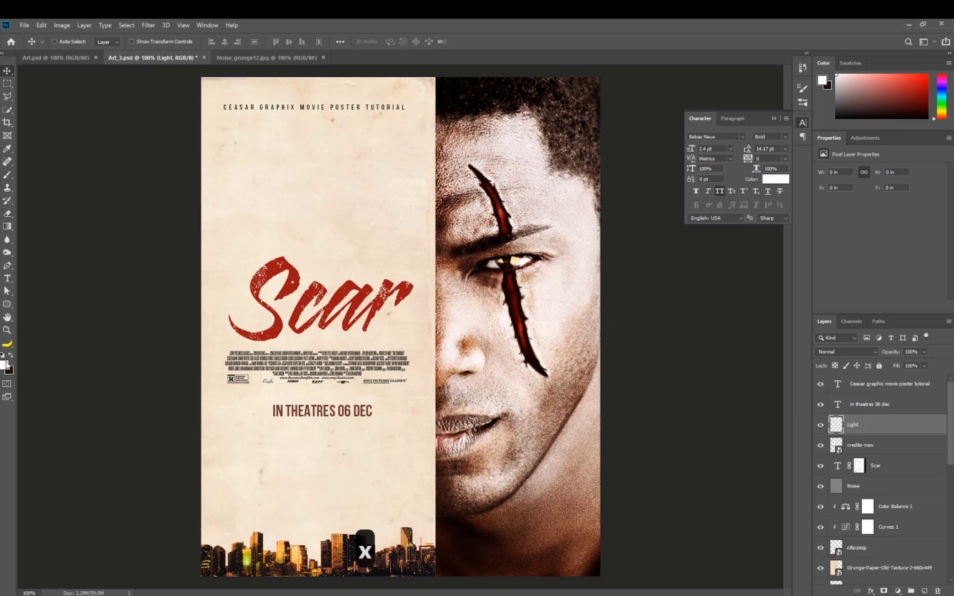
pyautogui.press('b')
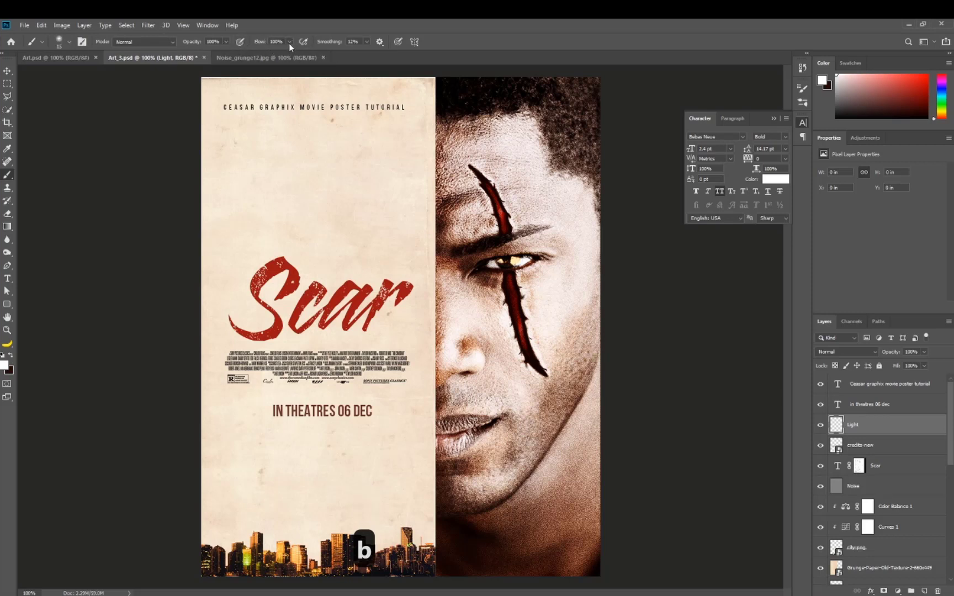
pyautogui.moveTo(288, 42); pyautogui.dragTo(249, 55)
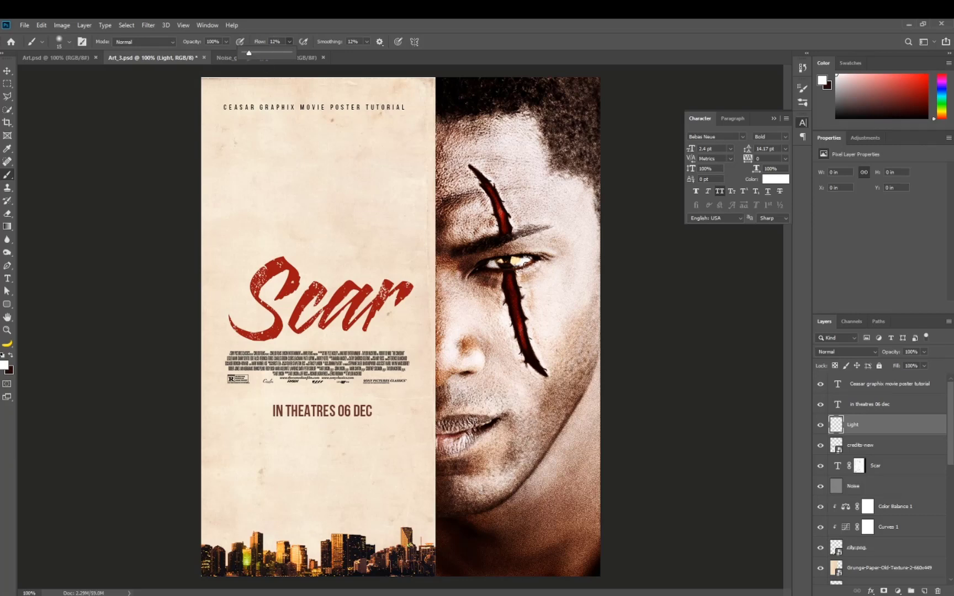
pyautogui.click(529, 270)
pyautogui.hotkey('ctrl', '=')
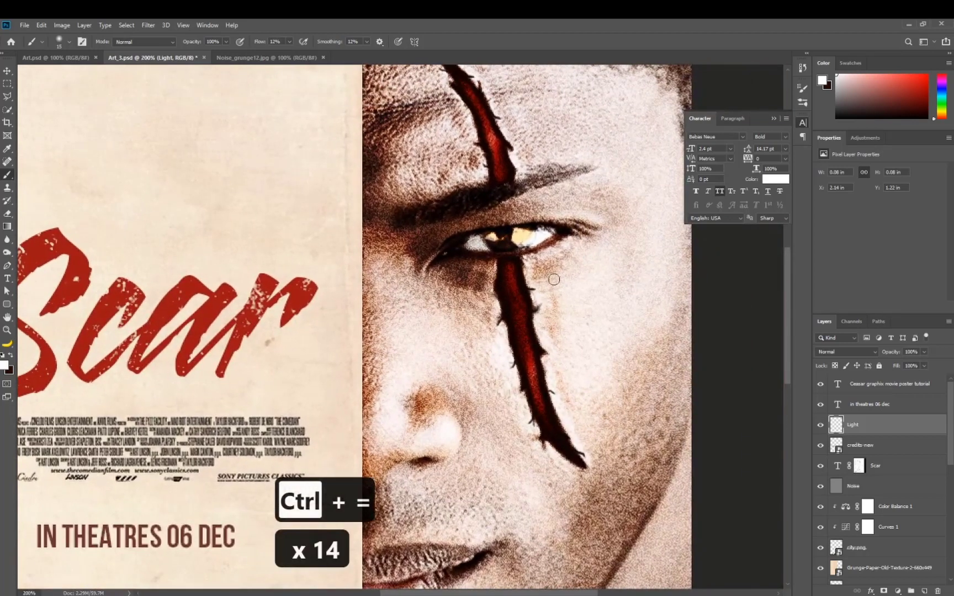
pyautogui.press('[')
pyautogui.press('[')
pyautogui.press('[')
pyautogui.press('[')
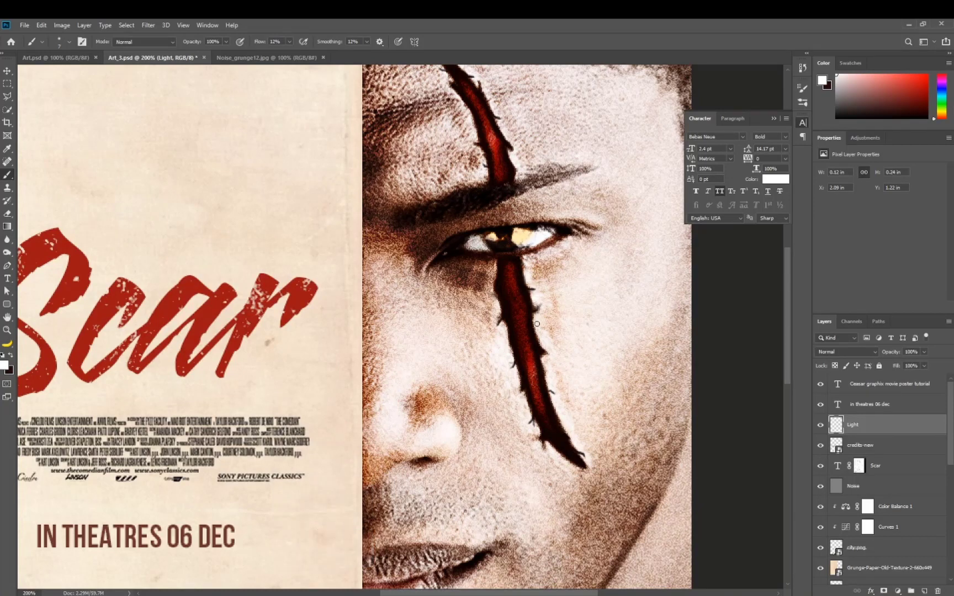
# Paint thin white highlights along both edges of the scar on the Light layer, and move that layer below credits-new
pyautogui.moveTo(538, 324); pyautogui.dragTo(538, 335)
pyautogui.moveTo(548, 370); pyautogui.dragTo(548, 381)
pyautogui.moveTo(506, 339); pyautogui.dragTo(505, 333)
pyautogui.moveTo(492, 274); pyautogui.dragTo(490, 290)
pyautogui.moveTo(527, 408); pyautogui.dragTo(529, 412)
pyautogui.moveTo(504, 125); pyautogui.dragTo(527, 261)
pyautogui.moveTo(473, 190)
pyautogui.mouseDown()
pyautogui.moveTo(491, 199)
pyautogui.moveTo(472, 215)
pyautogui.mouseUp()
pyautogui.moveTo(474, 230); pyautogui.dragTo(482, 240)
pyautogui.moveTo(496, 252); pyautogui.dragTo(506, 299)
pyautogui.hotkey('ctrl', '[')
pyautogui.hotkey('ctrl', '-')
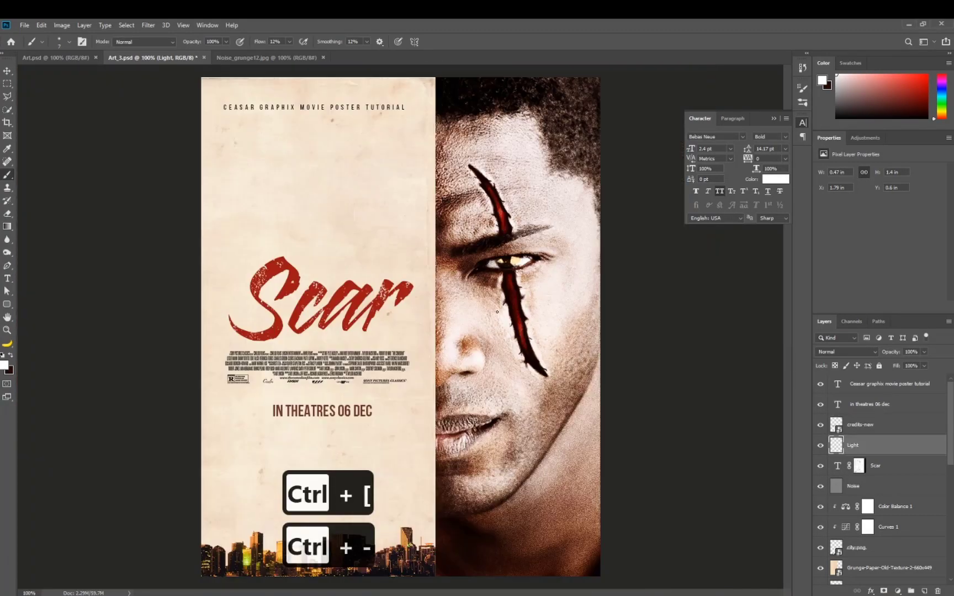